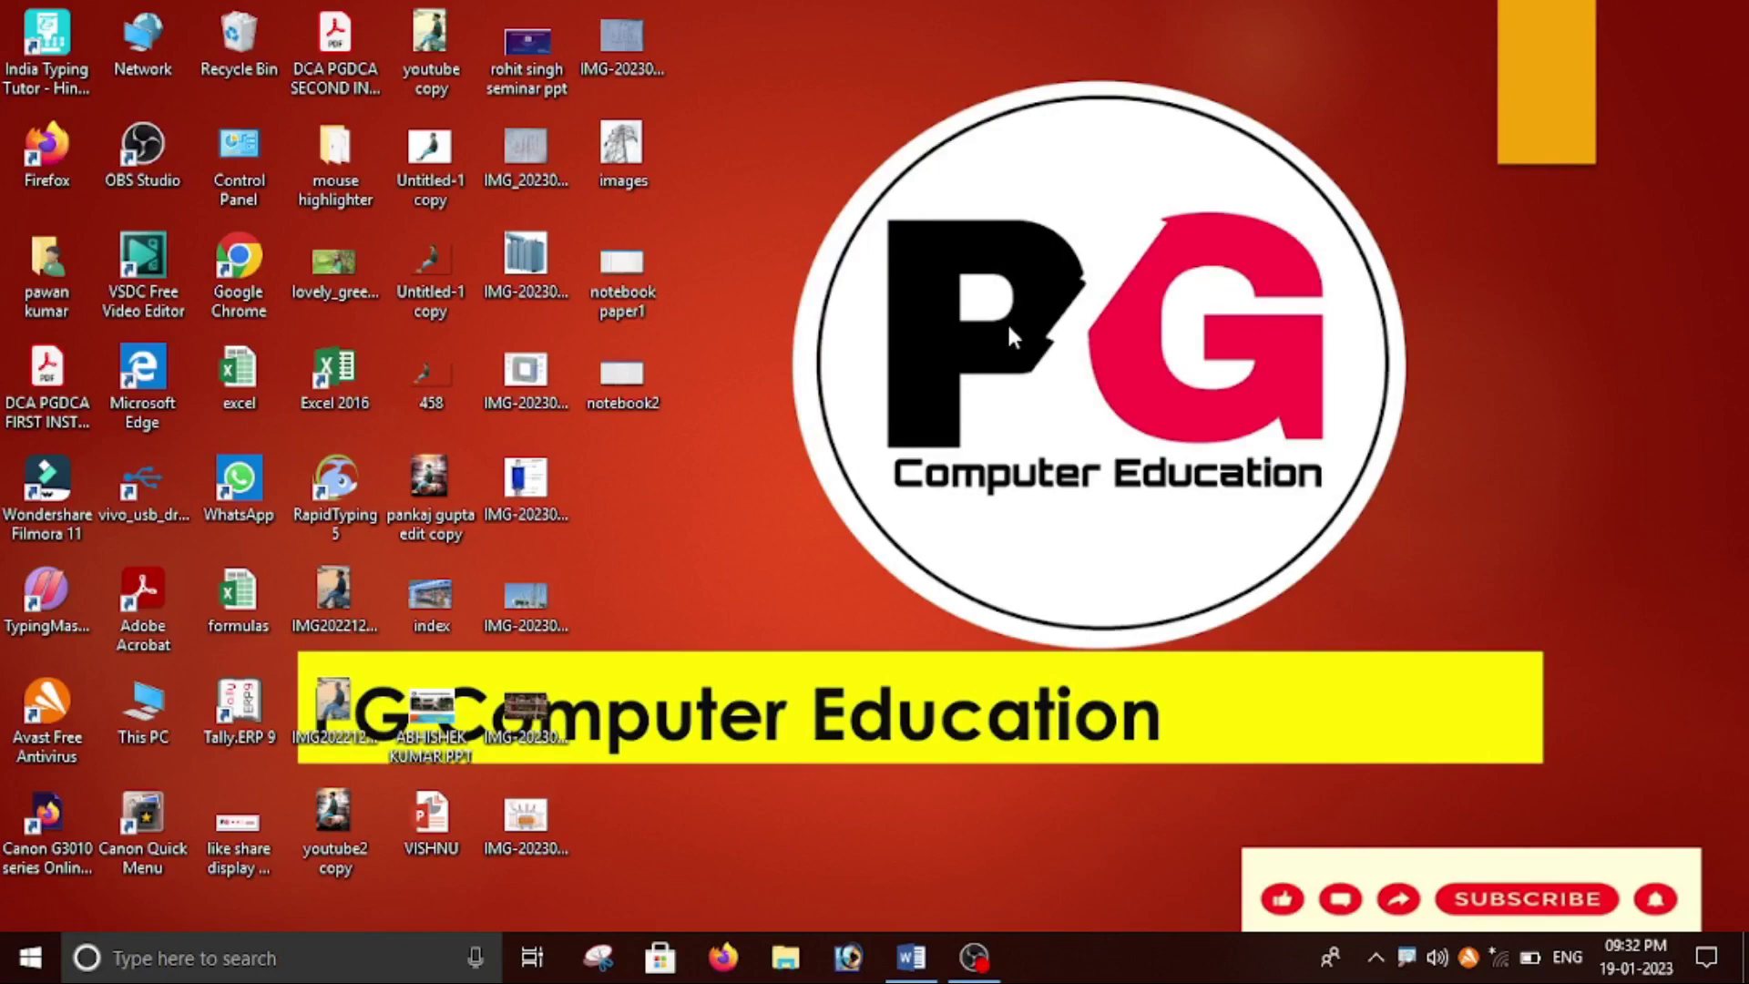
# Step: Review the finished notebook-page sample, then start a new blank document (Document6)
pyautogui.click(922, 958)
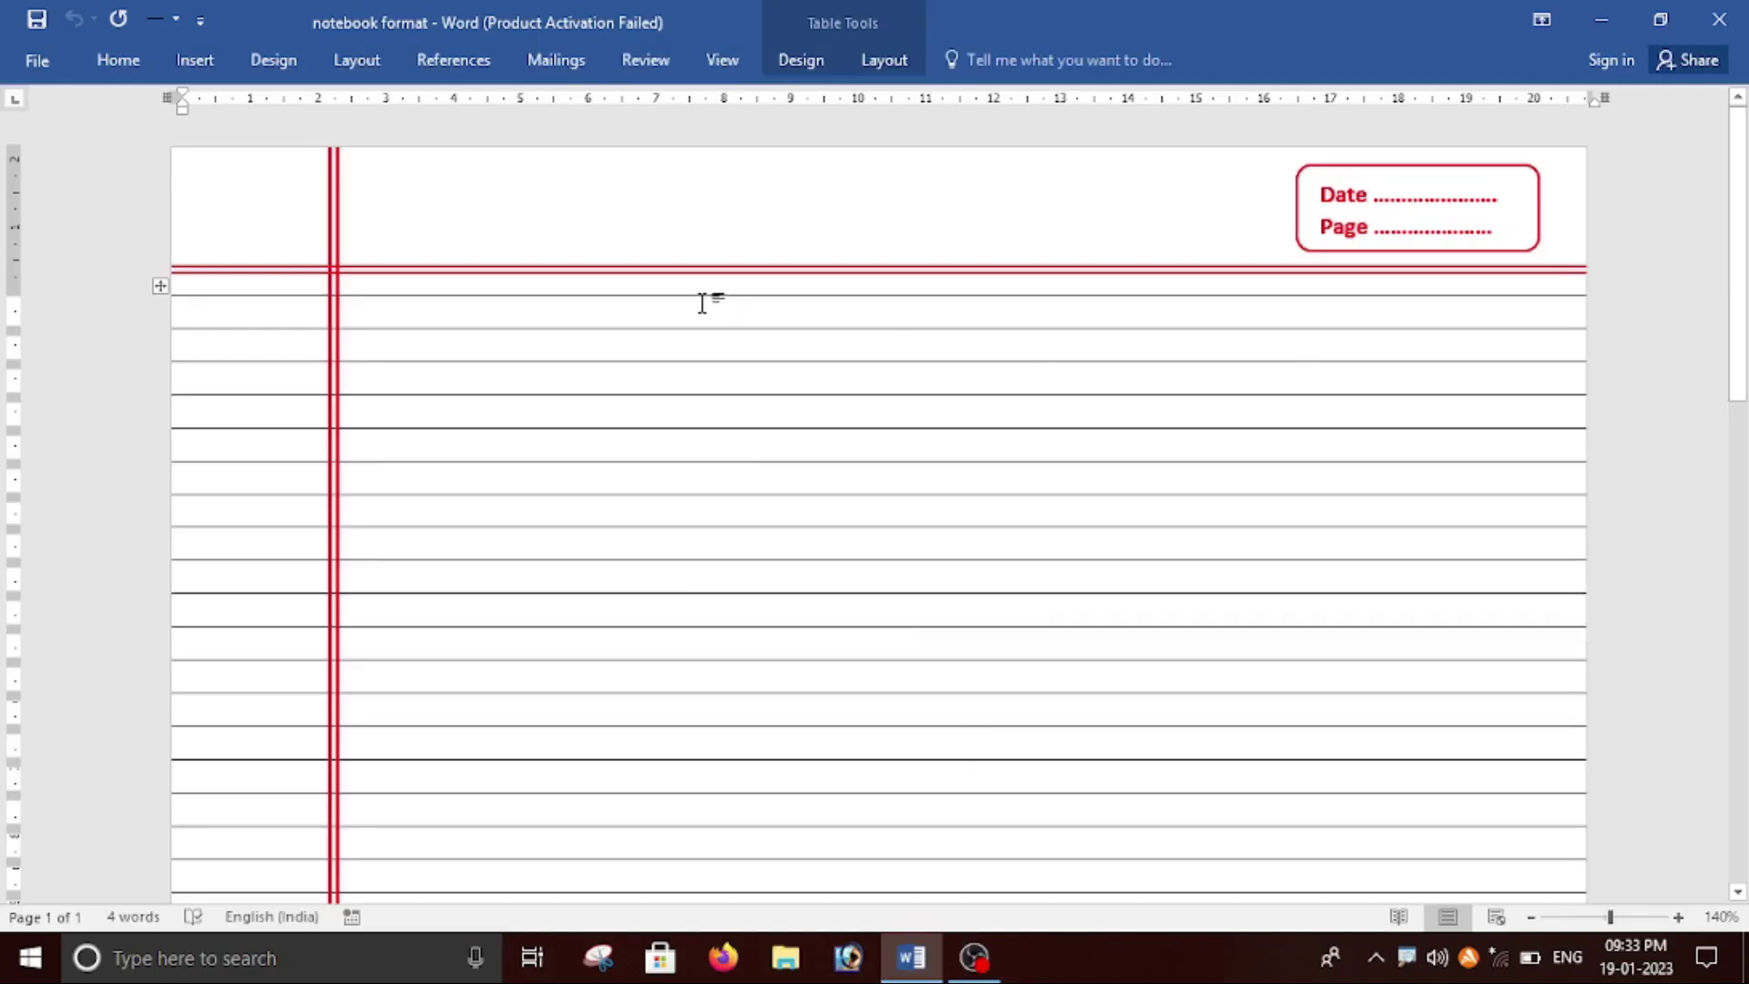
pyautogui.scroll(-5, 1307, 652)
pyautogui.scroll(5, 443, 472)
pyautogui.scroll(-3, 1382, 476)
pyautogui.scroll(3, 1363, 625)
pyautogui.hotkey('ctrl', 'n')
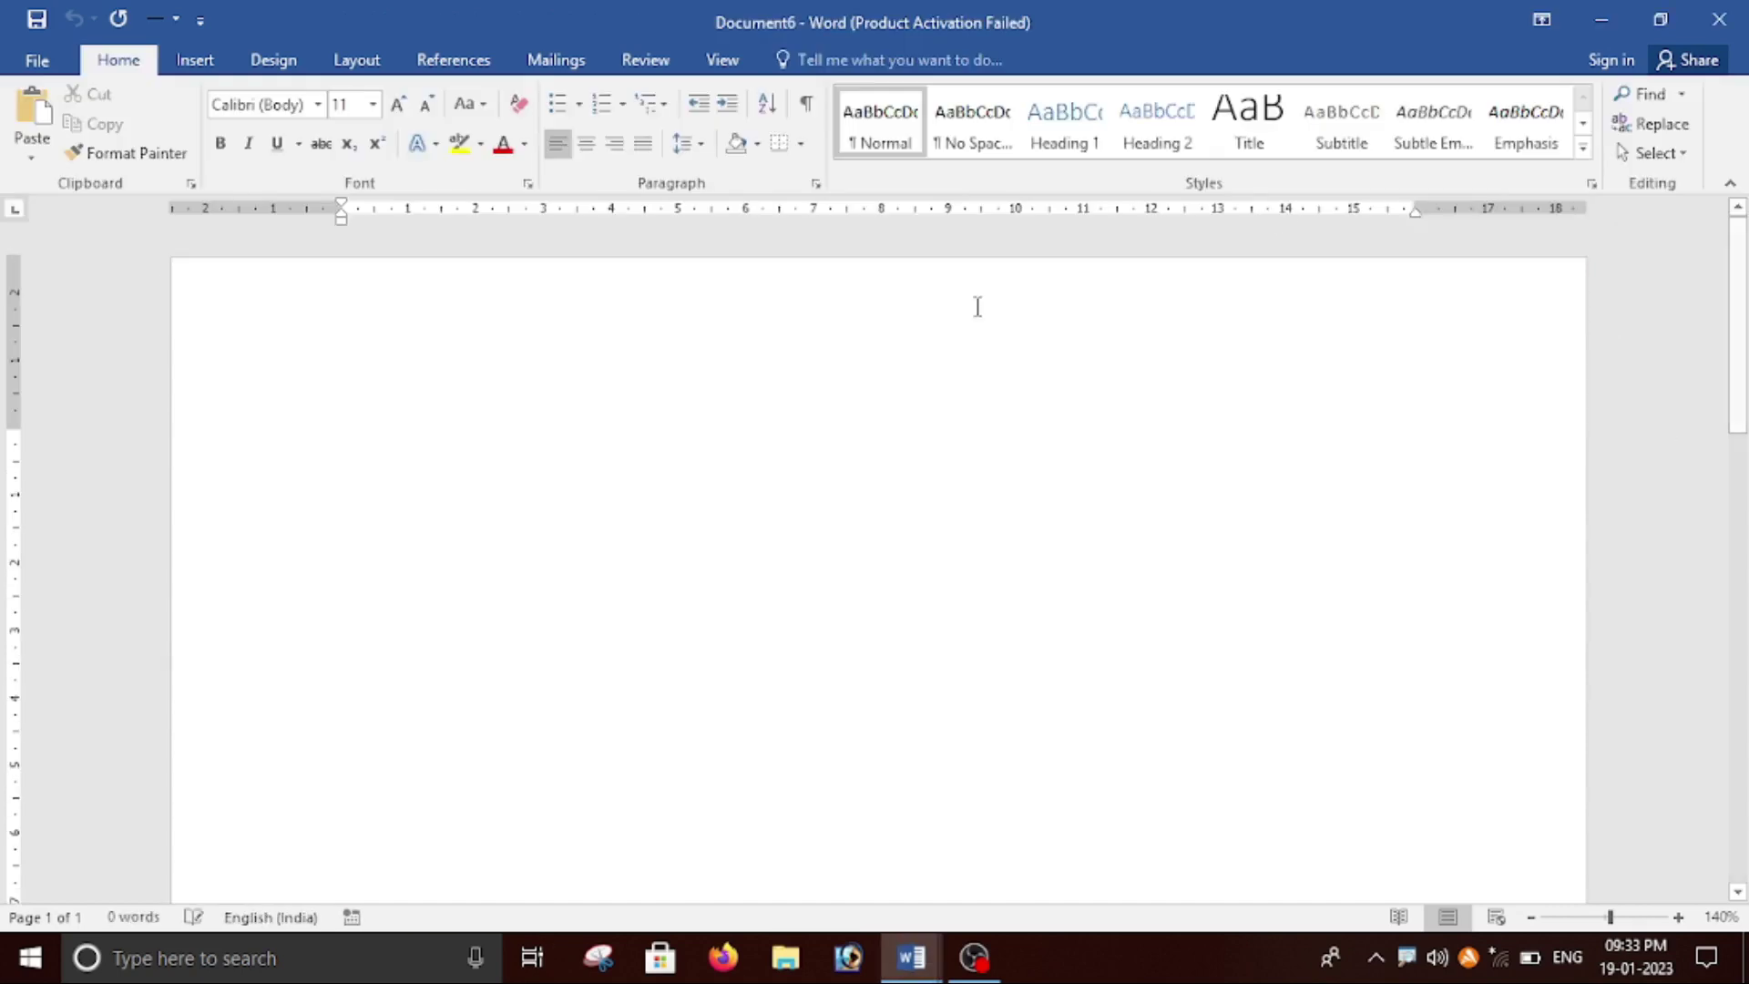
# Step: Set the page to A4 portrait on the Layout tab and bring up Custom Margins
pyautogui.click(373, 68)
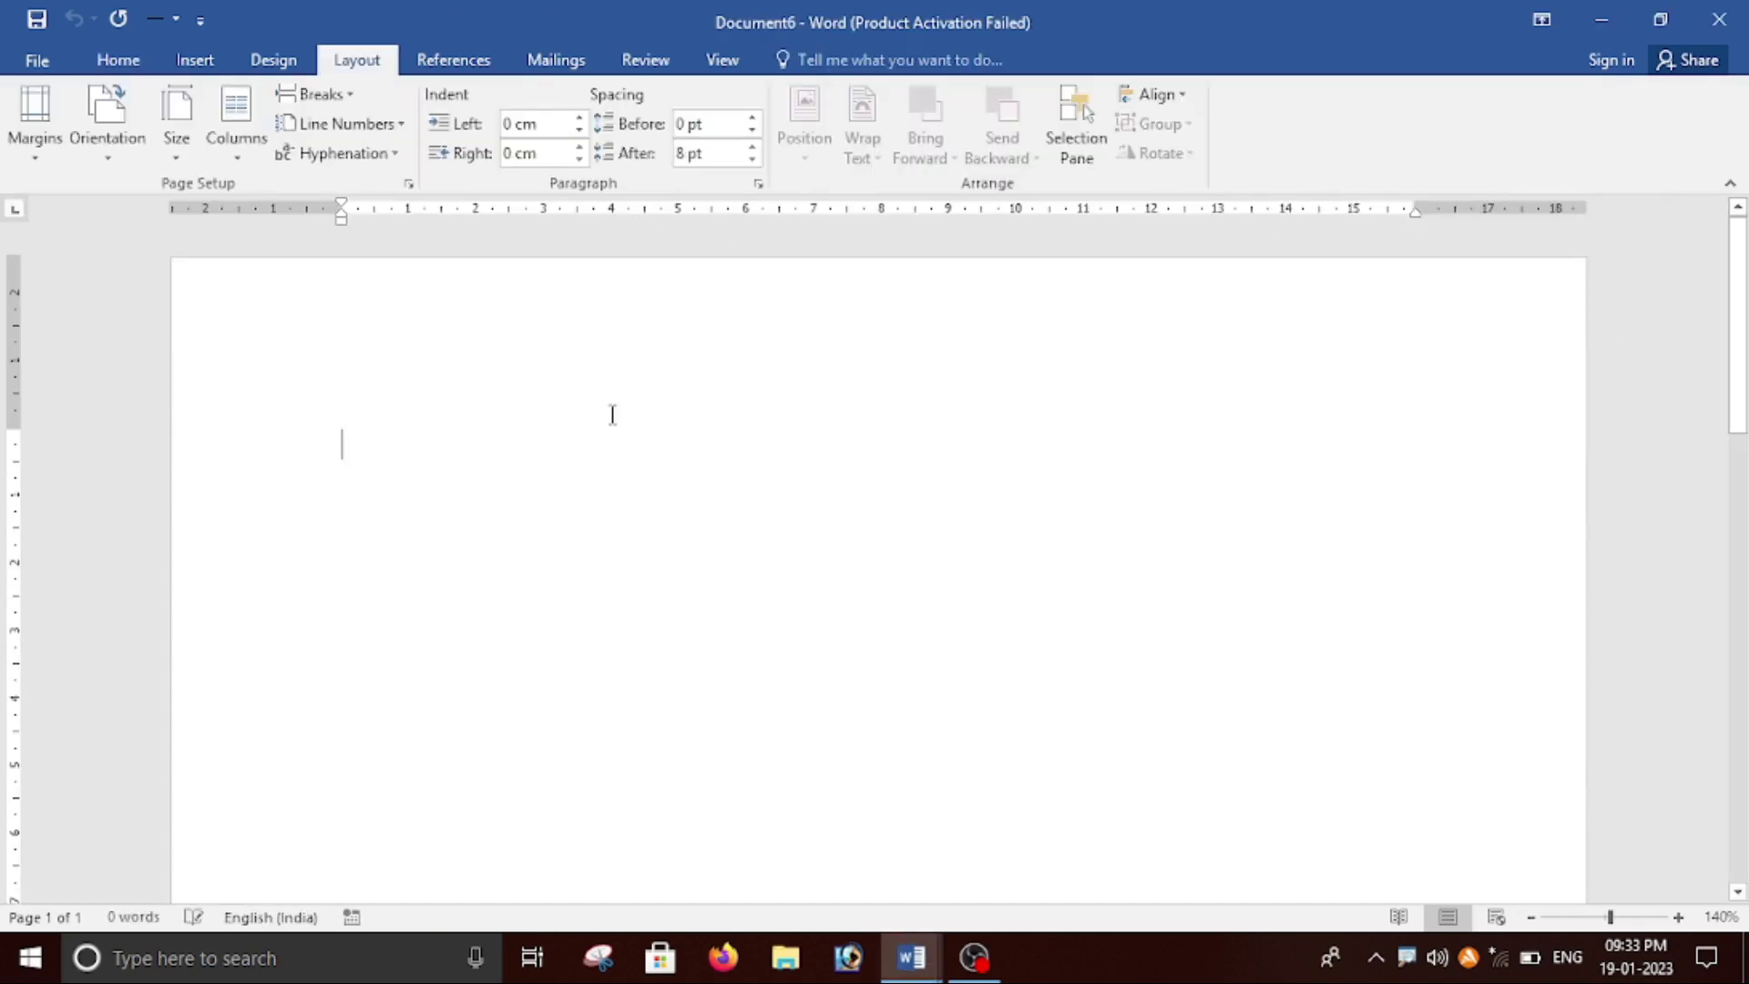
pyautogui.scroll(-1, 1484, 829)
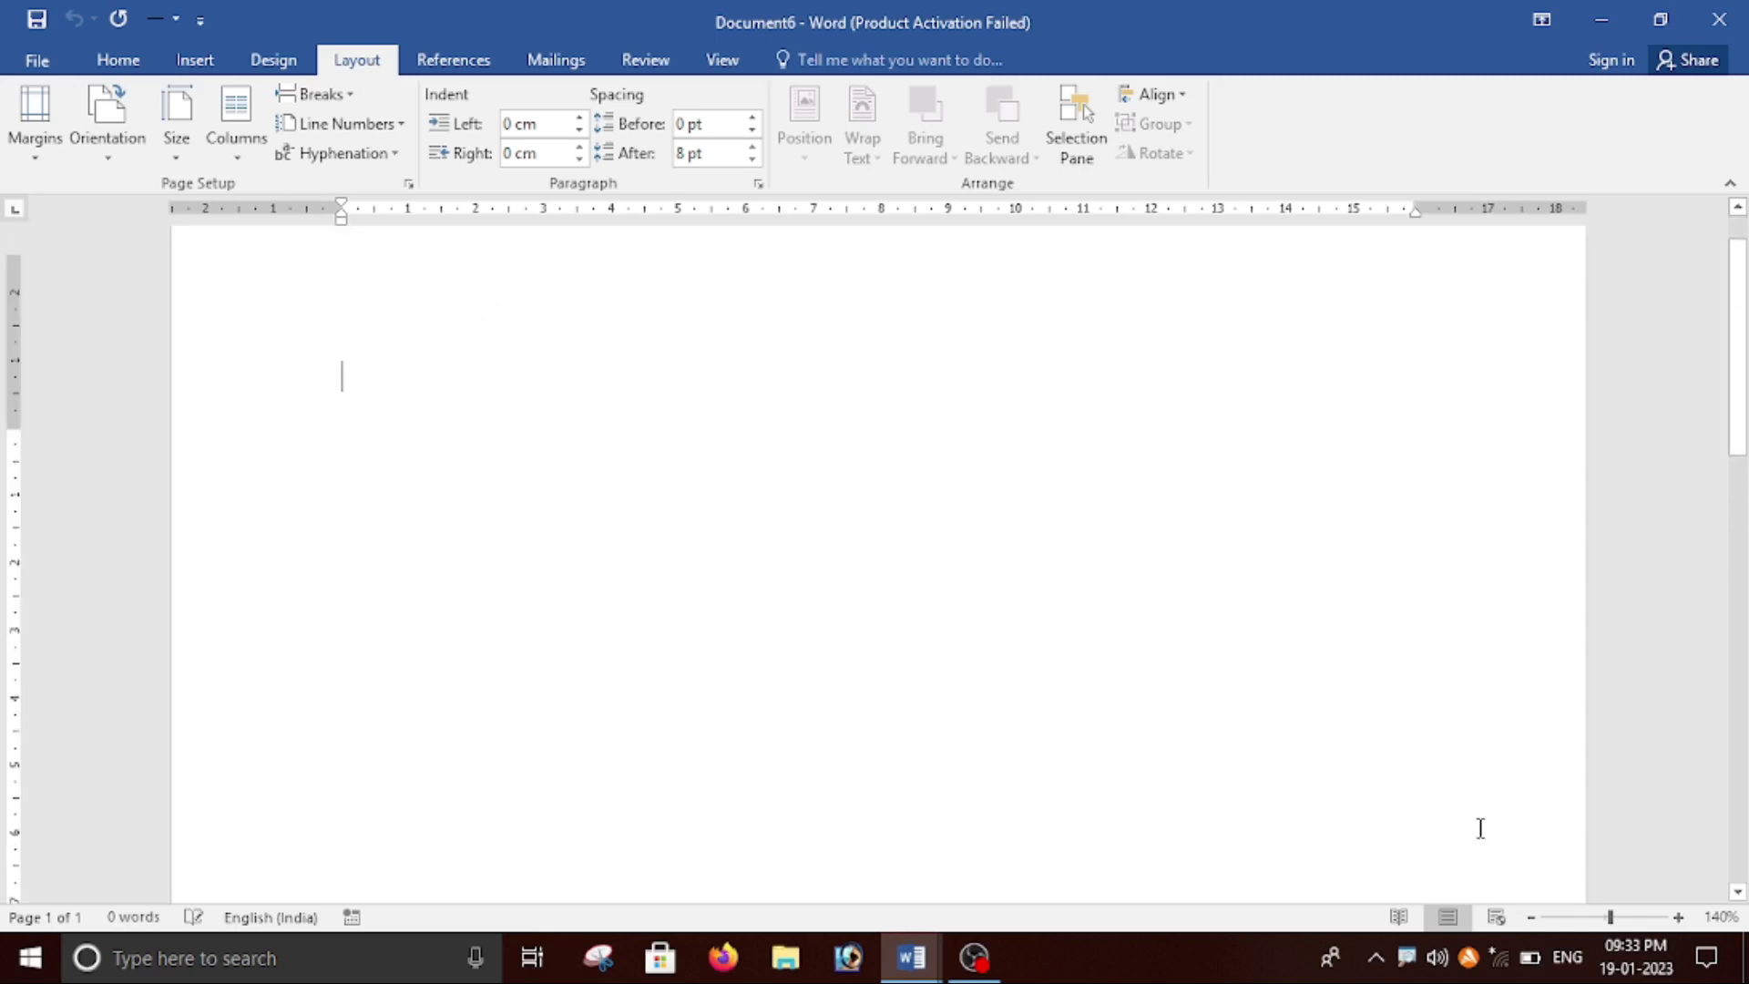
pyautogui.scroll(1, 1479, 820)
pyautogui.click(176, 160)
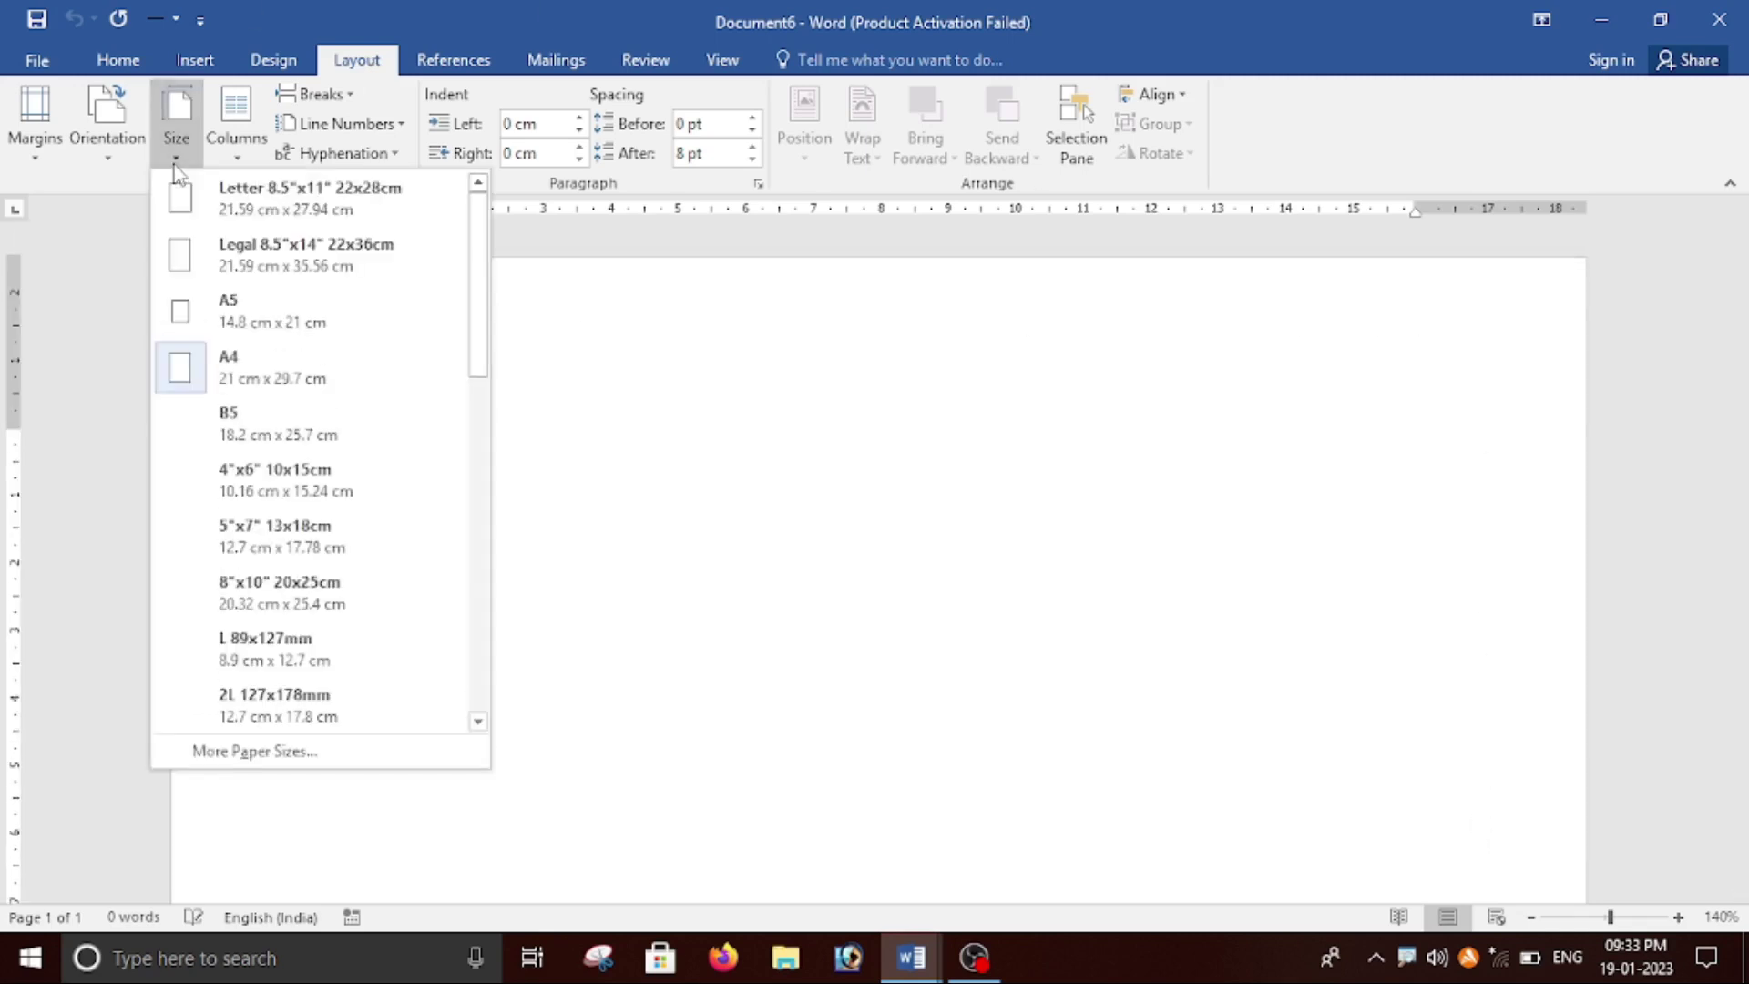
pyautogui.click(277, 389)
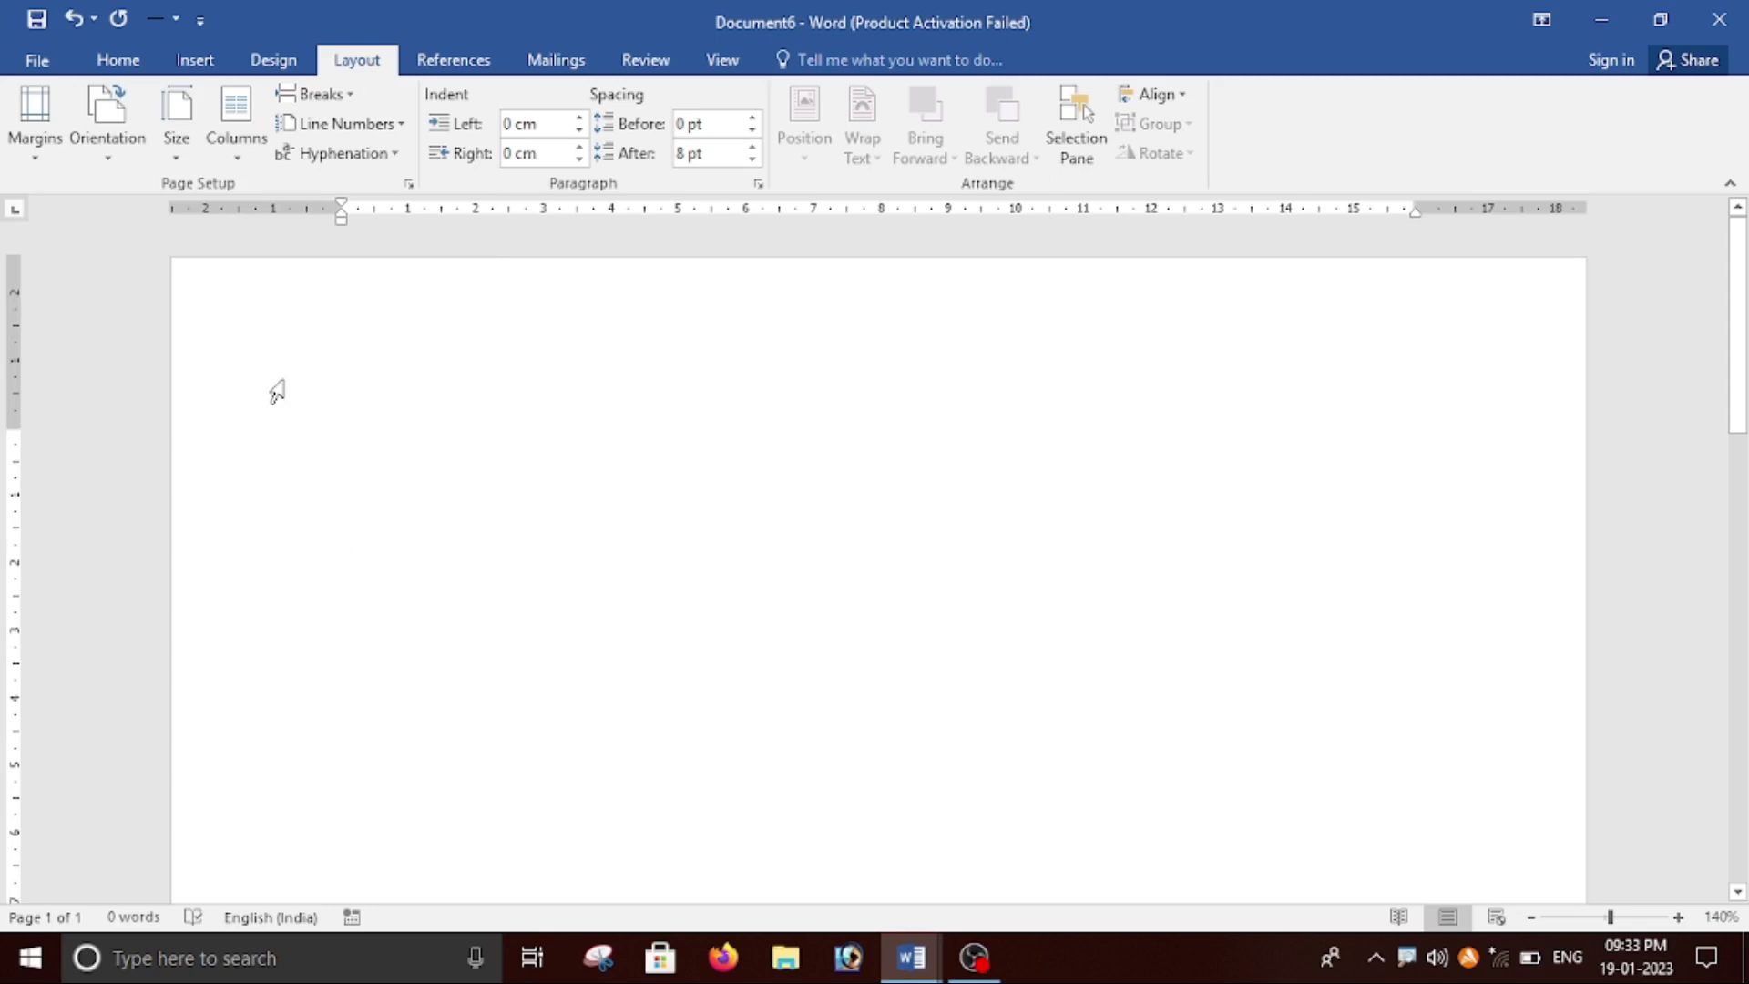
pyautogui.click(122, 160)
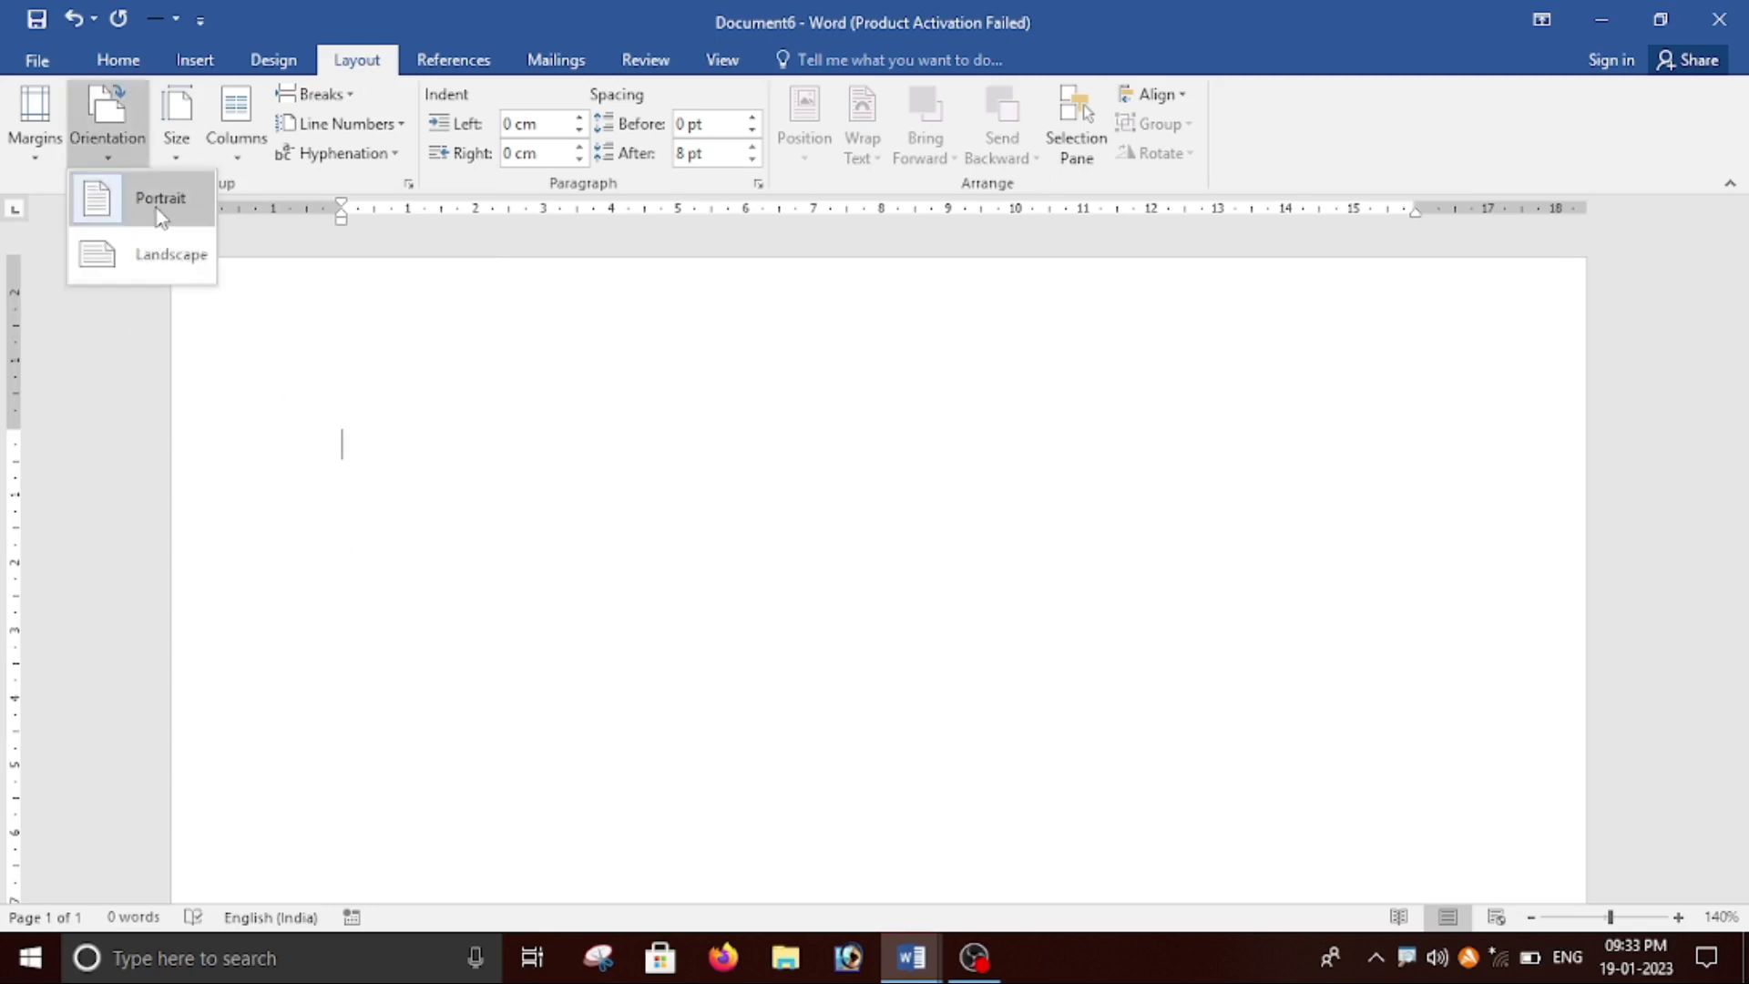
pyautogui.click(160, 215)
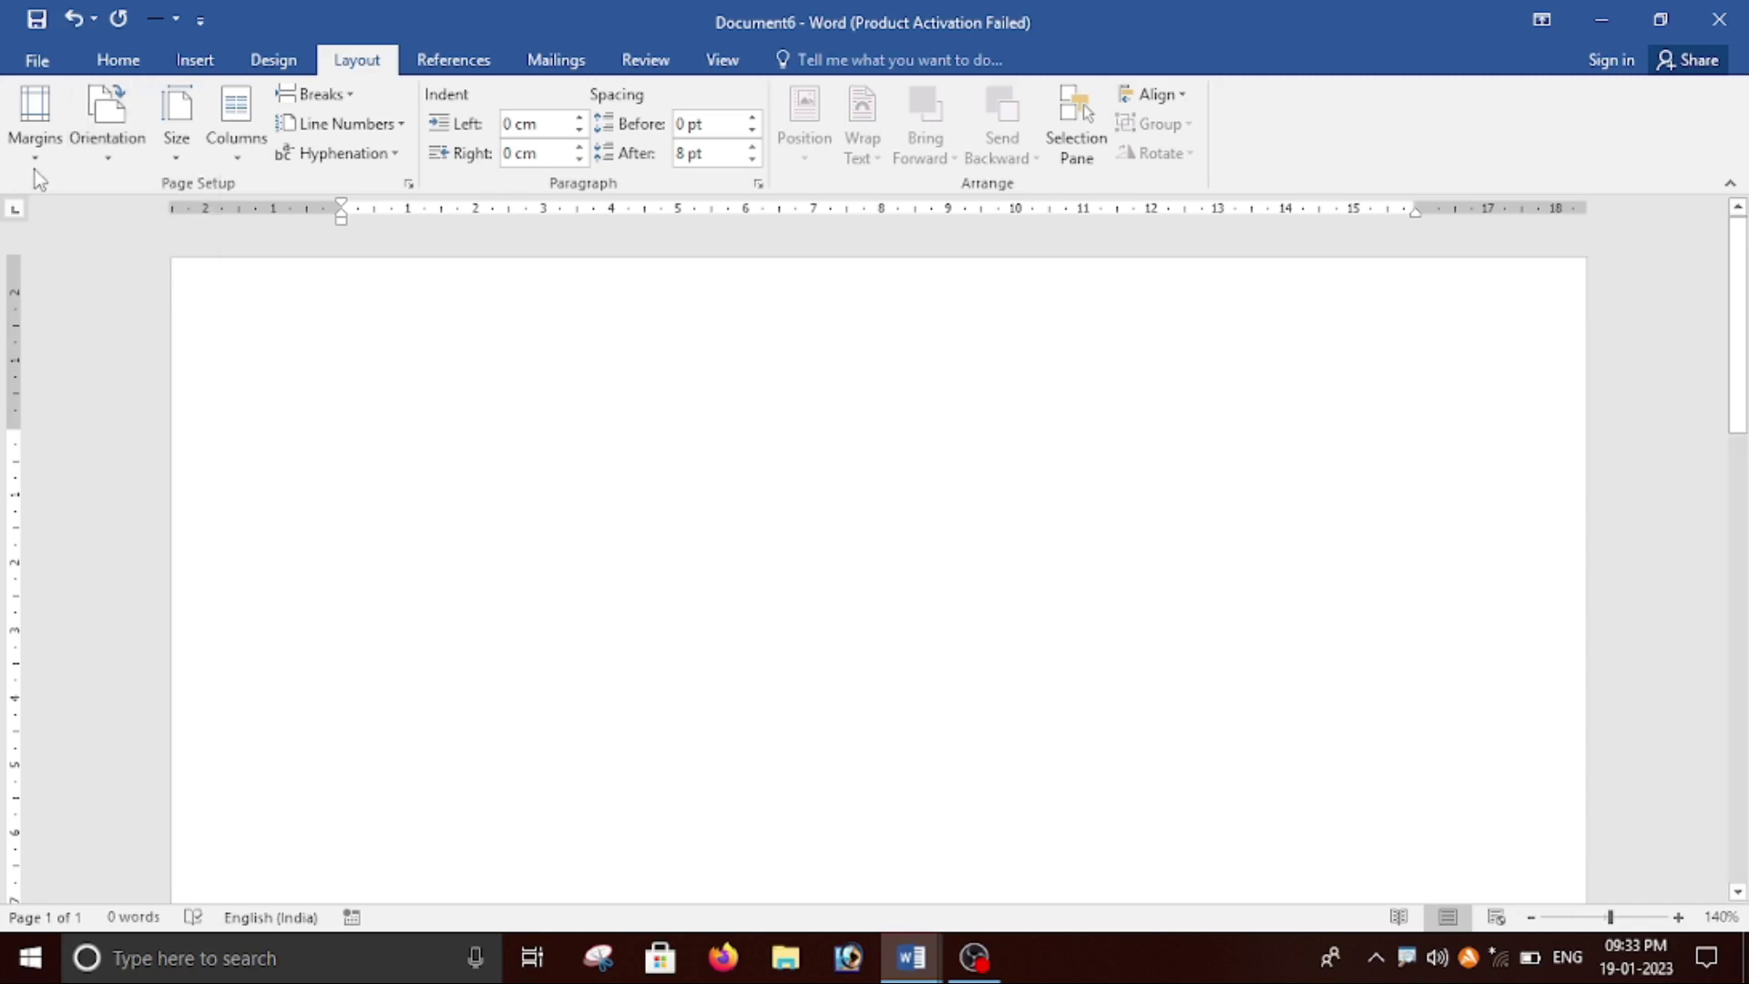
pyautogui.click(34, 137)
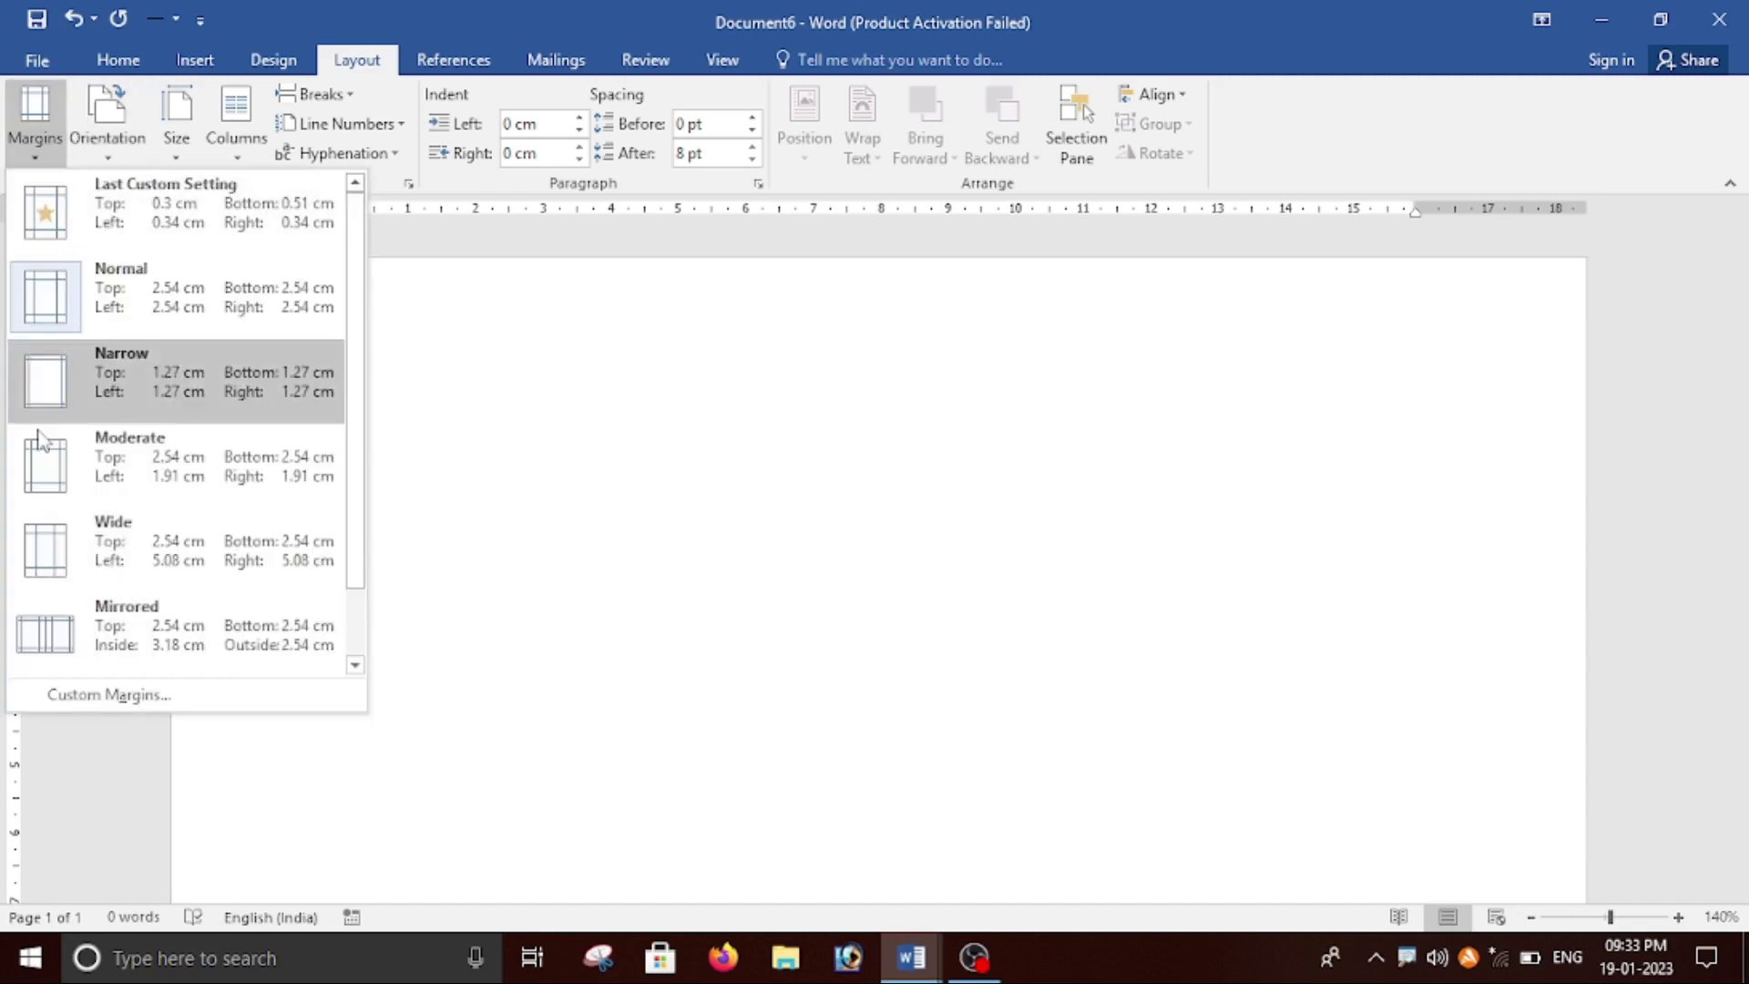
pyautogui.click(117, 699)
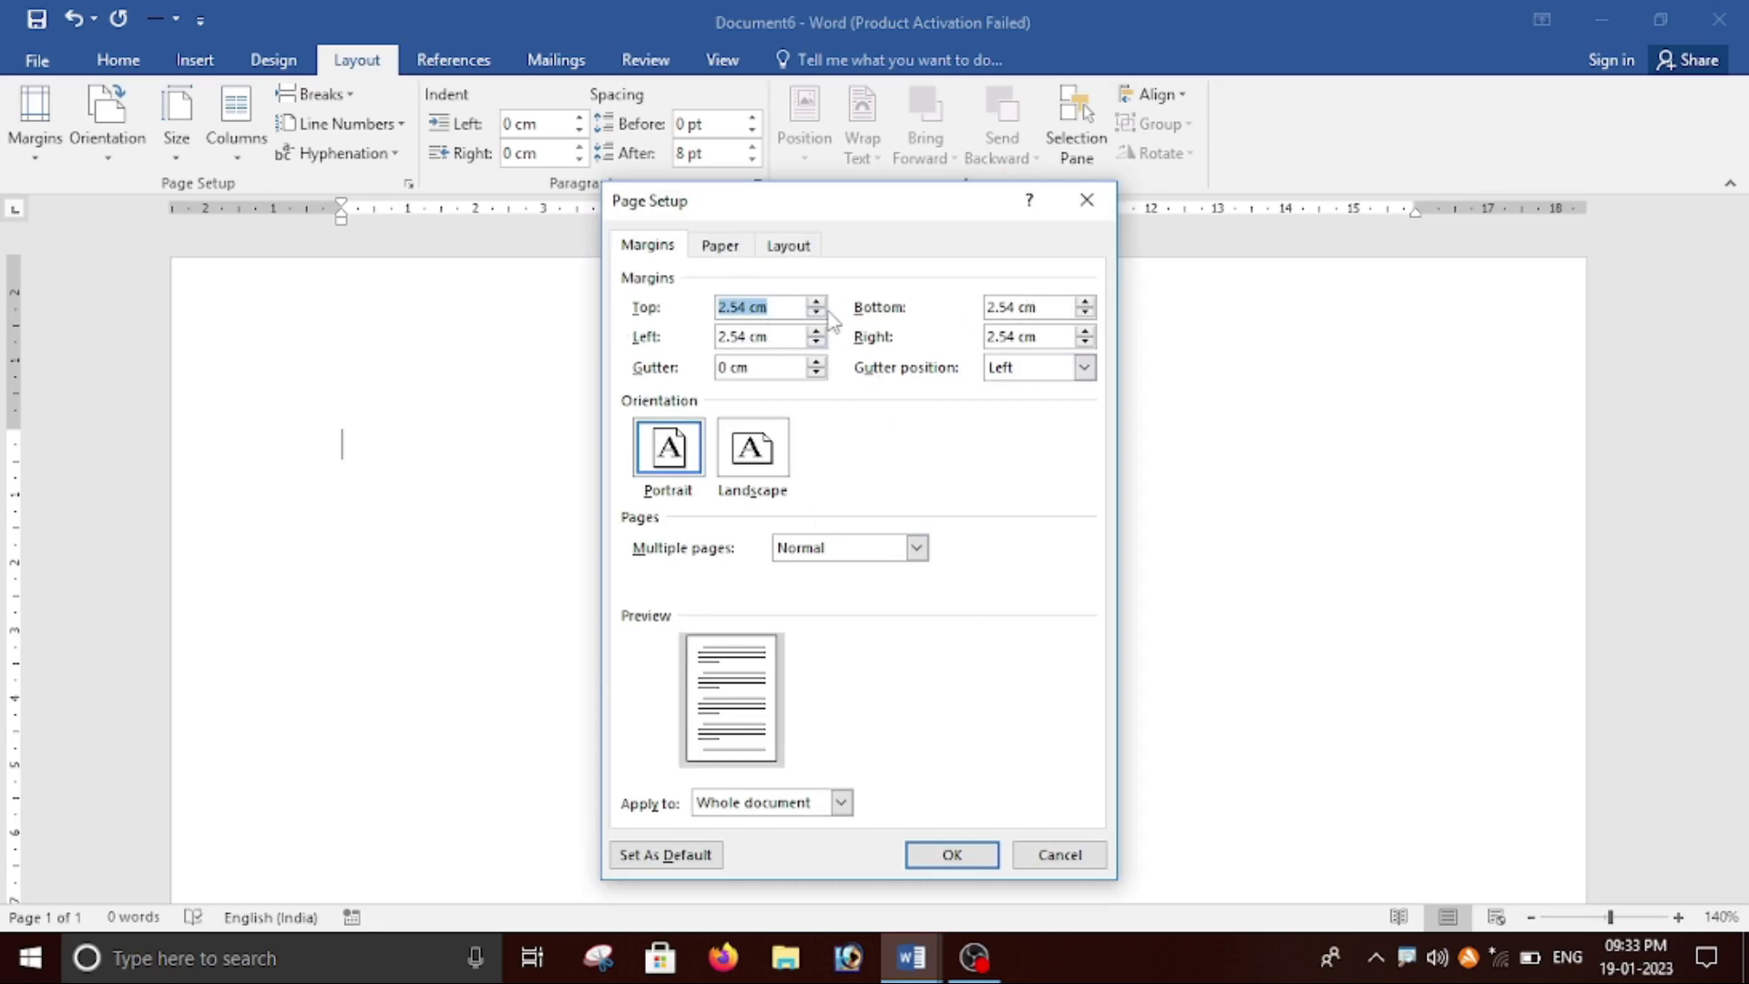
# Step: Enter 0 for all margins and accept Word's fix: 0.3 cm top, 0.51 cm bottom, 0.34 cm sides
pyautogui.press('BackSpace')
pyautogui.press('Tab')
pyautogui.write('0')
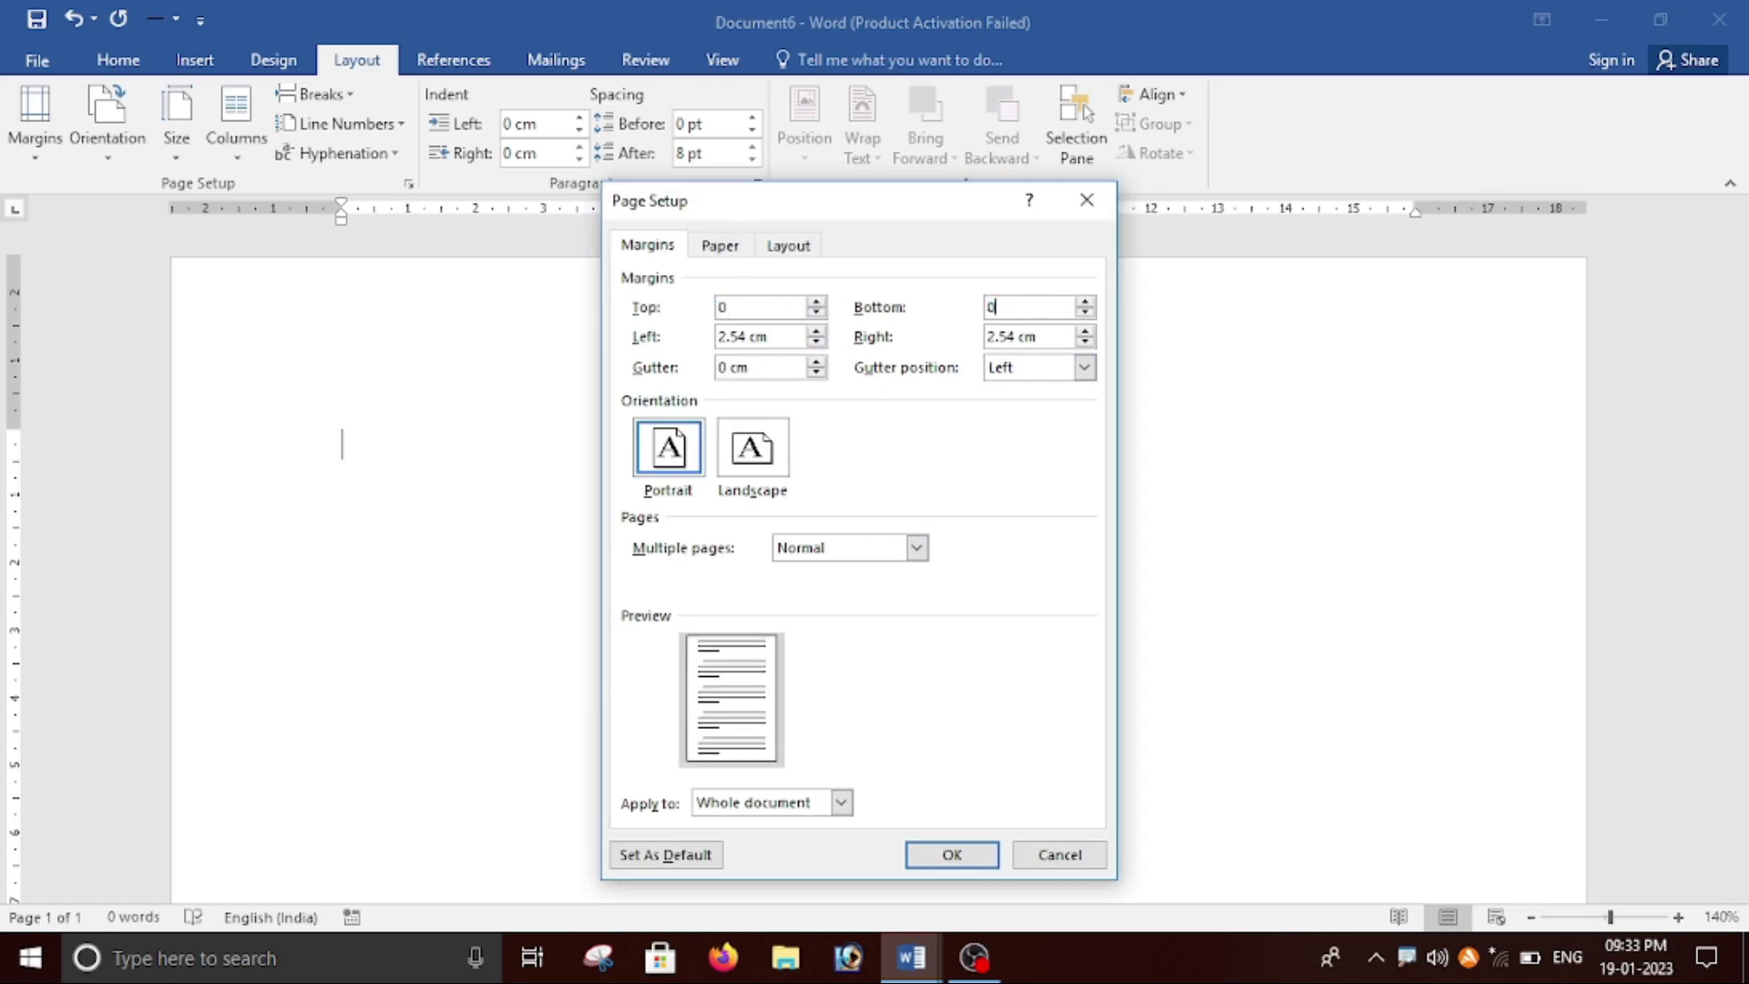
pyautogui.press('Tab')
pyautogui.write('0')
pyautogui.press('Tab')
pyautogui.write('0')
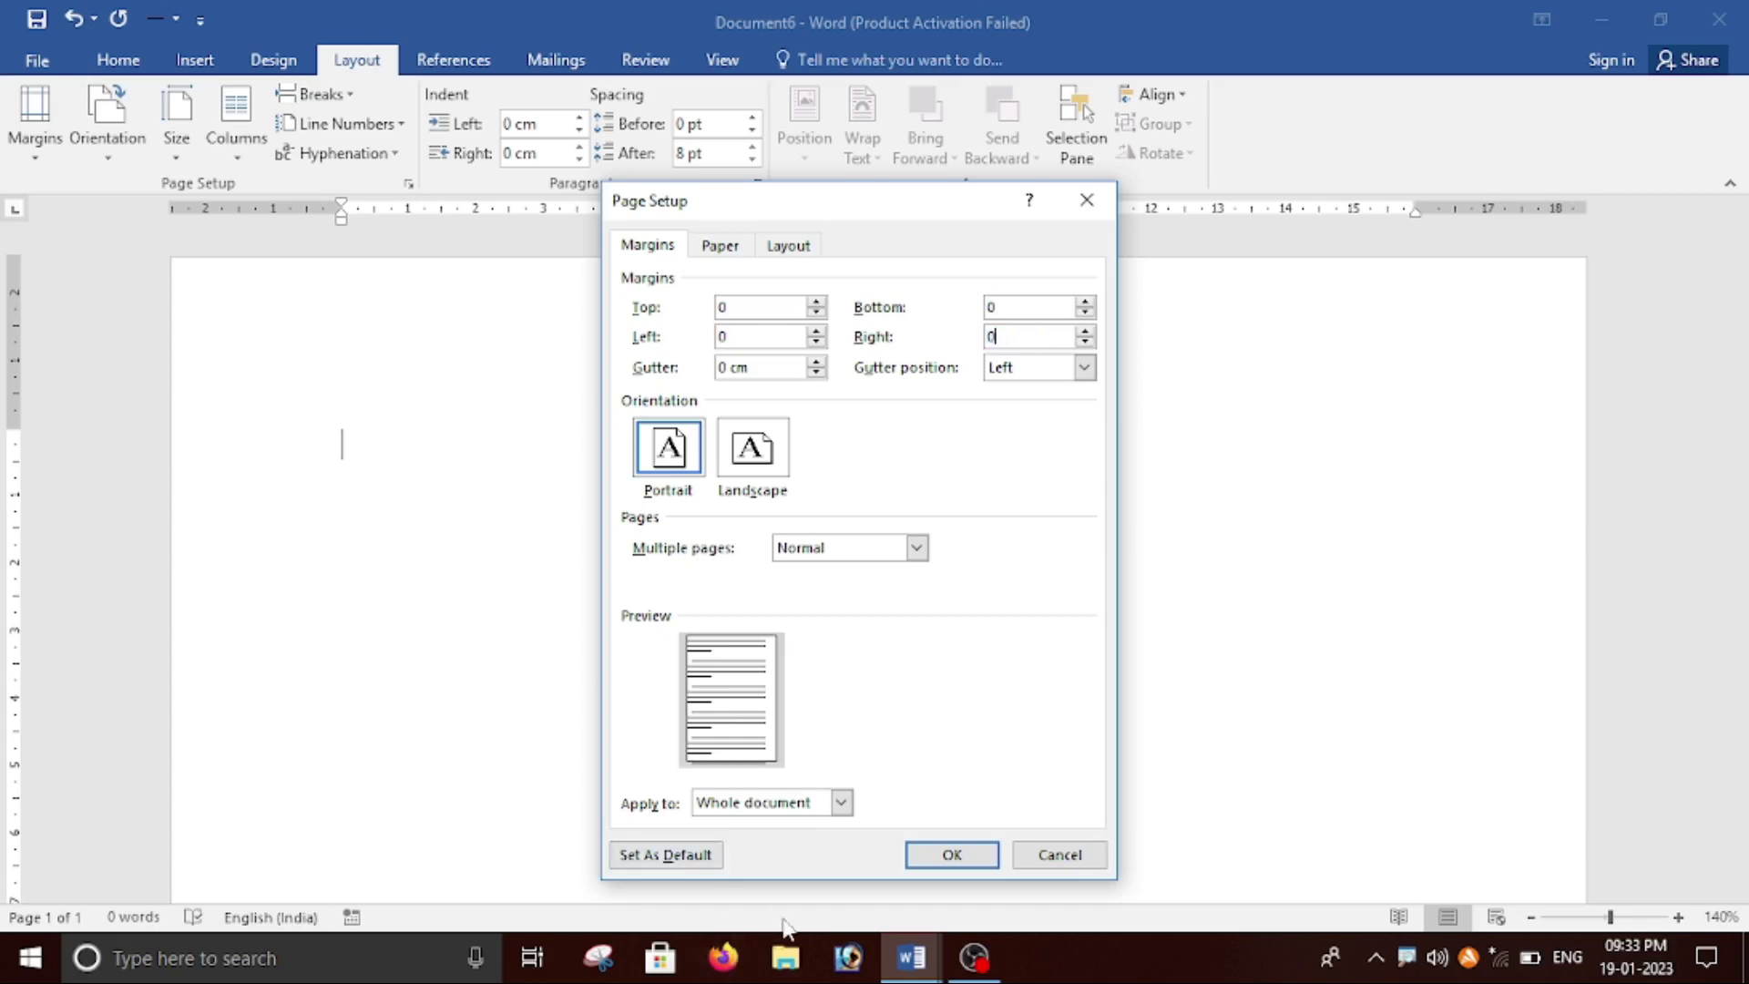
pyautogui.click(952, 860)
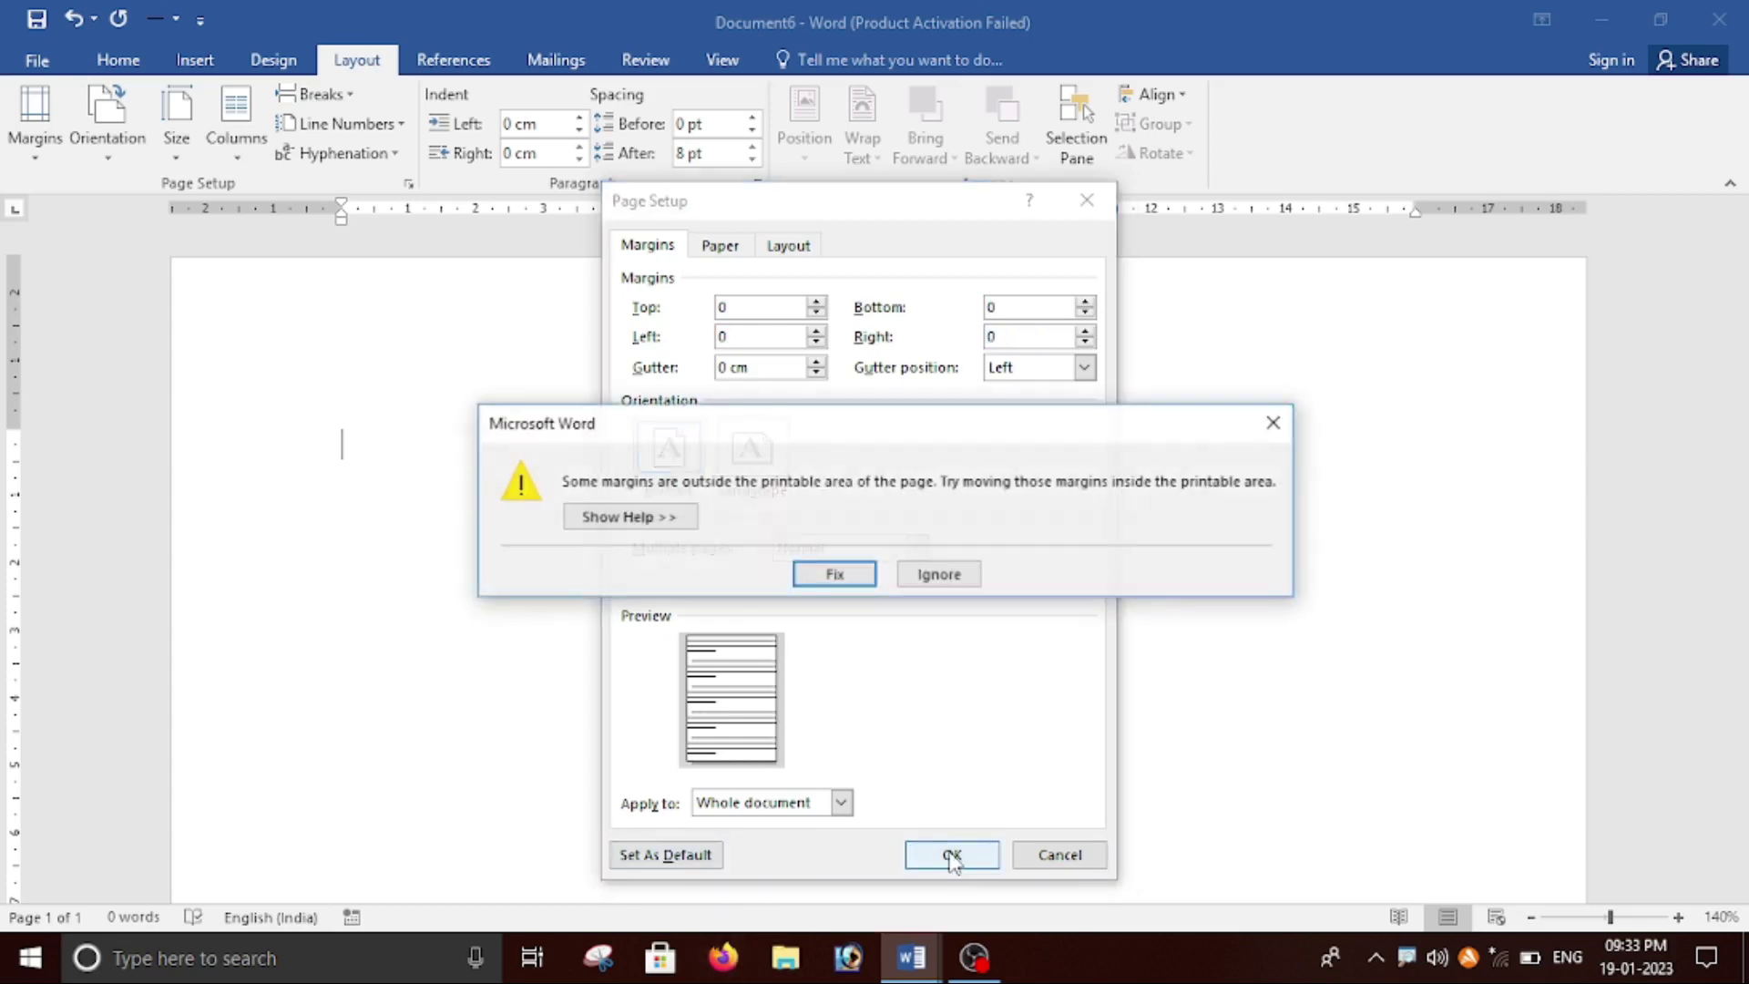
pyautogui.click(845, 581)
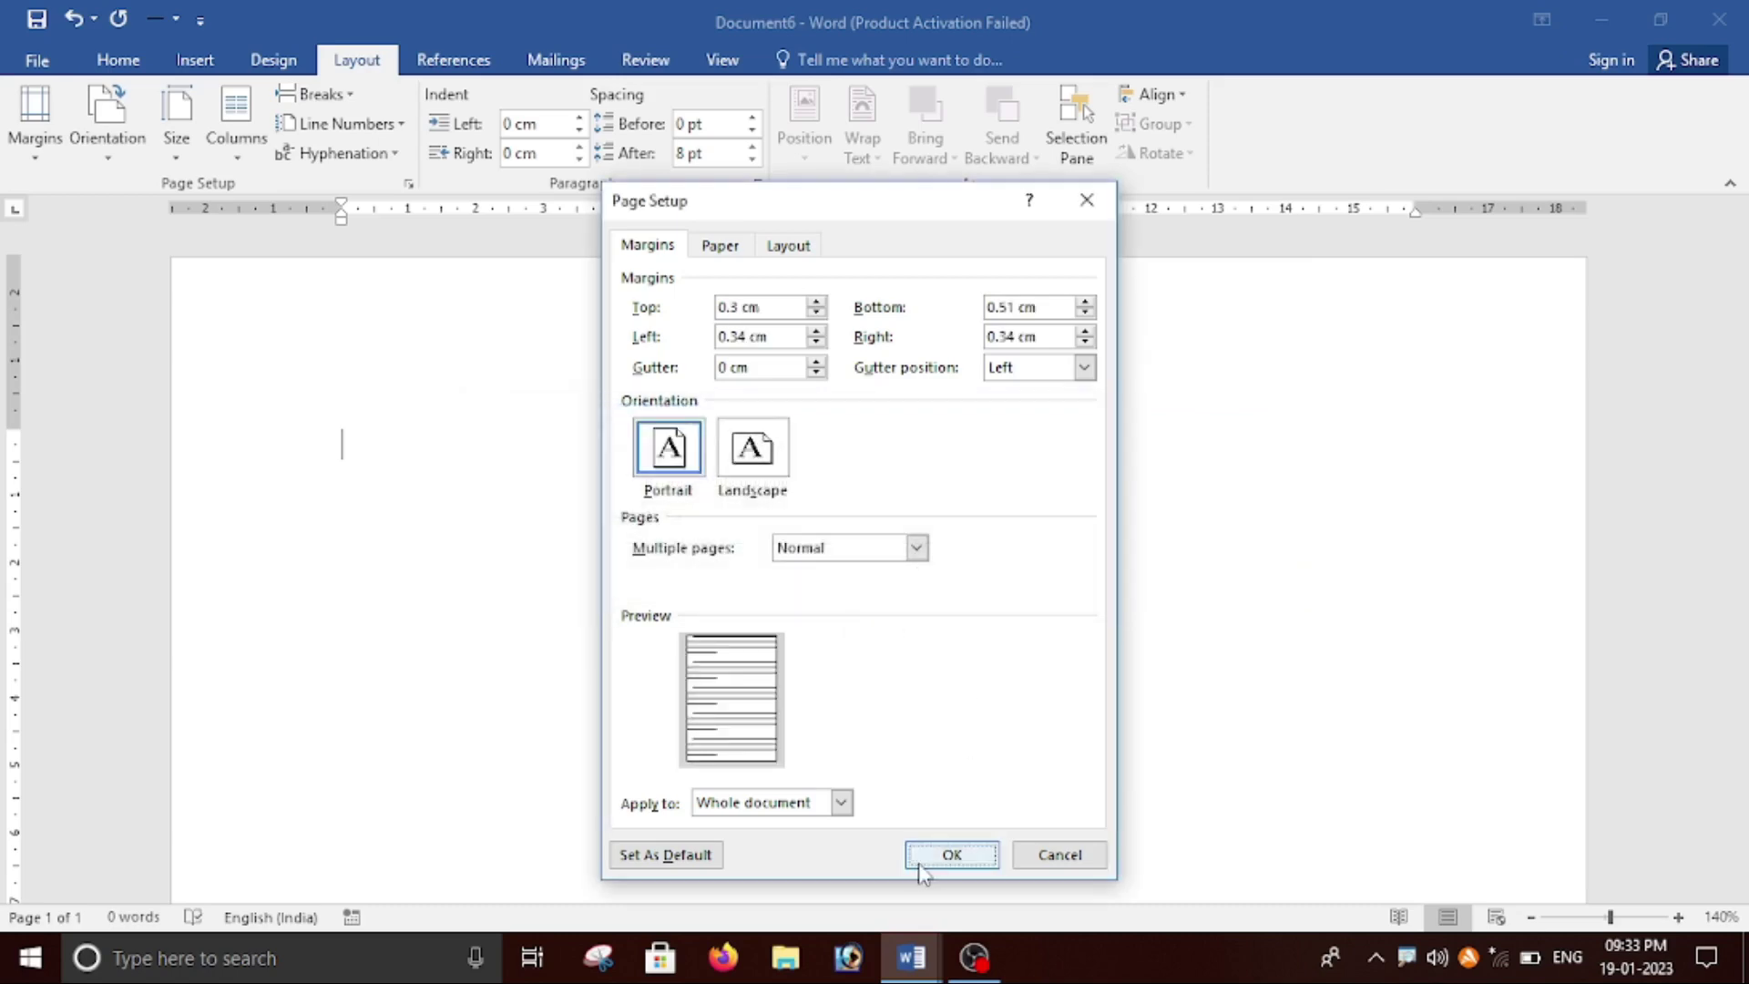
pyautogui.click(948, 854)
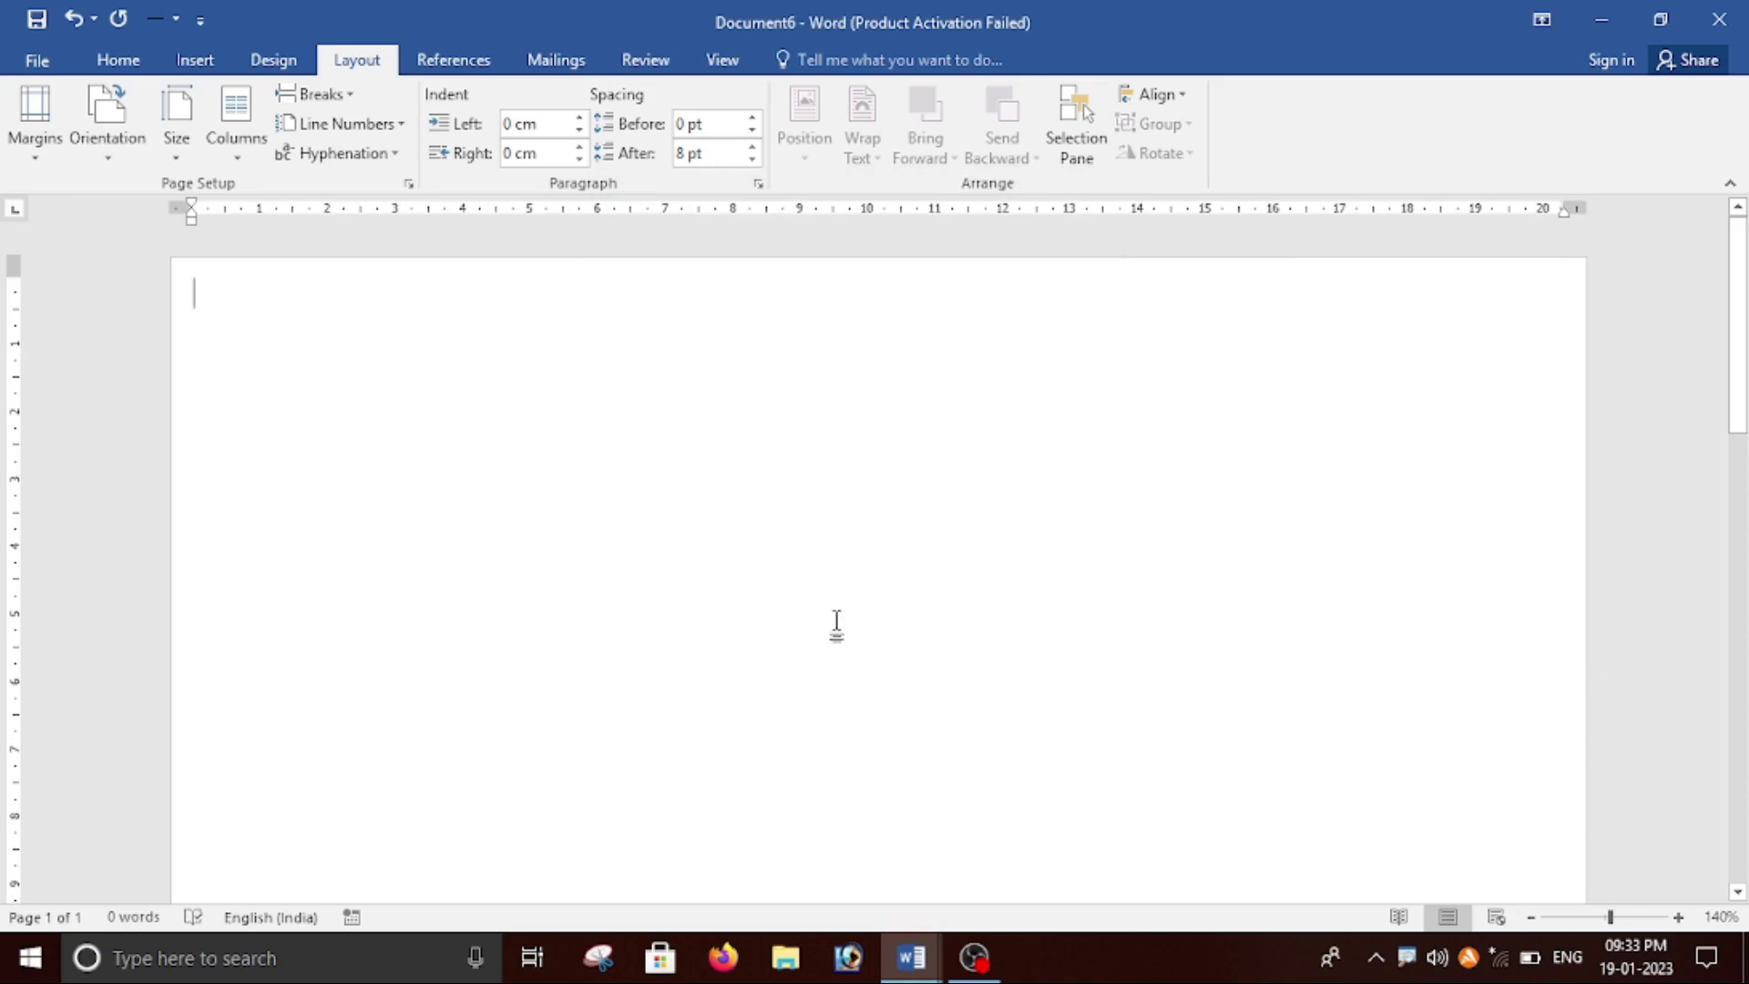
# Step: Drag the right and left ruler margin markers out to the page edges
pyautogui.keyDown('ctrl'); pyautogui.scroll(1, 1455, 754); pyautogui.keyUp('ctrl')
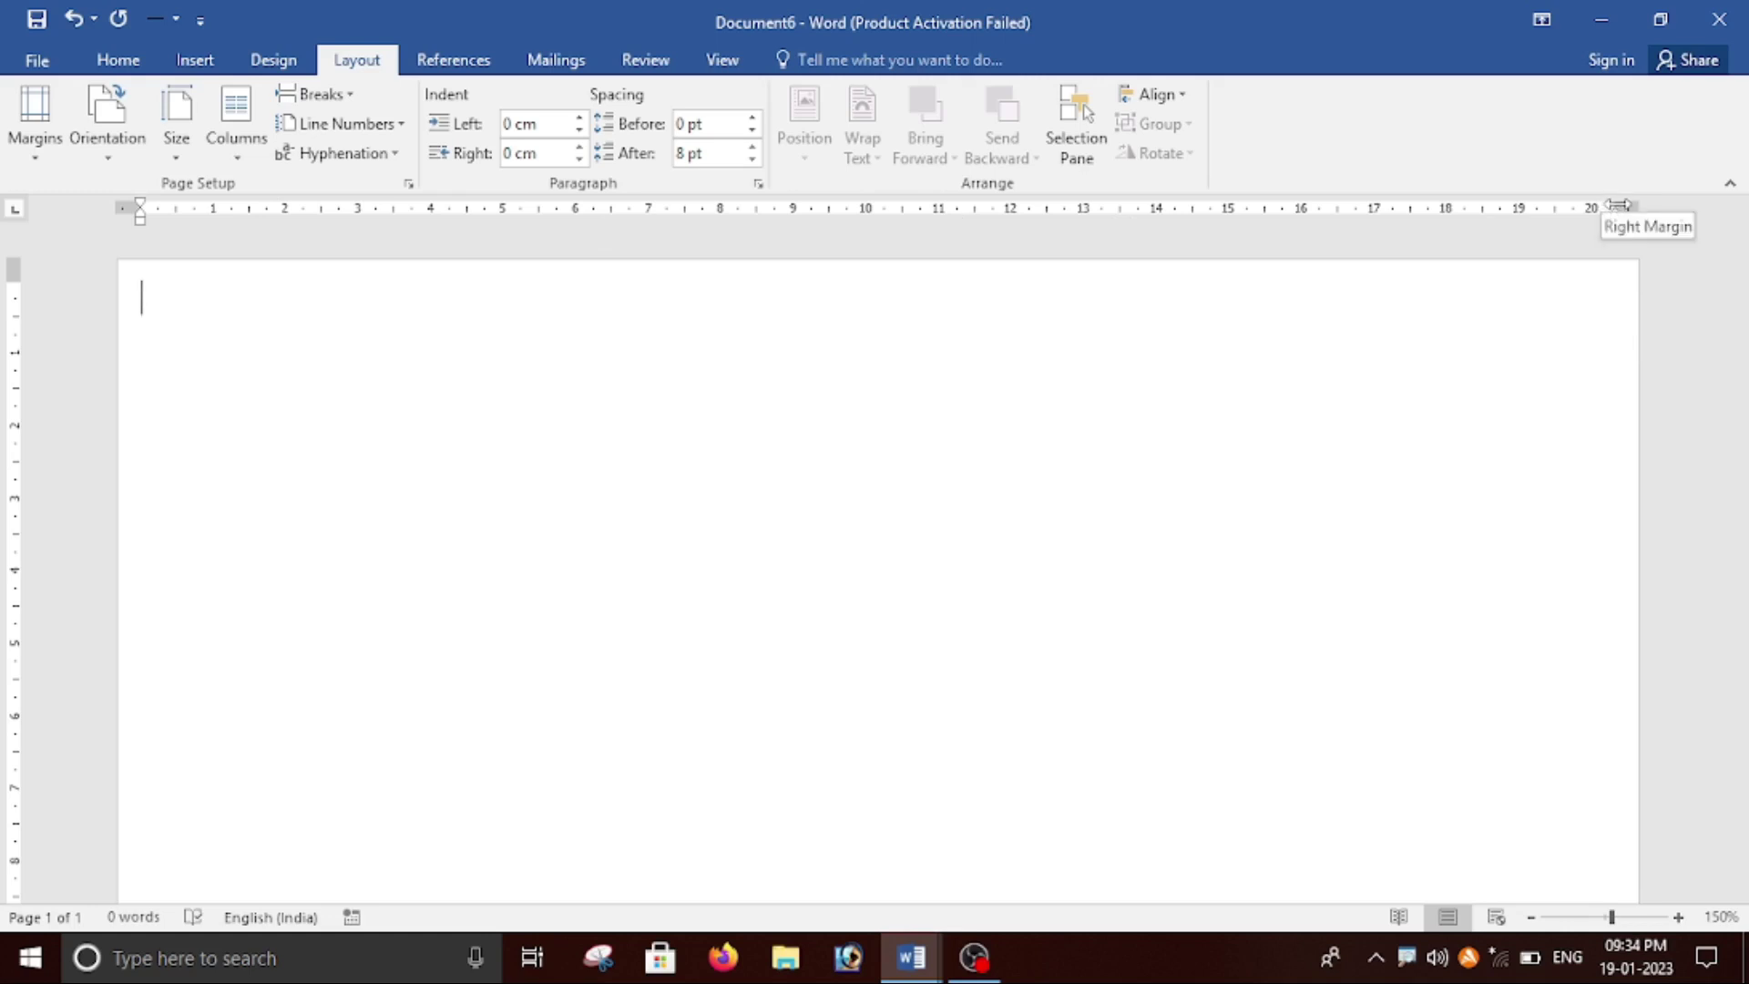
pyautogui.moveTo(1618, 206); pyautogui.dragTo(1617, 208)
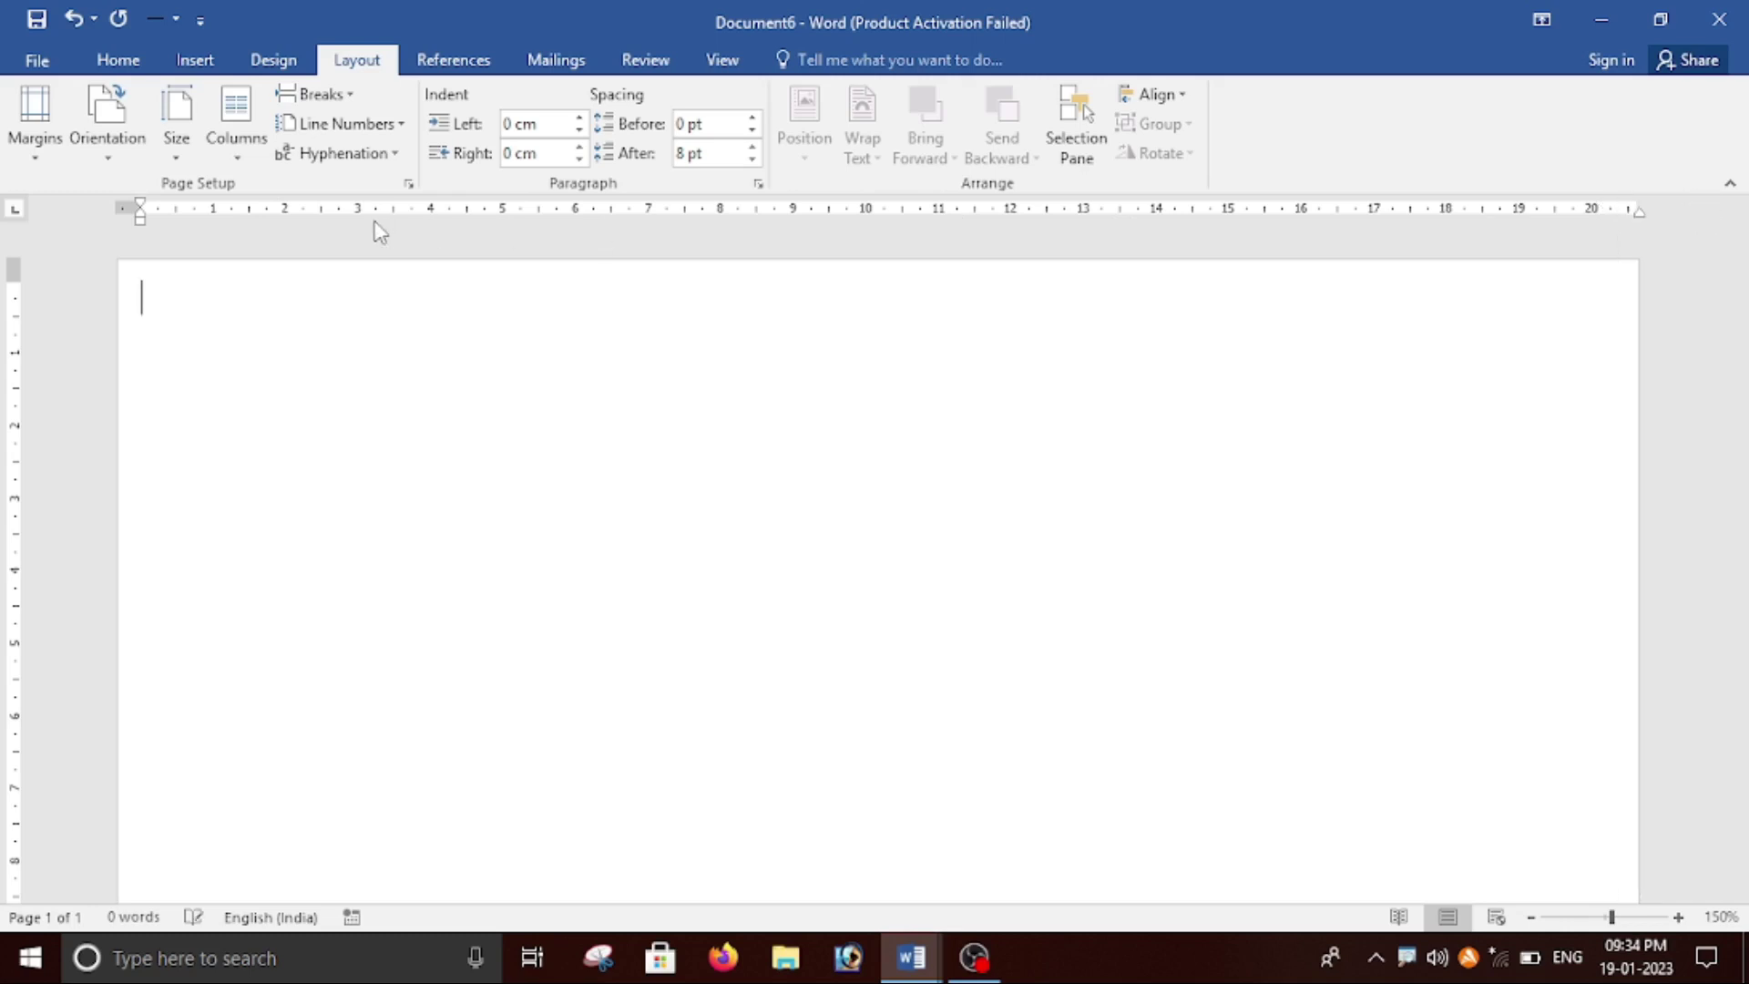
pyautogui.click(141, 212)
pyautogui.moveTo(142, 211); pyautogui.dragTo(116, 212)
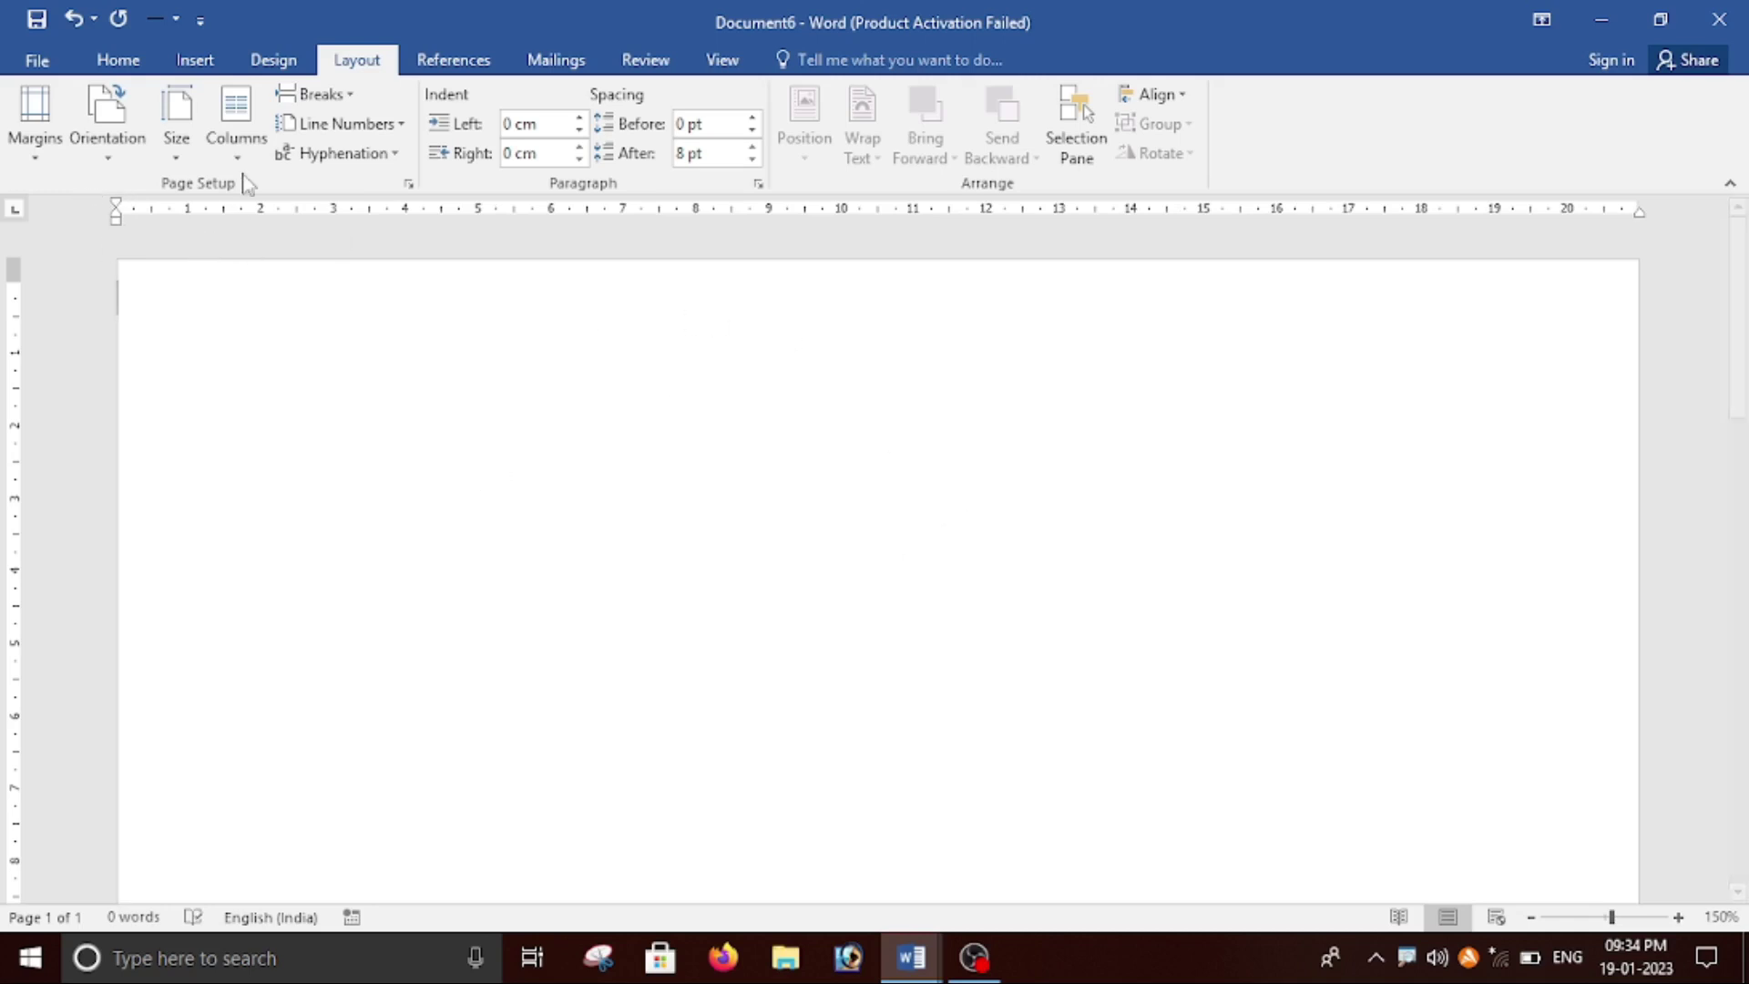
# Step: Insert a 1×8 table from the Insert Table grid and select the whole table
pyautogui.click(195, 60)
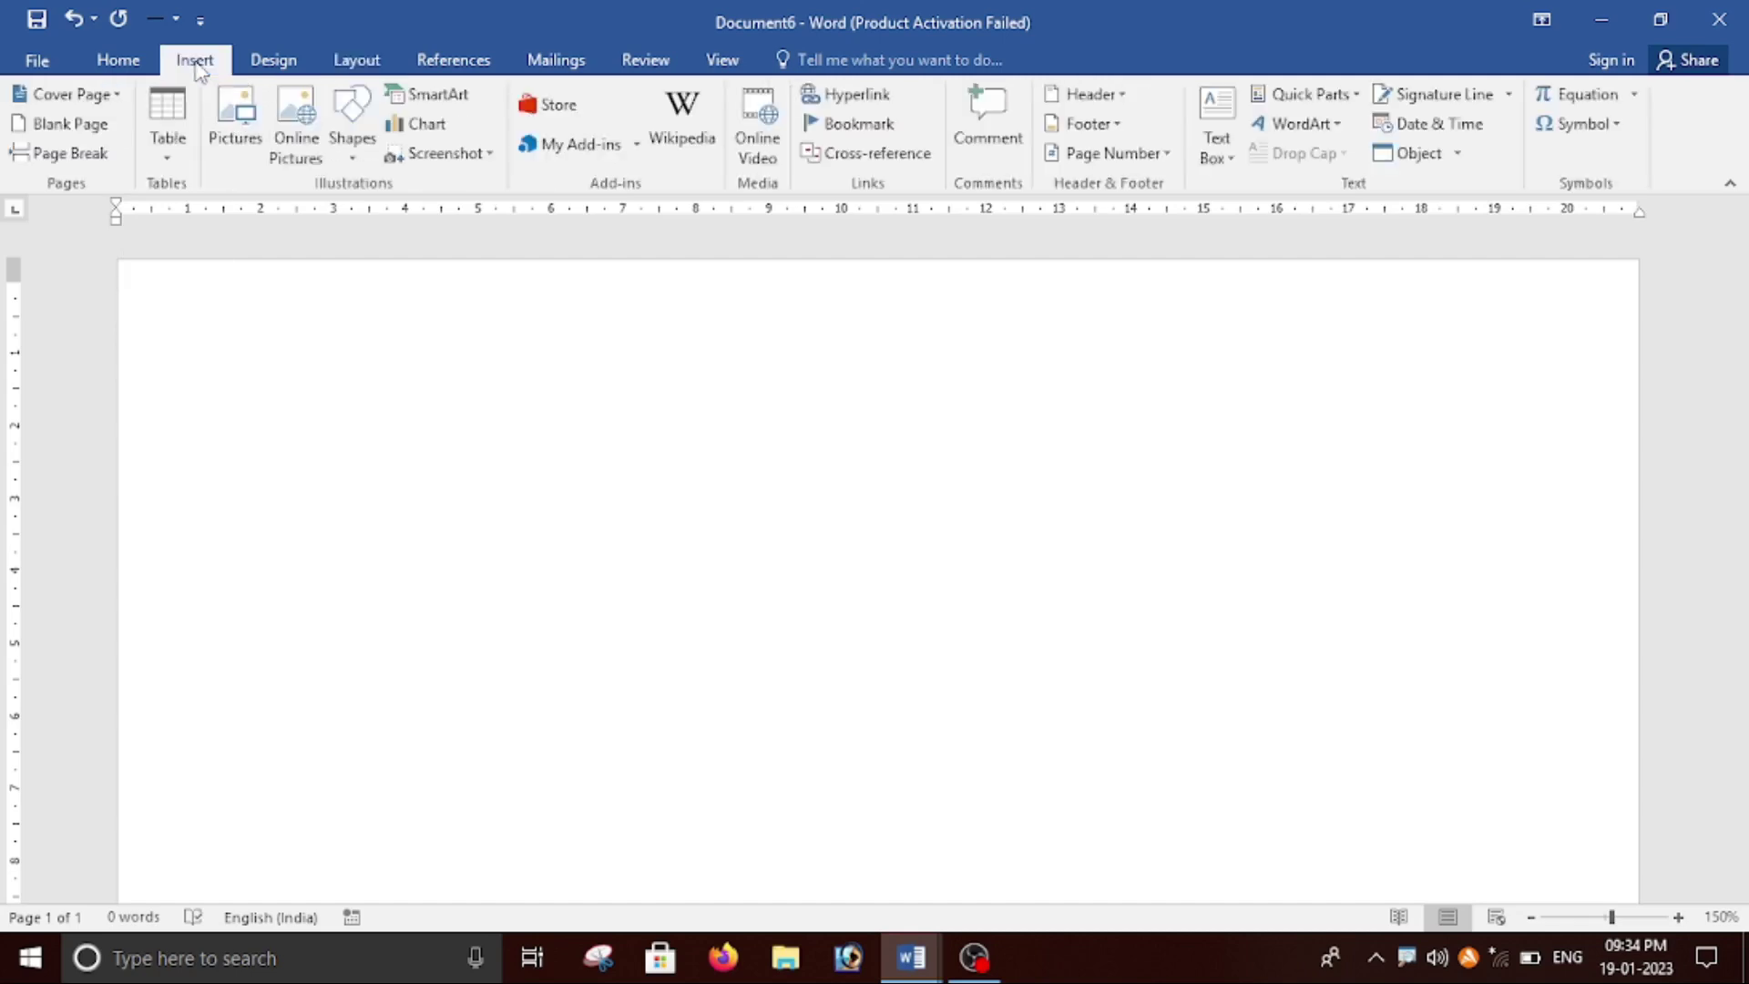
pyautogui.click(168, 150)
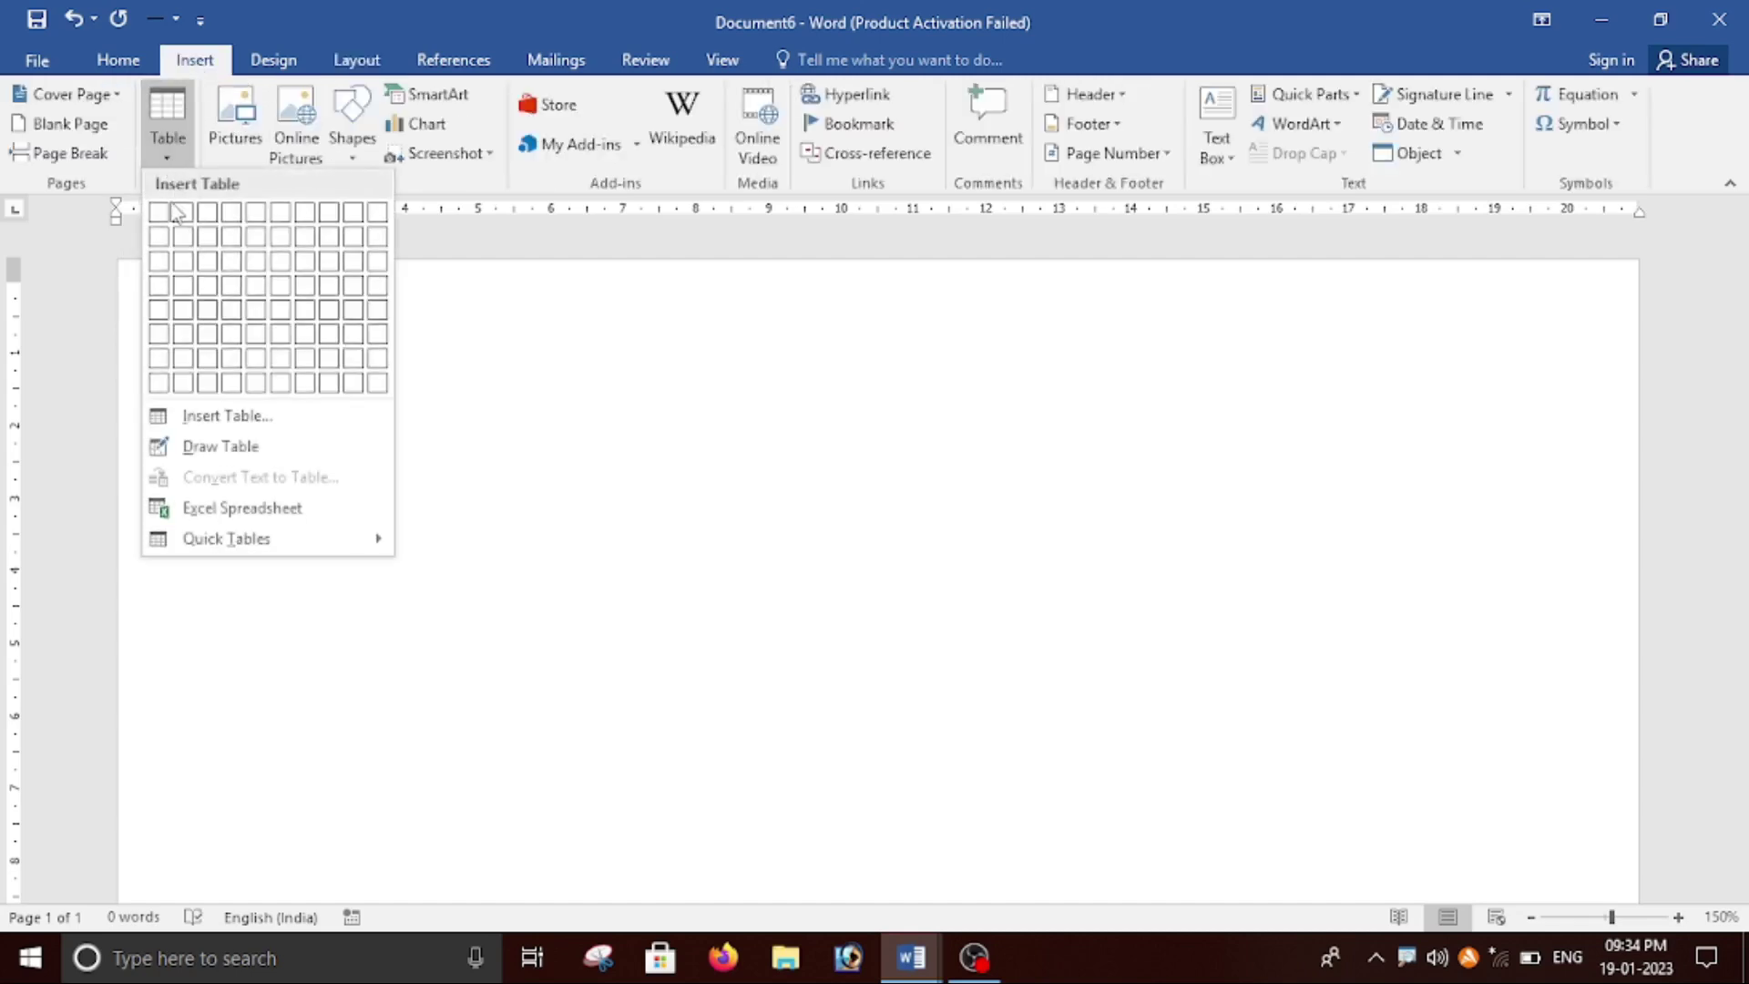
pyautogui.click(163, 386)
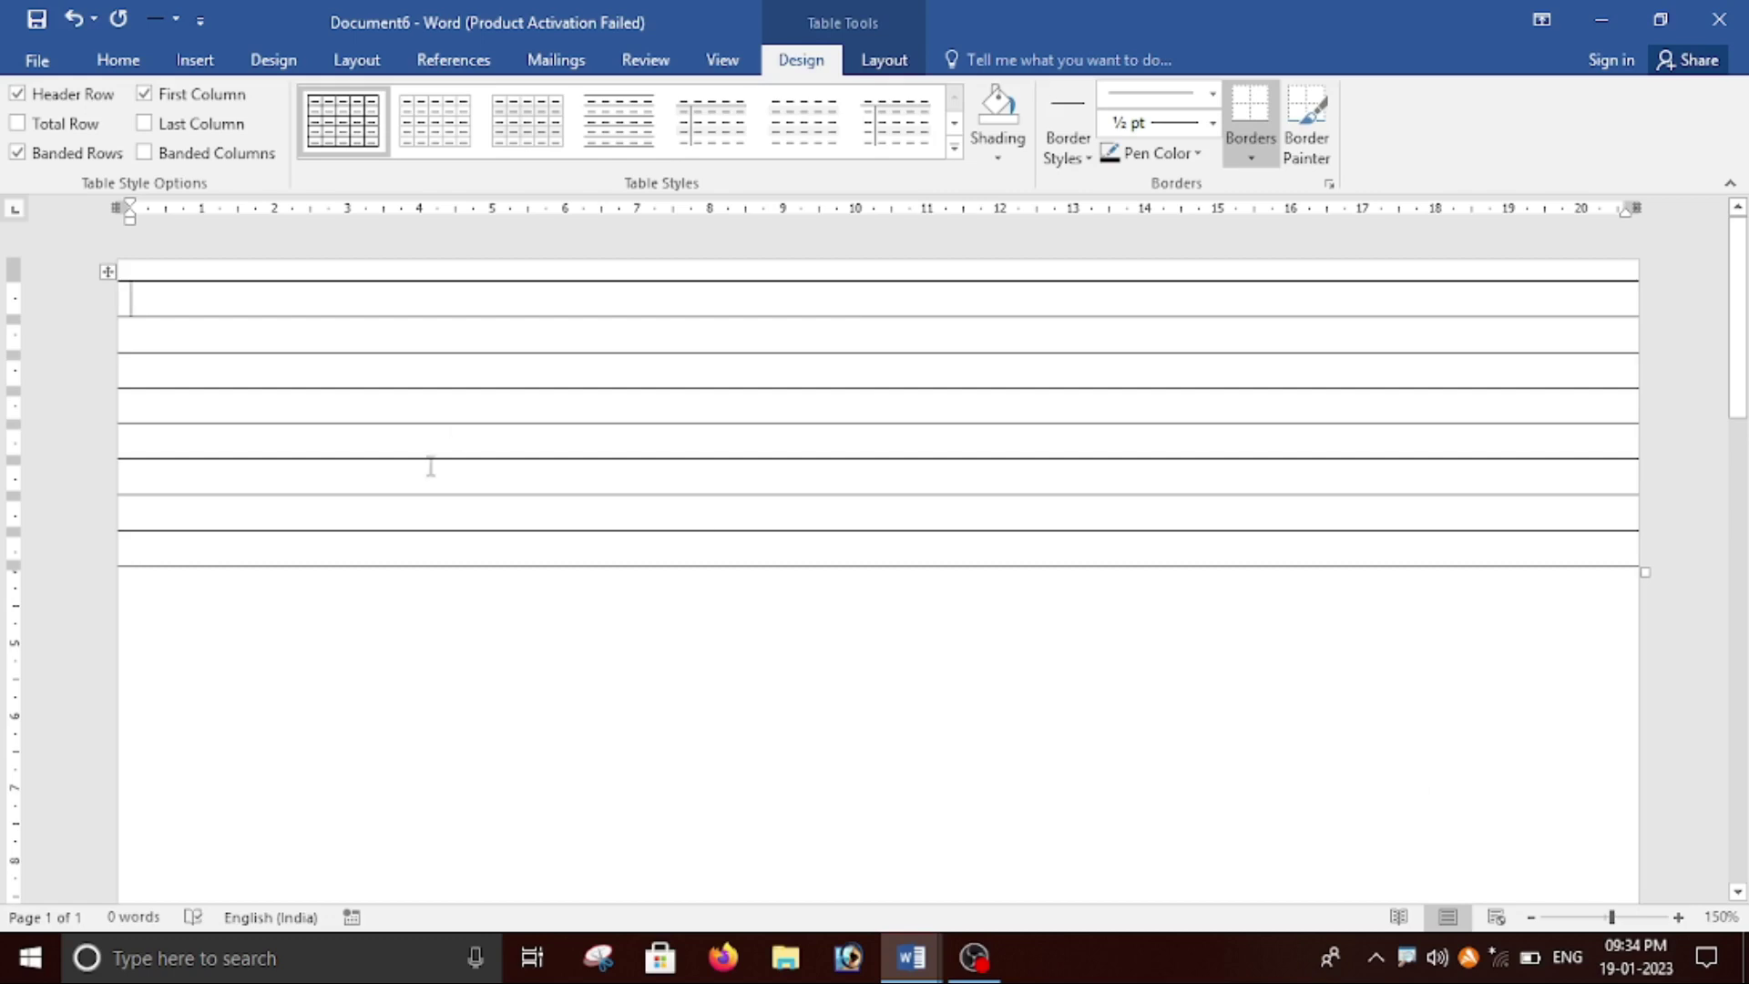
pyautogui.click(107, 272)
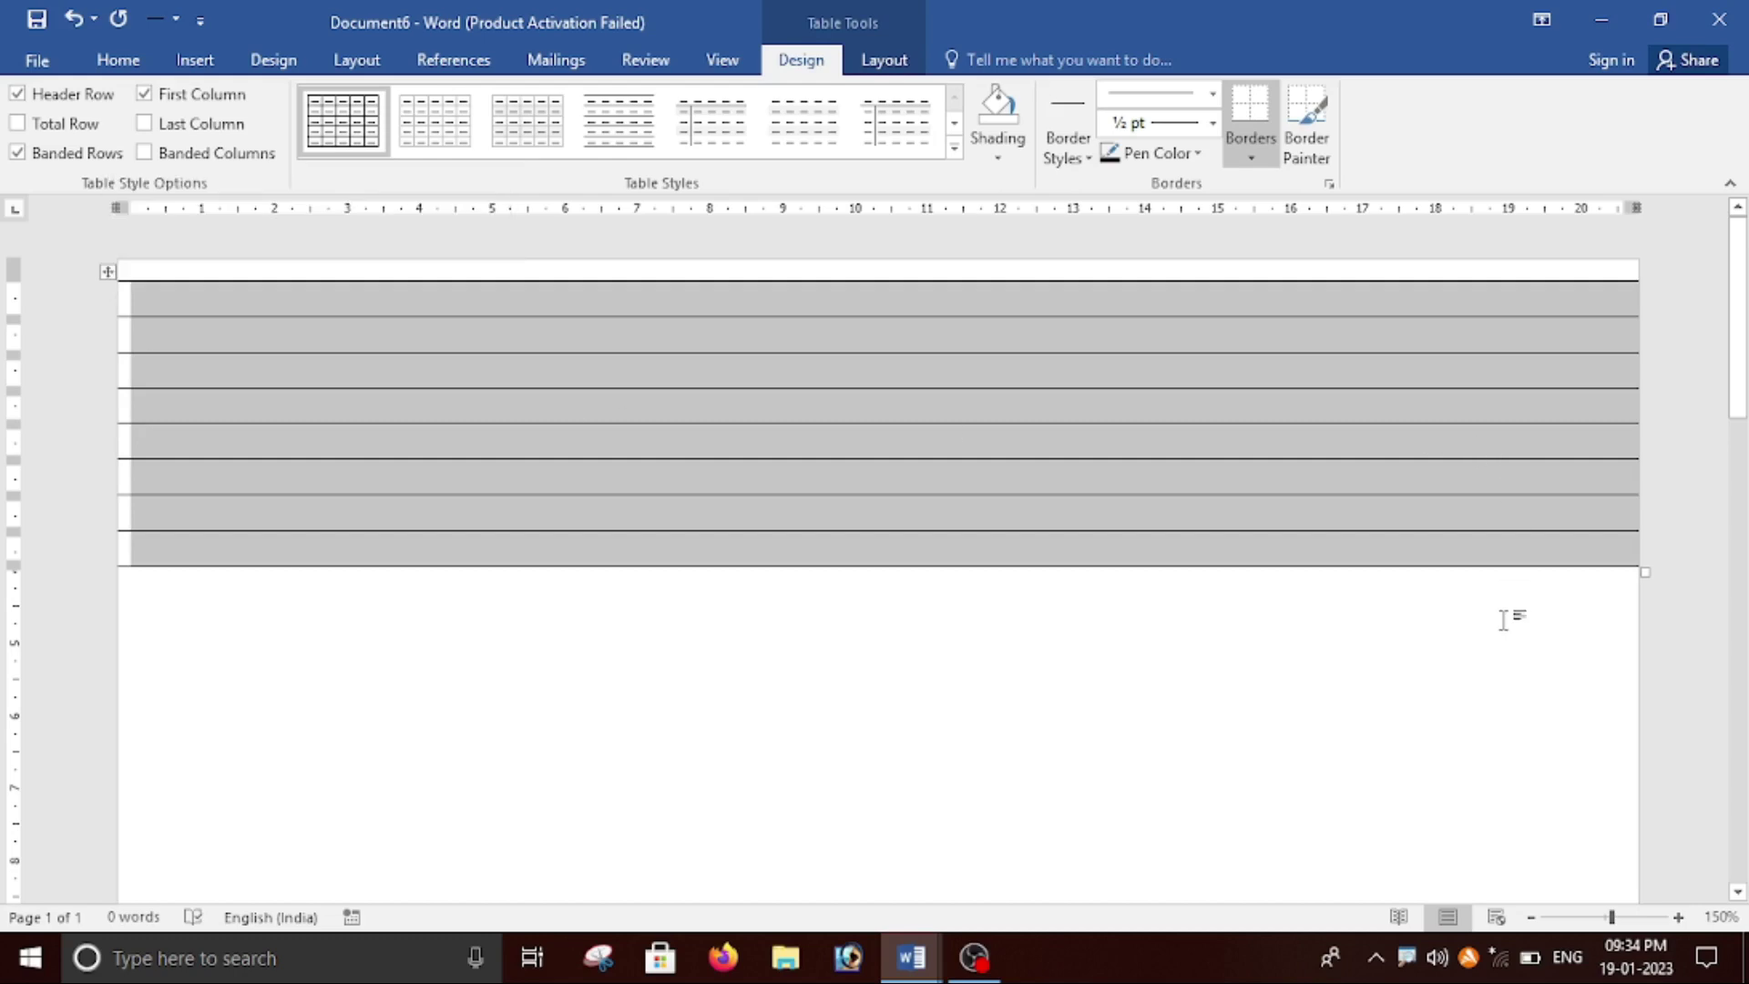
# Step: Change the table row height from 0.32 cm to 0.38 cm, then deselect the table
pyautogui.click(881, 61)
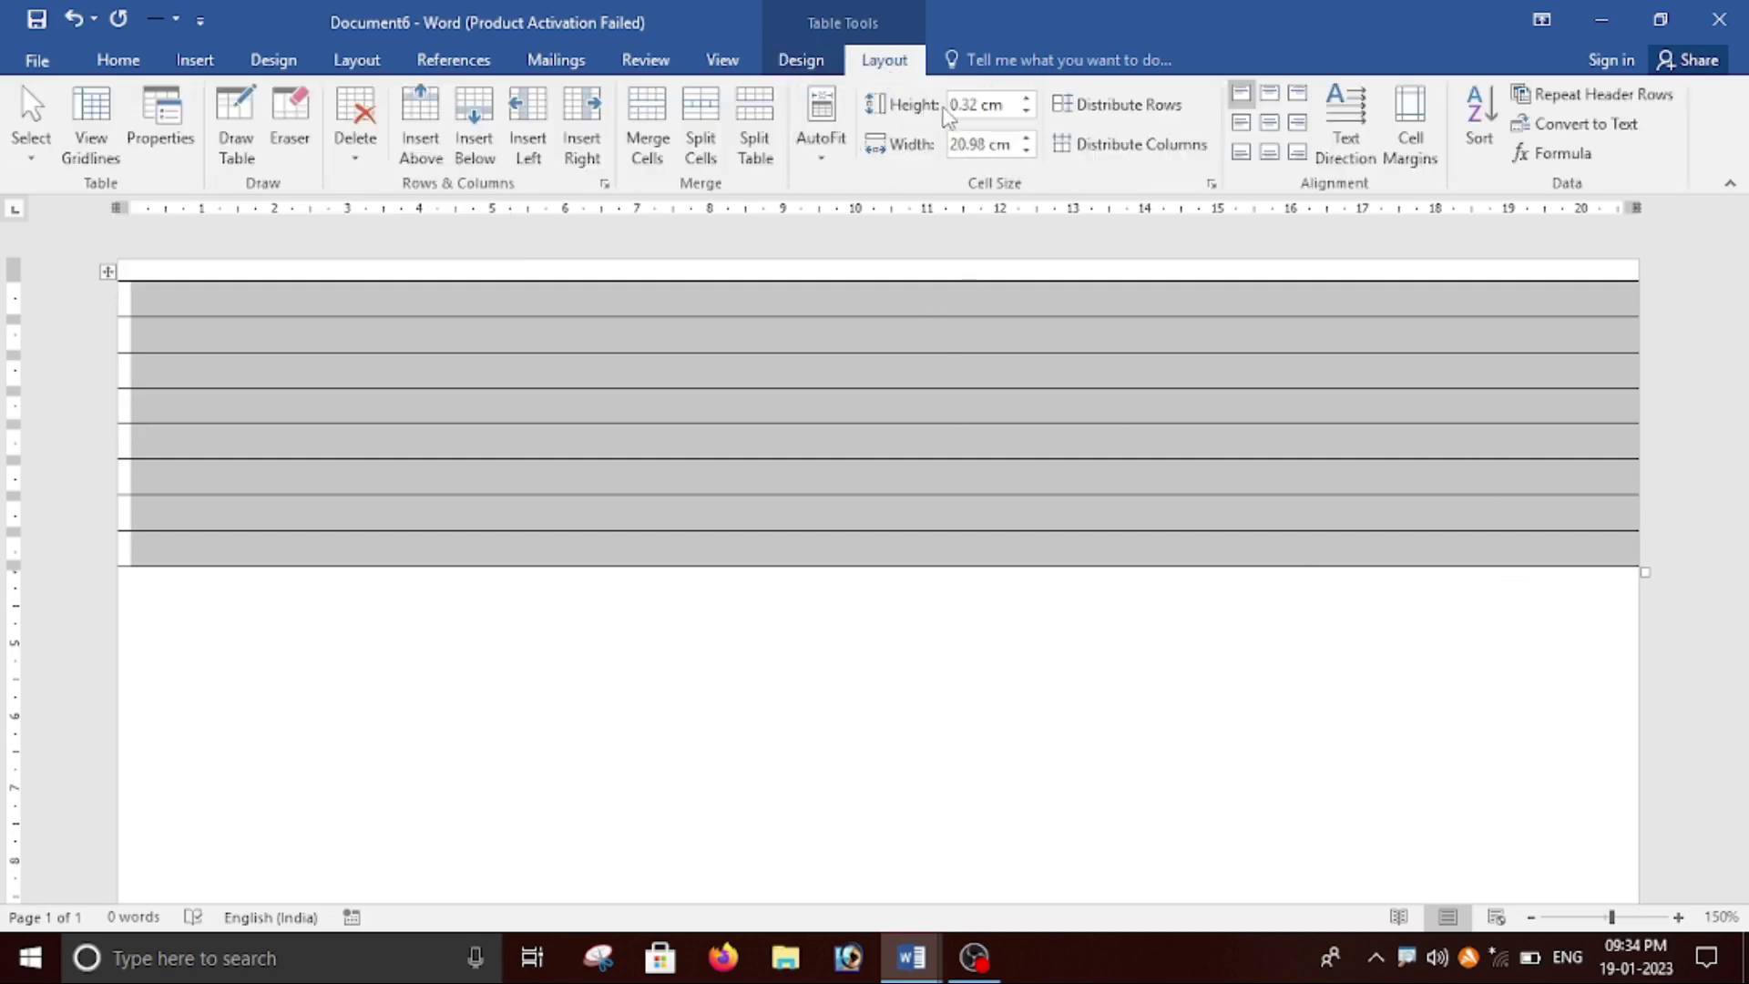
pyautogui.click(979, 106)
pyautogui.doubleClick(979, 106)
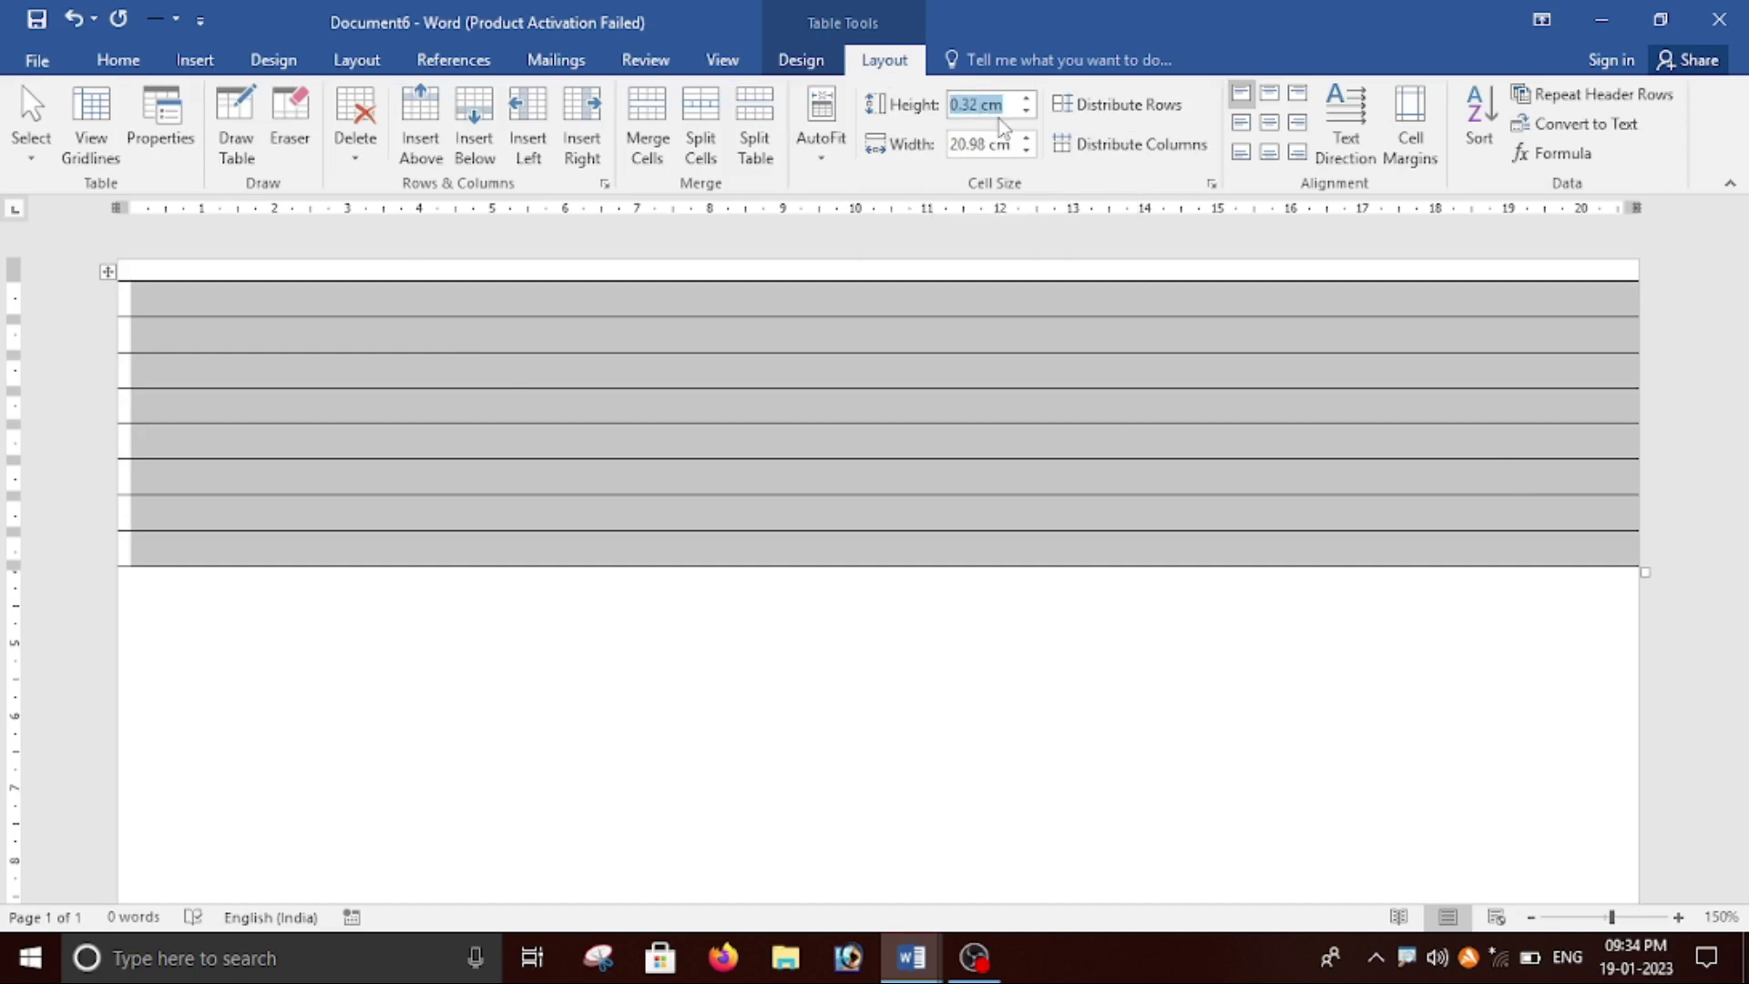
pyautogui.click(979, 106)
pyautogui.click(984, 105)
pyautogui.press('BackSpace')
pyautogui.press('BackSpace')
pyautogui.press('BackSpace')
pyautogui.press('BackSpace')
pyautogui.press('BackSpace')
pyautogui.write('0')
pyautogui.write('.38')
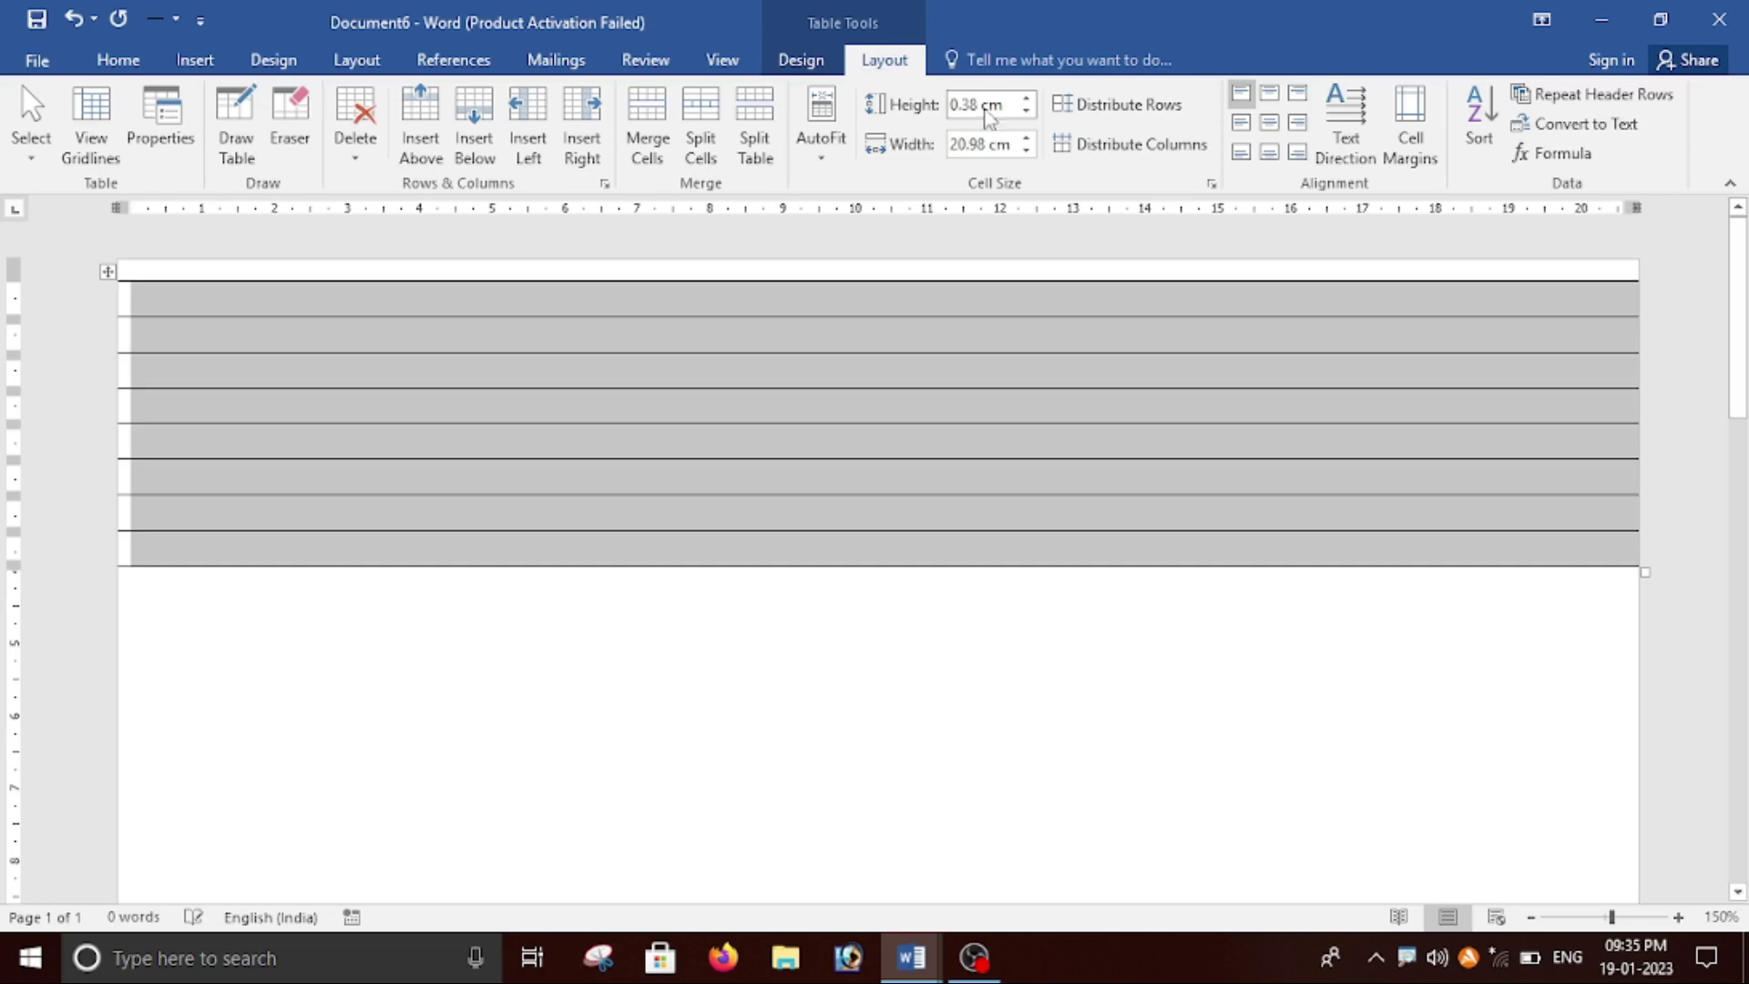
pyautogui.click(643, 652)
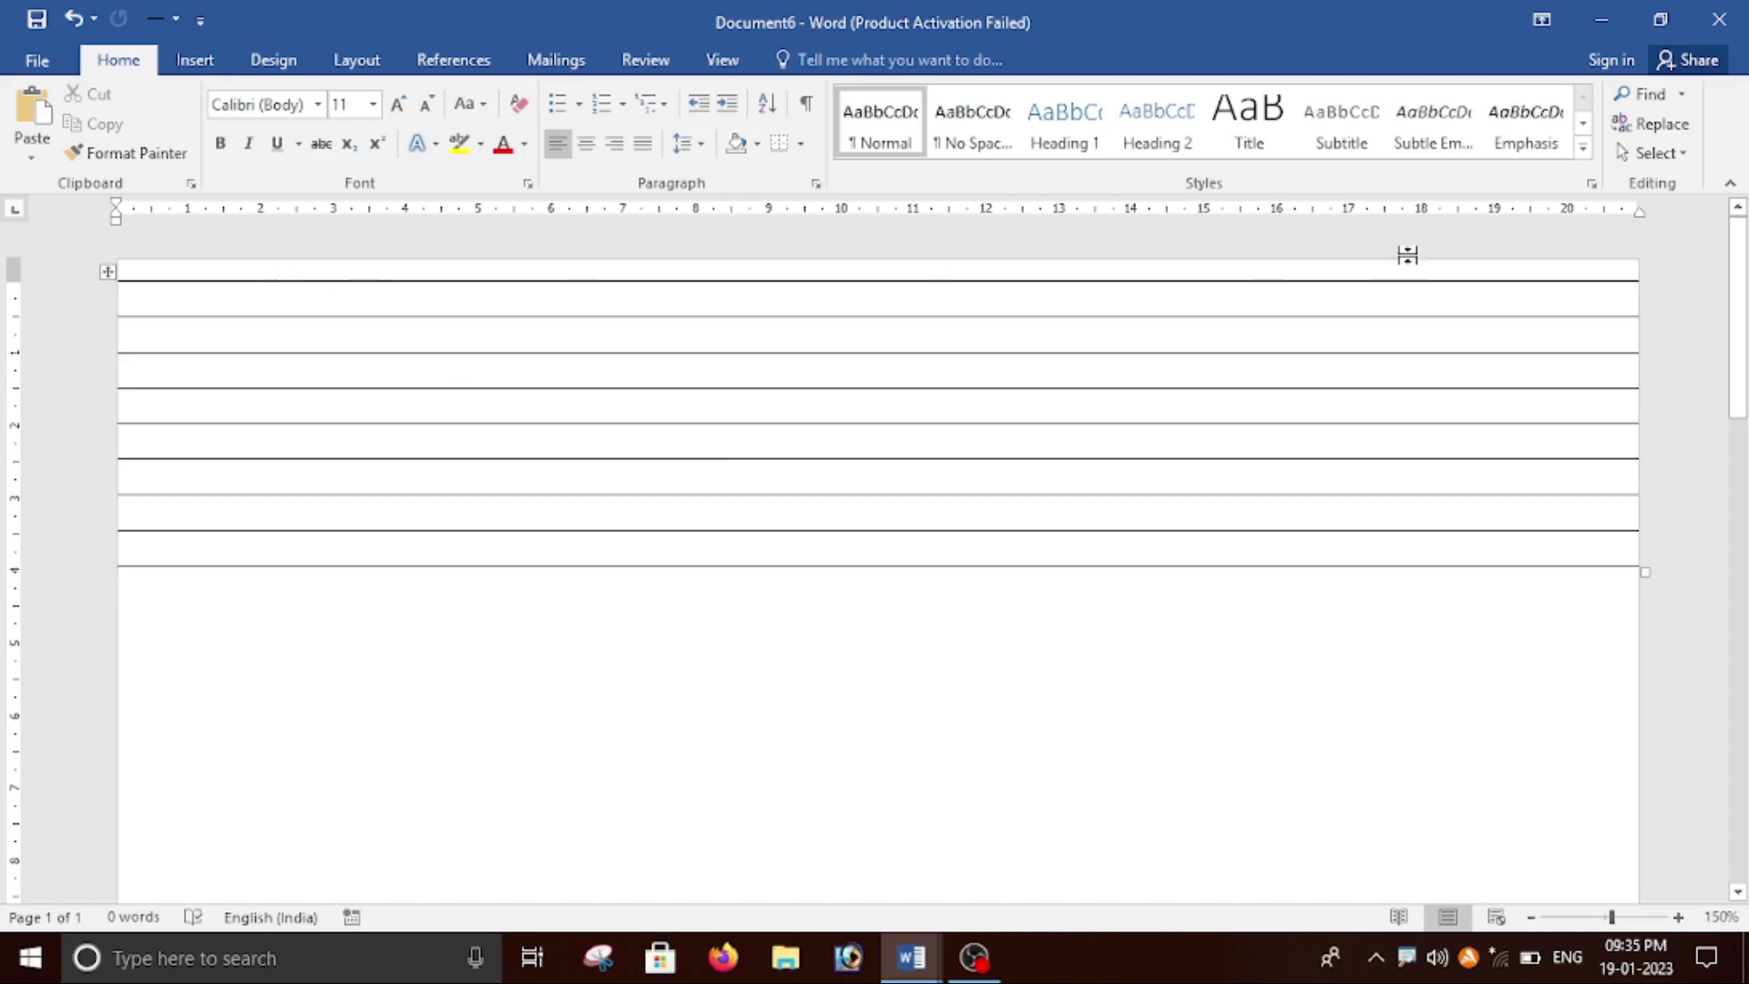
# Step: Move the whole table further down the page
pyautogui.click(108, 272)
pyautogui.moveTo(102, 272); pyautogui.dragTo(101, 440)
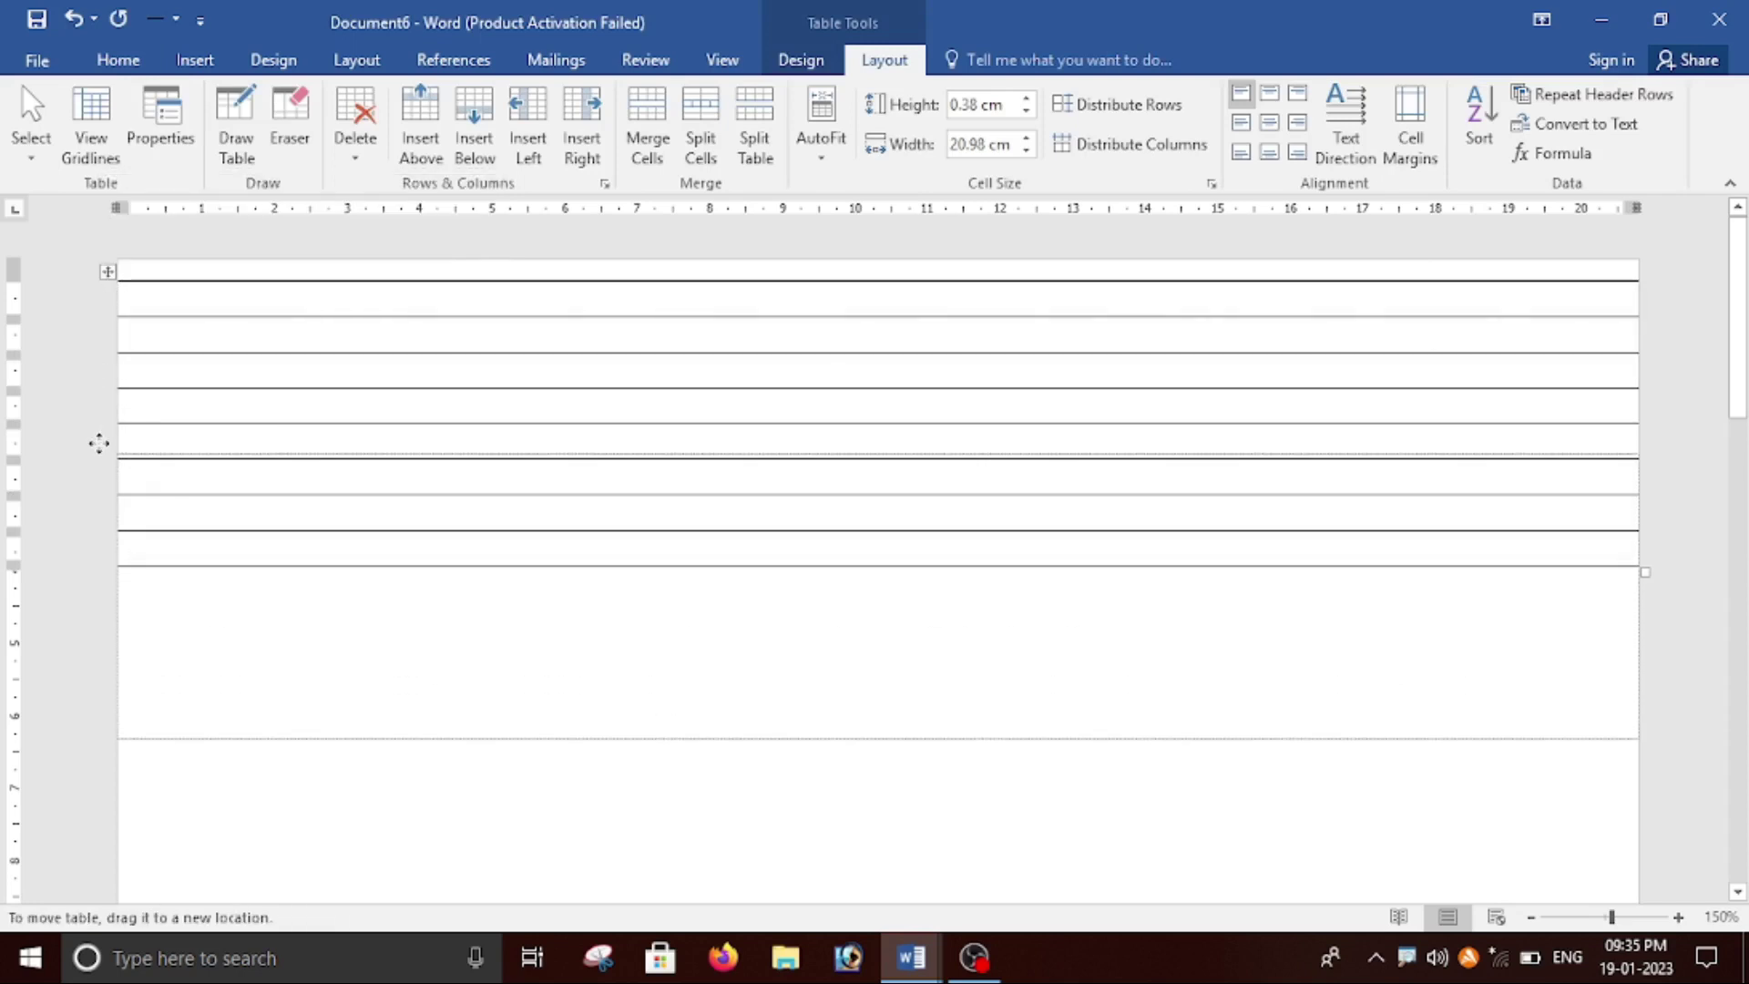
pyautogui.moveTo(101, 441); pyautogui.dragTo(82, 448)
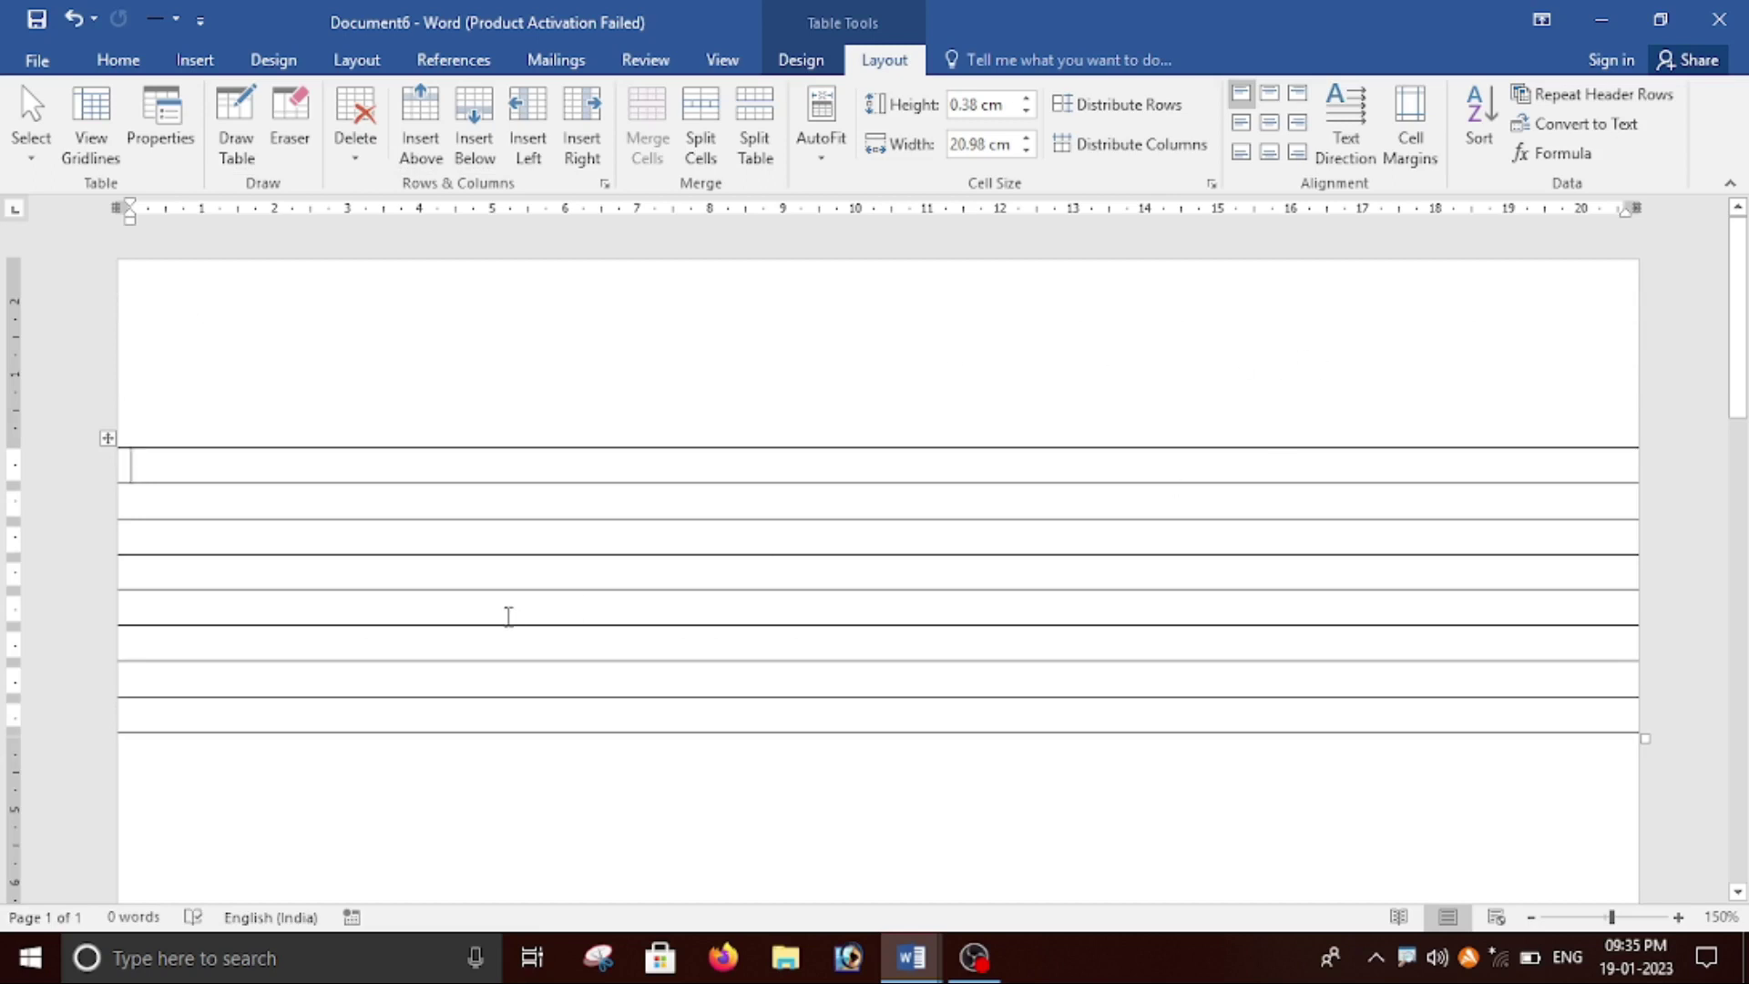
pyautogui.scroll(-2, 513, 605)
pyautogui.scroll(1, 391, 558)
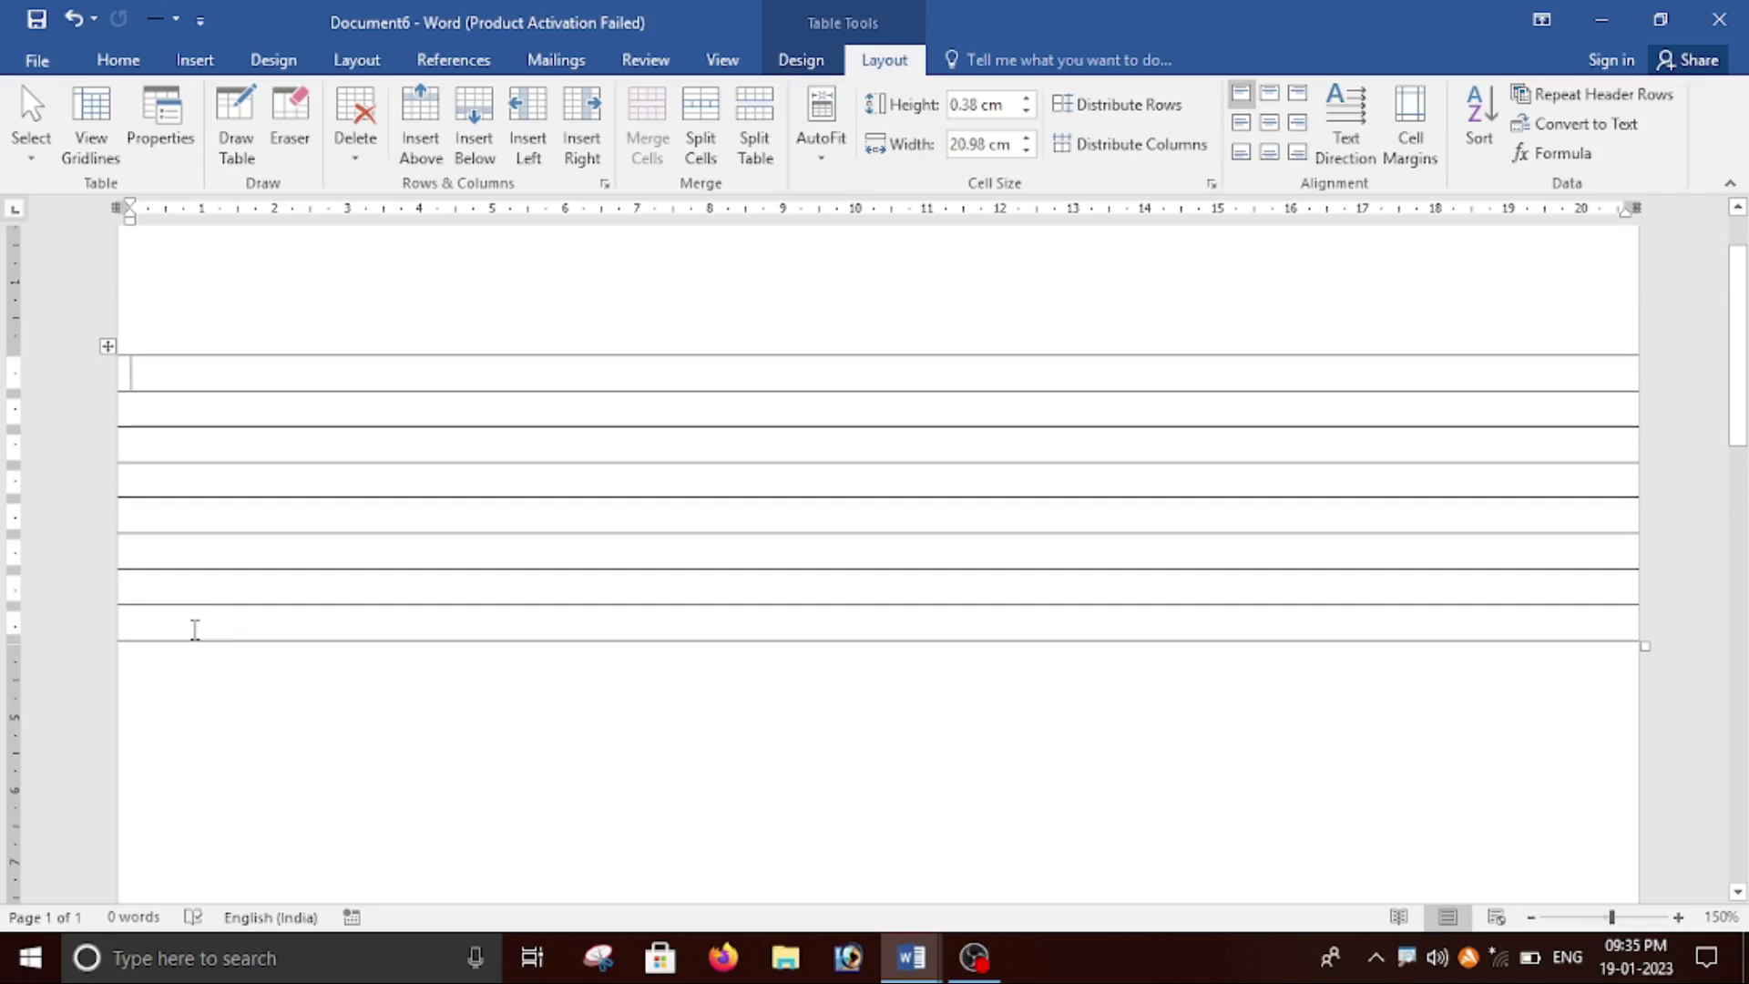
# Step: Add seven more rows from the last cell so the ruled lines reach the page bottom
pyautogui.click(195, 629)
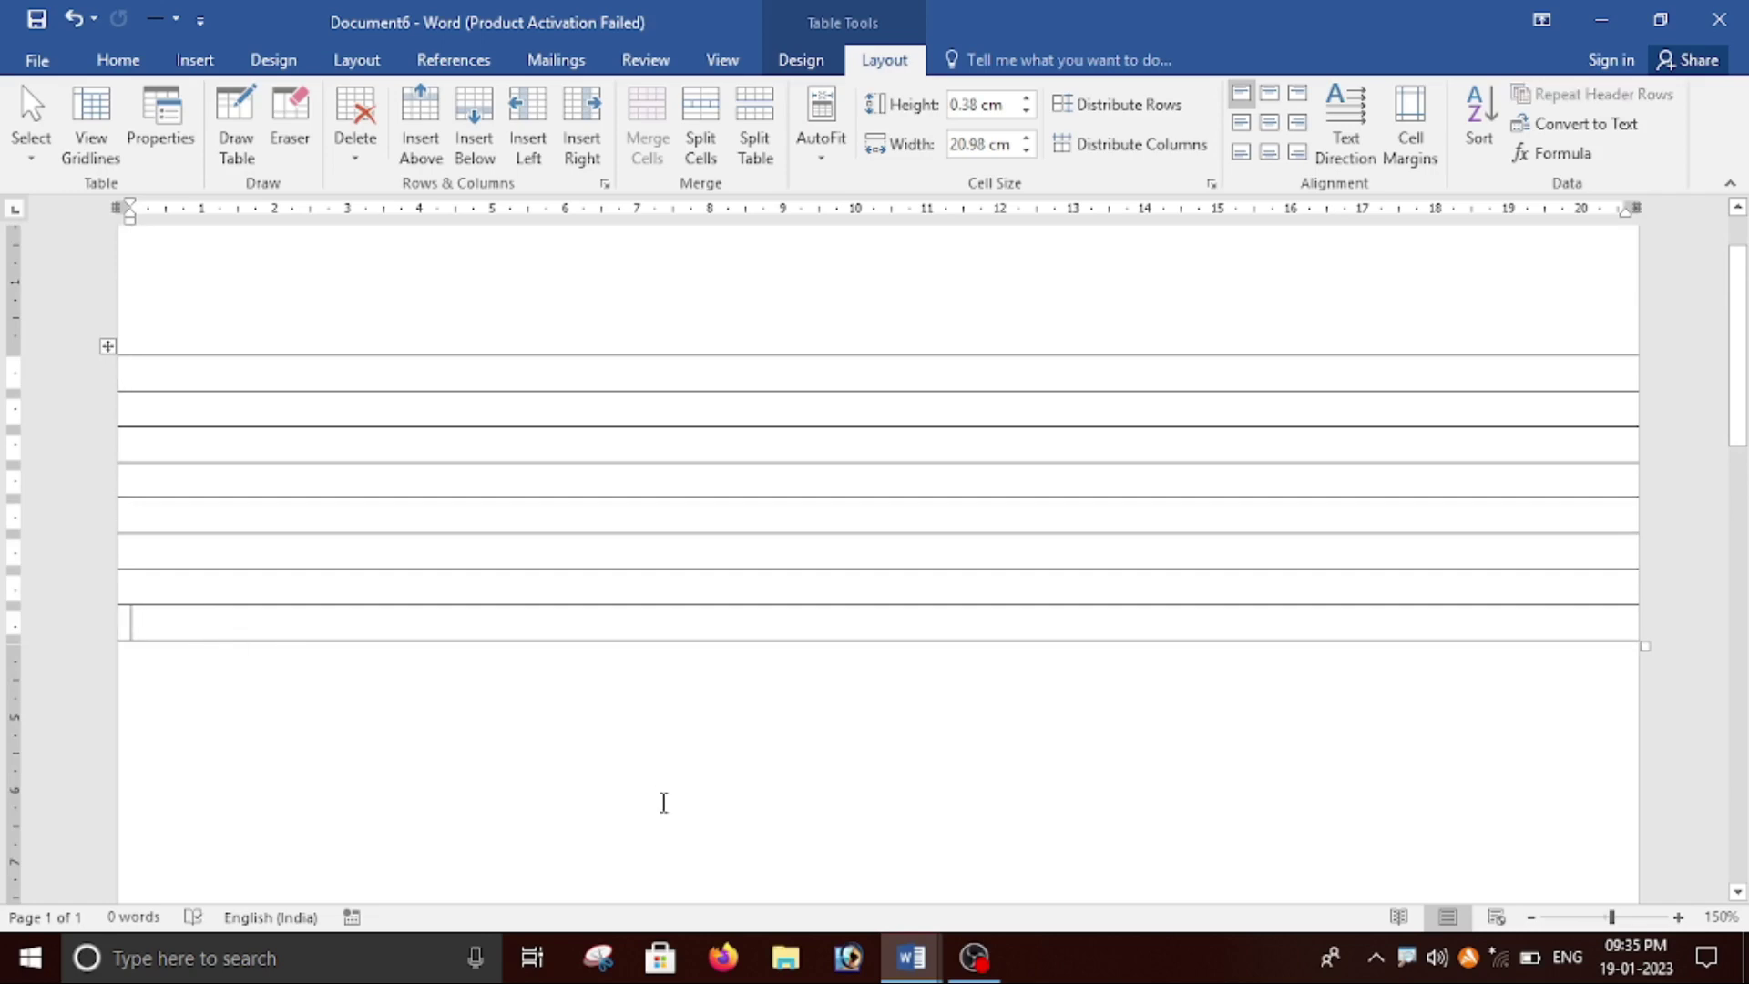
pyautogui.press('Tab')
pyautogui.press('Tab')
pyautogui.press('Tab')
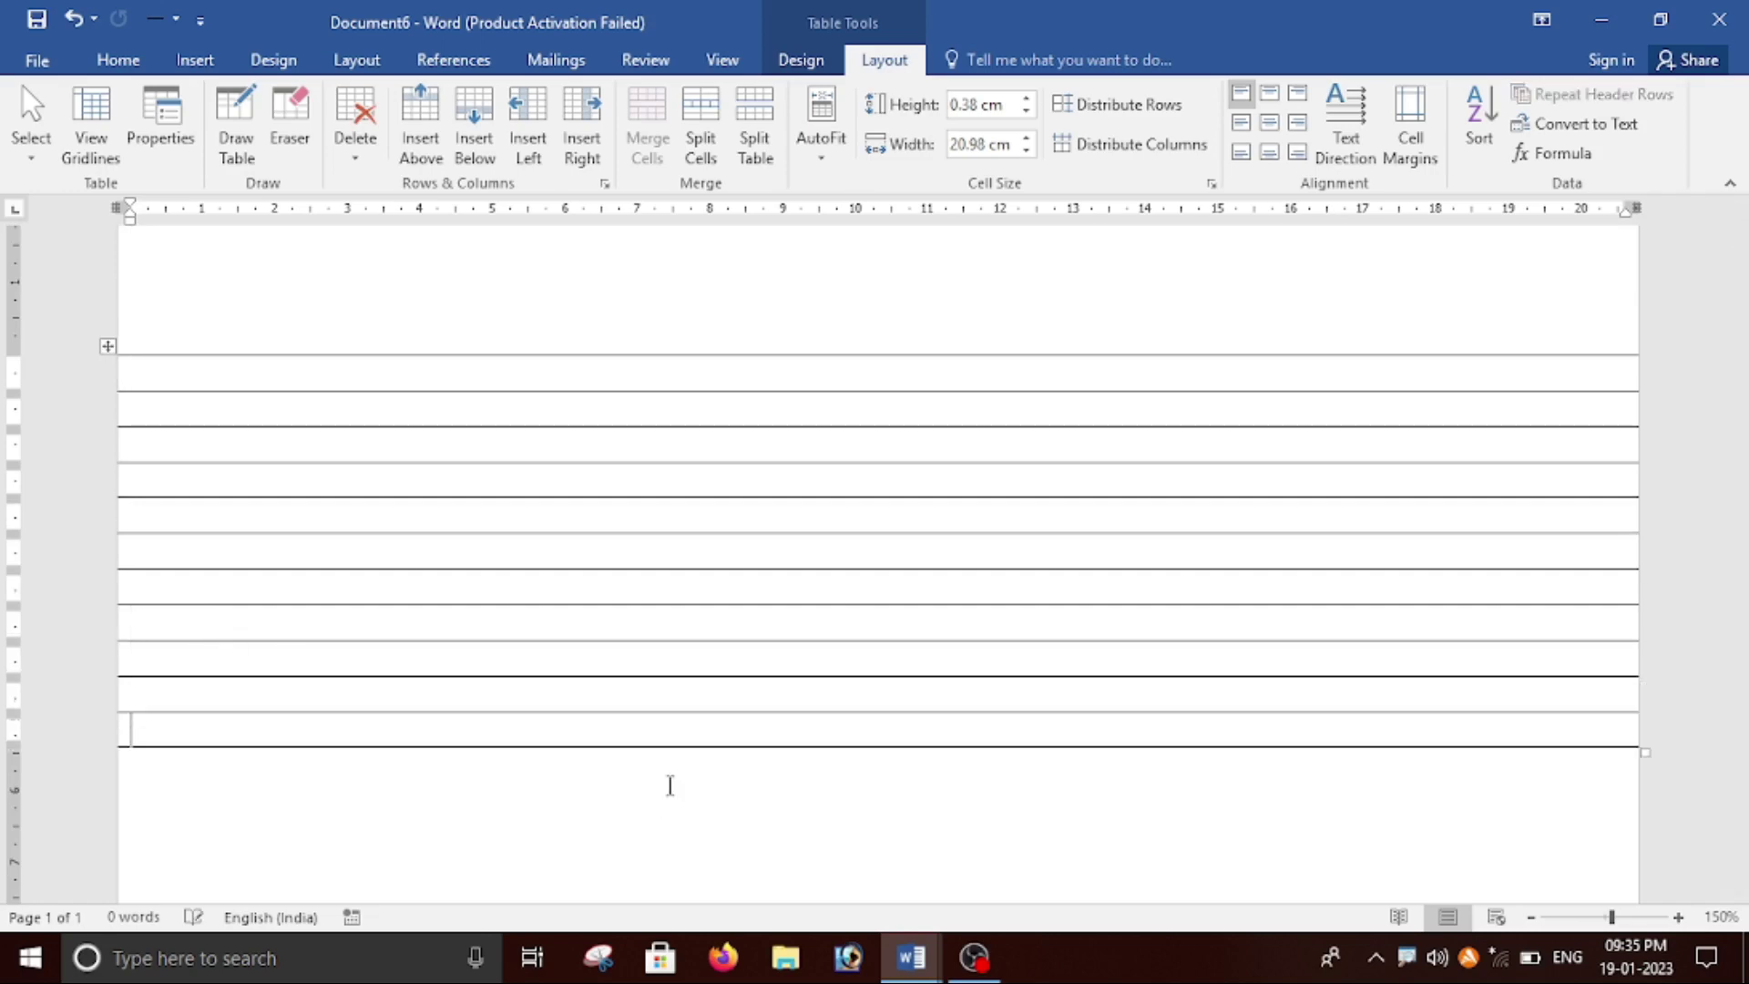
pyautogui.press('Tab')
pyautogui.press('Tab')
pyautogui.press('Tab')
pyautogui.press('Tab')
pyautogui.press('Tab')
pyautogui.press('Tab')
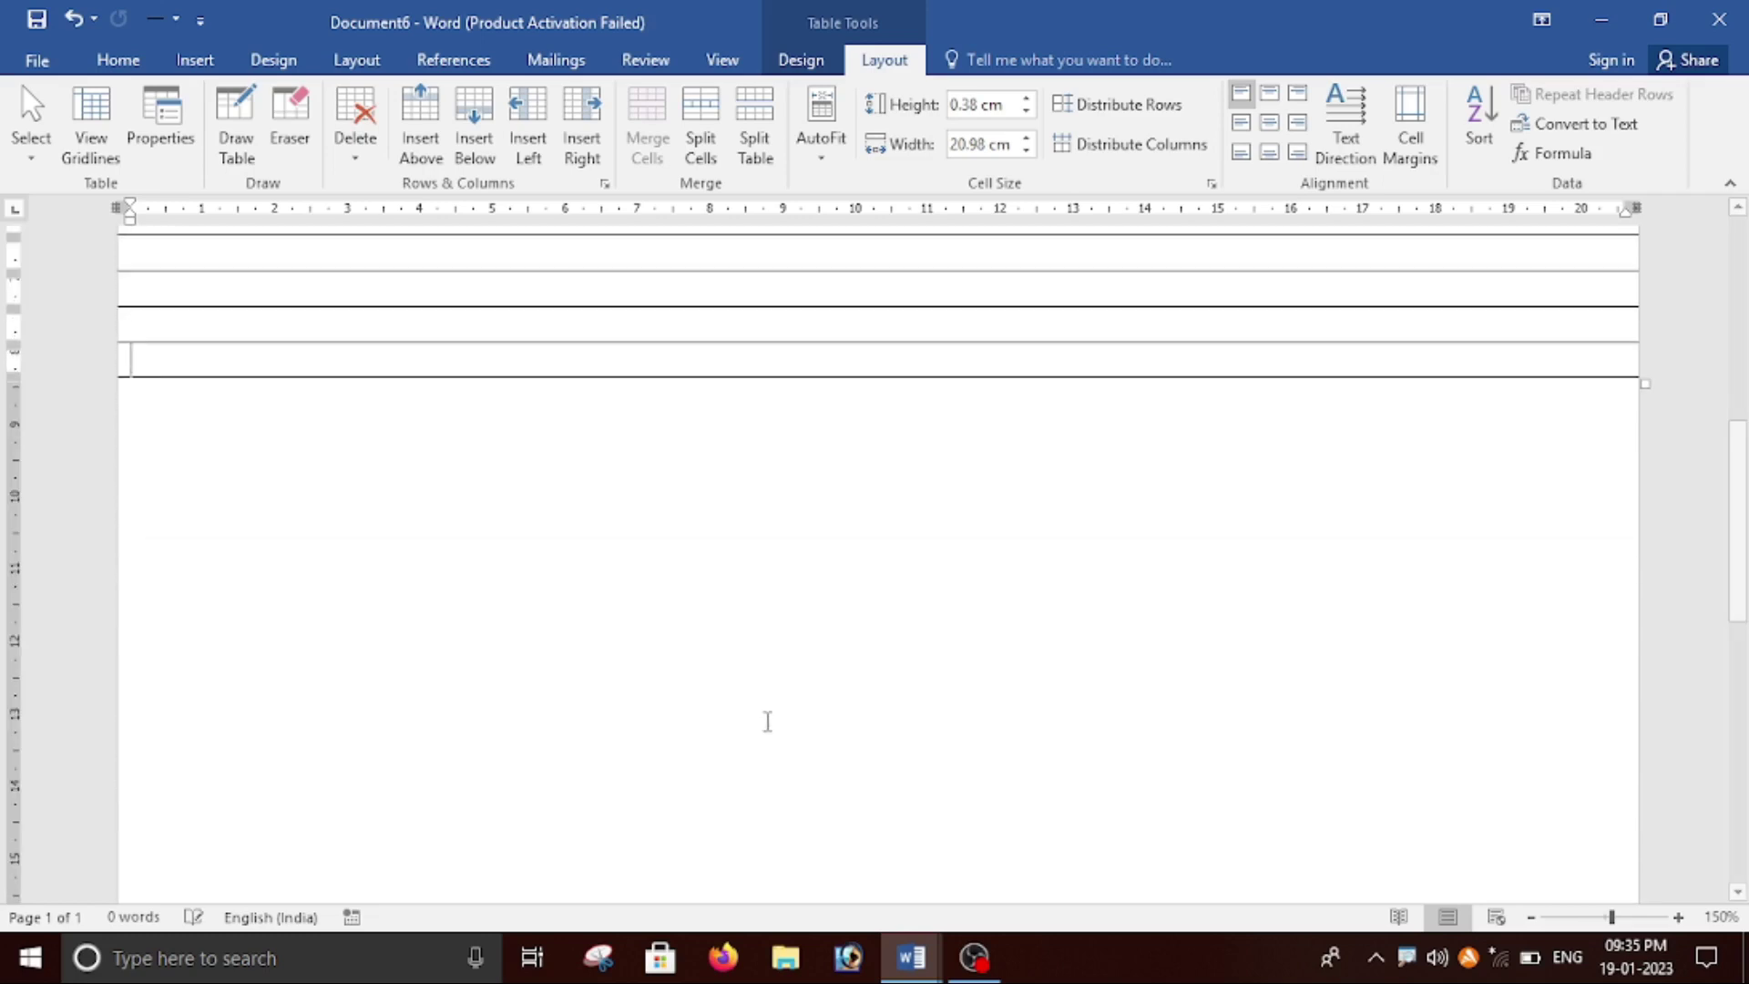
pyautogui.press('Tab')
pyautogui.press('Tab')
pyautogui.press('Tab')
pyautogui.press('Tab')
pyautogui.press('Tab')
pyautogui.press('Tab')
pyautogui.press('Tab')
pyautogui.press('Tab')
pyautogui.press('Tab')
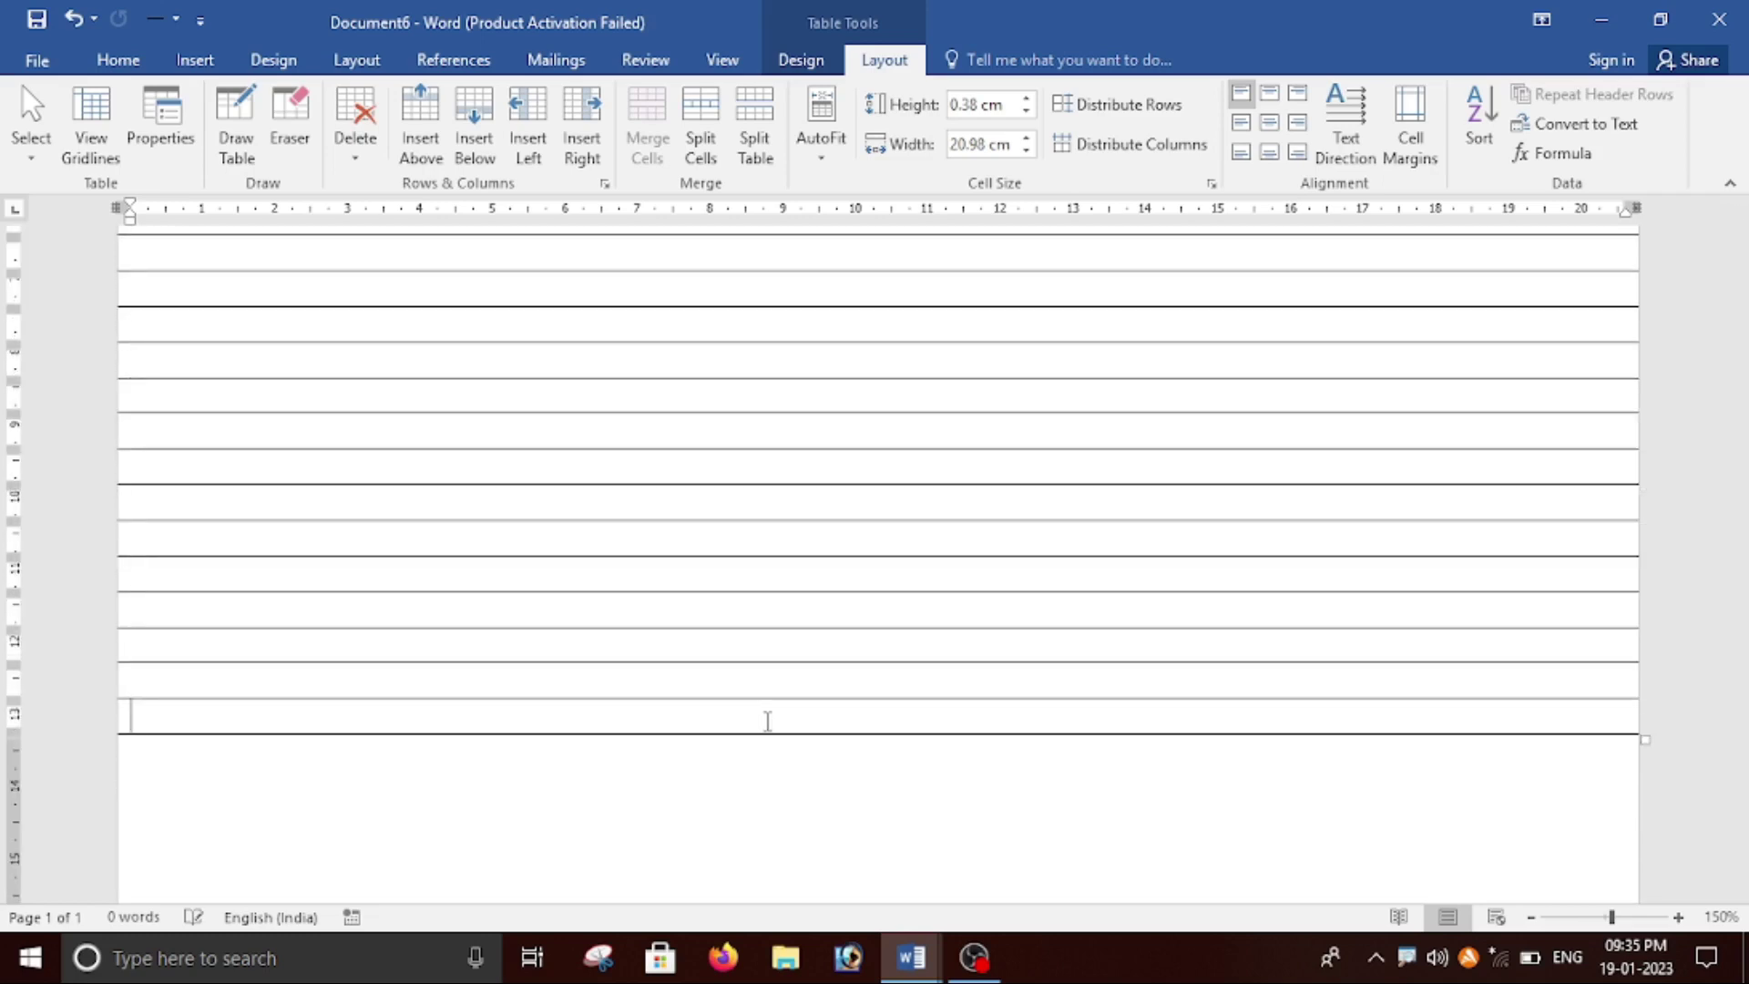
pyautogui.press('Tab')
pyautogui.press('Tab')
pyautogui.press('Tab')
pyautogui.press('Tab')
pyautogui.press('Tab')
pyautogui.press('Tab')
pyautogui.press('Tab')
pyautogui.press('Tab')
pyautogui.press('Tab')
pyautogui.press('Tab')
pyautogui.press('Tab')
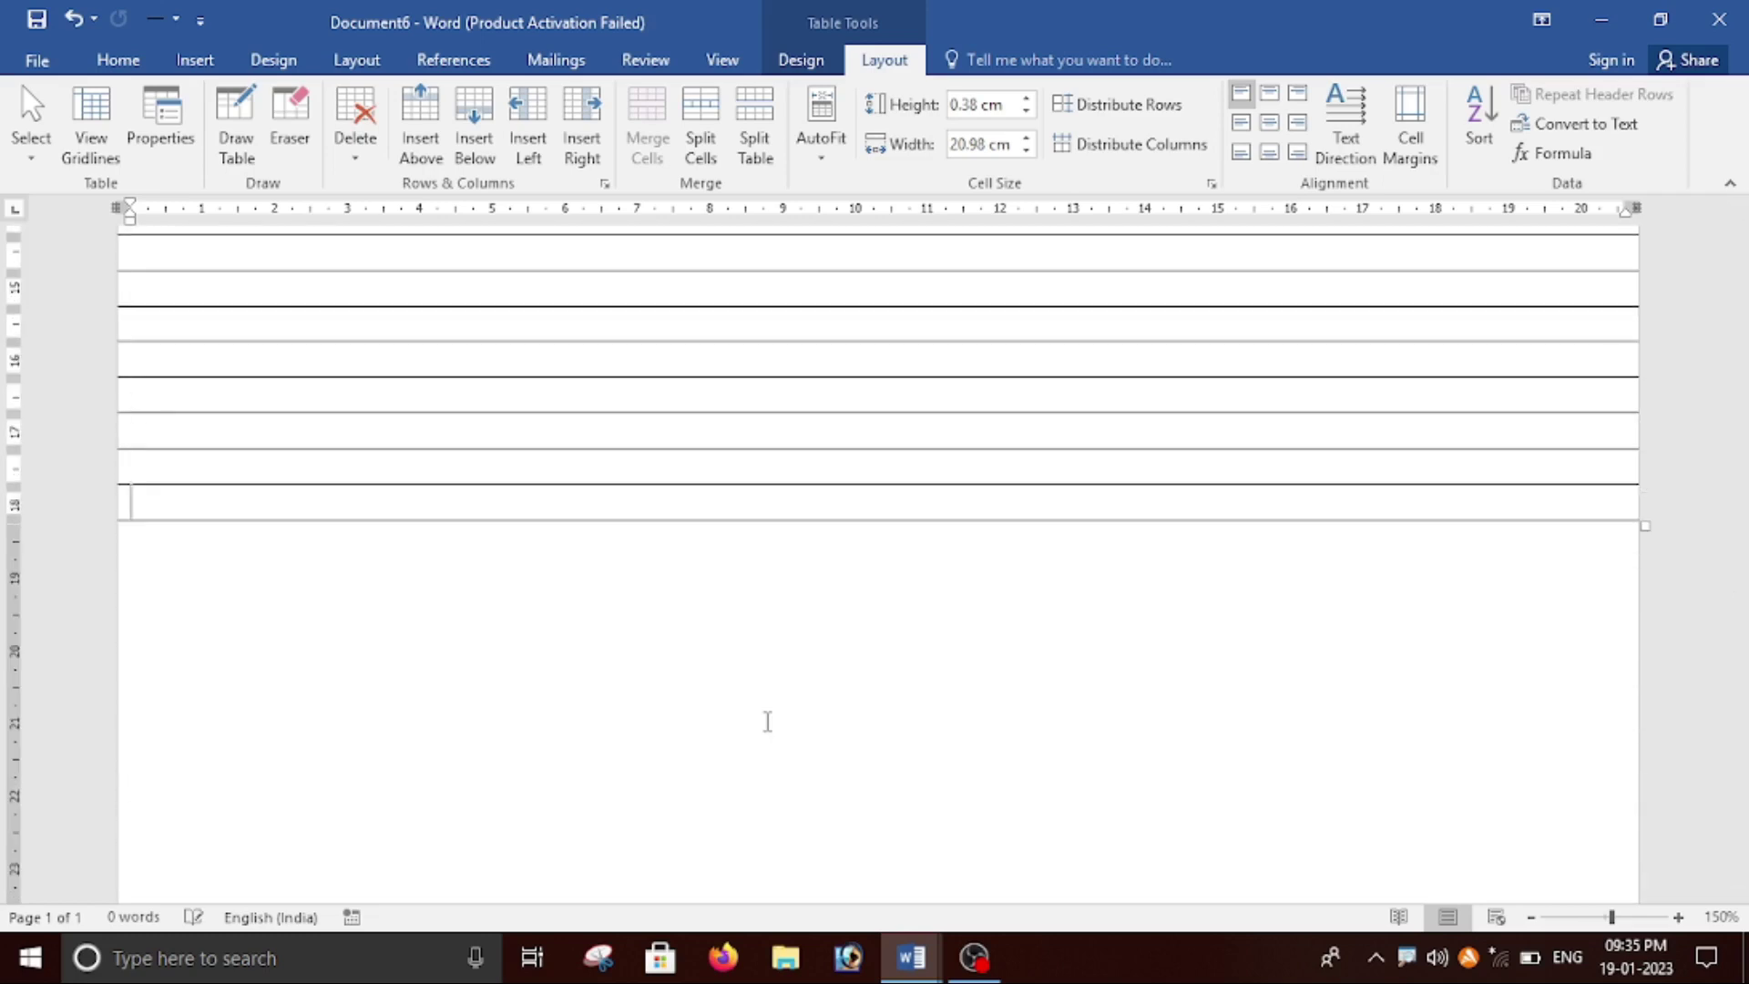
pyautogui.press('Tab')
pyautogui.press('Tab')
pyautogui.press('Tab')
pyautogui.press('Tab')
pyautogui.press('Tab')
pyautogui.press('Tab')
pyautogui.press('Tab')
pyautogui.press('Tab')
pyautogui.press('Tab')
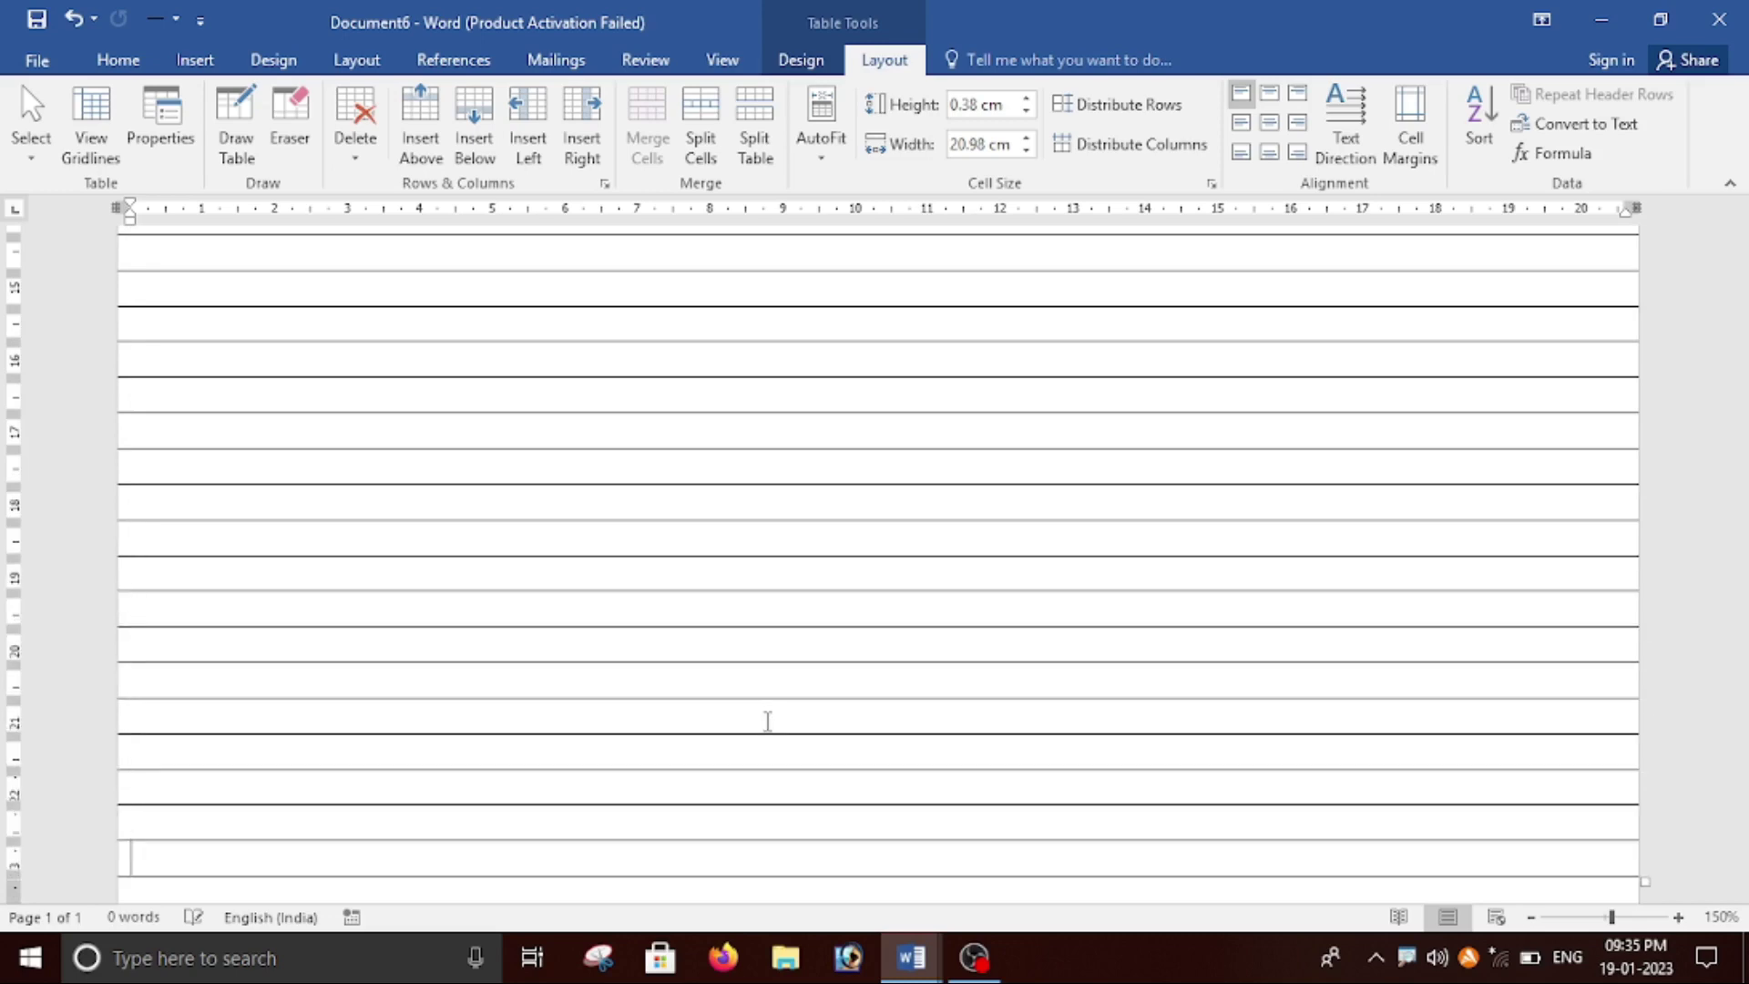
pyautogui.press('Tab')
pyautogui.press('Tab')
pyautogui.press('Tab')
pyautogui.press('Tab')
pyautogui.press('Tab')
pyautogui.press('Tab')
pyautogui.press('Tab')
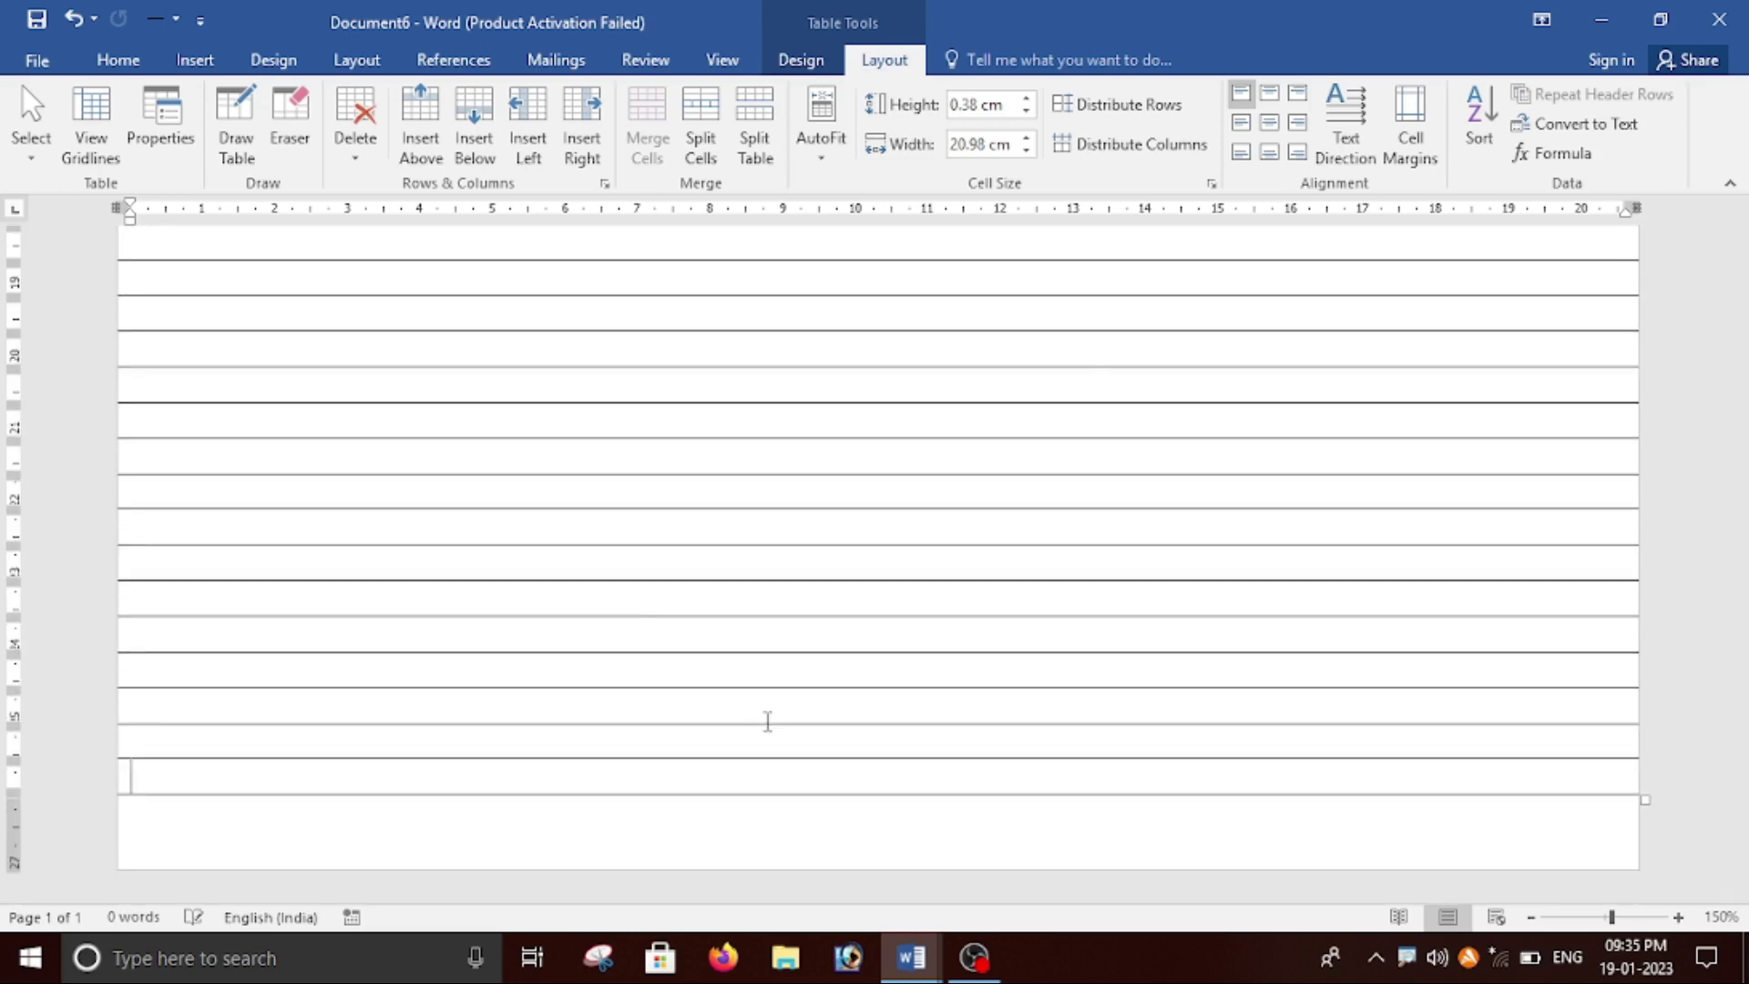
pyautogui.press('Tab')
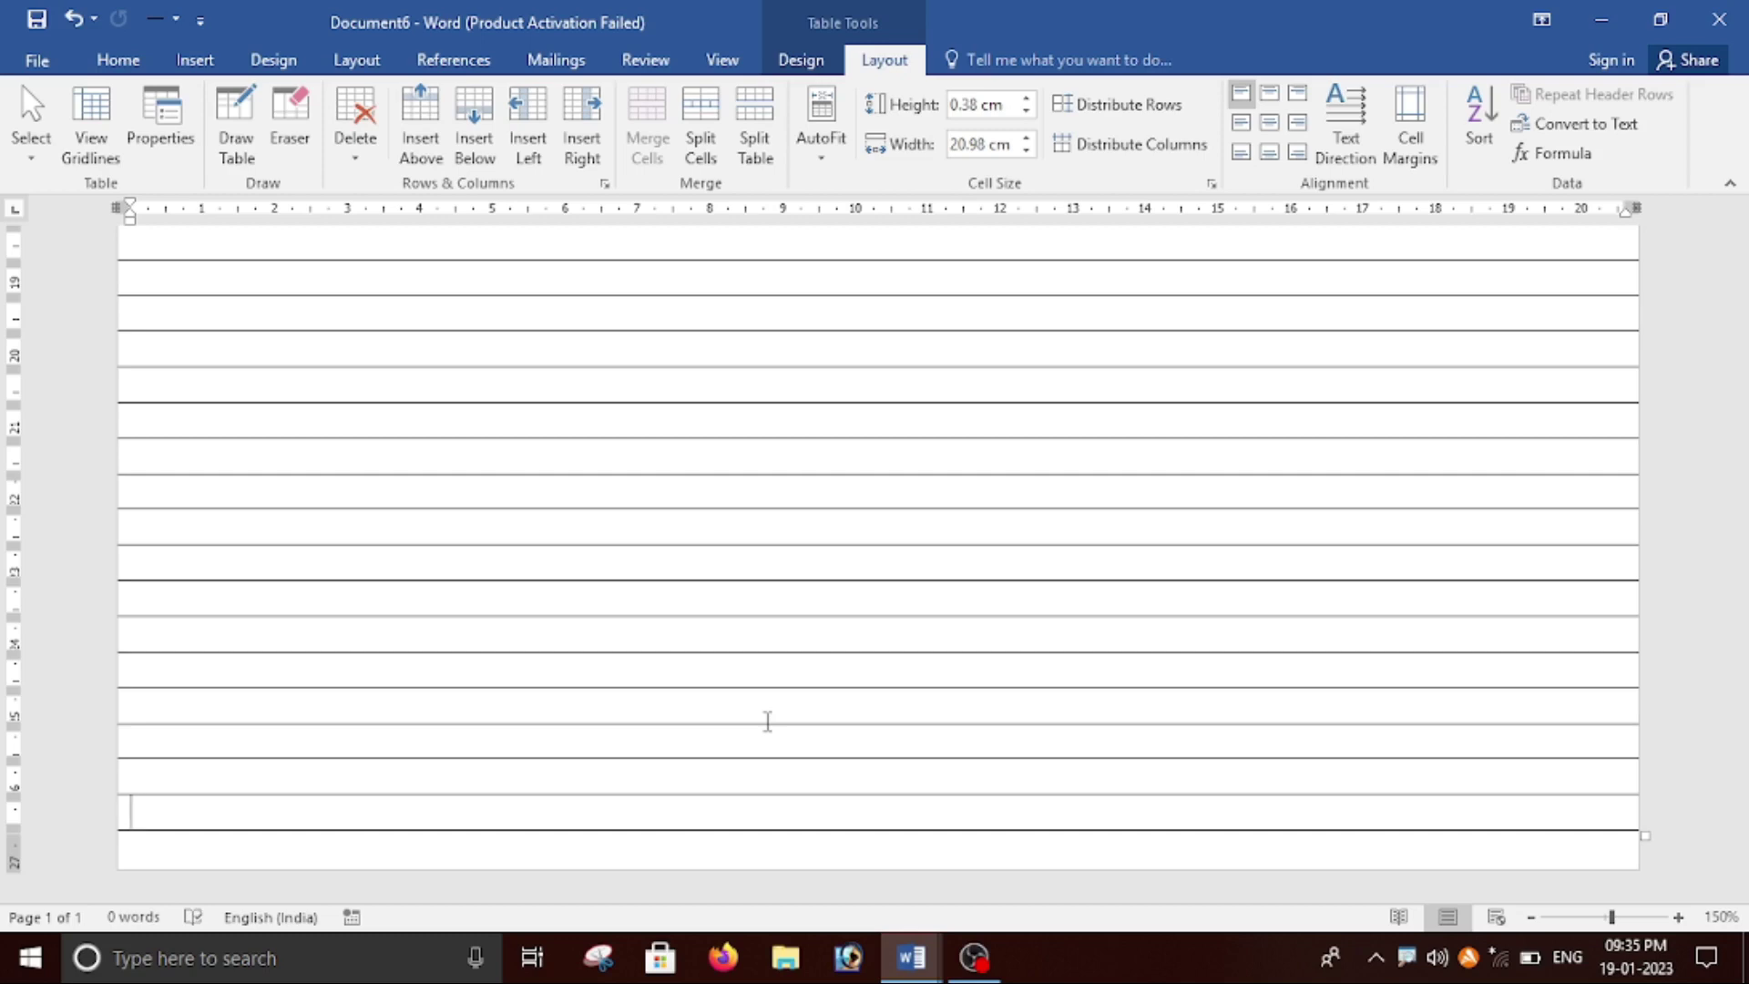
pyautogui.scroll(5, 769, 701)
pyautogui.scroll(5, 788, 708)
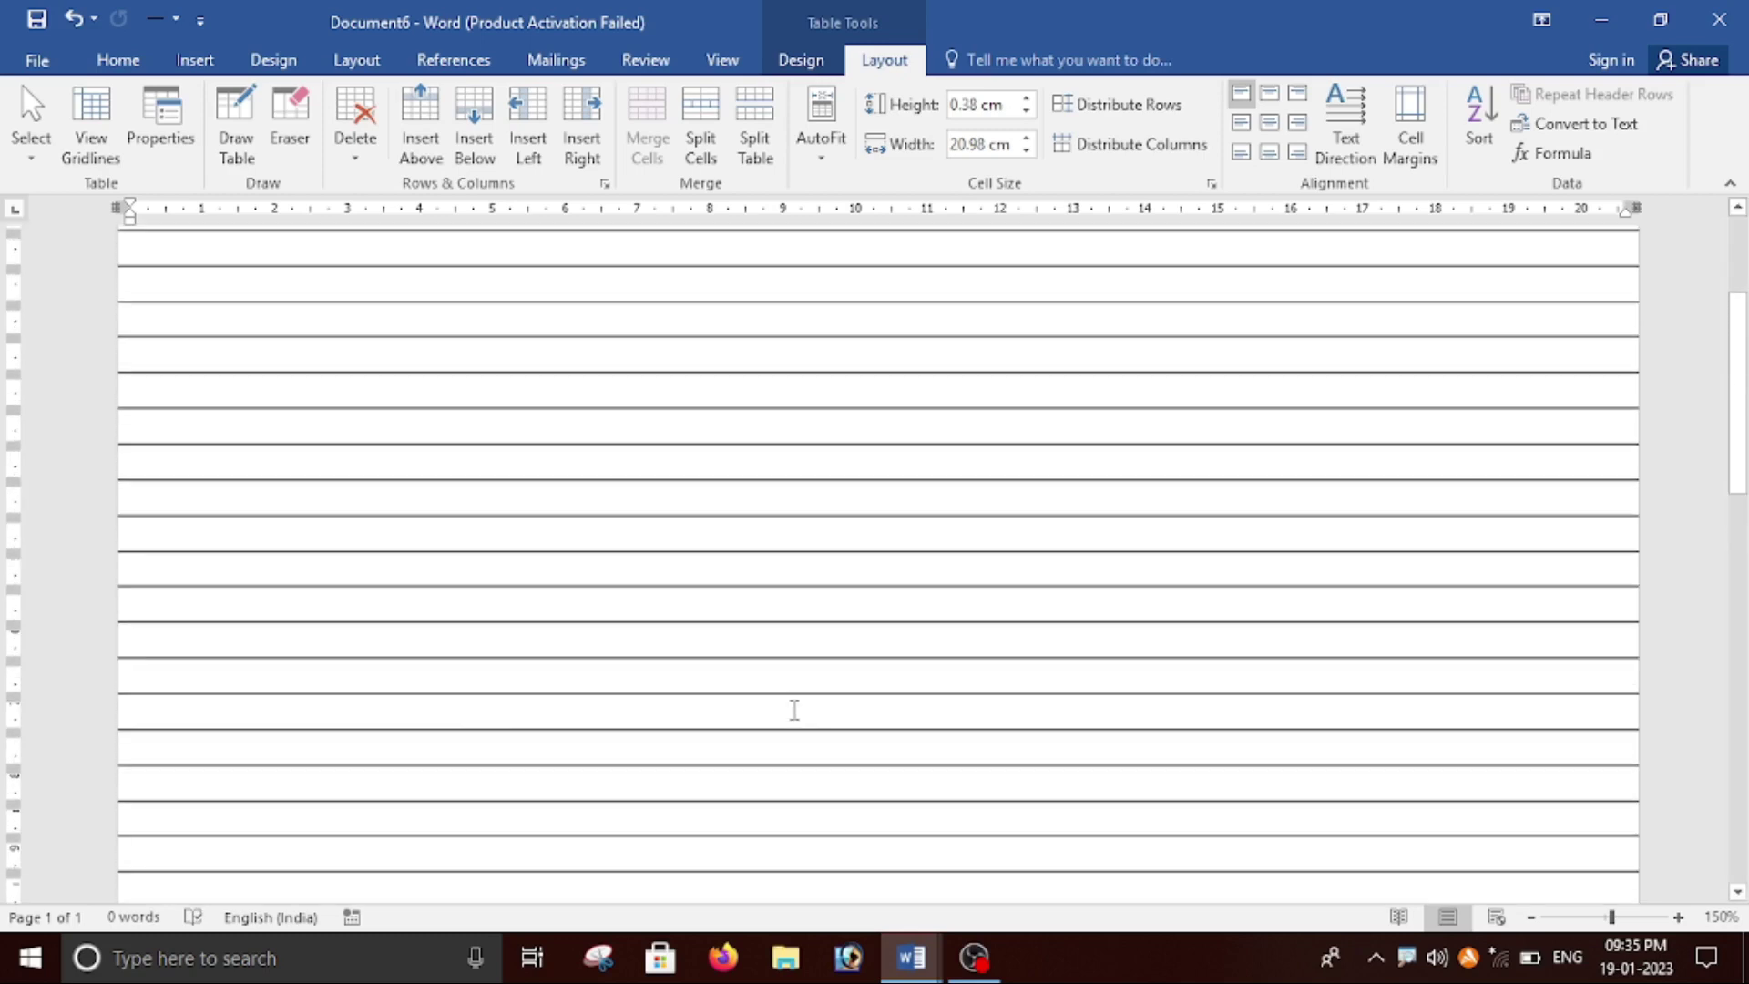
pyautogui.scroll(5, 787, 705)
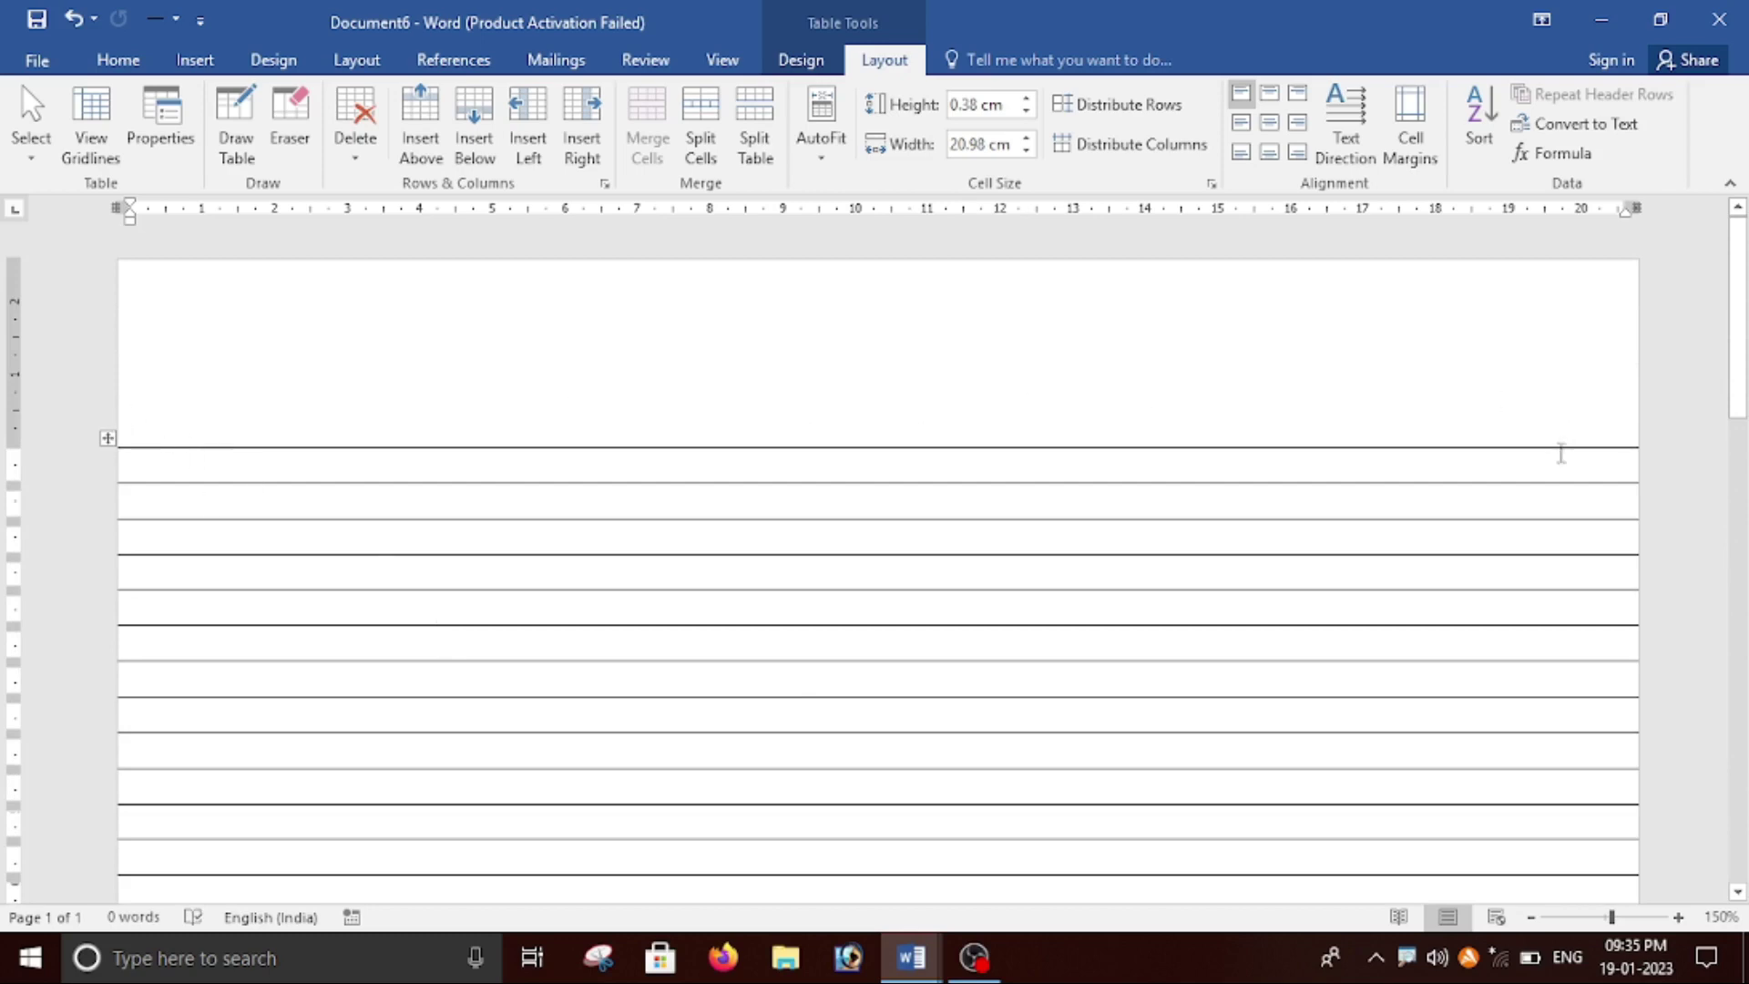
# Step: Draw a straight Line shape across the full page width just above the table
pyautogui.click(202, 64)
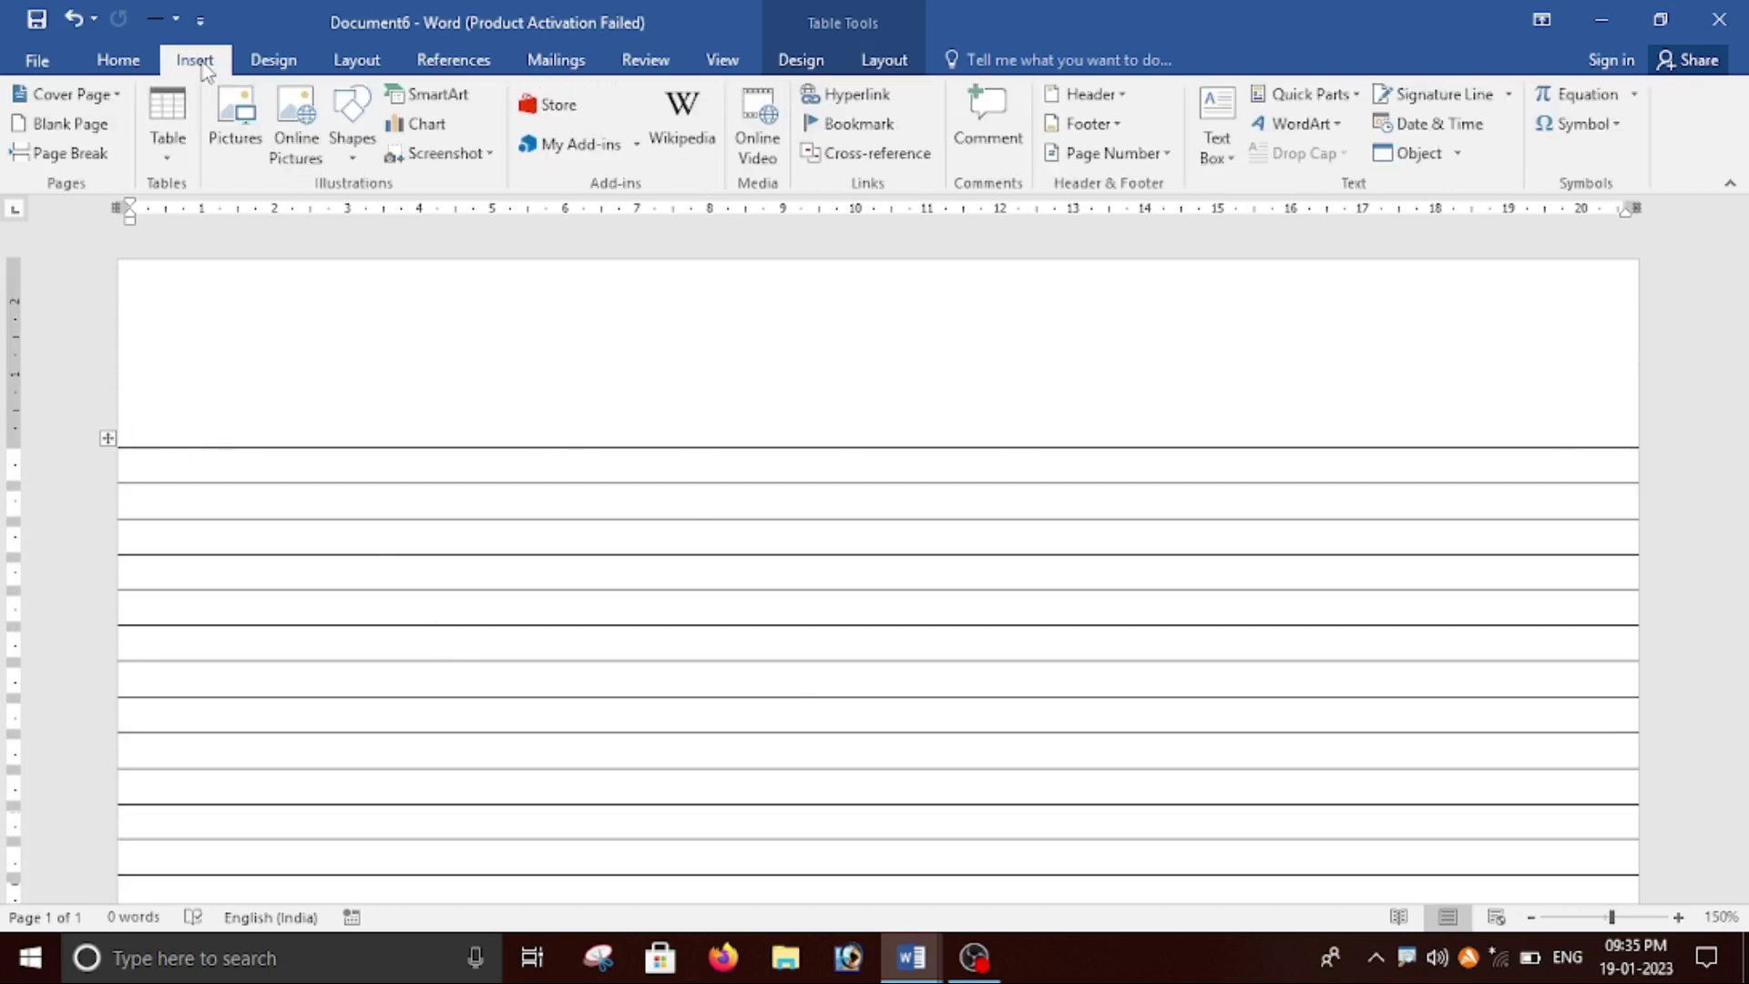
pyautogui.click(354, 162)
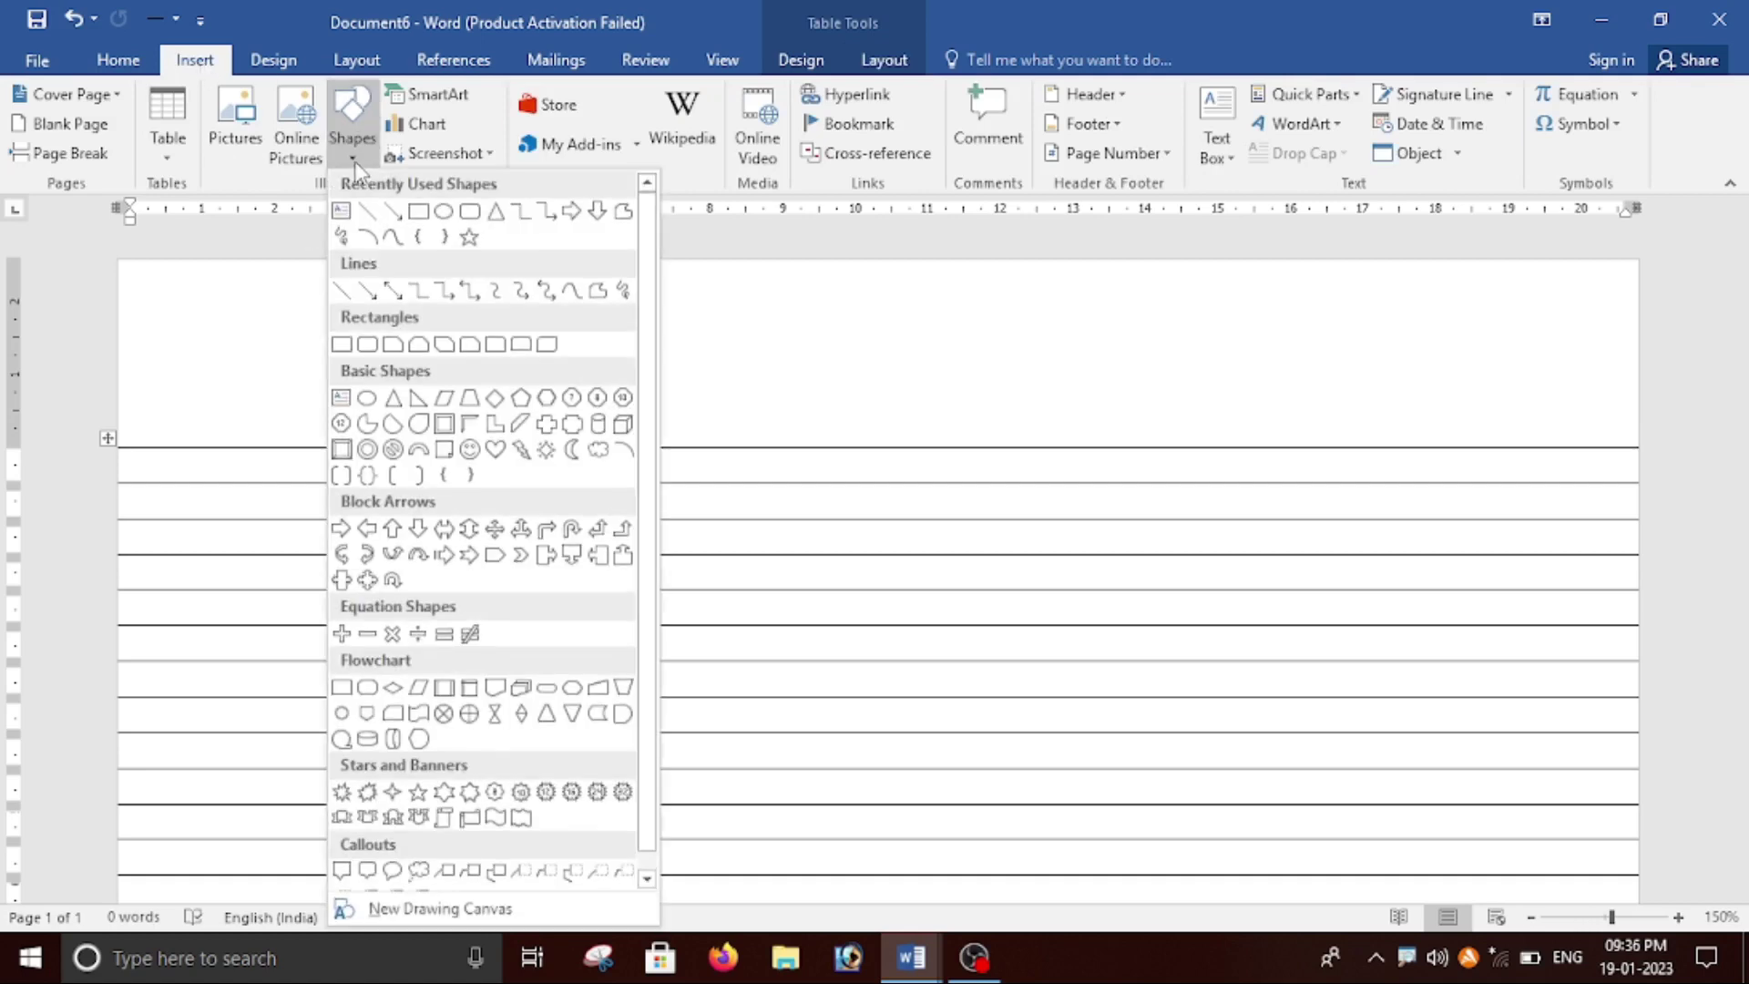
pyautogui.click(344, 291)
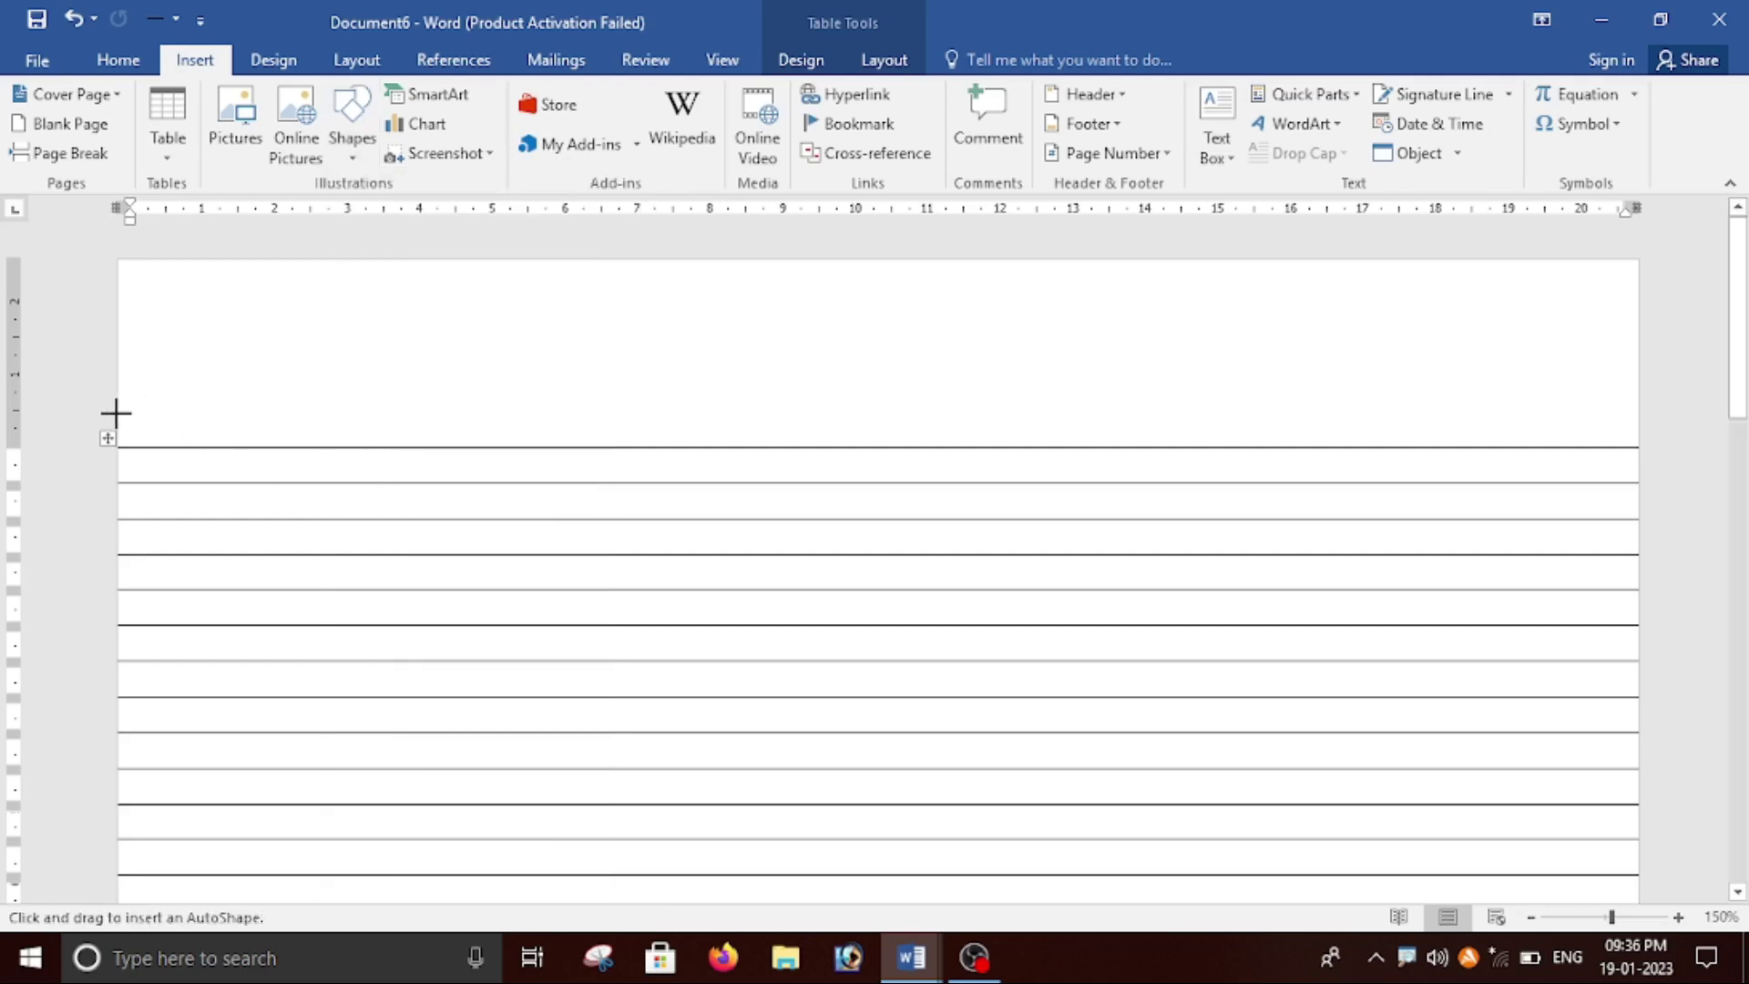
pyautogui.moveTo(115, 413)
pyautogui.mouseDown()
pyautogui.moveTo(1103, 433)
pyautogui.moveTo(1579, 422)
pyautogui.mouseUp()
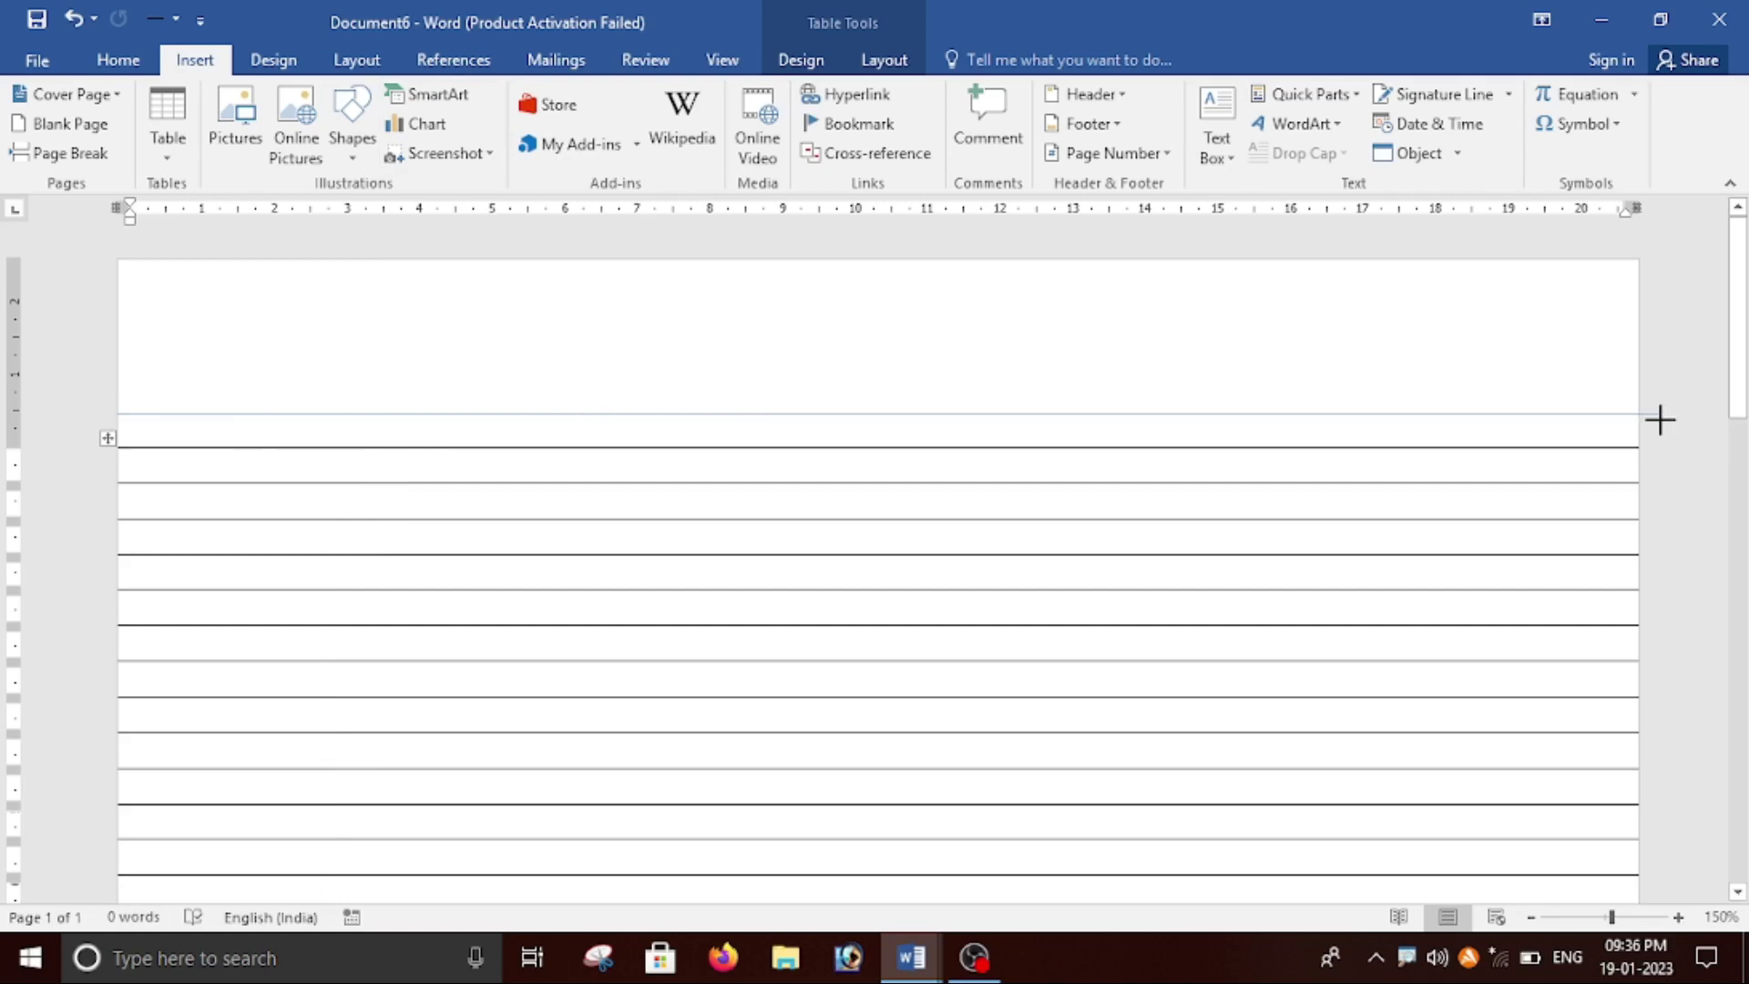
pyautogui.hotkey('ctrl', 'z')
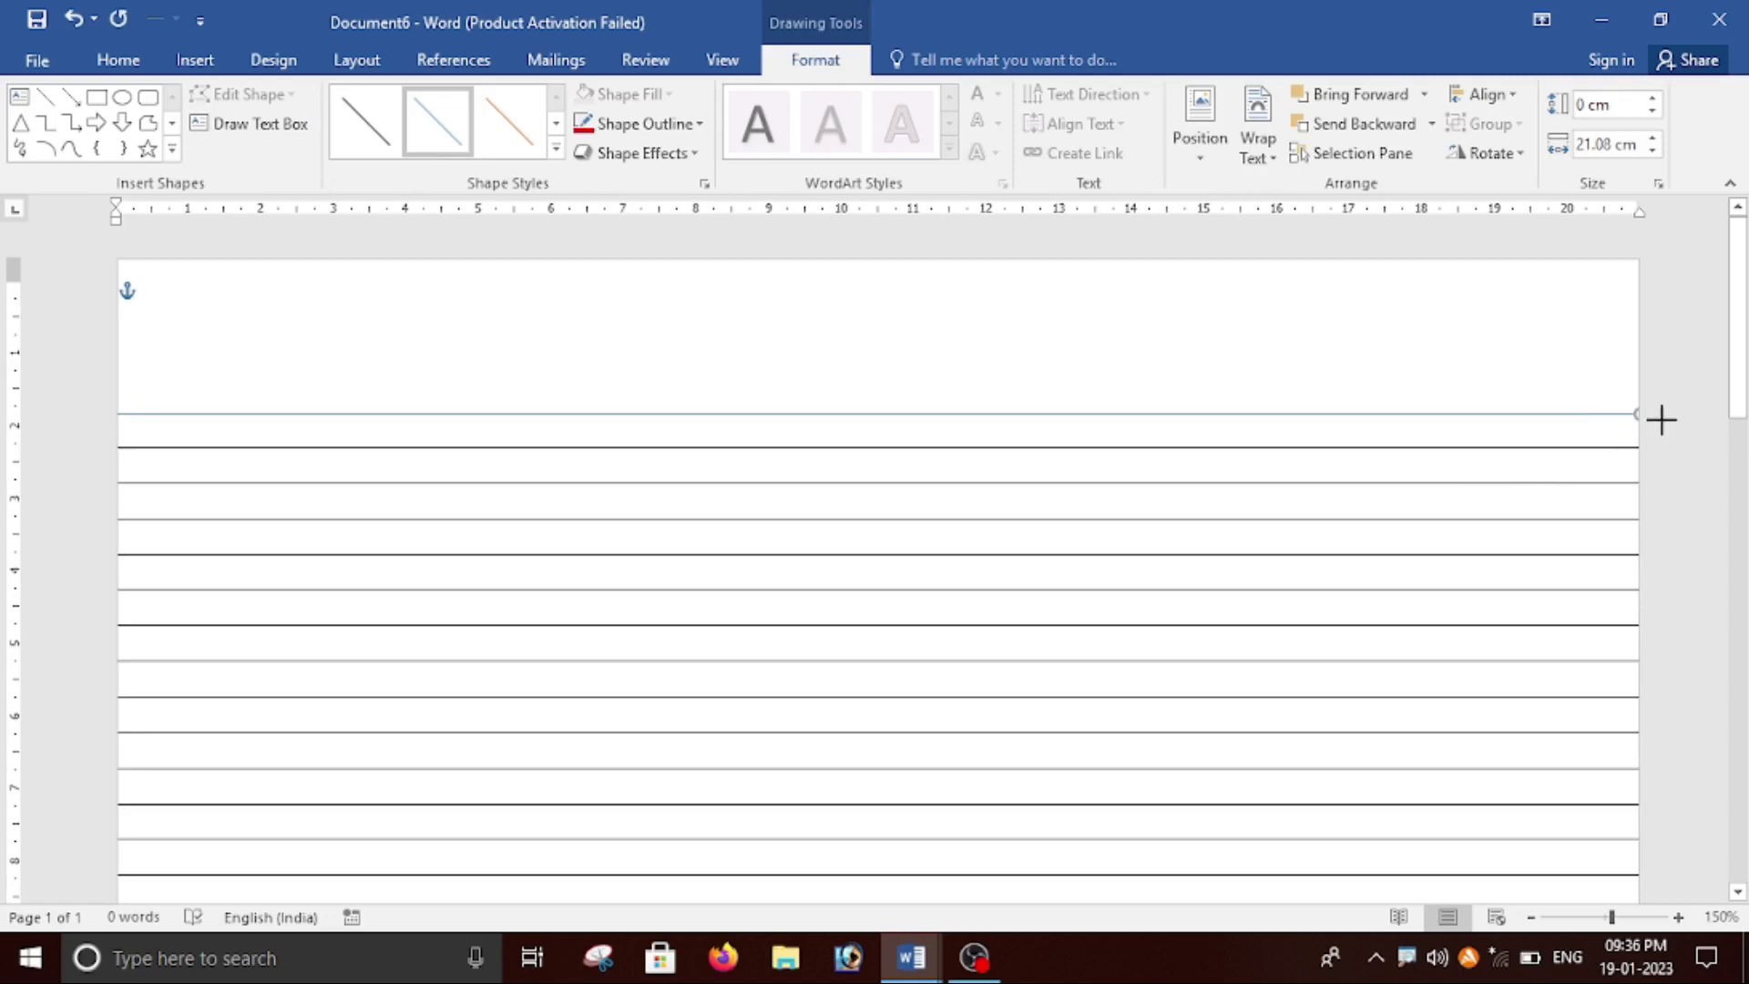
# Step: Give the line above the table a red outline with 1 pt weight
pyautogui.click(1593, 434)
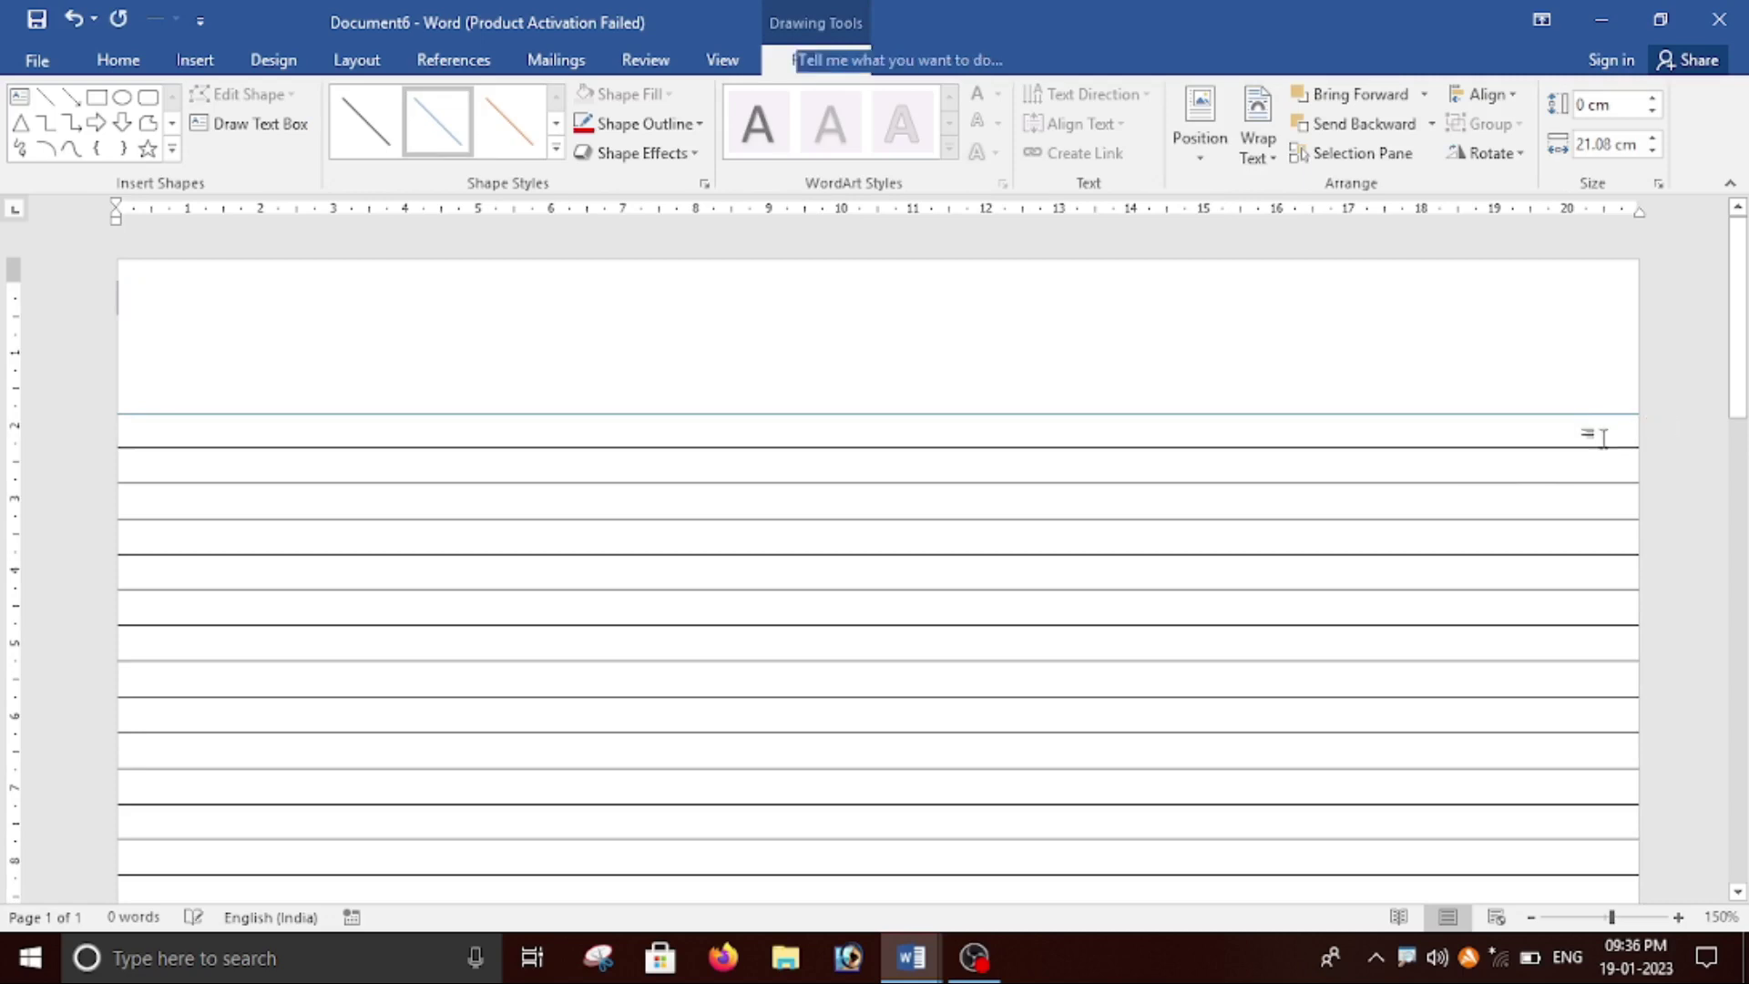
pyautogui.click(788, 422)
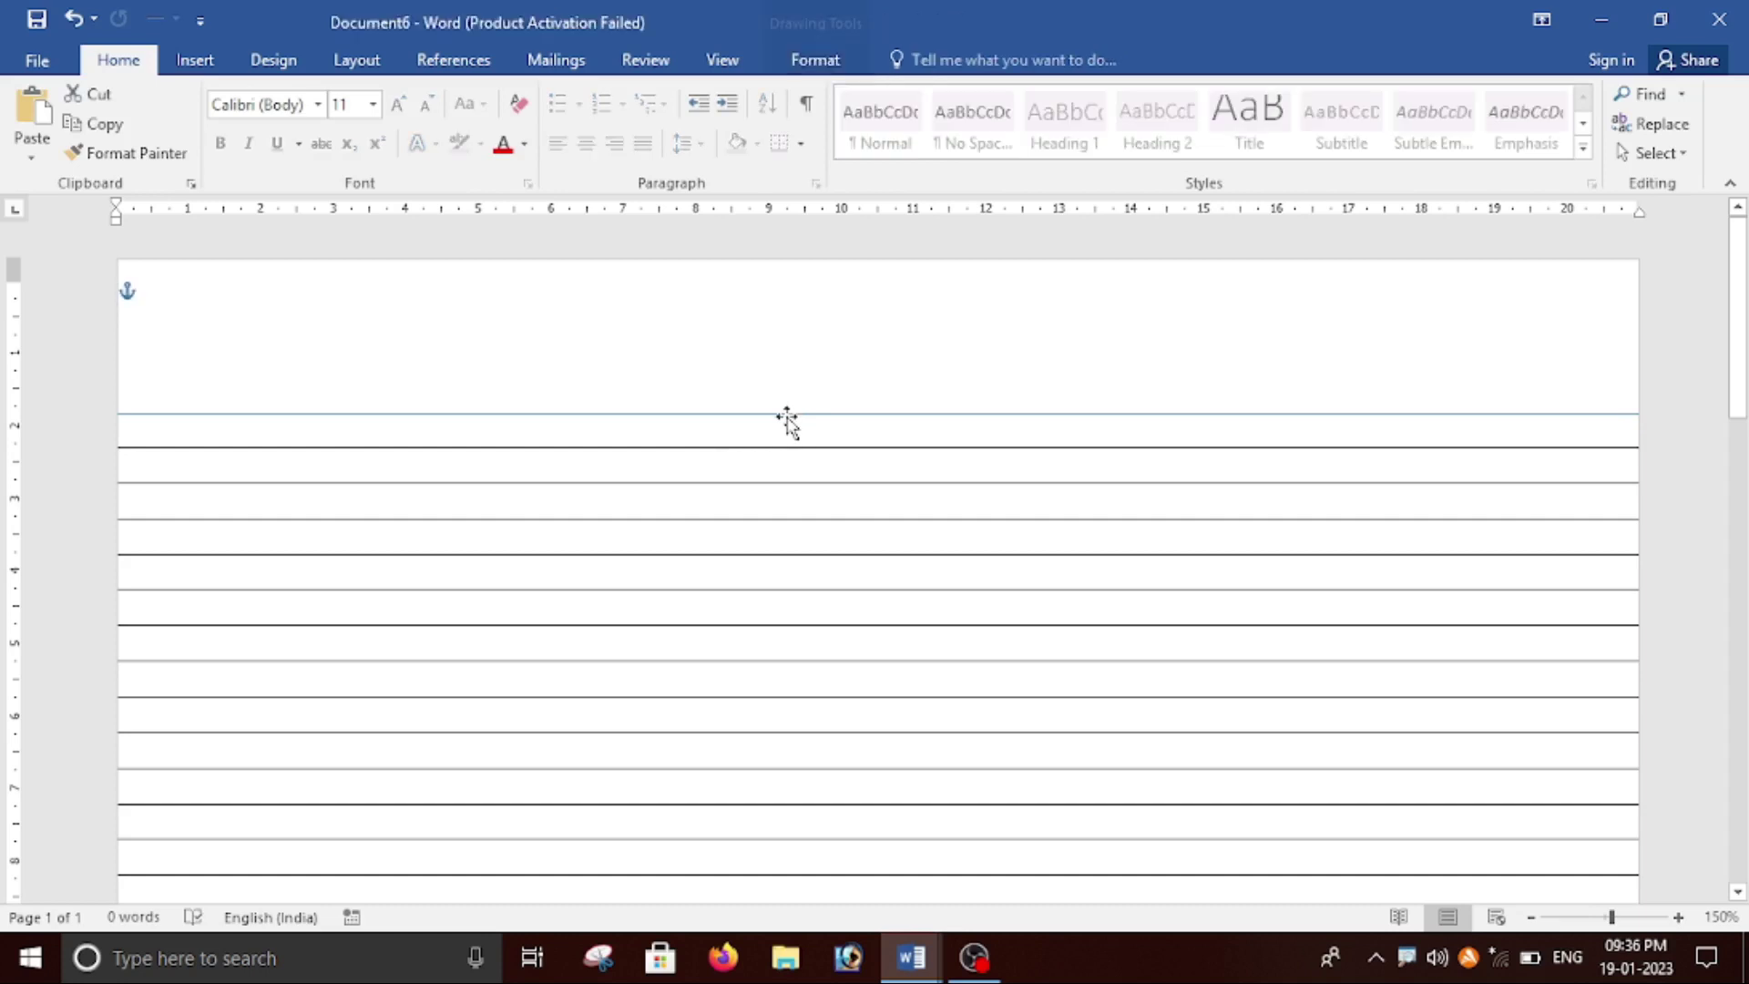
pyautogui.doubleClick(788, 421)
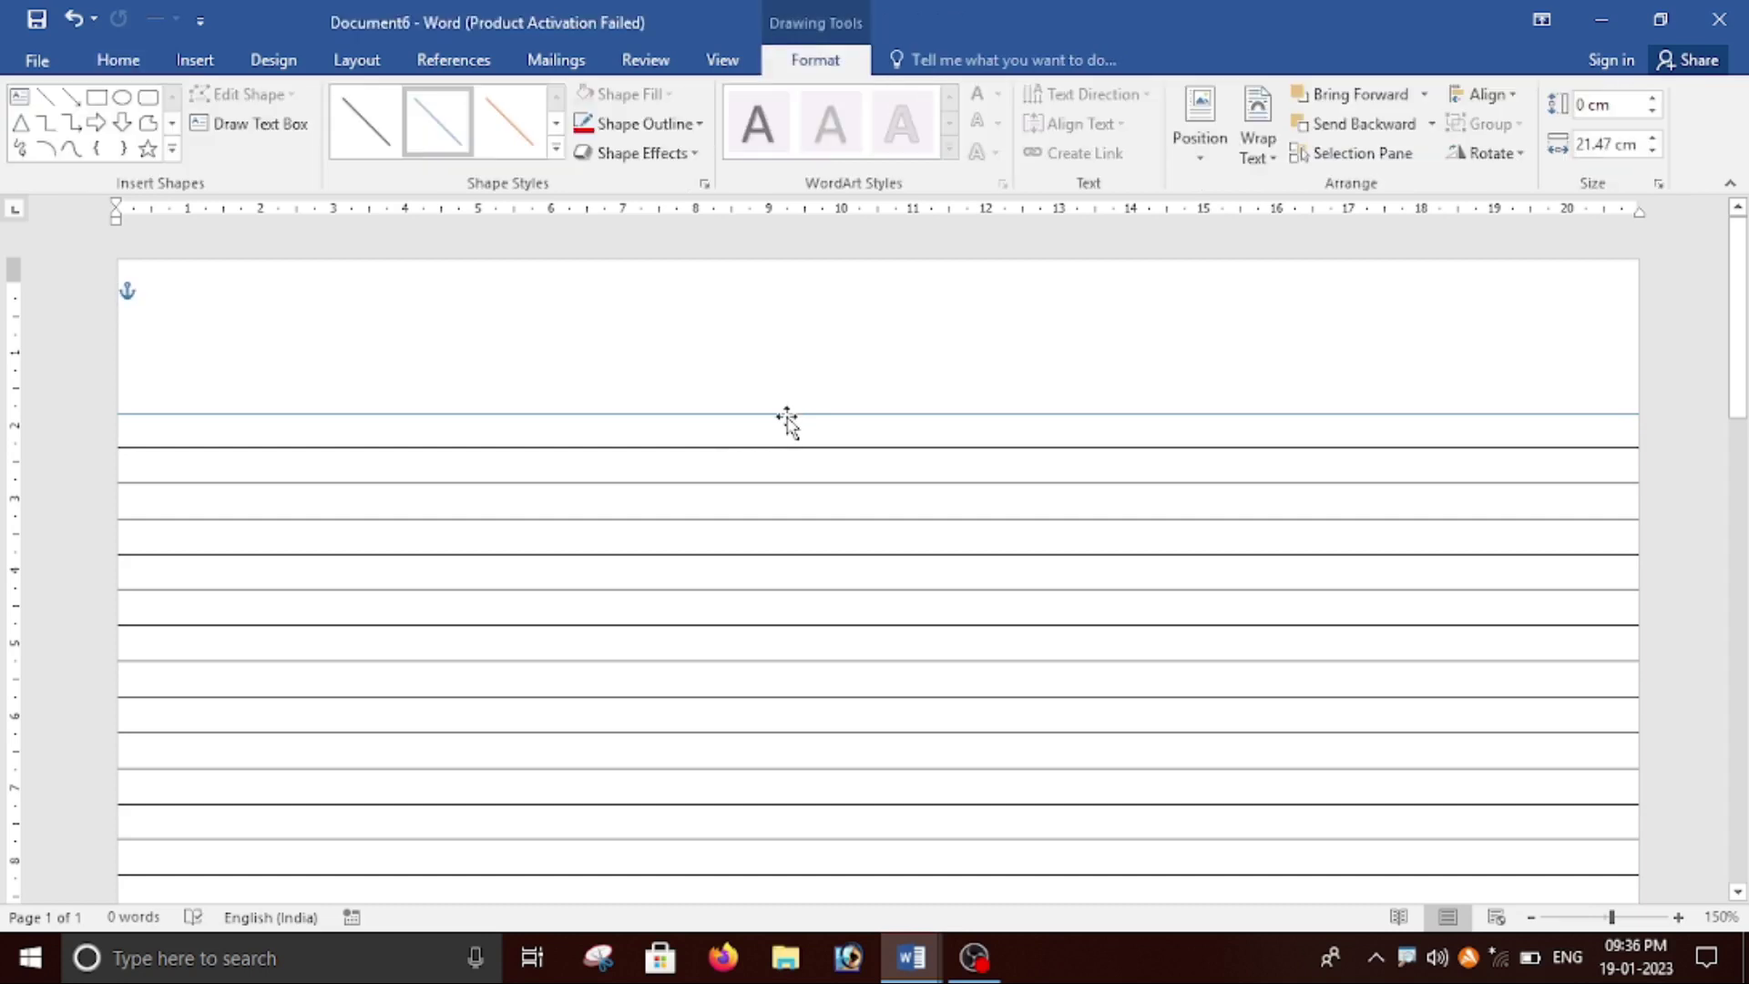
pyautogui.click(701, 125)
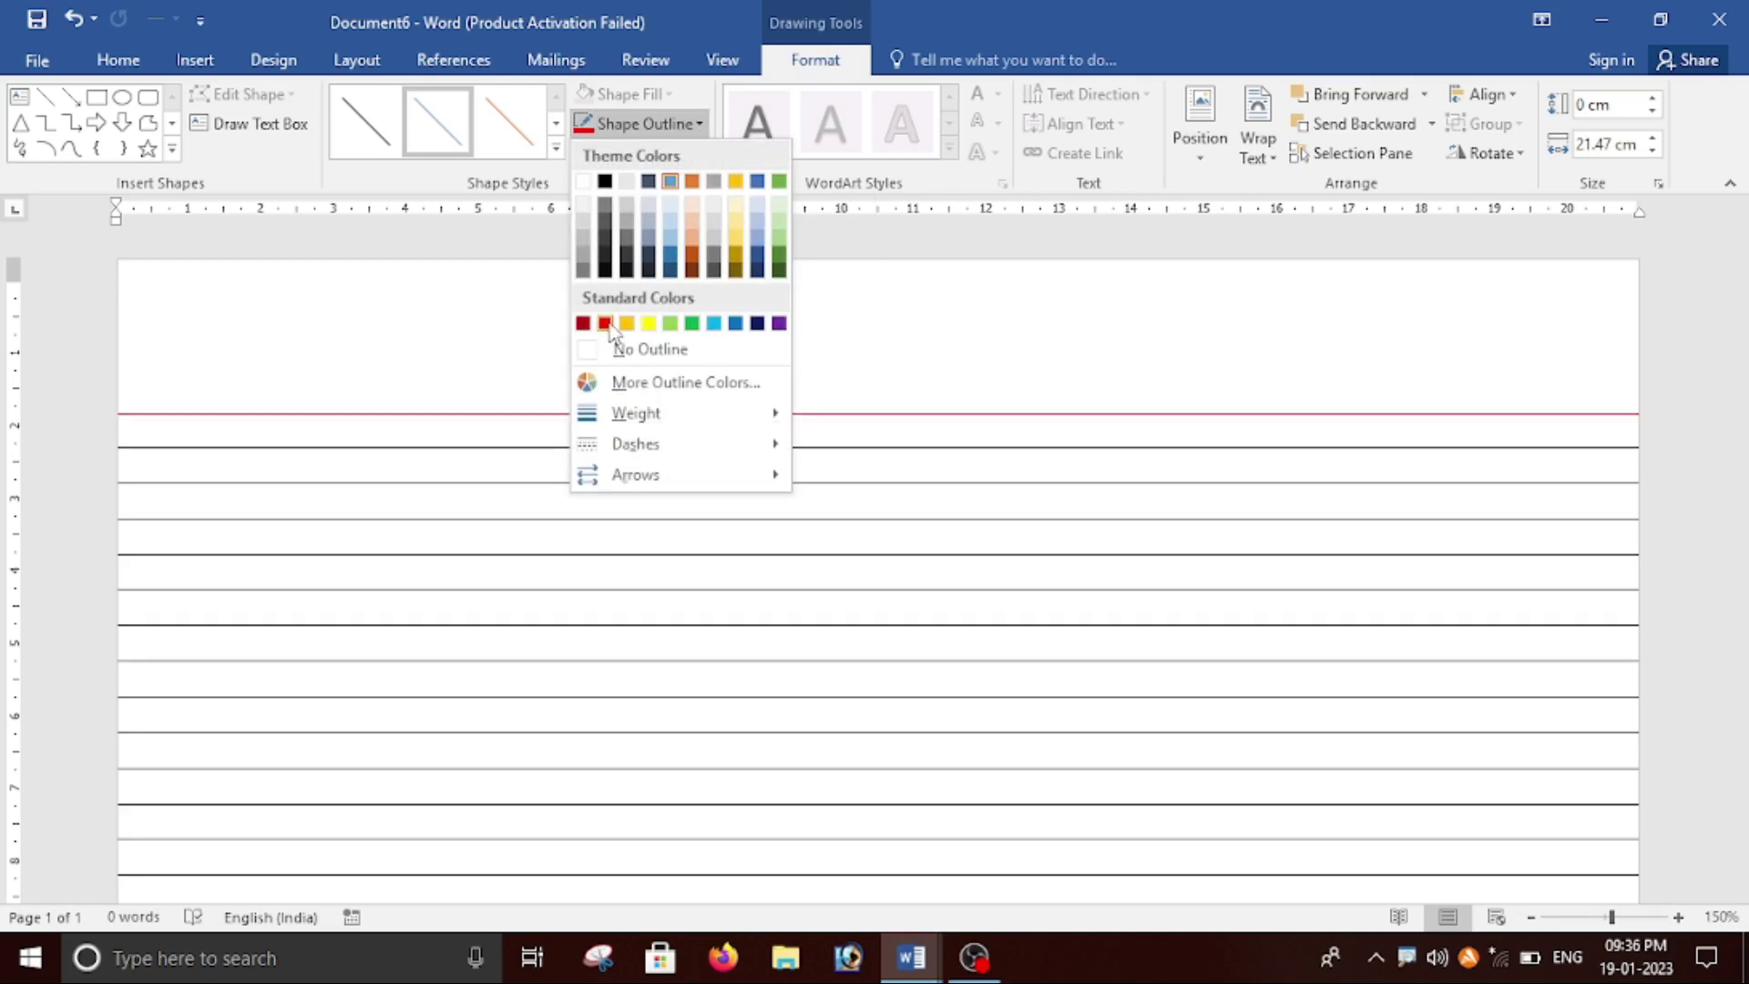
pyautogui.click(605, 324)
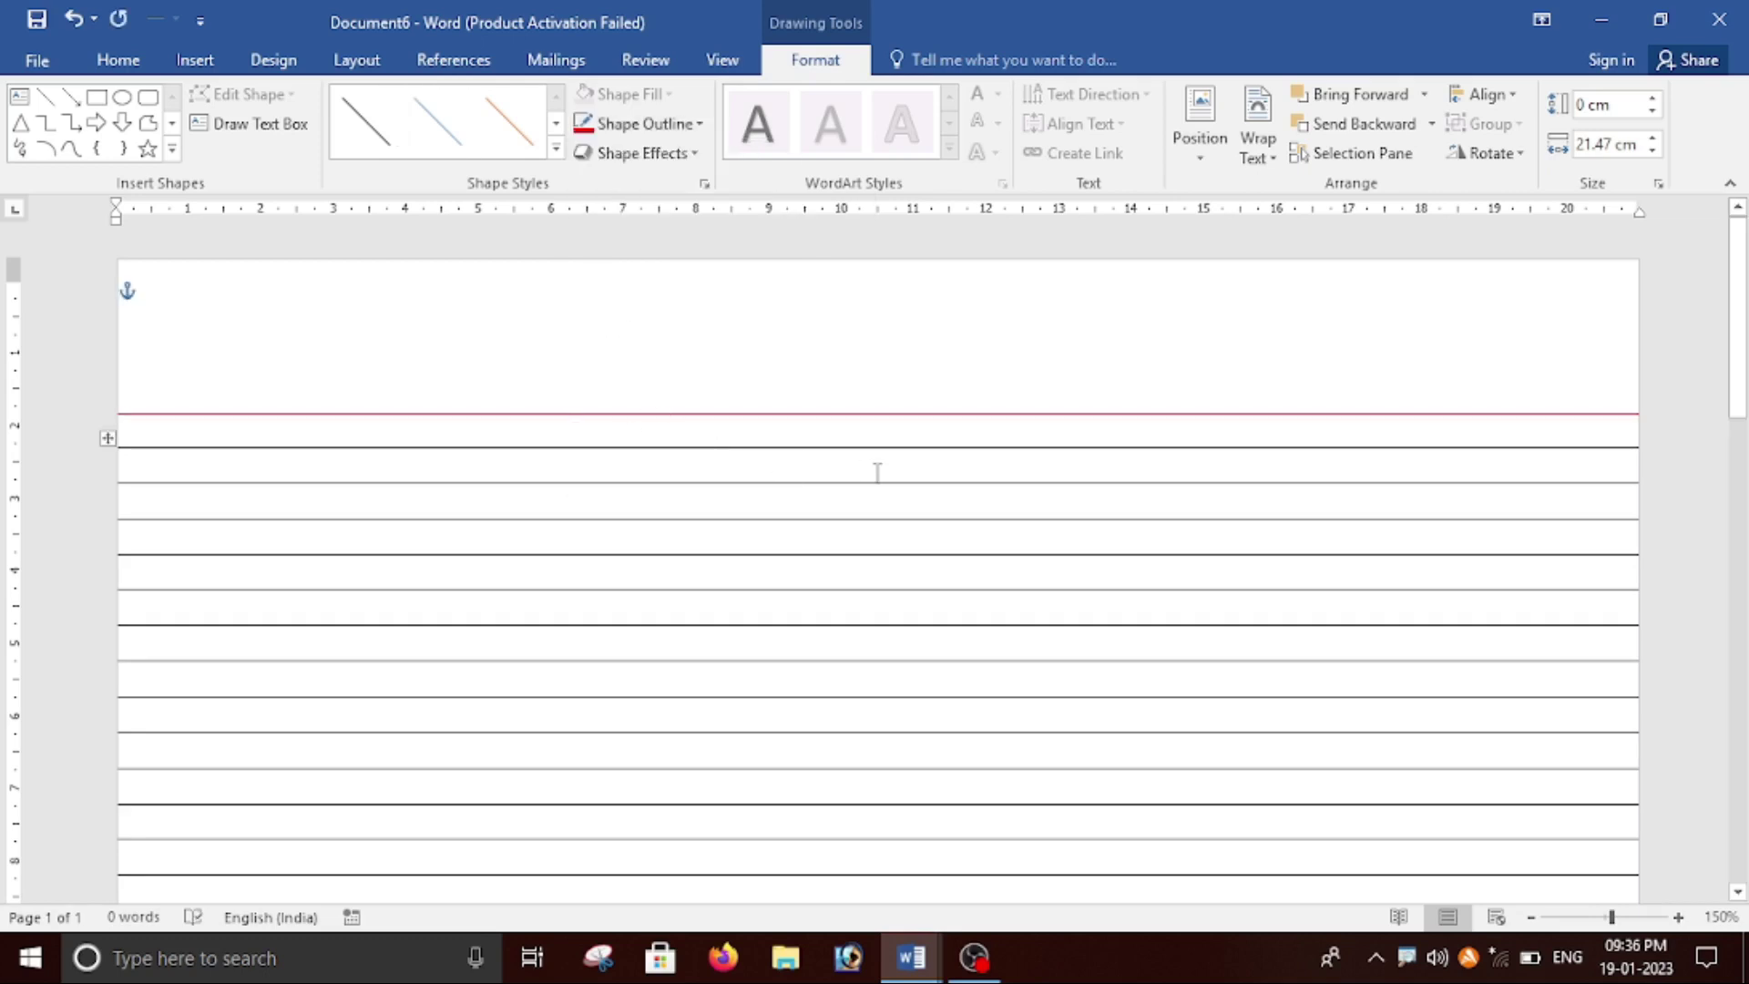
pyautogui.click(645, 124)
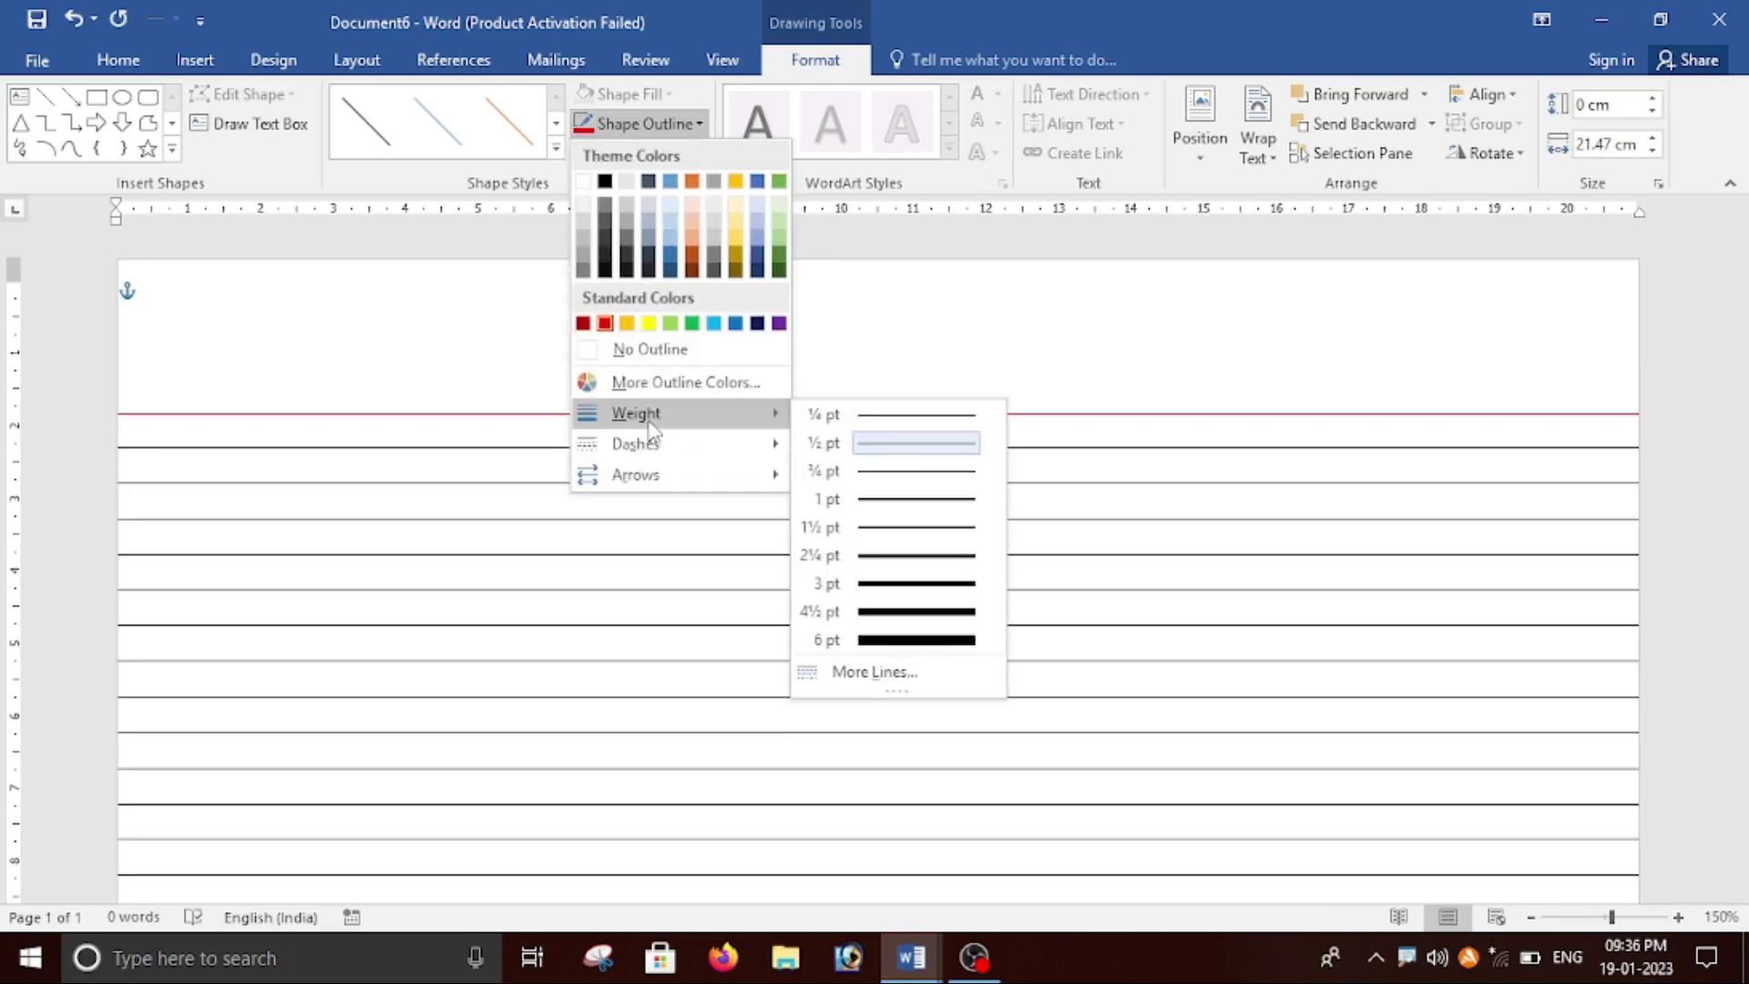
pyautogui.moveTo(636, 412)
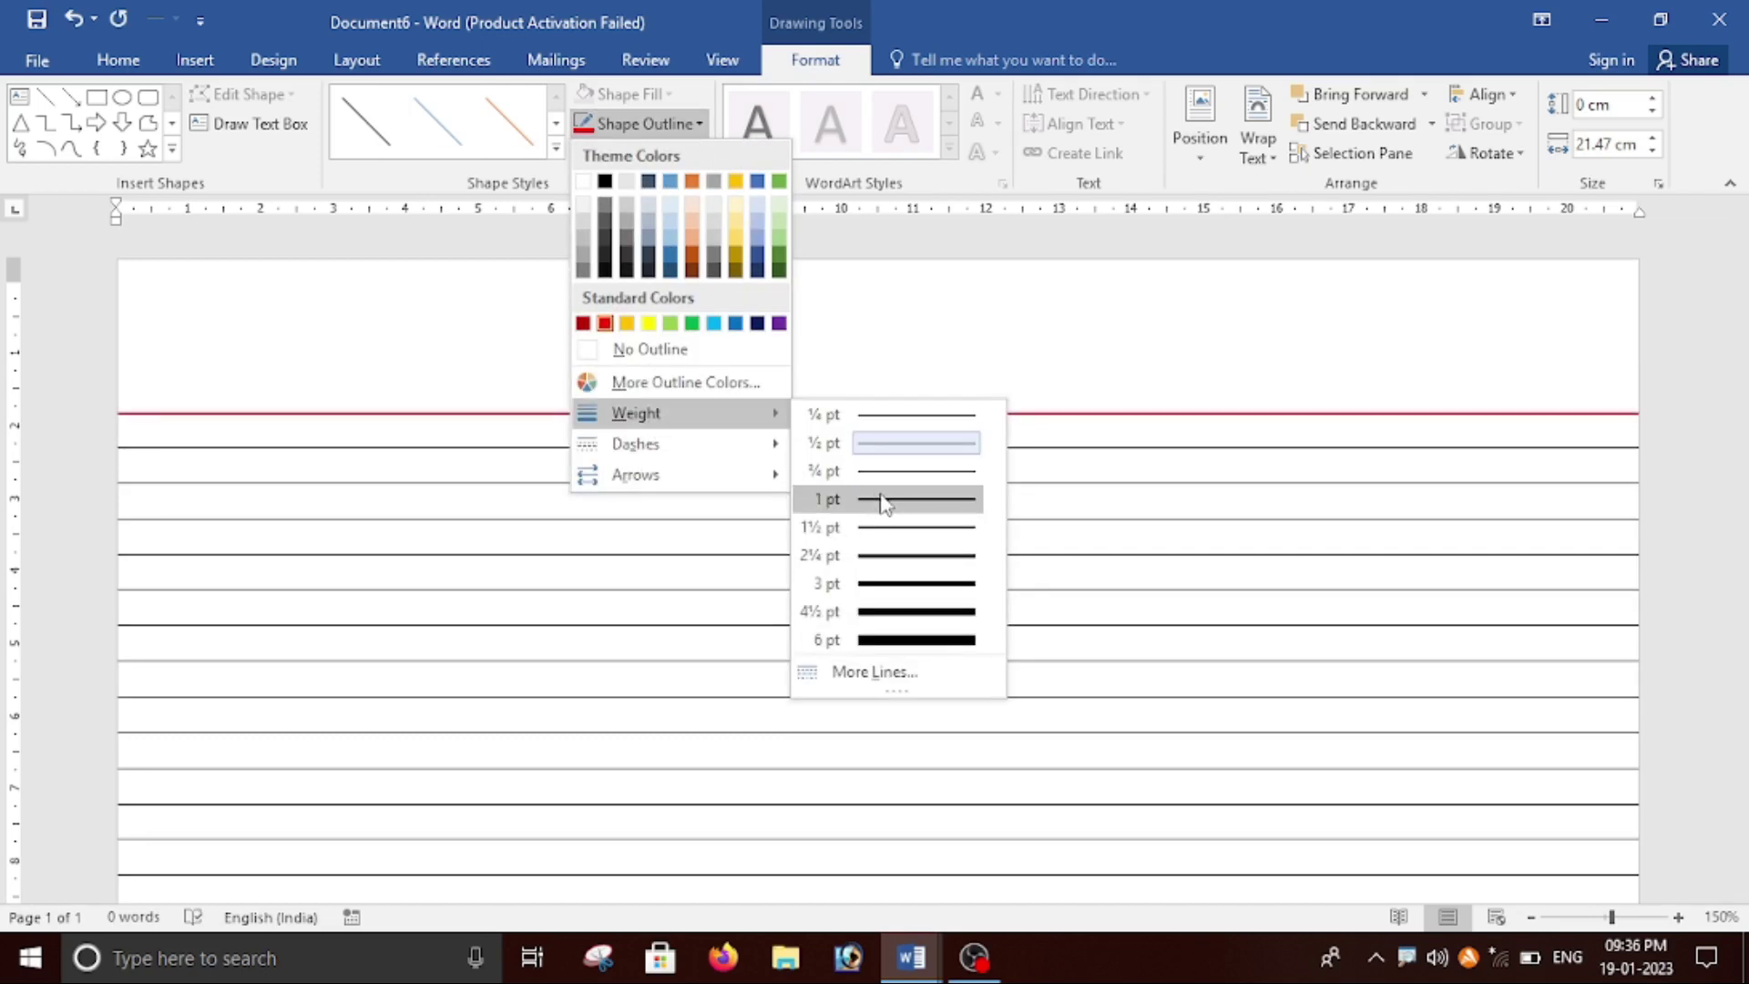
pyautogui.click(882, 500)
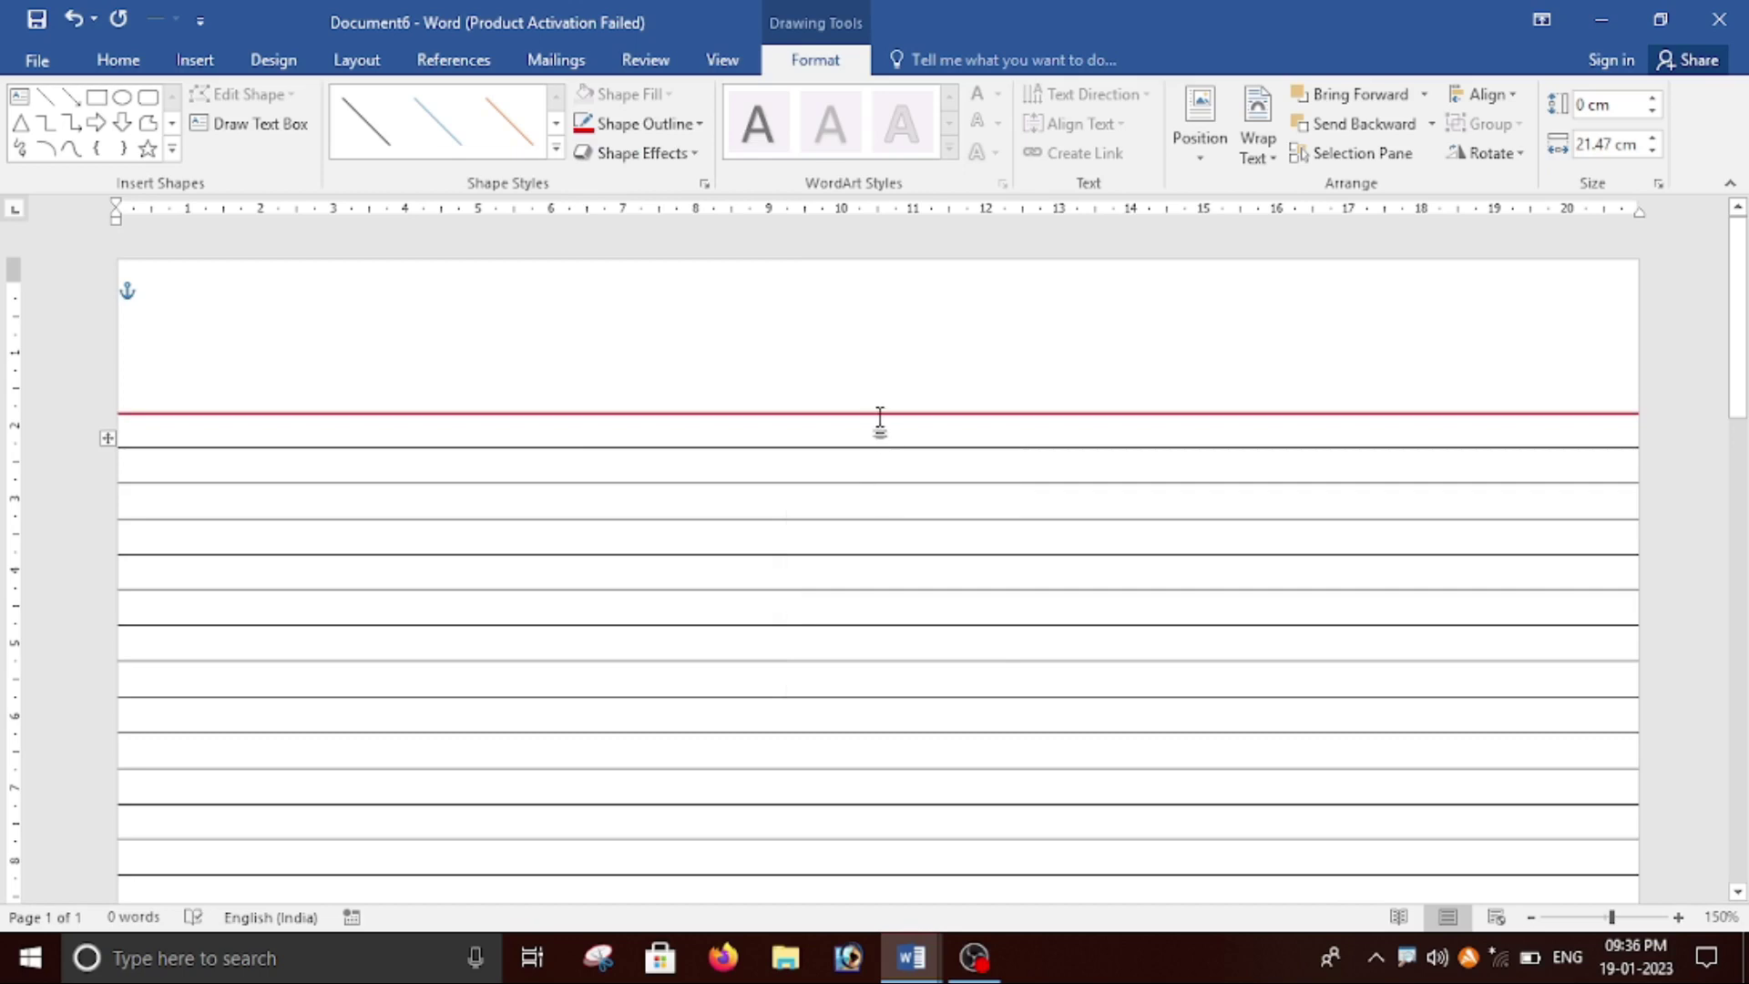
pyautogui.scroll(2, 884, 512)
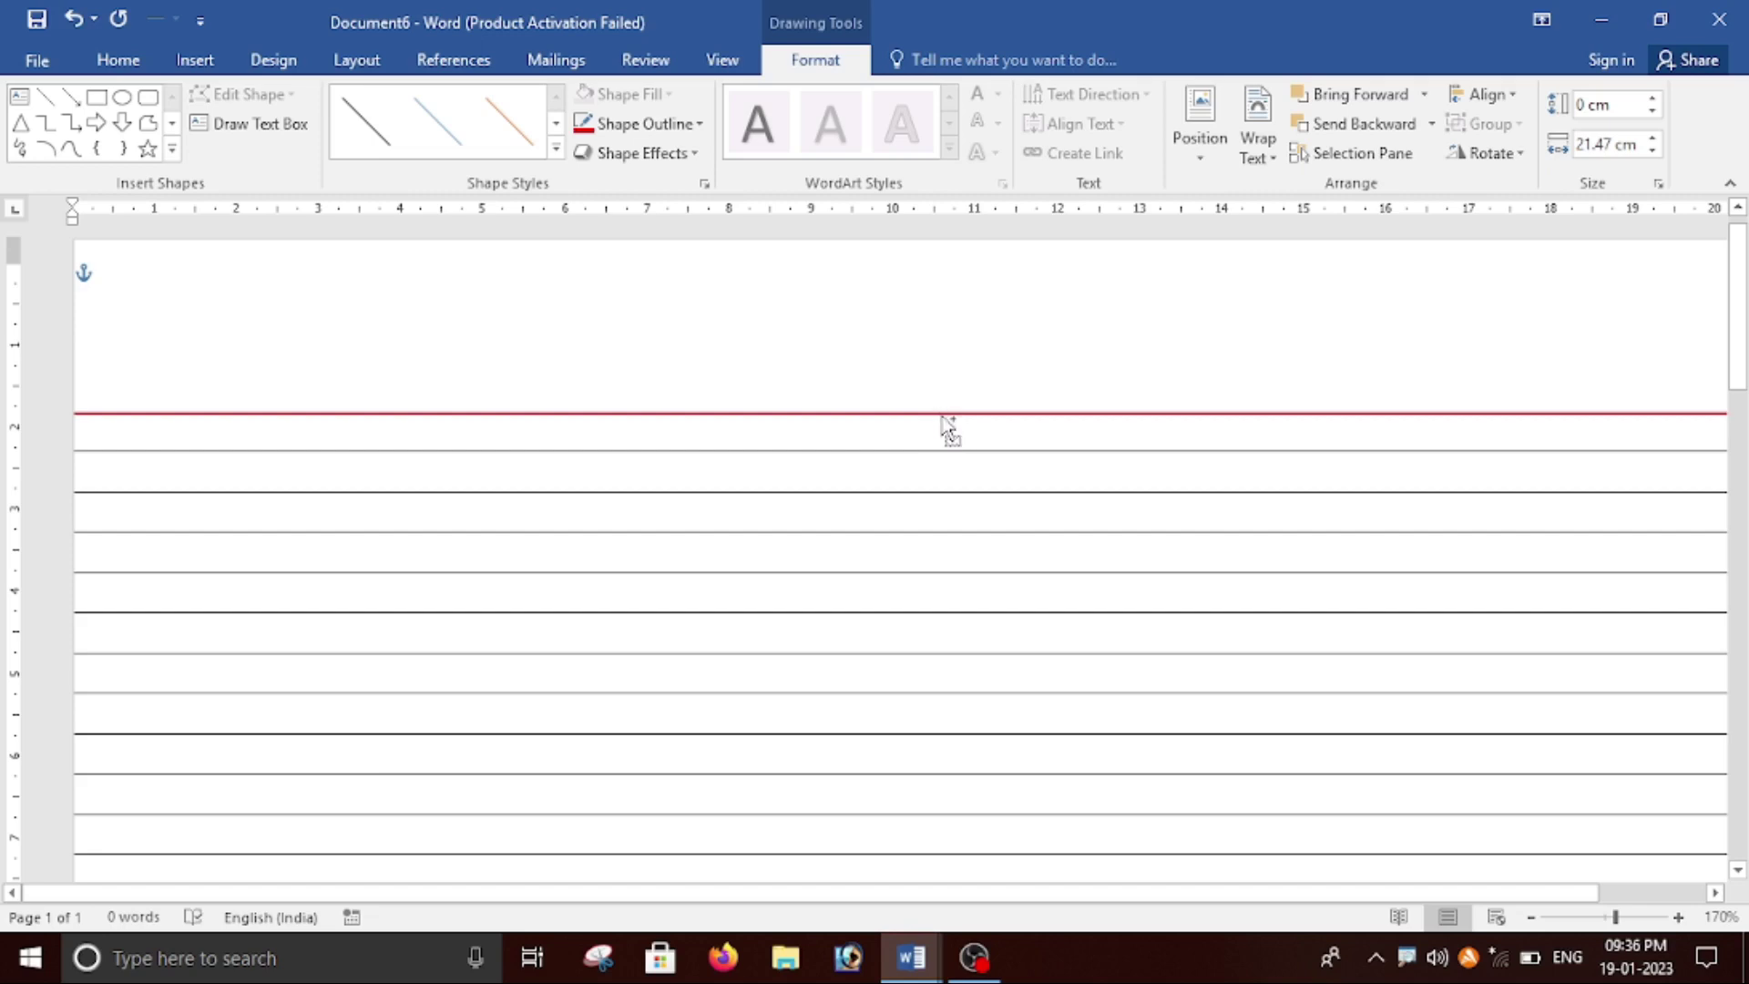
# Step: Ctrl+drag a copy of the red line slightly above the original to form a double line
pyautogui.moveTo(944, 420); pyautogui.dragTo(938, 408)
pyautogui.keyDown('ctrl'); pyautogui.scroll(-5, 1048, 549); pyautogui.keyUp('ctrl')
pyautogui.keyDown('ctrl'); pyautogui.scroll(-4, 1048, 549); pyautogui.keyUp('ctrl')
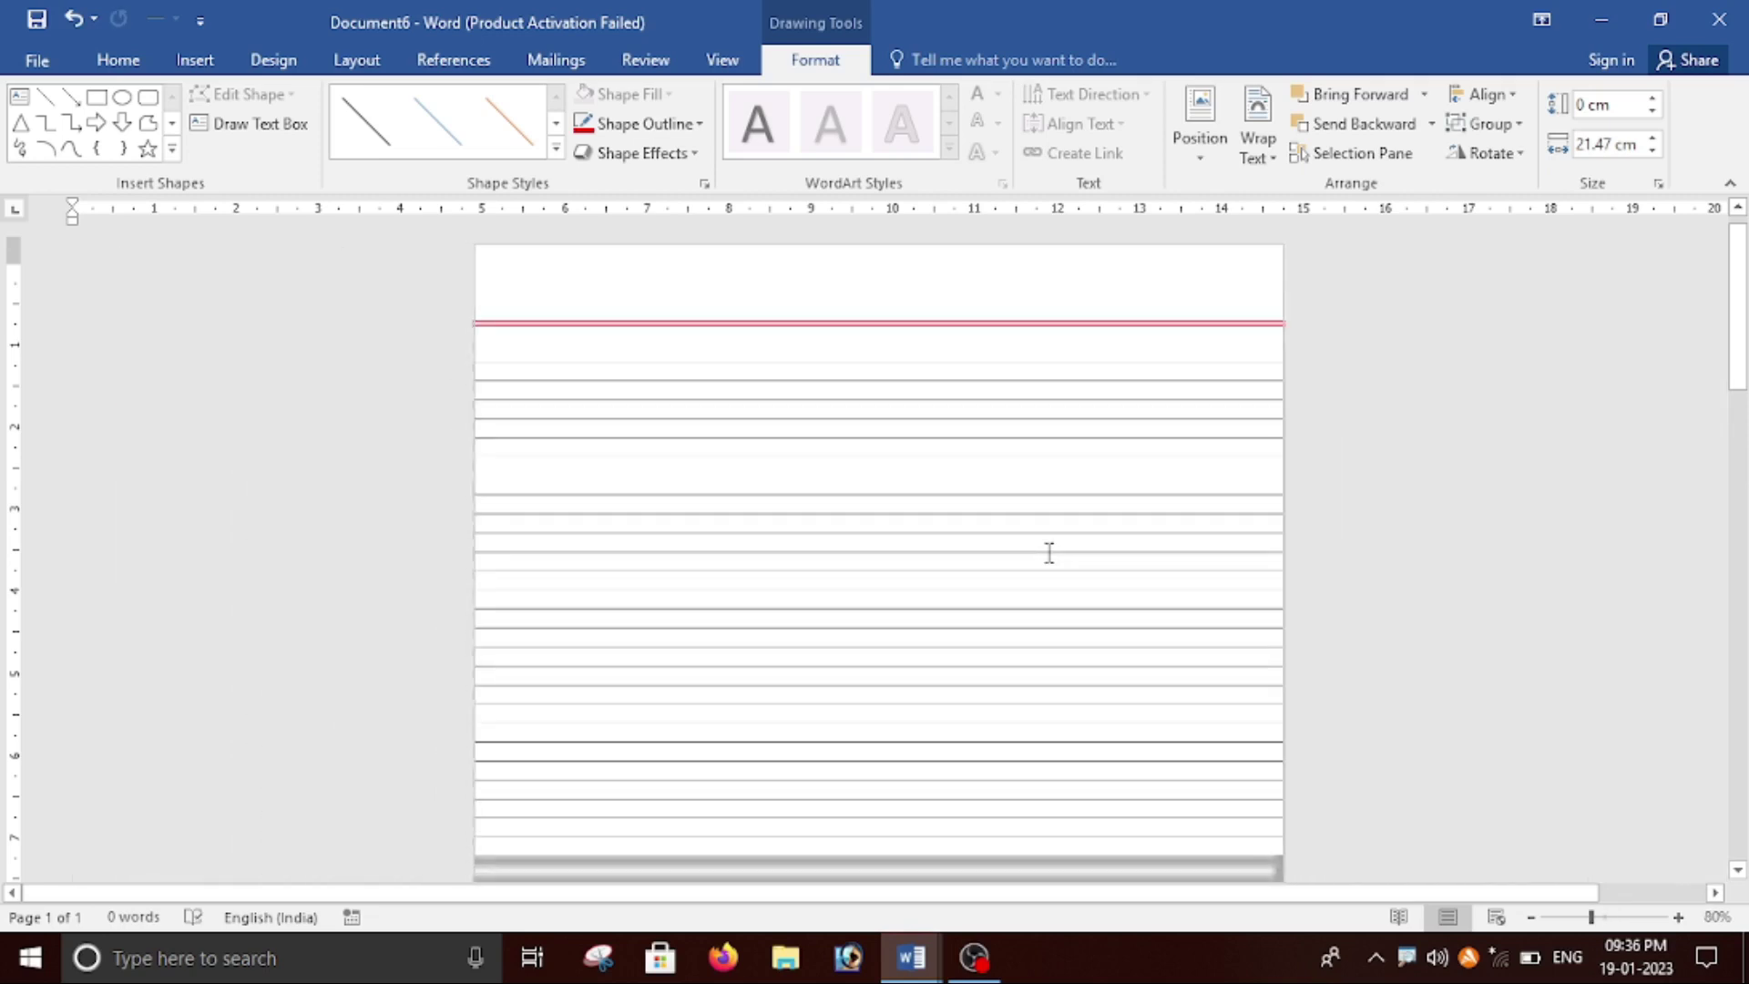
pyautogui.keyDown('ctrl'); pyautogui.scroll(6, 1050, 556); pyautogui.keyUp('ctrl')
pyautogui.keyDown('ctrl'); pyautogui.scroll(2, 1052, 578); pyautogui.keyUp('ctrl')
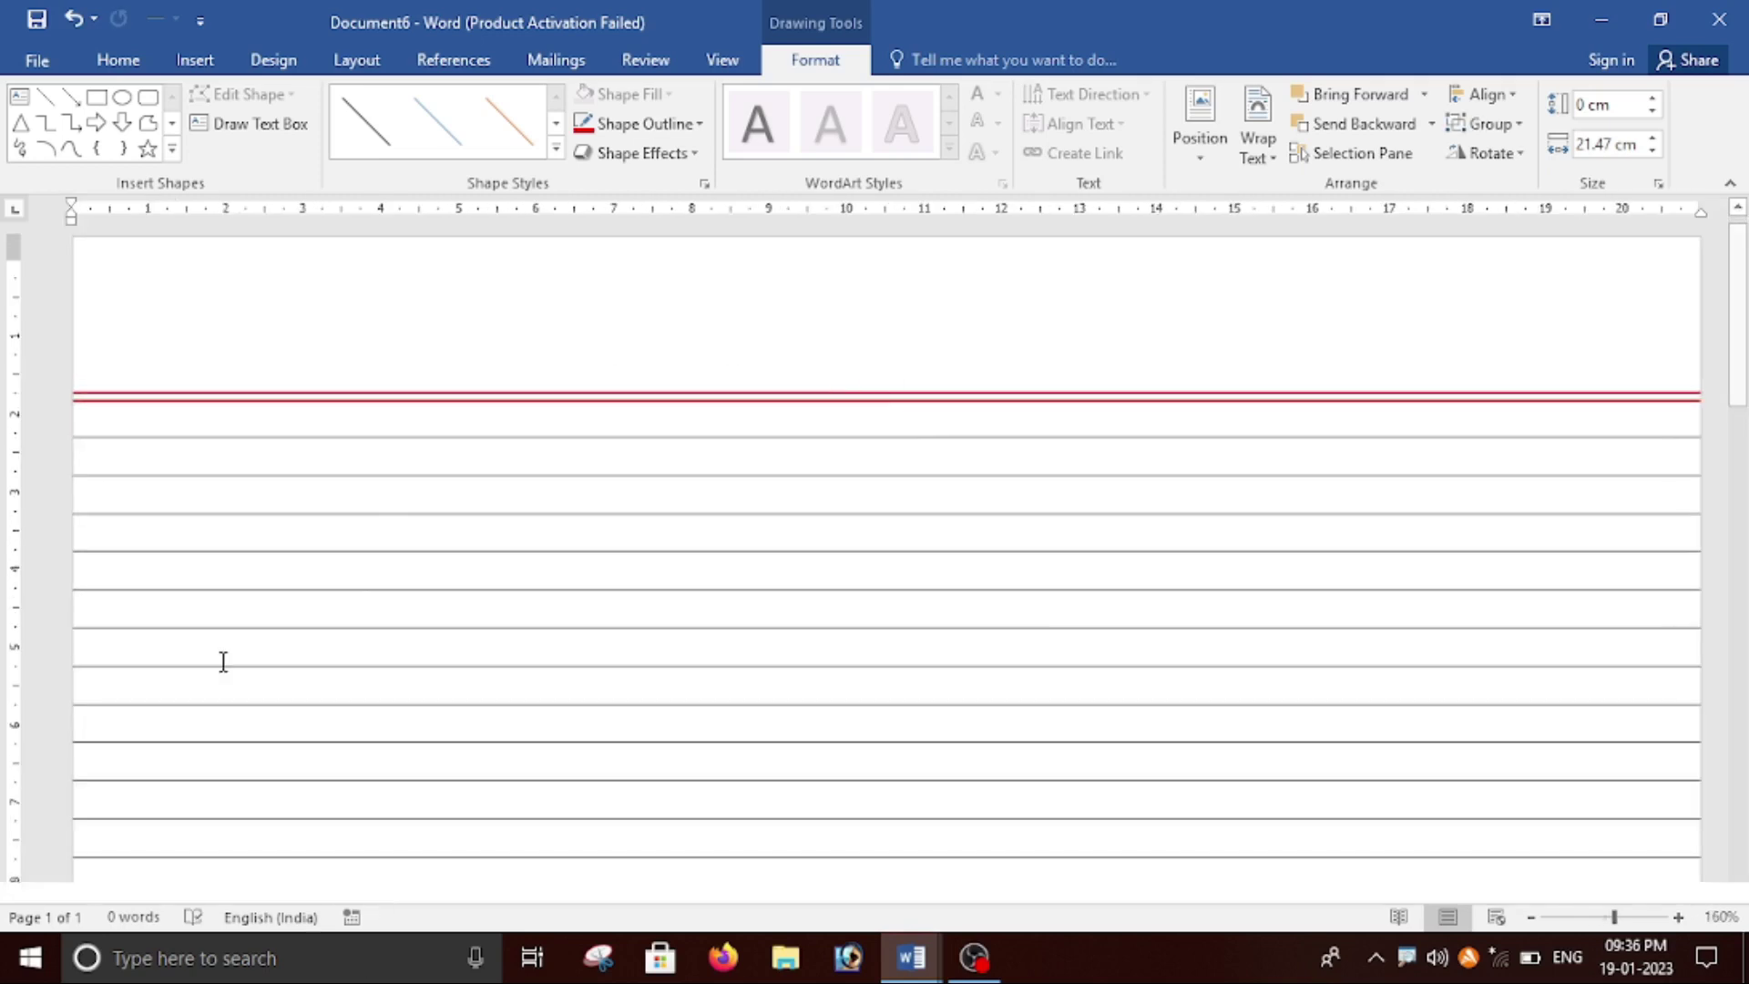
pyautogui.keyDown('ctrl'); pyautogui.scroll(-5, 582, 658); pyautogui.keyUp('ctrl')
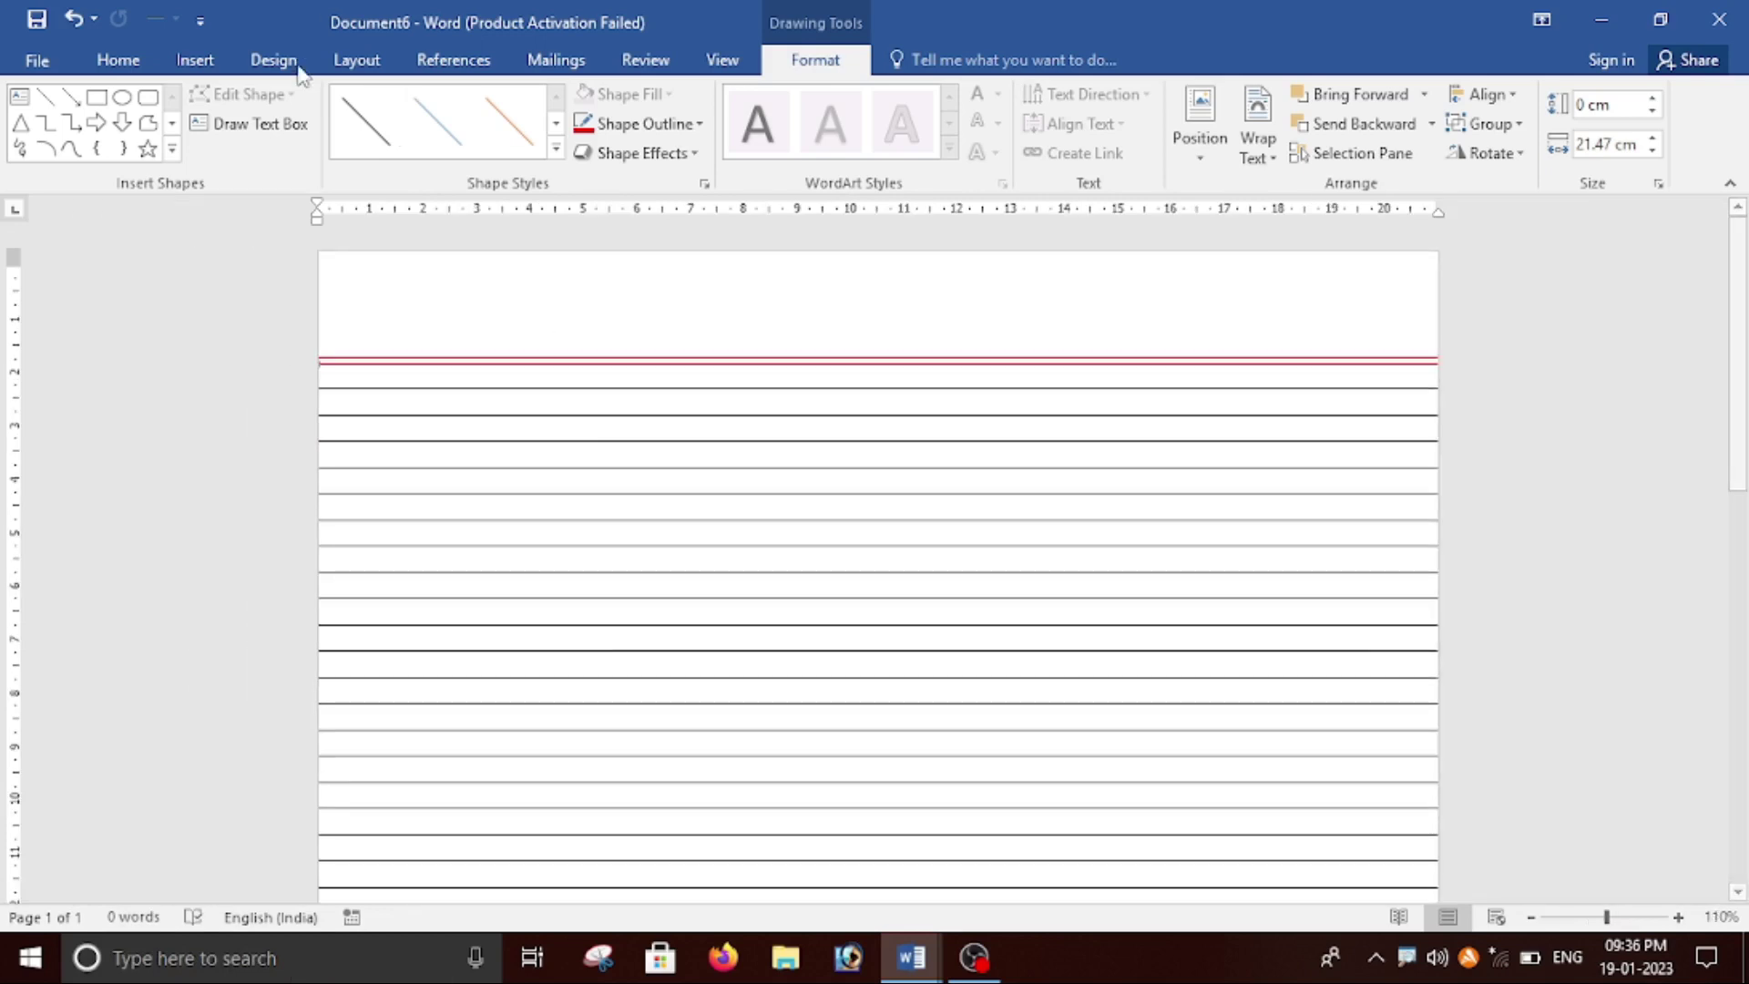
# Step: Draw a straight vertical line down the left side of the page
pyautogui.click(195, 60)
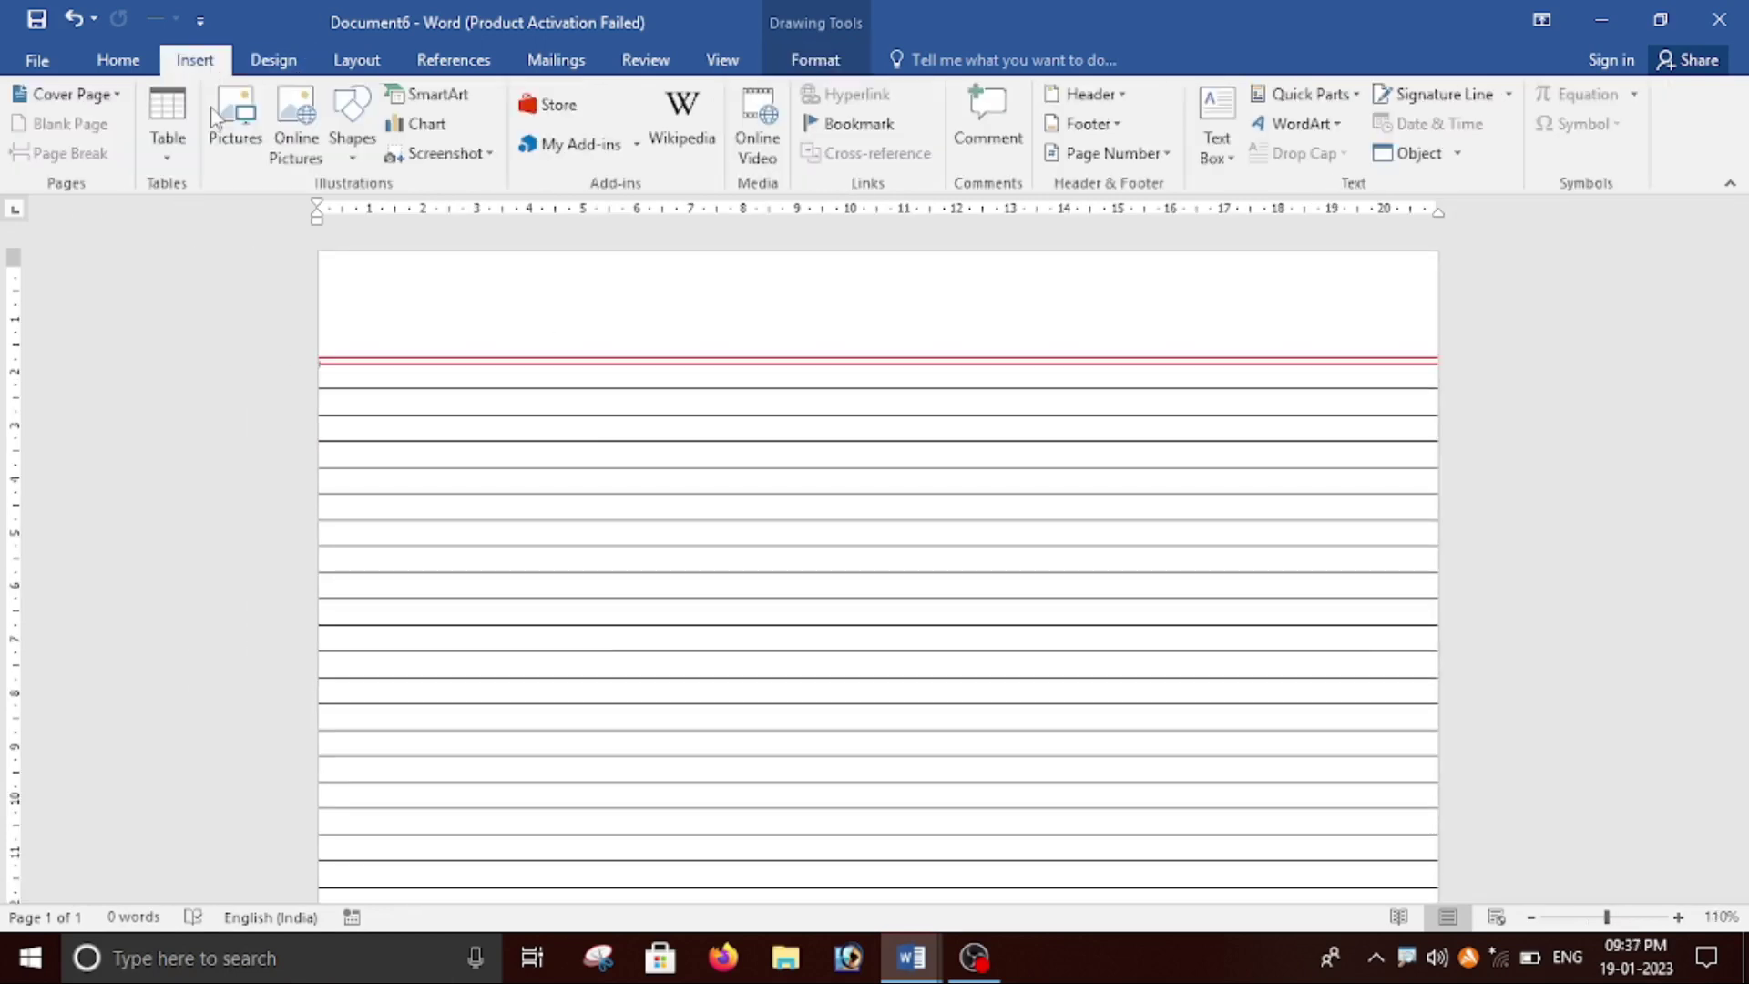
pyautogui.click(360, 164)
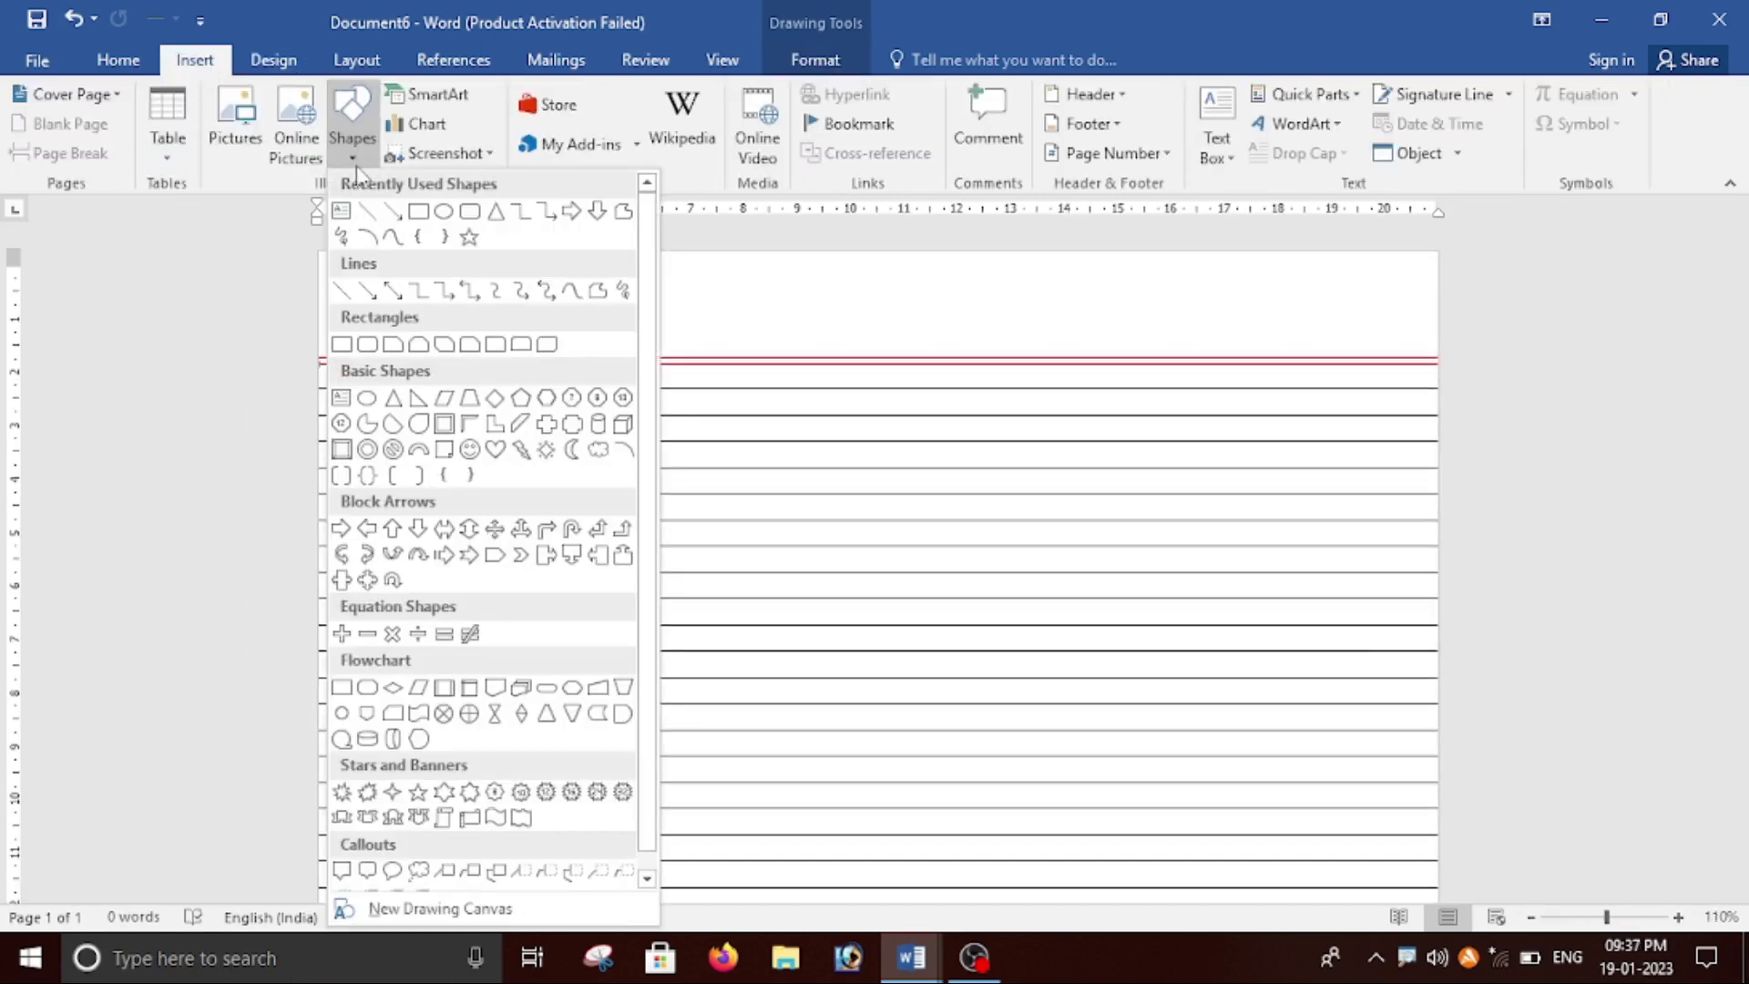
pyautogui.click(347, 292)
pyautogui.scroll(-3, 683, 543)
pyautogui.scroll(3, 517, 438)
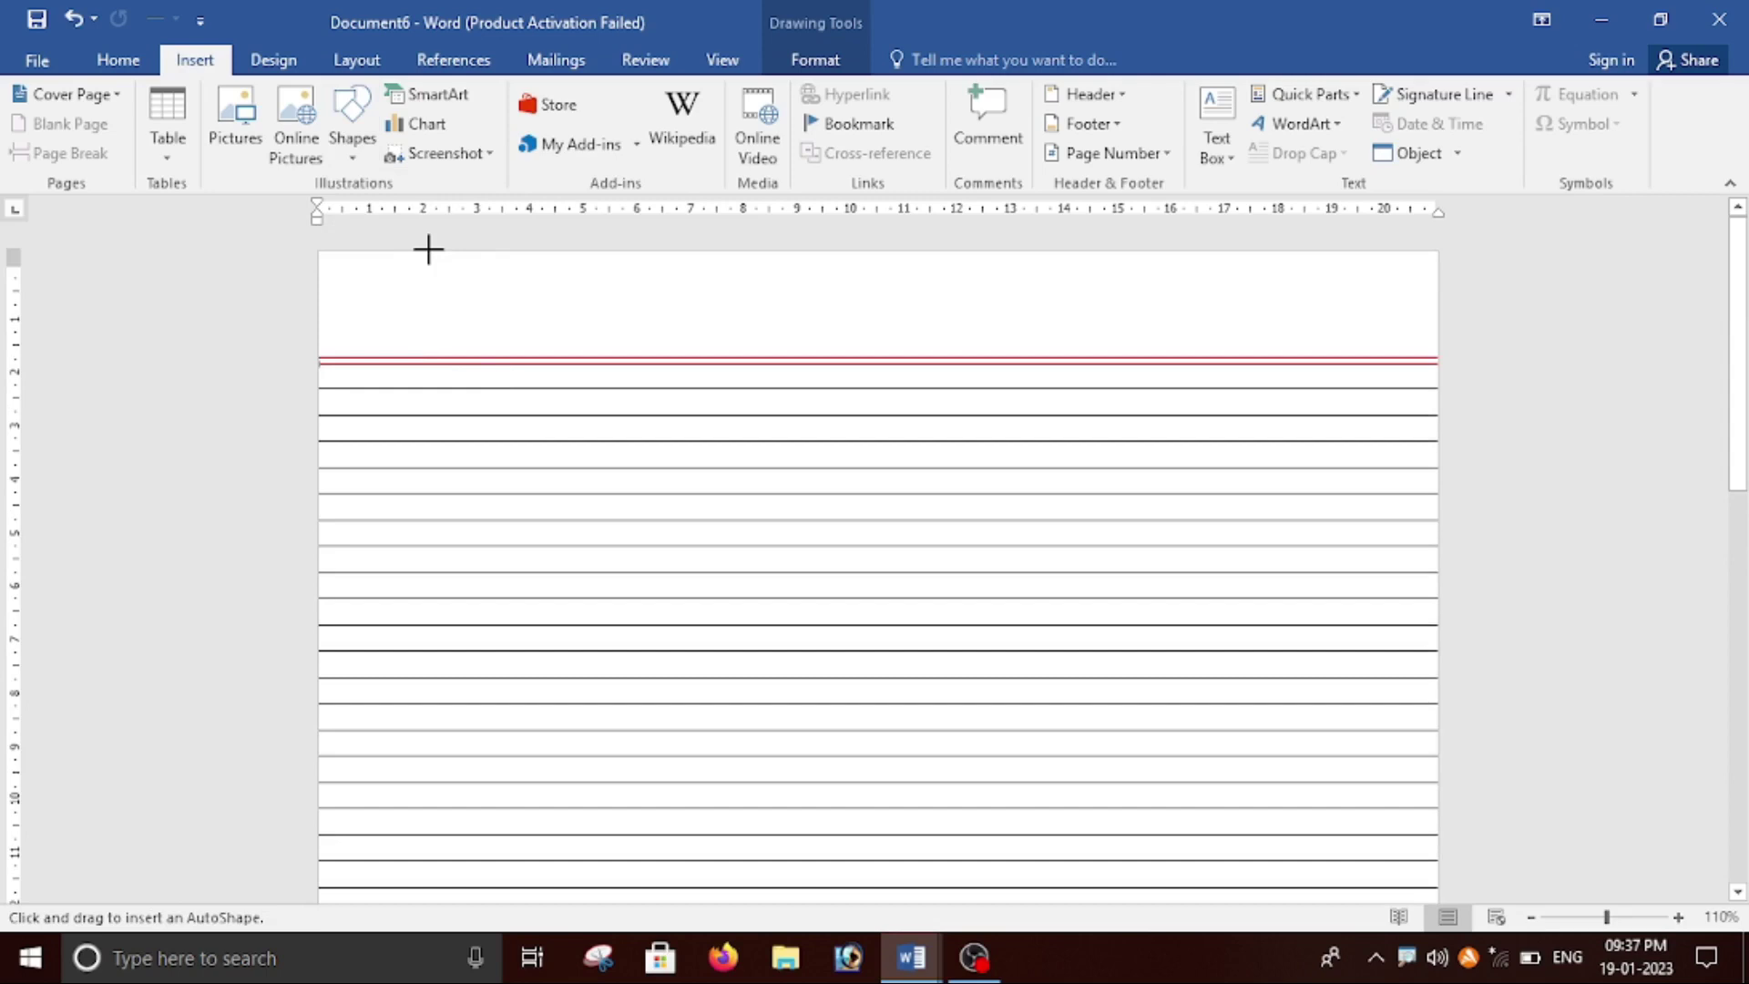
pyautogui.moveTo(428, 249); pyautogui.dragTo(428, 973)
# Step: Extend the line's bottom to the page bottom, making it 31.15 cm long
pyautogui.scroll(-6, 512, 743)
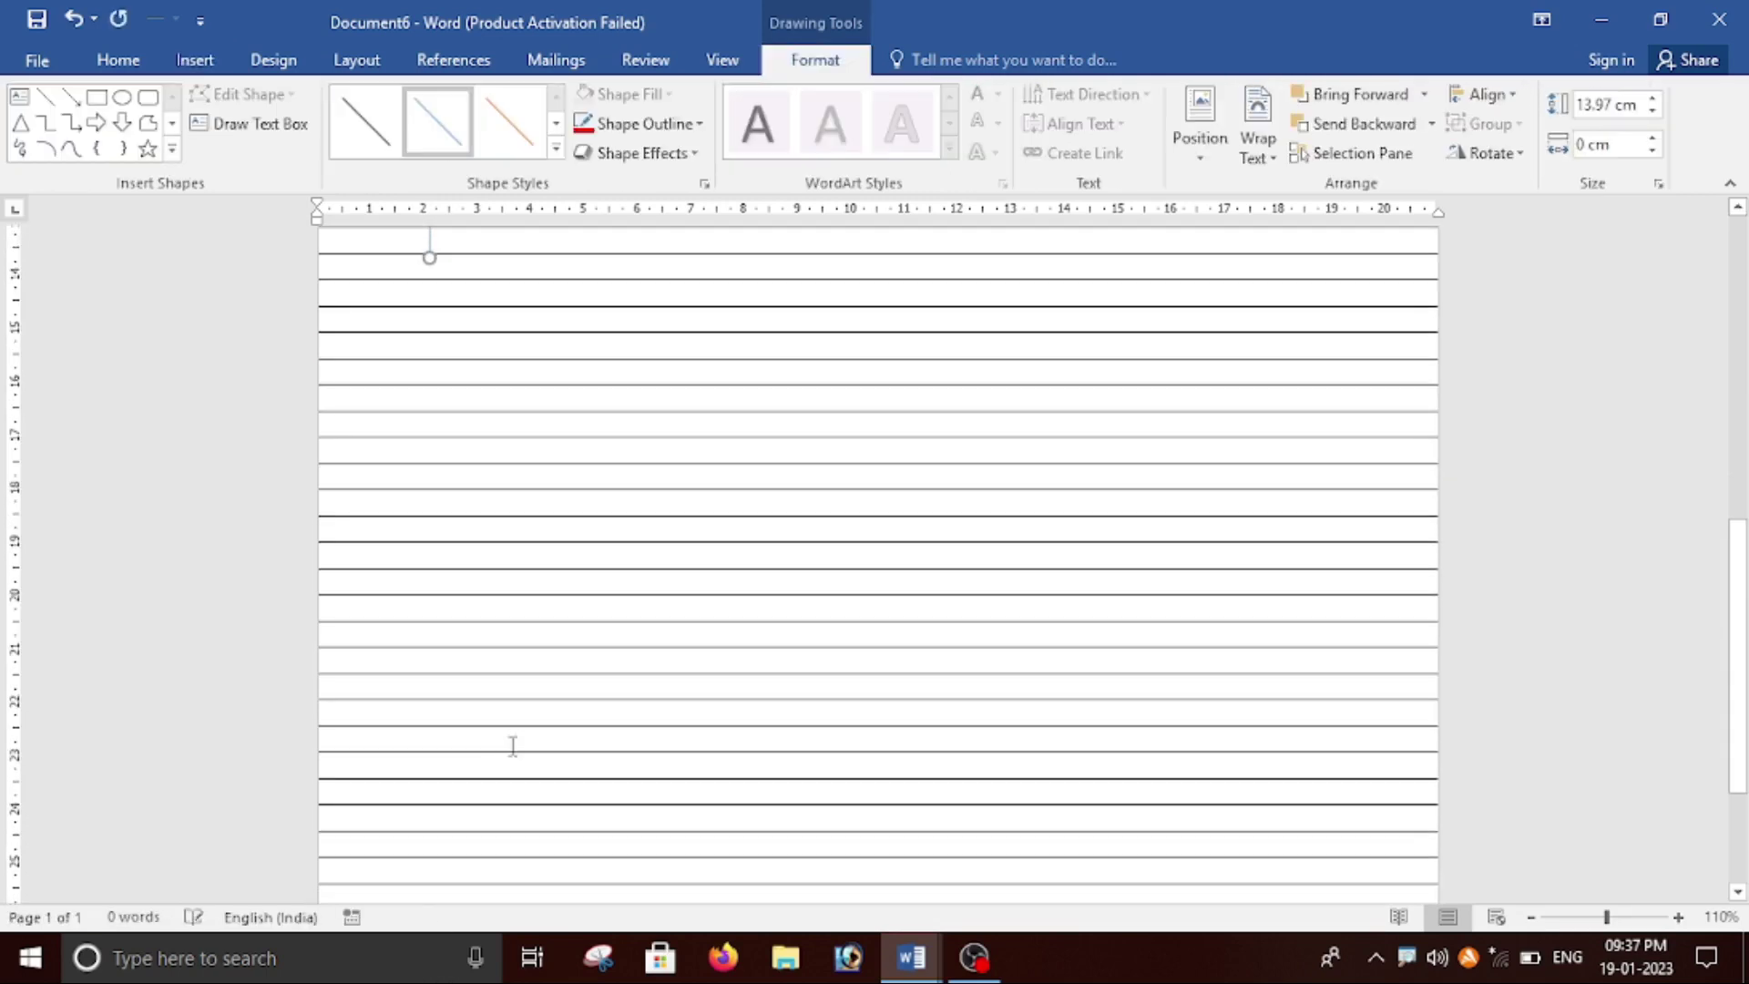
pyautogui.scroll(-5, 505, 670)
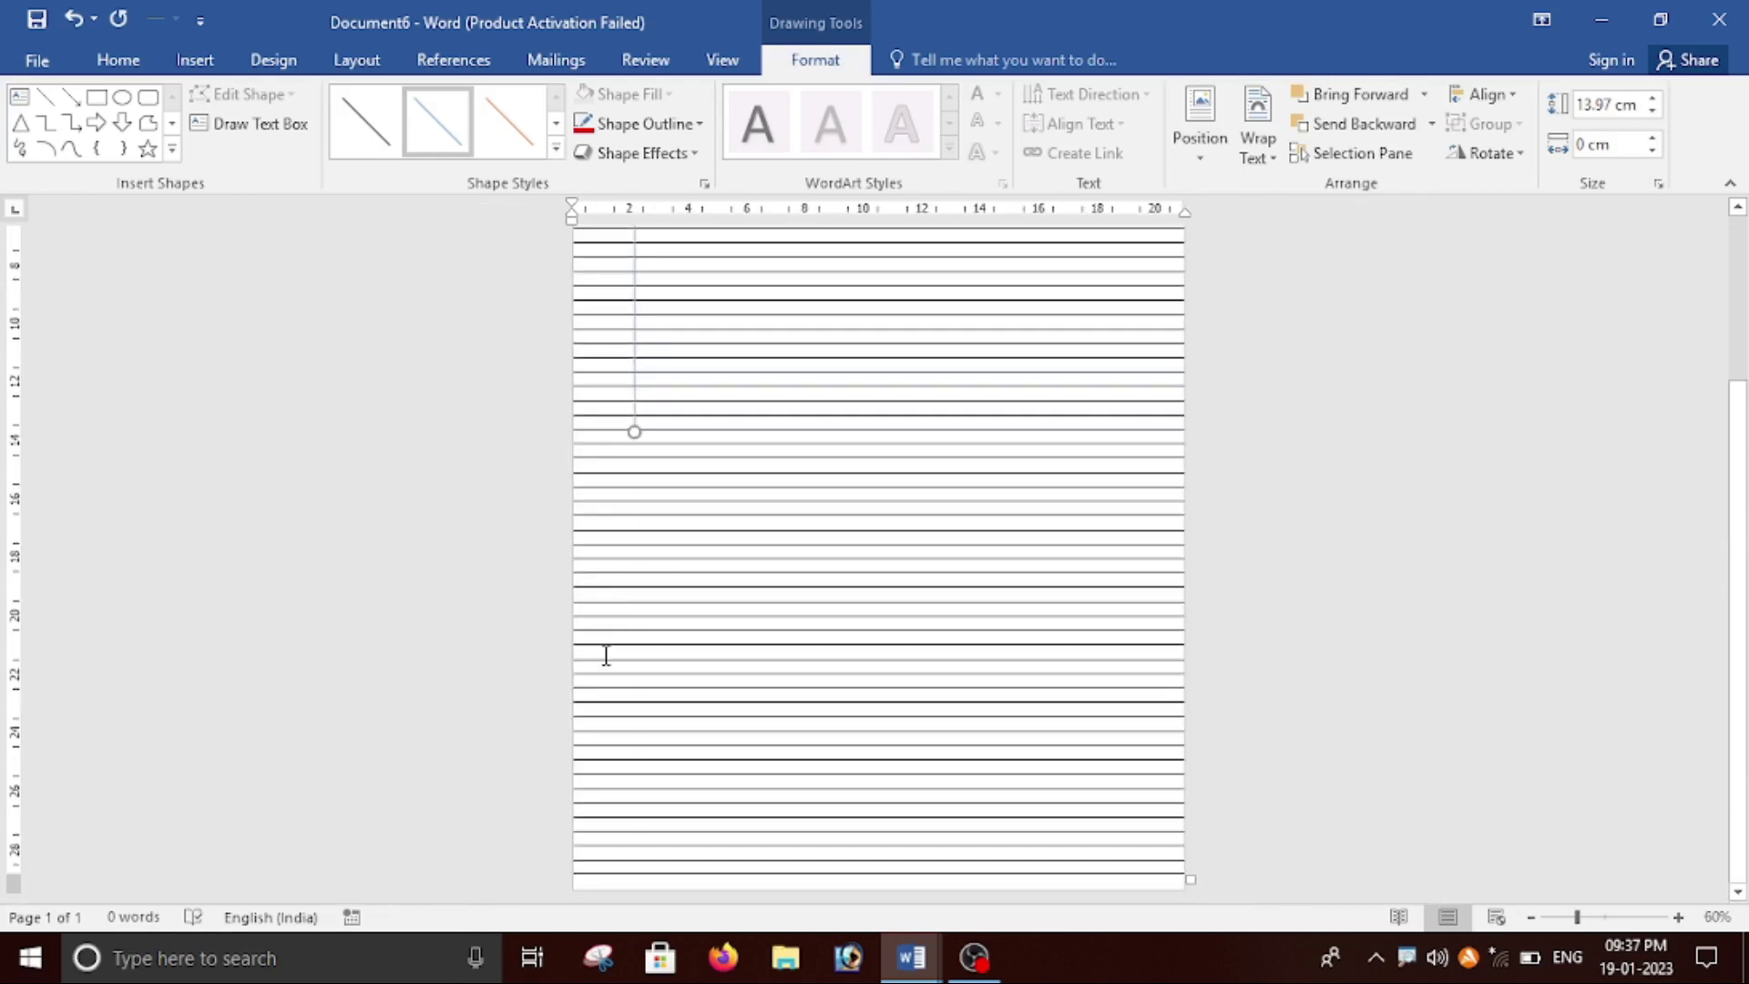
pyautogui.scroll(-2, 629, 482)
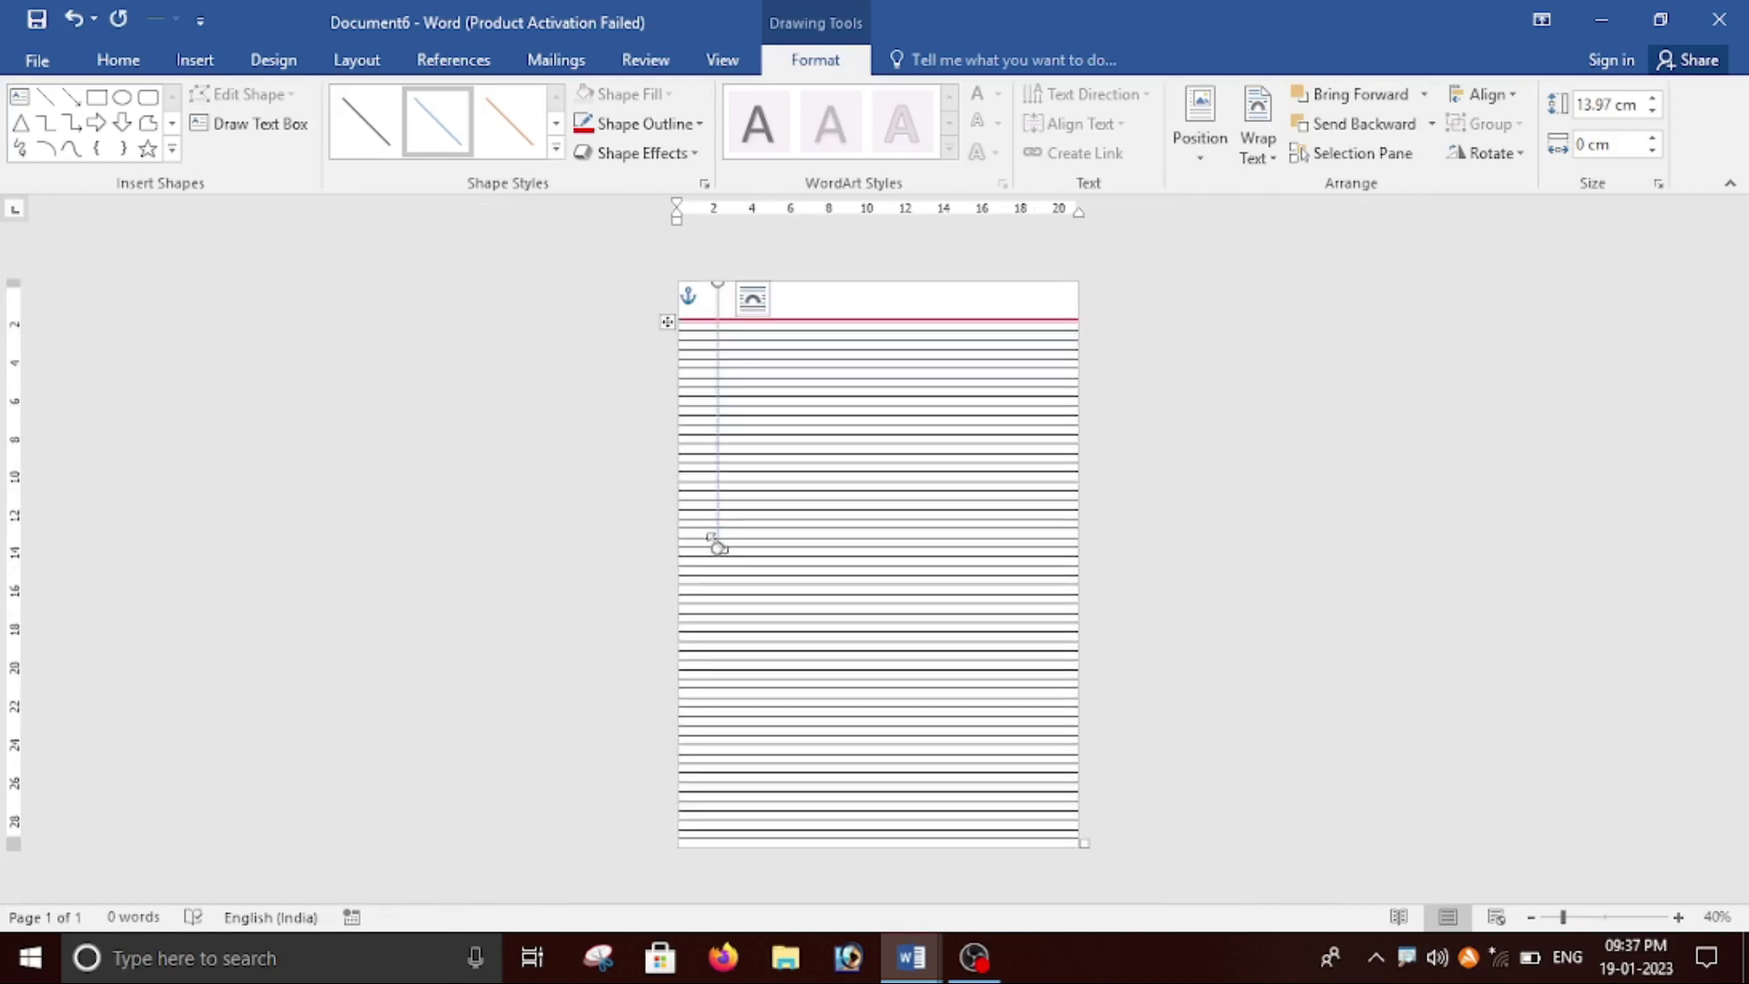
pyautogui.moveTo(716, 546); pyautogui.dragTo(702, 860)
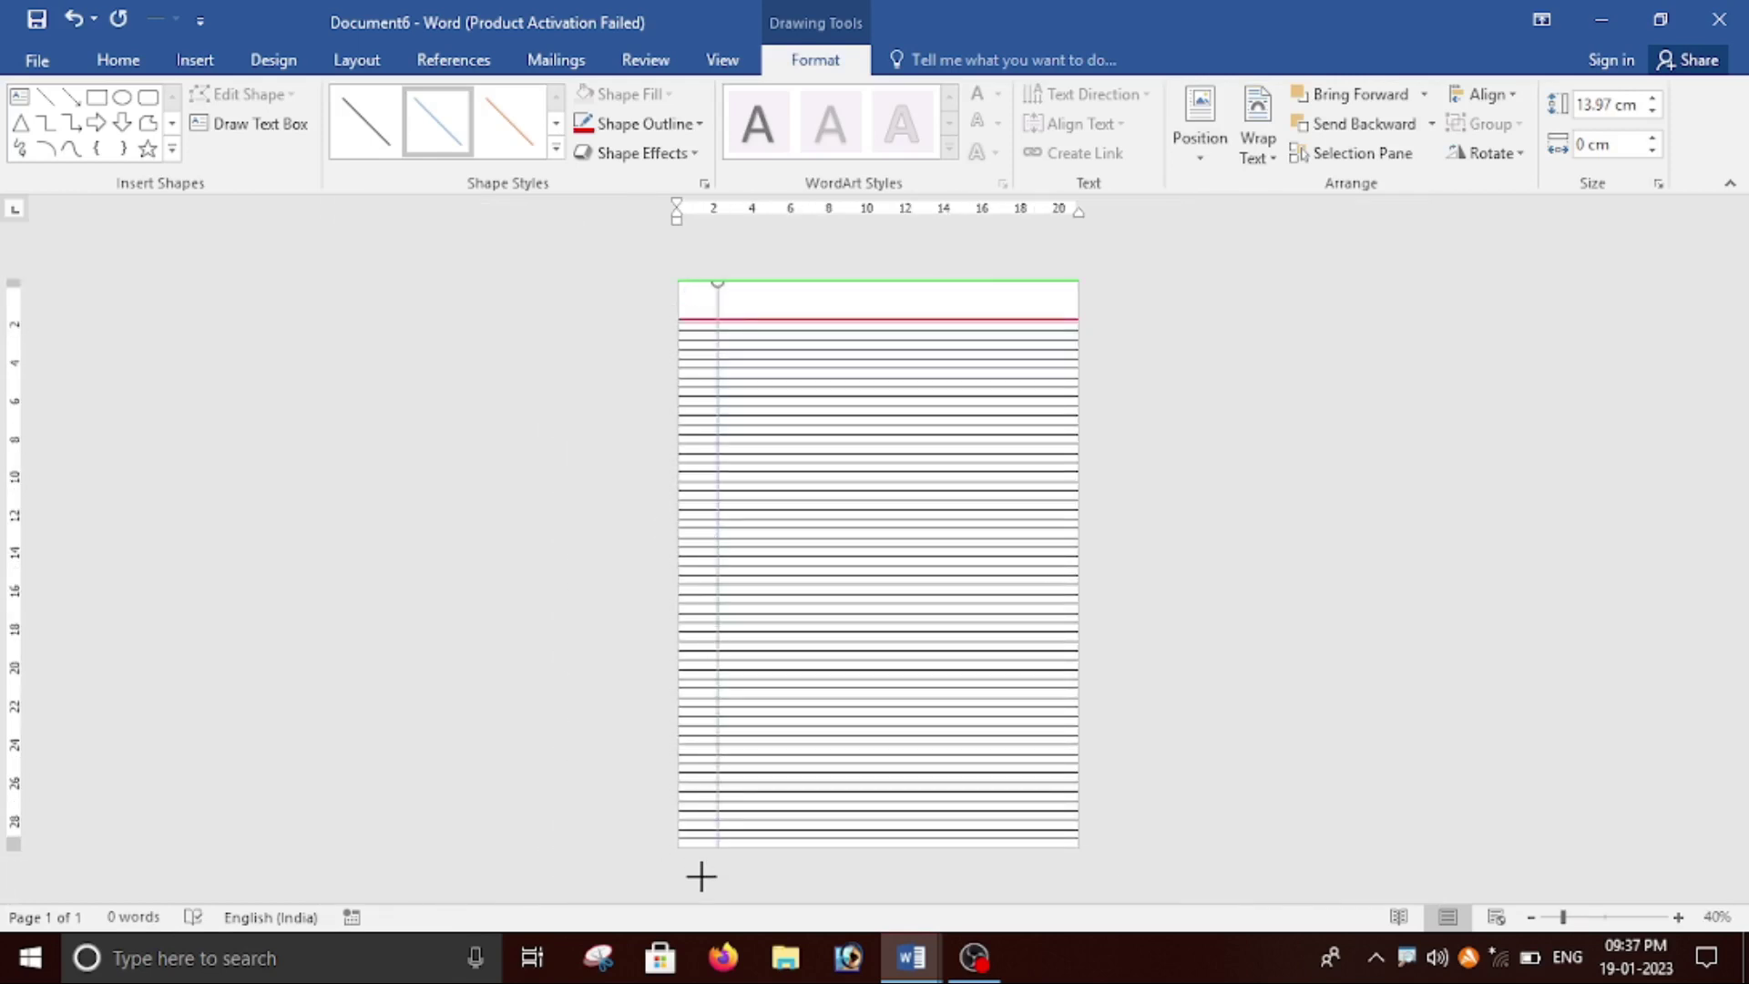
pyautogui.scroll(2, 781, 522)
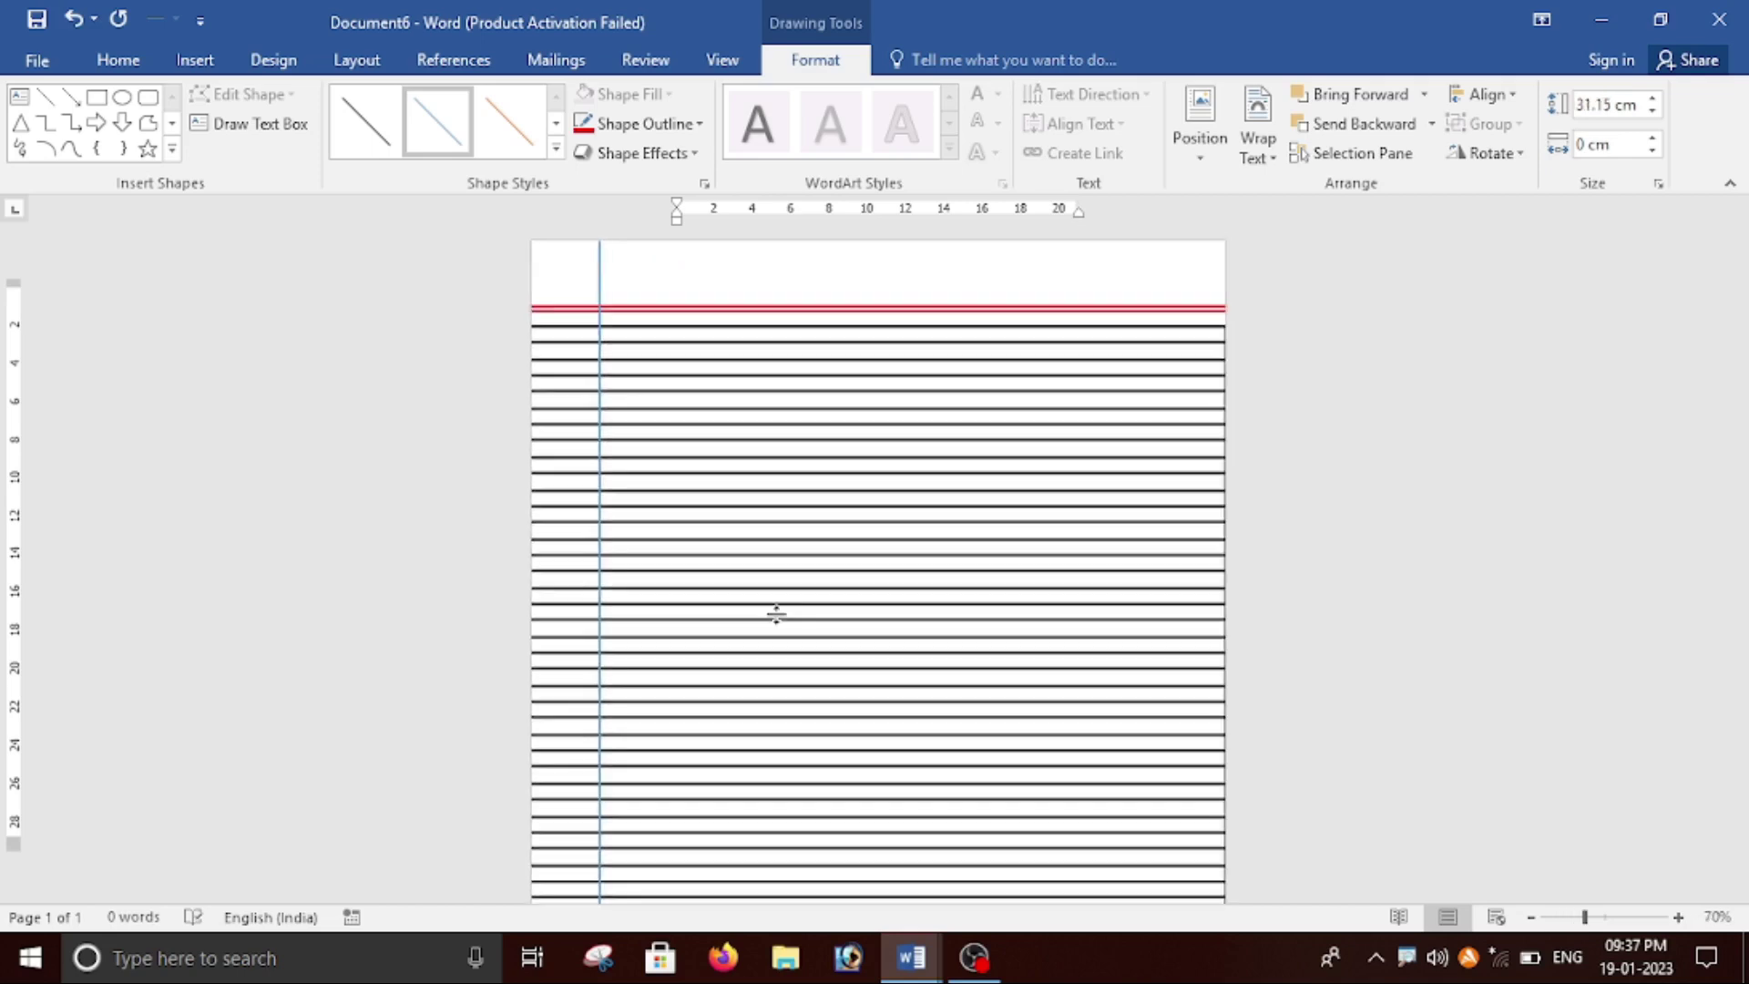
pyautogui.scroll(4, 773, 613)
pyautogui.scroll(2, 753, 671)
pyautogui.scroll(2, 448, 500)
pyautogui.scroll(1, 364, 428)
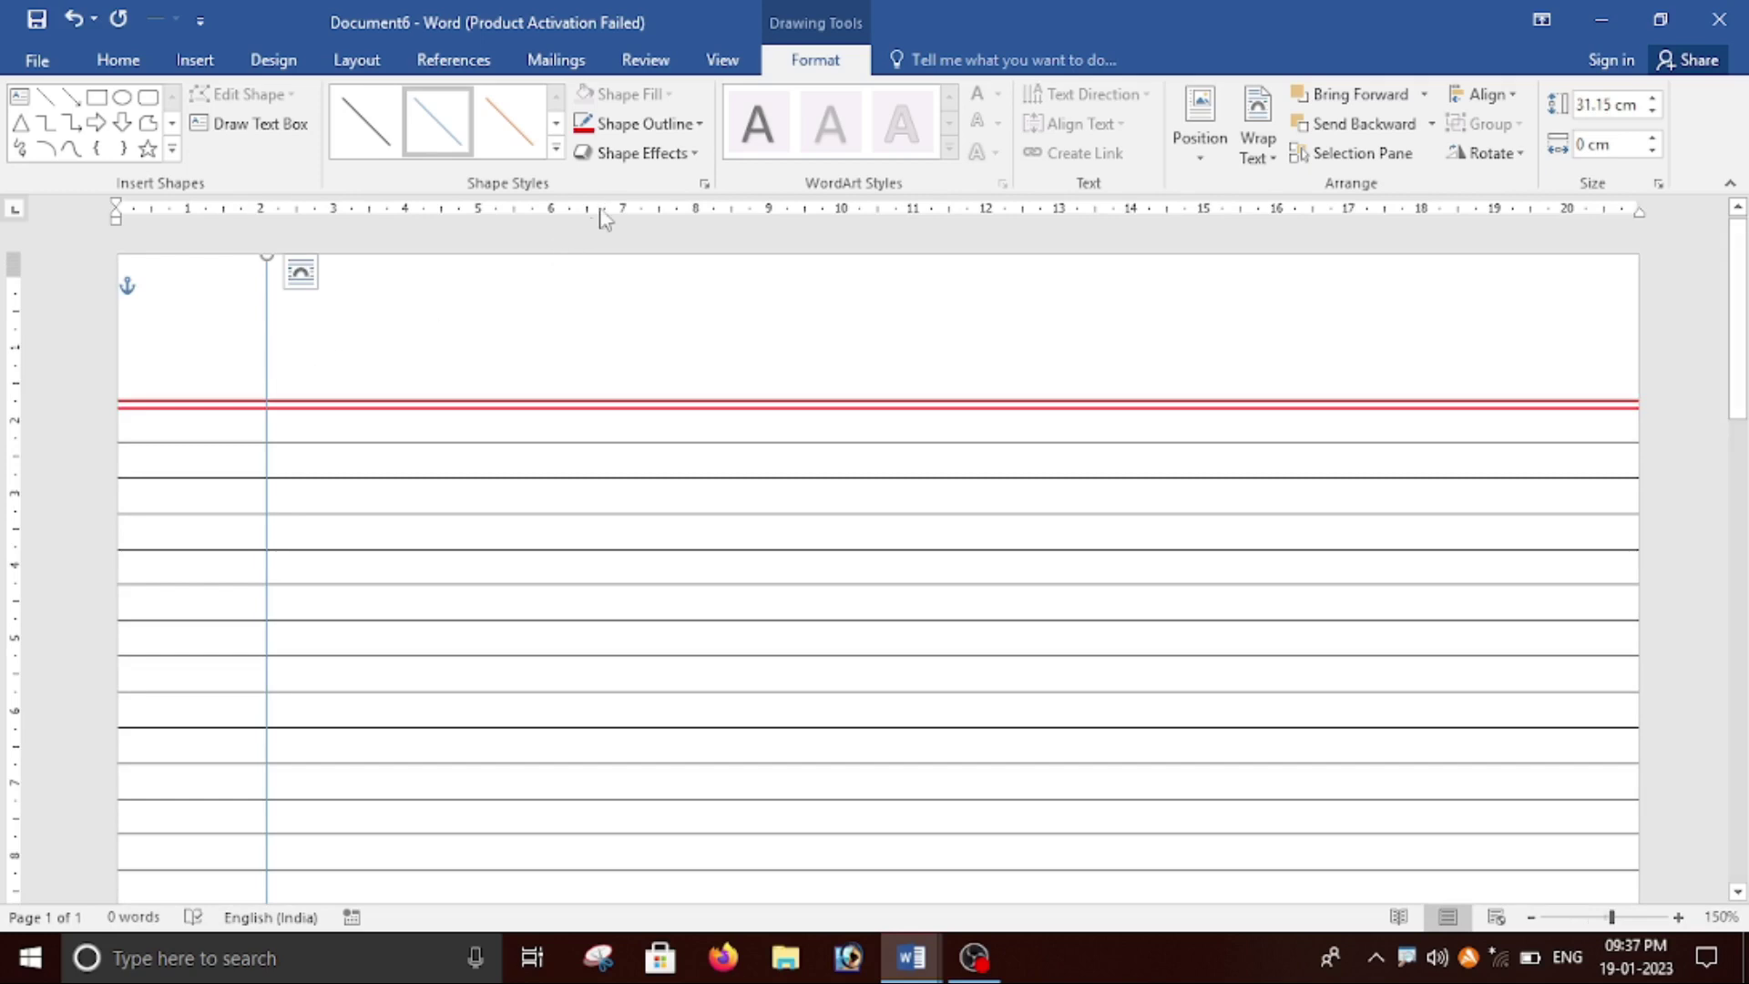
# Step: Give the vertical margin line a red outline with 1 pt weight, then deselect it
pyautogui.click(646, 124)
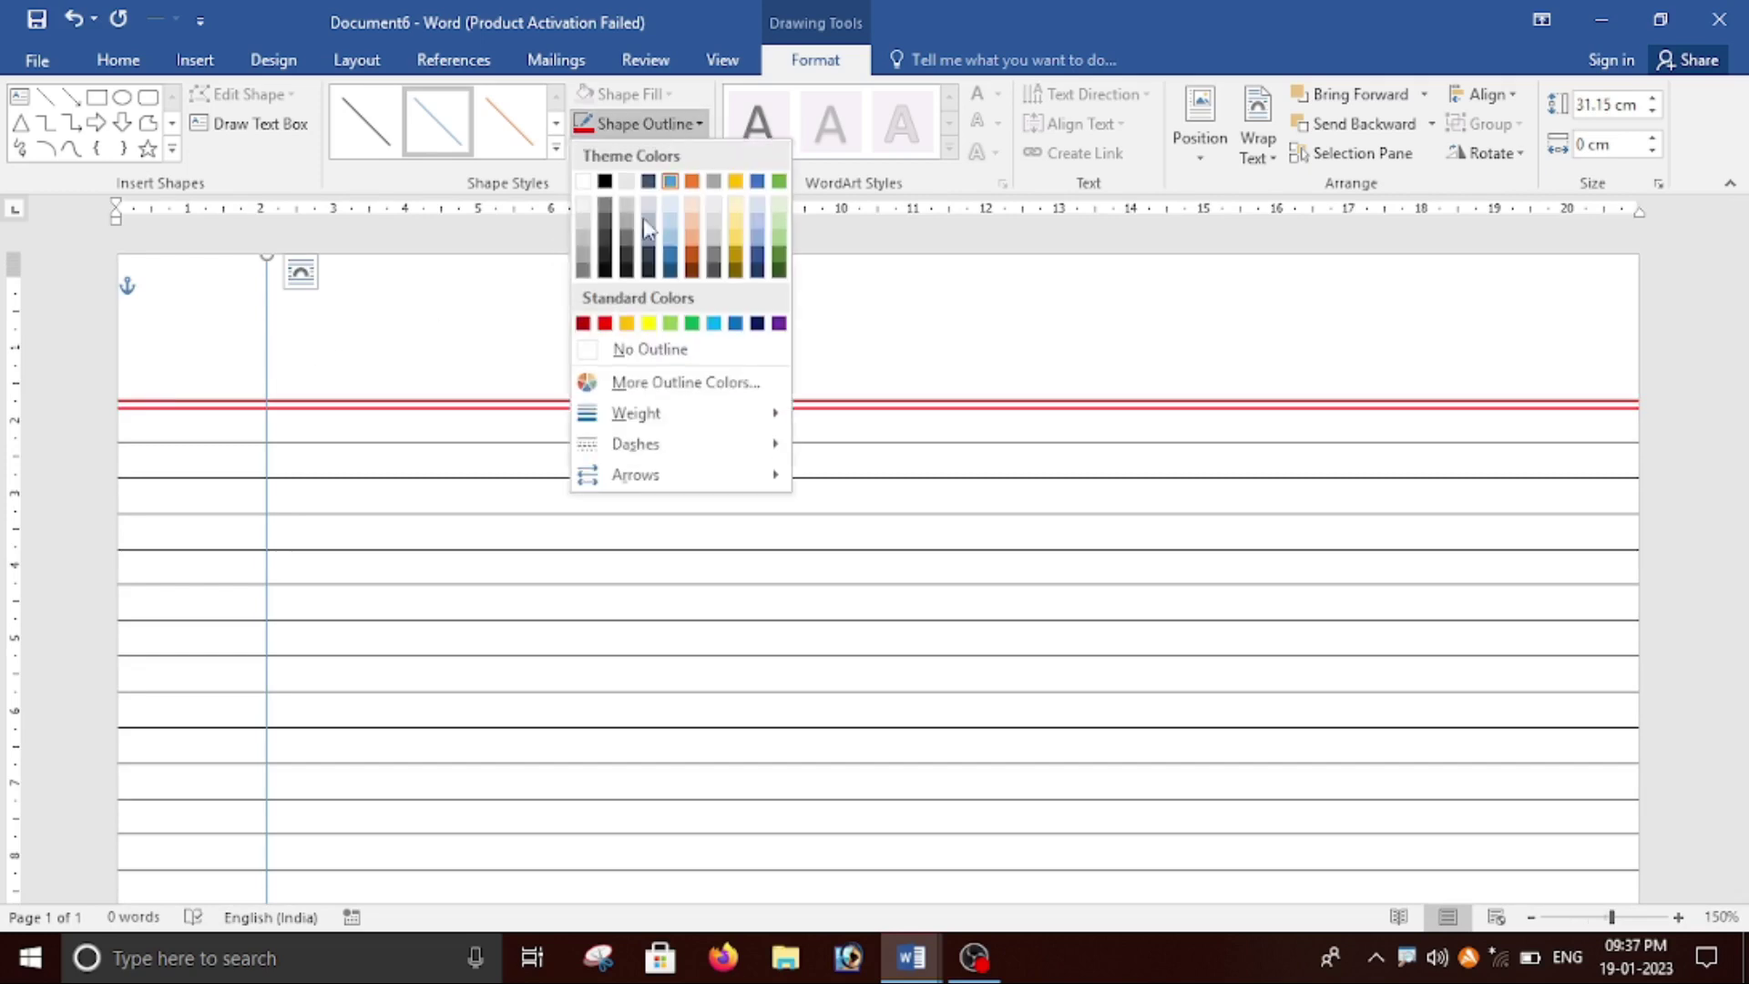
pyautogui.click(604, 324)
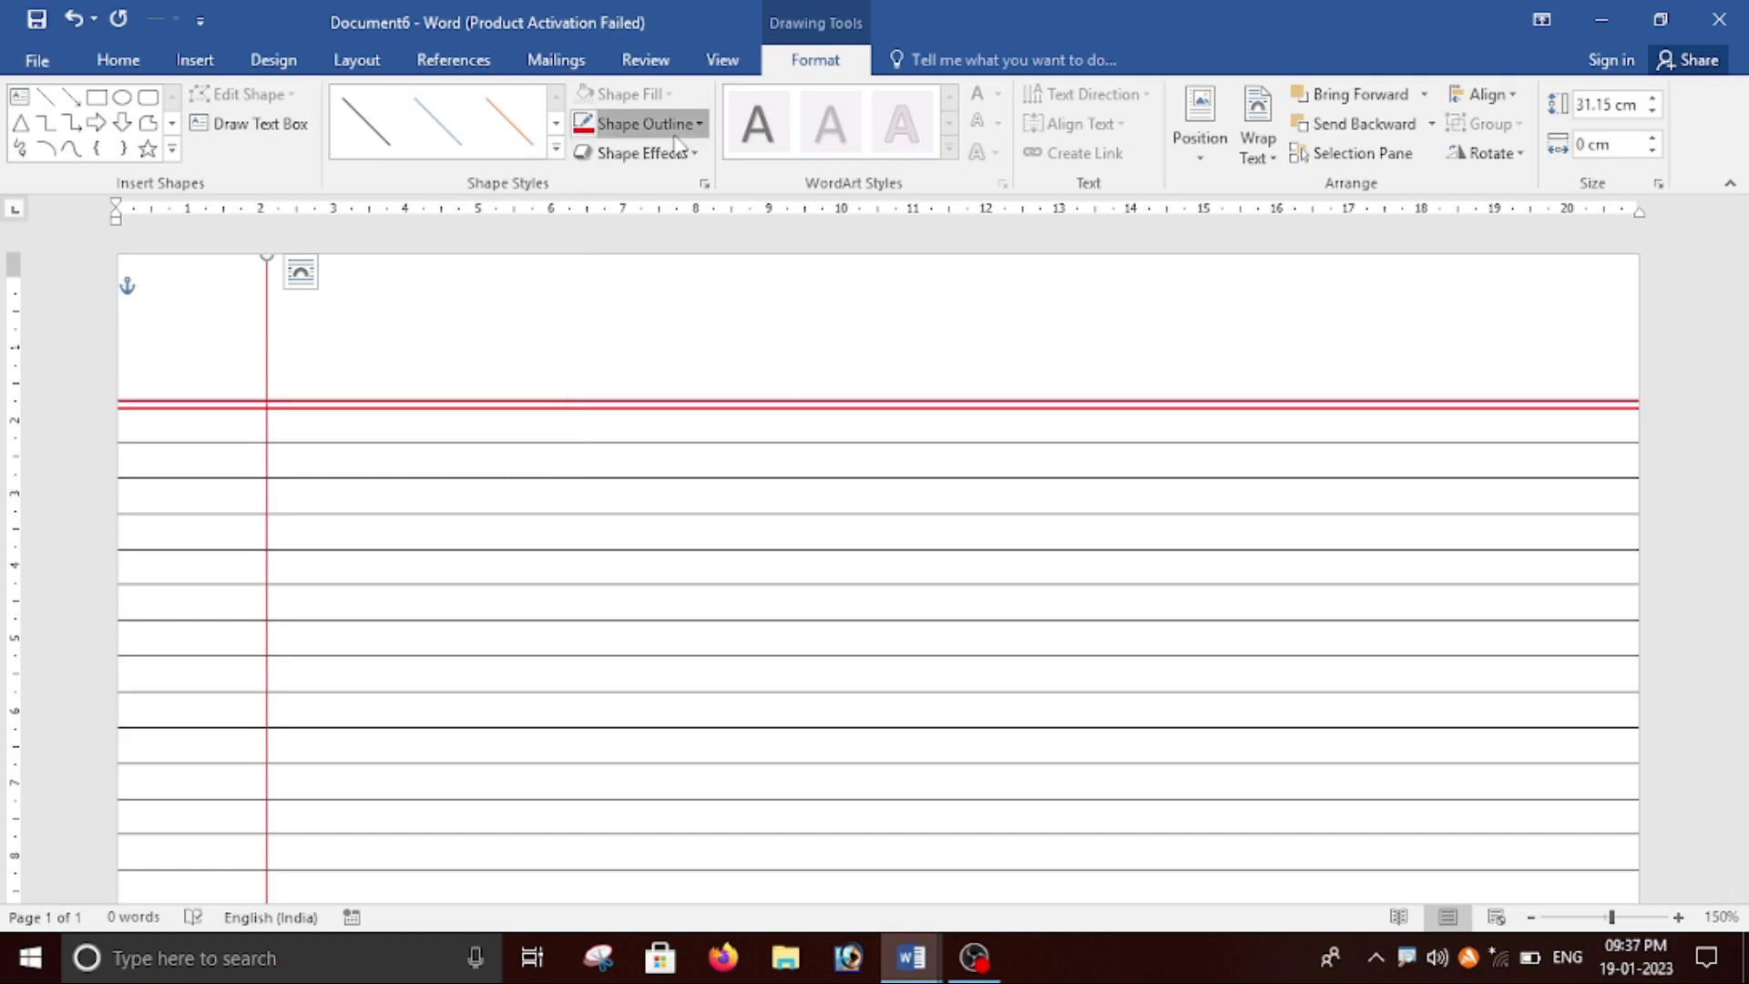
pyautogui.click(637, 124)
pyautogui.moveTo(637, 413)
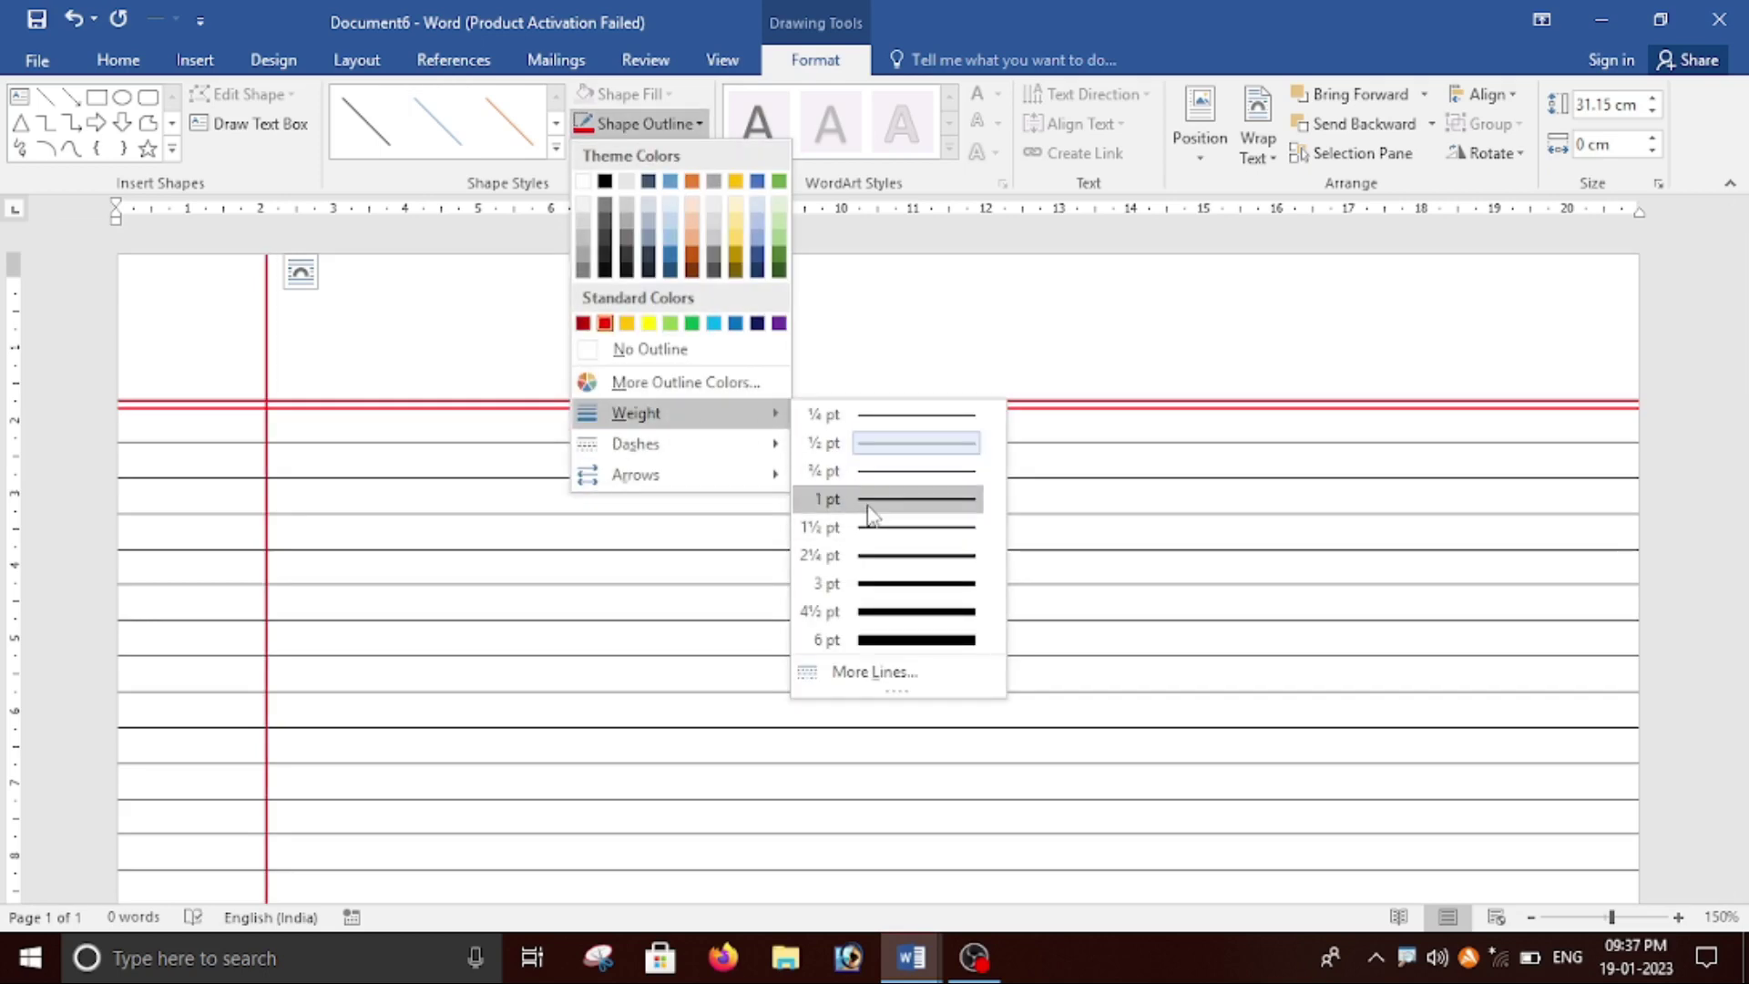
pyautogui.click(866, 499)
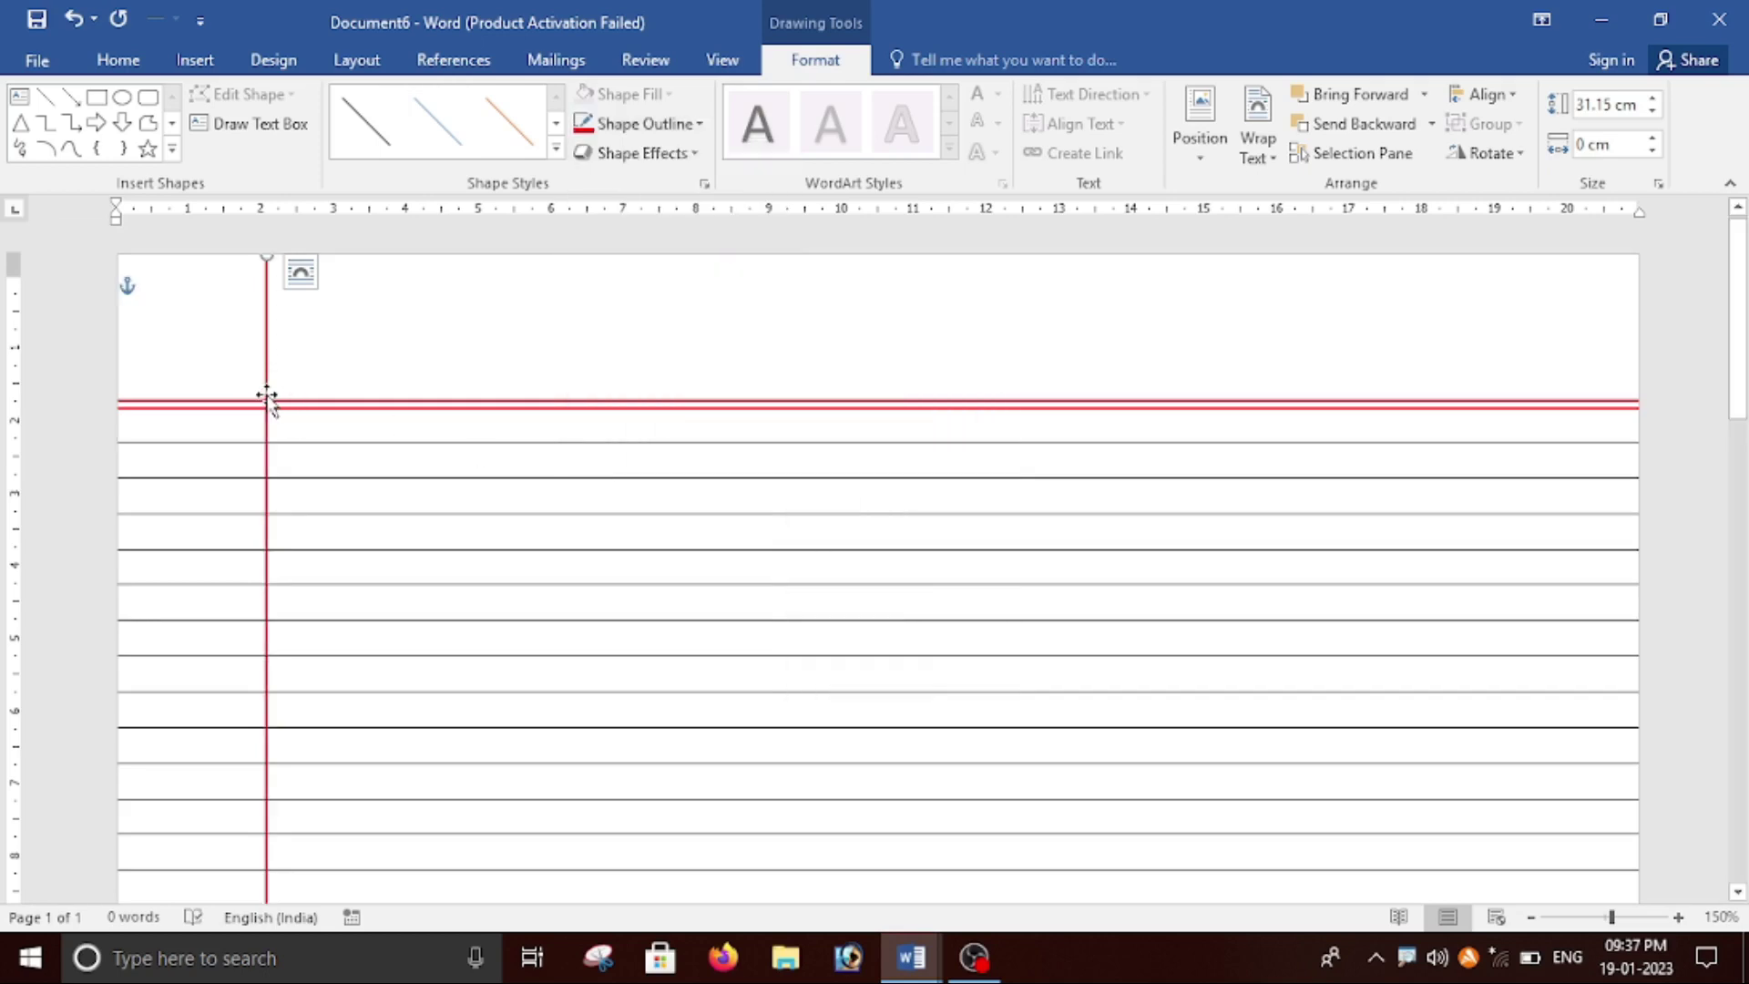
pyautogui.scroll(-5, 454, 540)
pyautogui.scroll(-2, 453, 540)
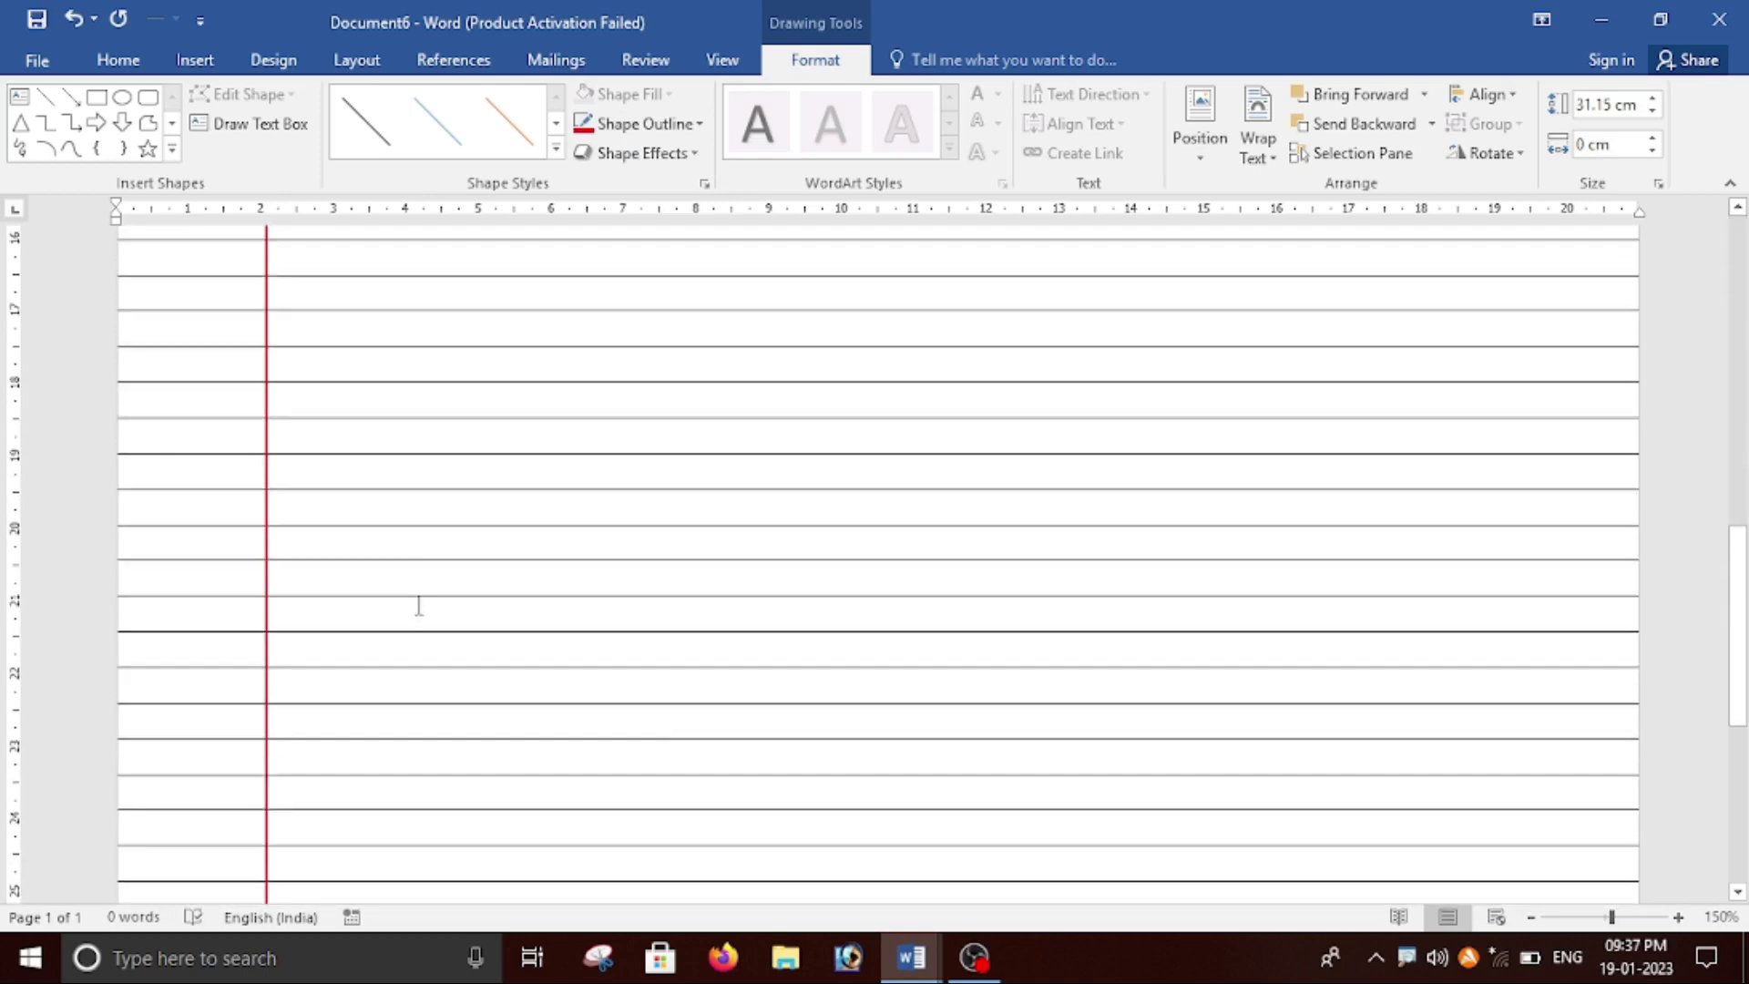
pyautogui.scroll(-1, 415, 625)
pyautogui.scroll(8, 432, 631)
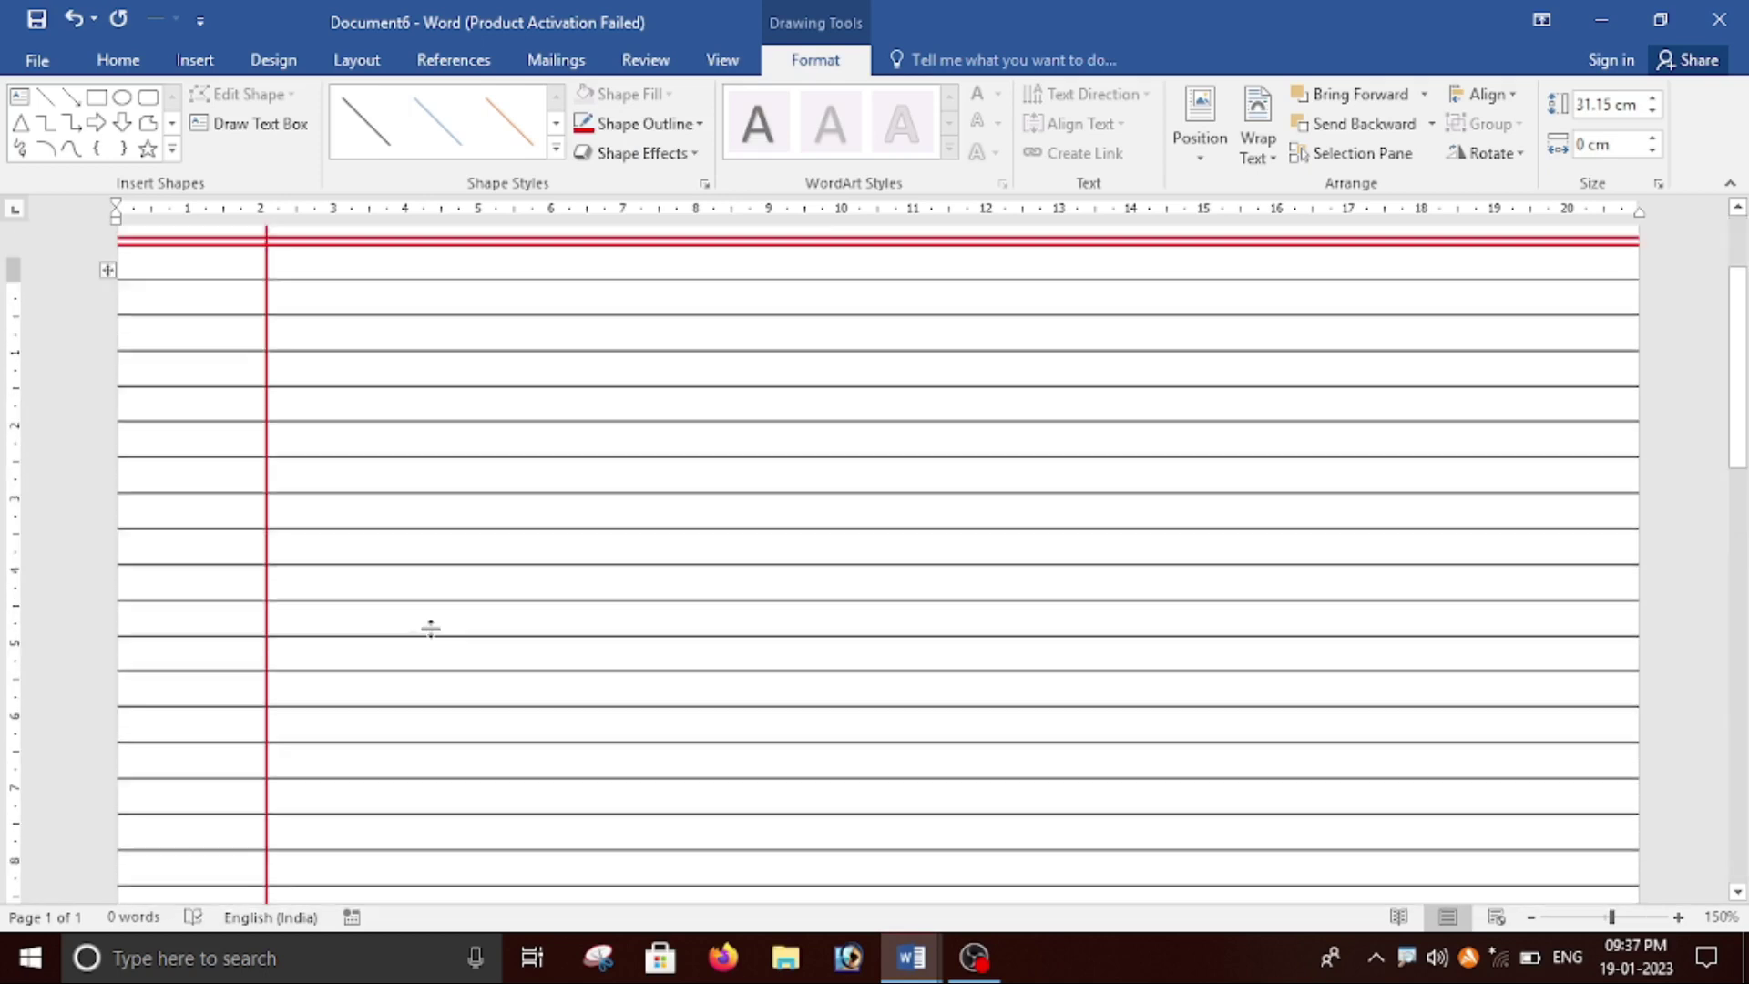
pyautogui.click(418, 331)
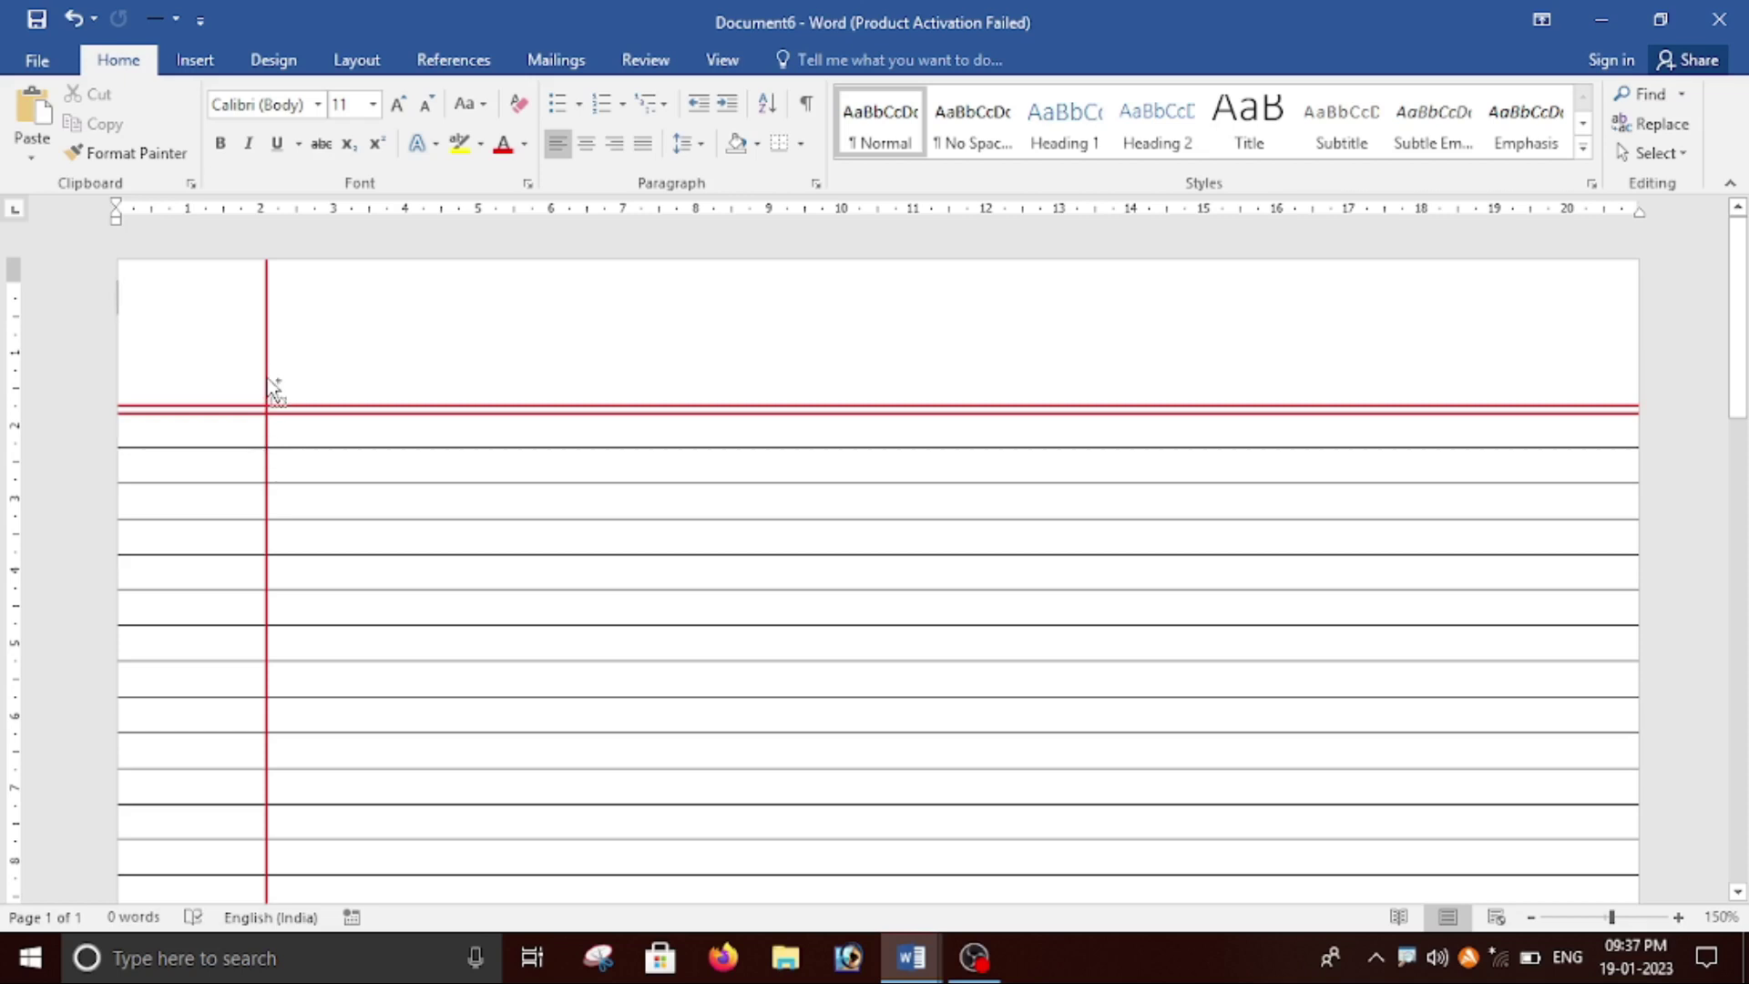
# Step: Duplicate the red margin line just to its left to form a double line
pyautogui.moveTo(268, 378); pyautogui.dragTo(262, 381)
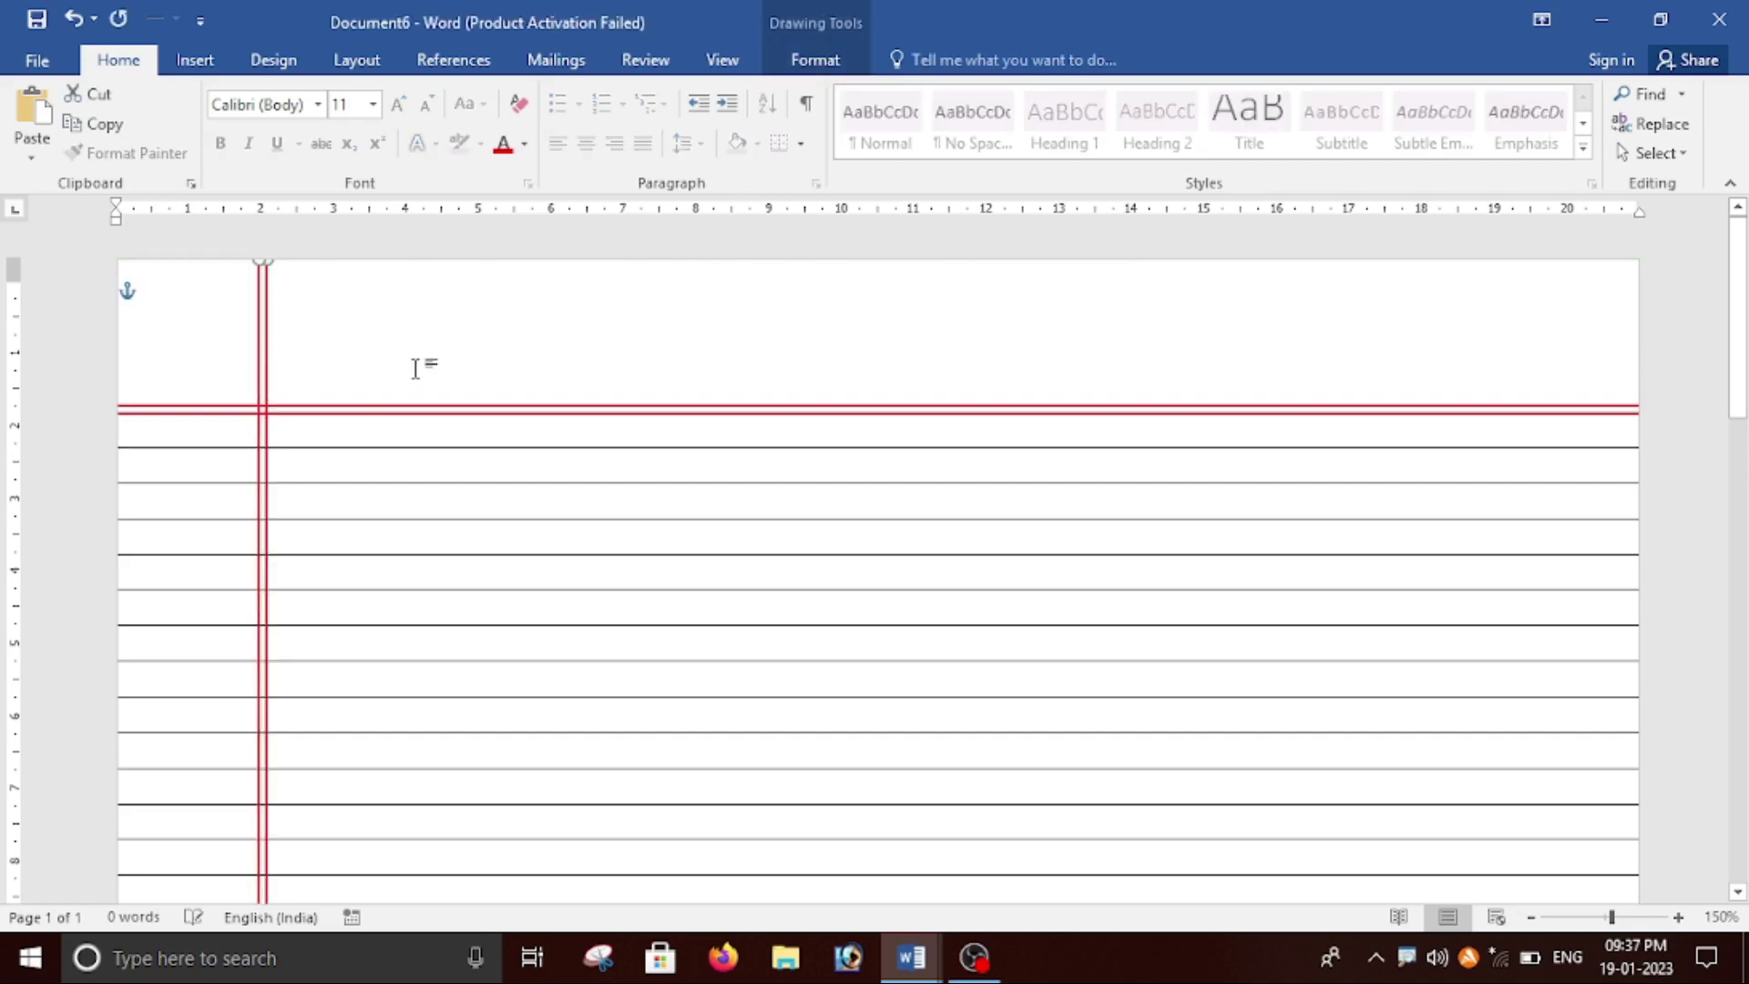
pyautogui.click(496, 460)
pyautogui.keyDown('ctrl'); pyautogui.scroll(-7, 502, 480); pyautogui.keyUp('ctrl')
pyautogui.keyDown('ctrl'); pyautogui.scroll(-4, 501, 480); pyautogui.keyUp('ctrl')
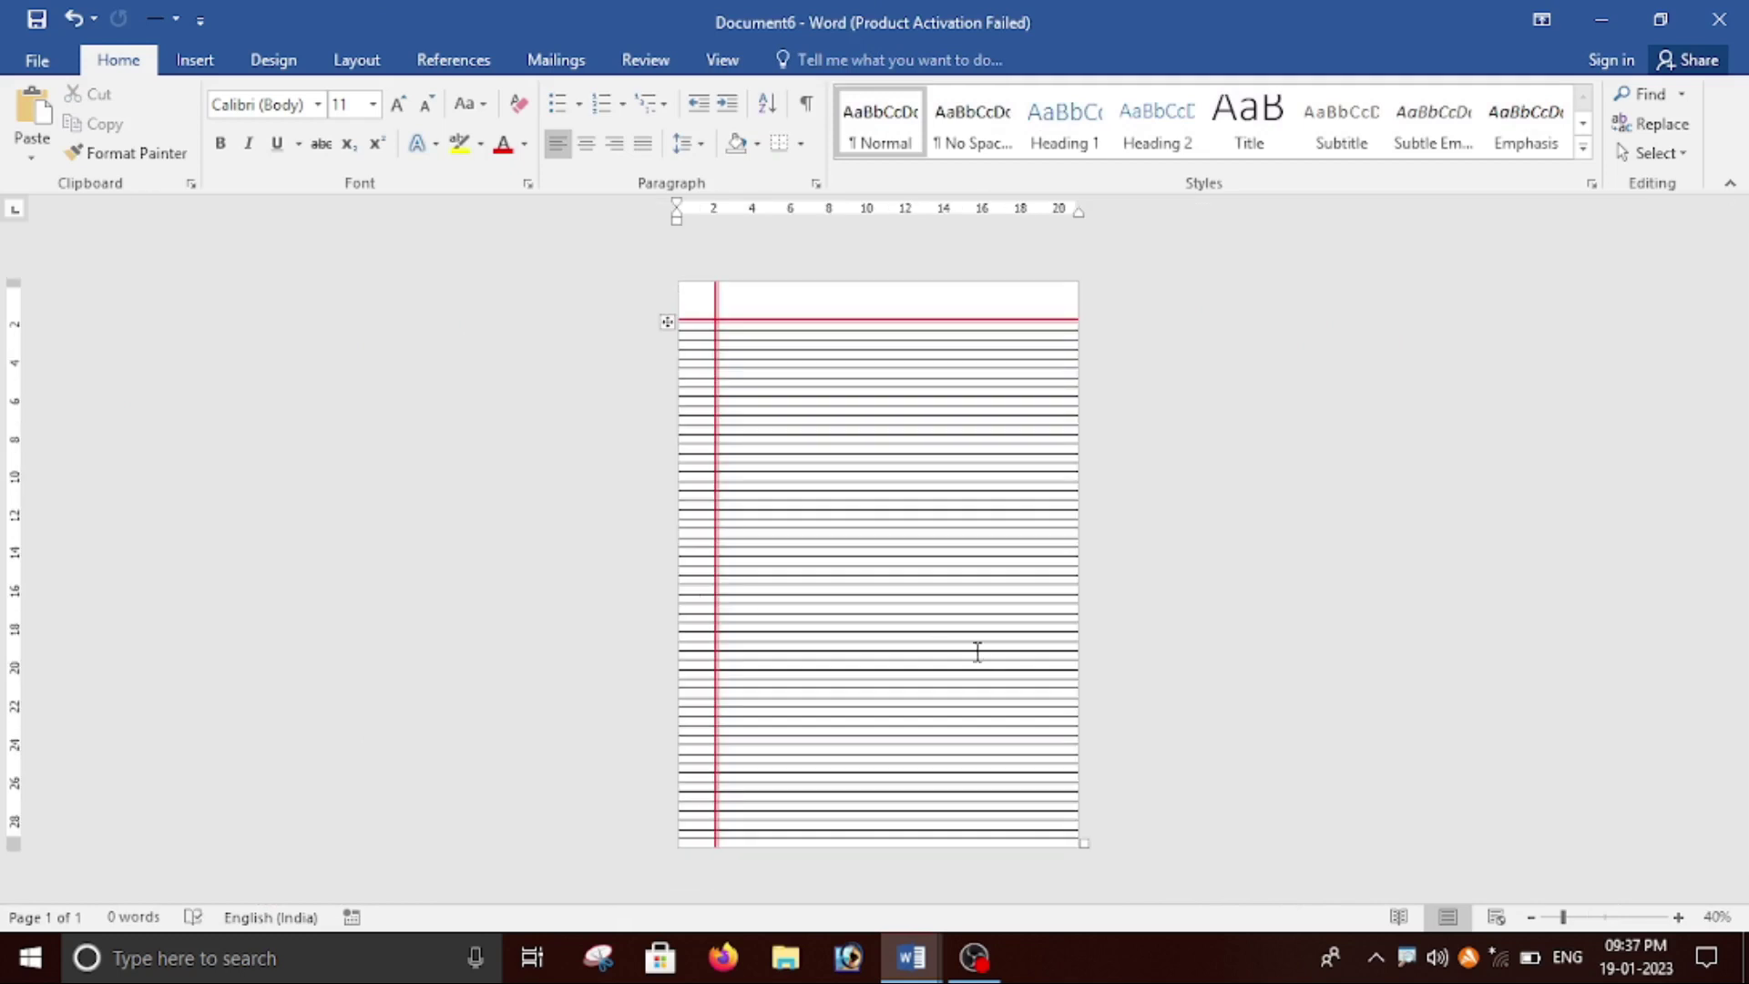
pyautogui.keyDown('ctrl'); pyautogui.scroll(5, 975, 647); pyautogui.keyUp('ctrl')
pyautogui.keyDown('ctrl'); pyautogui.scroll(4, 1003, 648); pyautogui.keyUp('ctrl')
pyautogui.keyDown('ctrl'); pyautogui.scroll(1, 1000, 653); pyautogui.keyUp('ctrl')
pyautogui.keyDown('ctrl'); pyautogui.scroll(1, 987, 664); pyautogui.keyUp('ctrl')
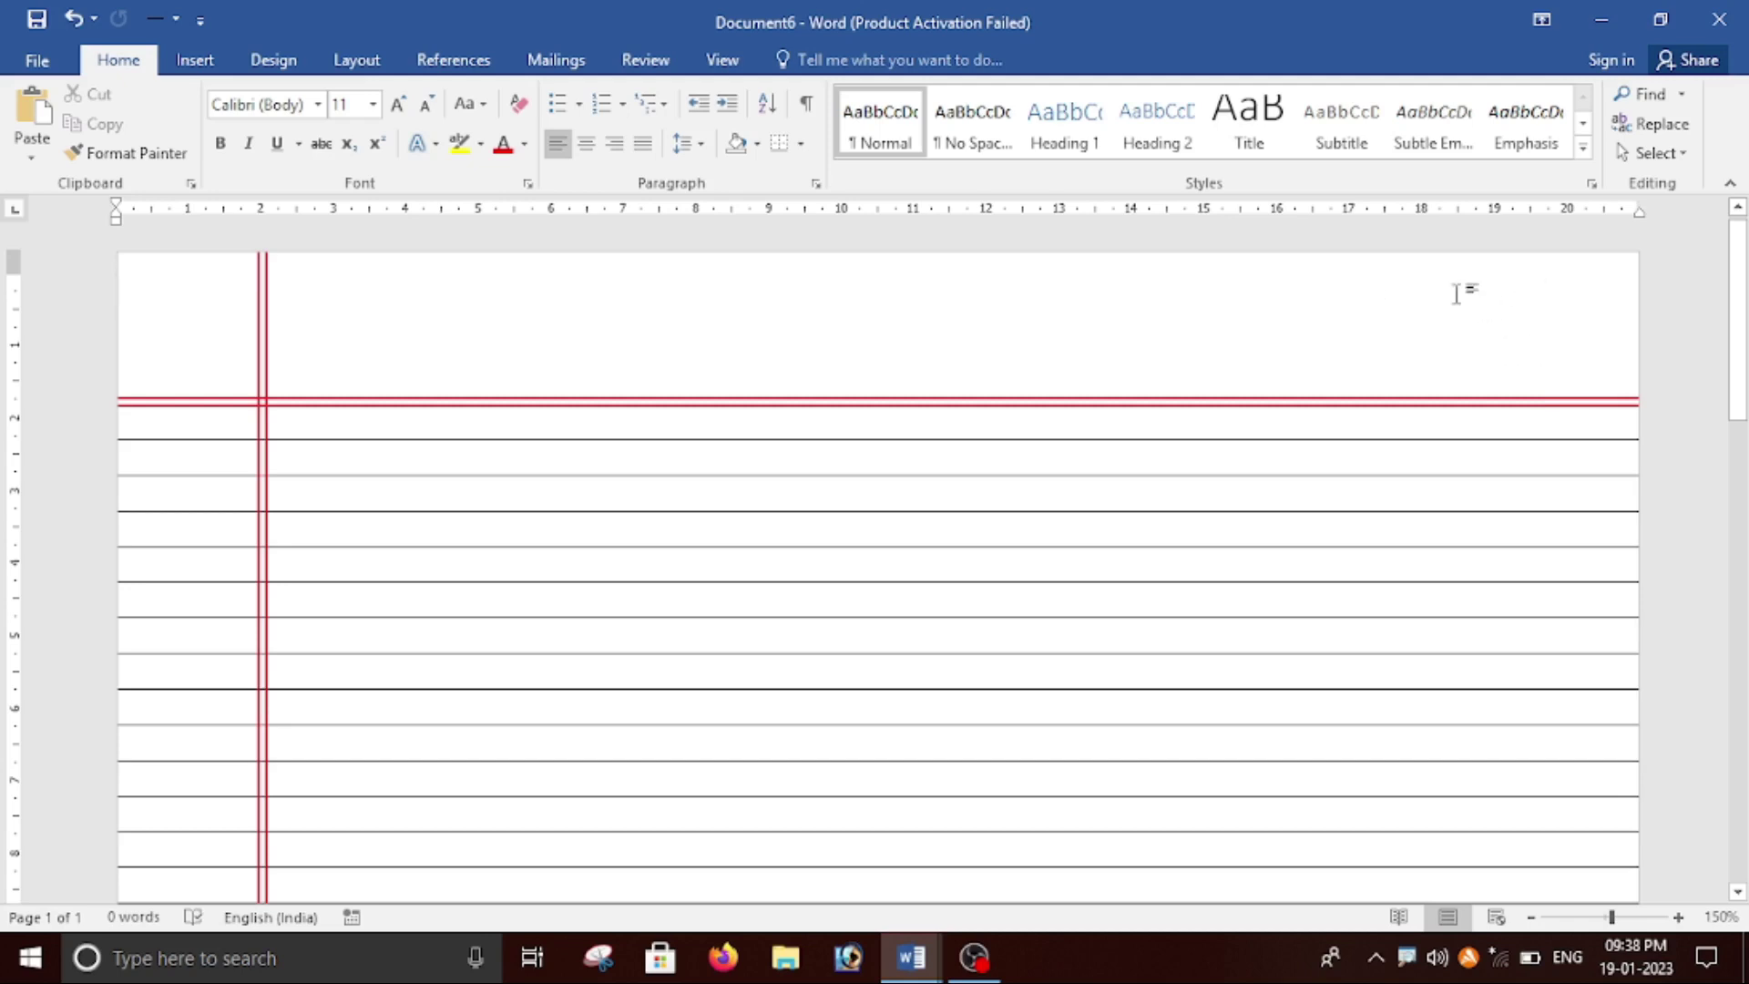
# Step: Draw a rounded rectangle in the page's top-right corner above the red lines
pyautogui.click(194, 60)
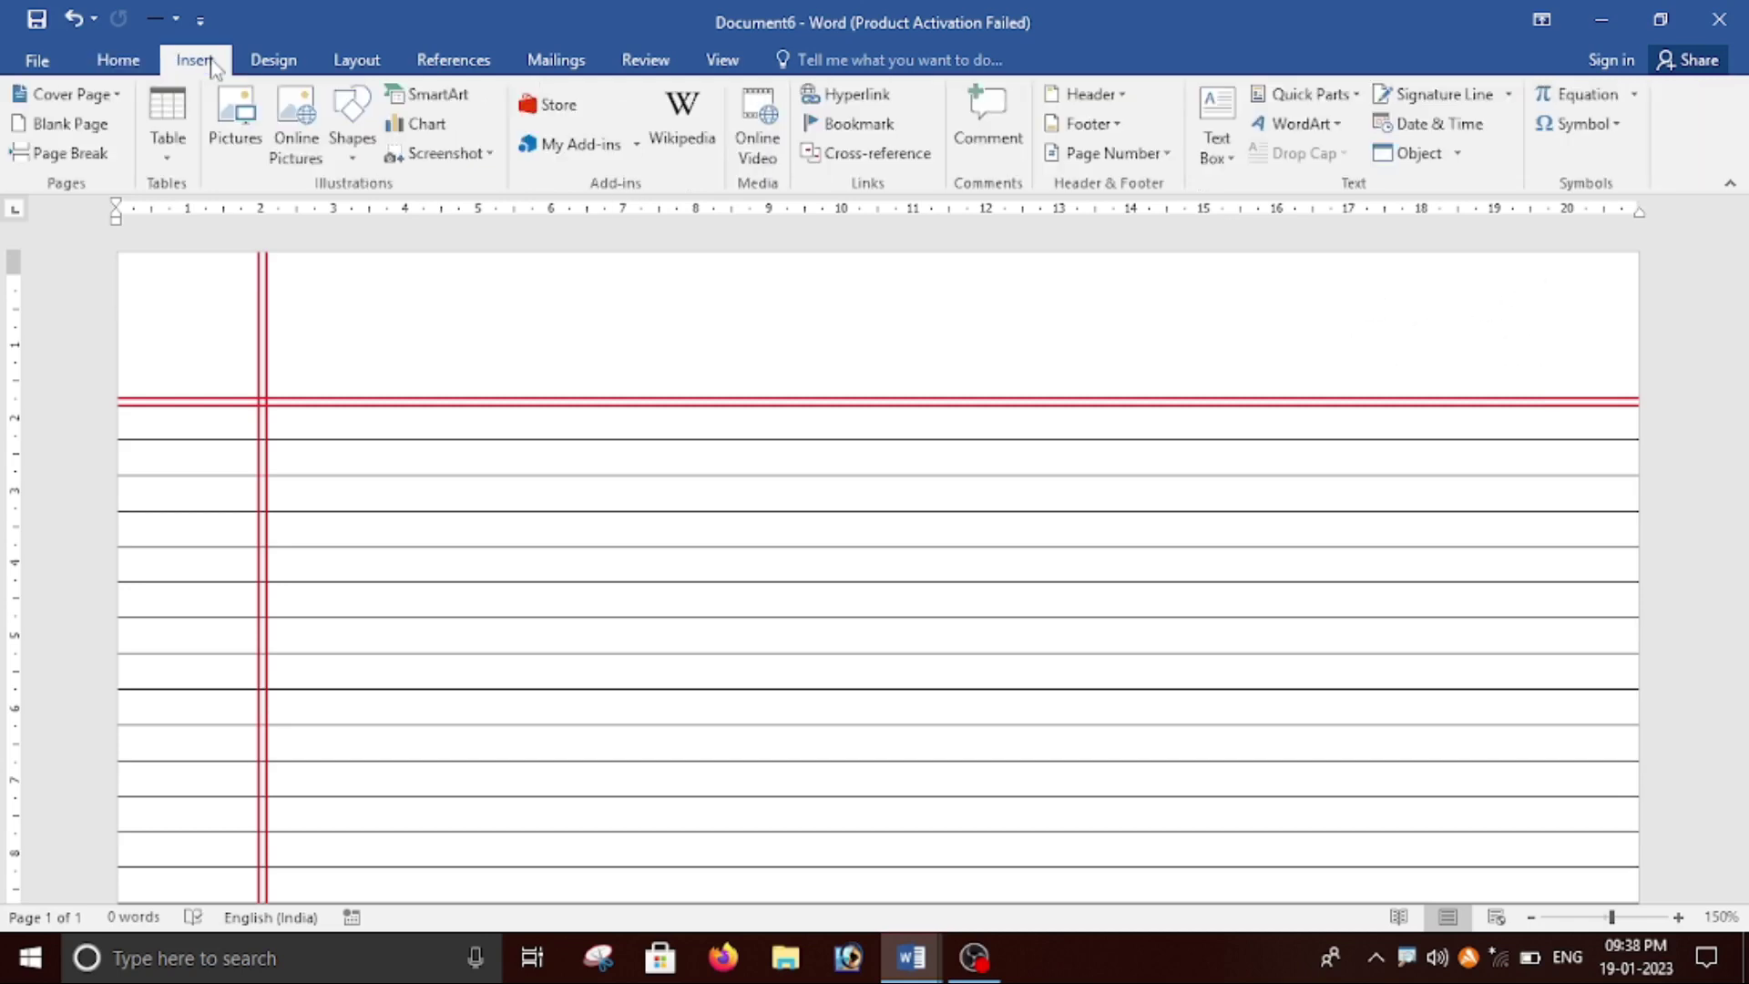
pyautogui.click(353, 157)
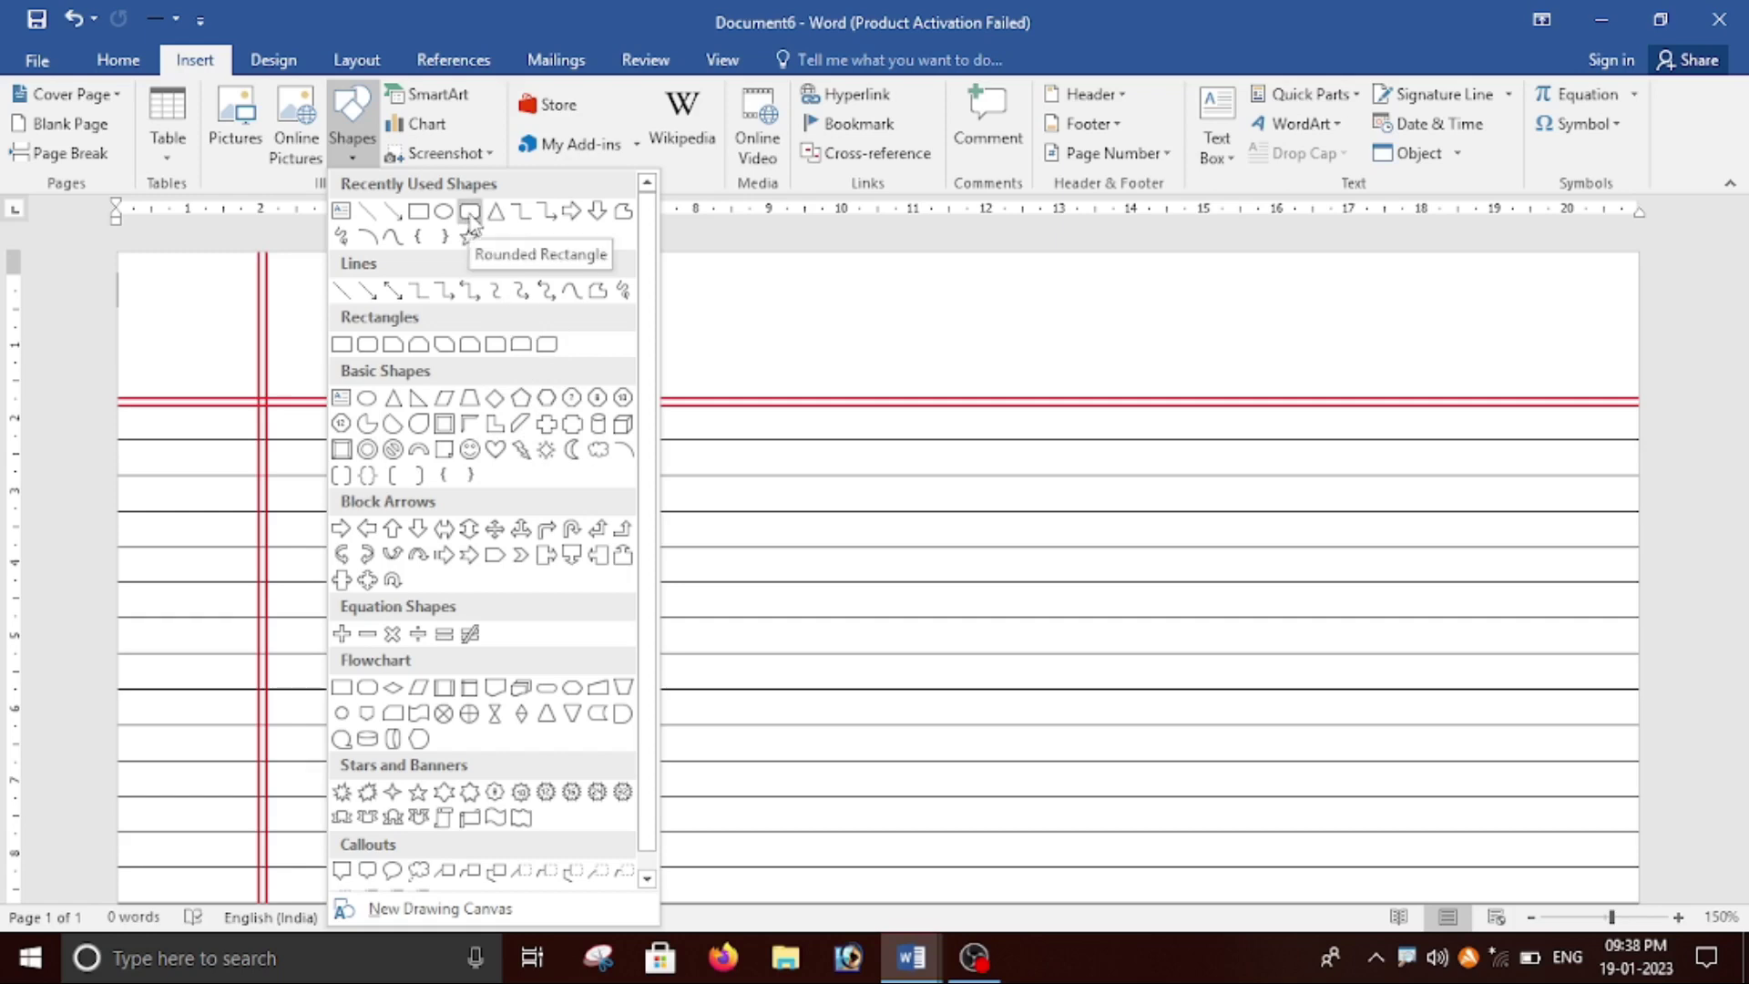
pyautogui.click(470, 213)
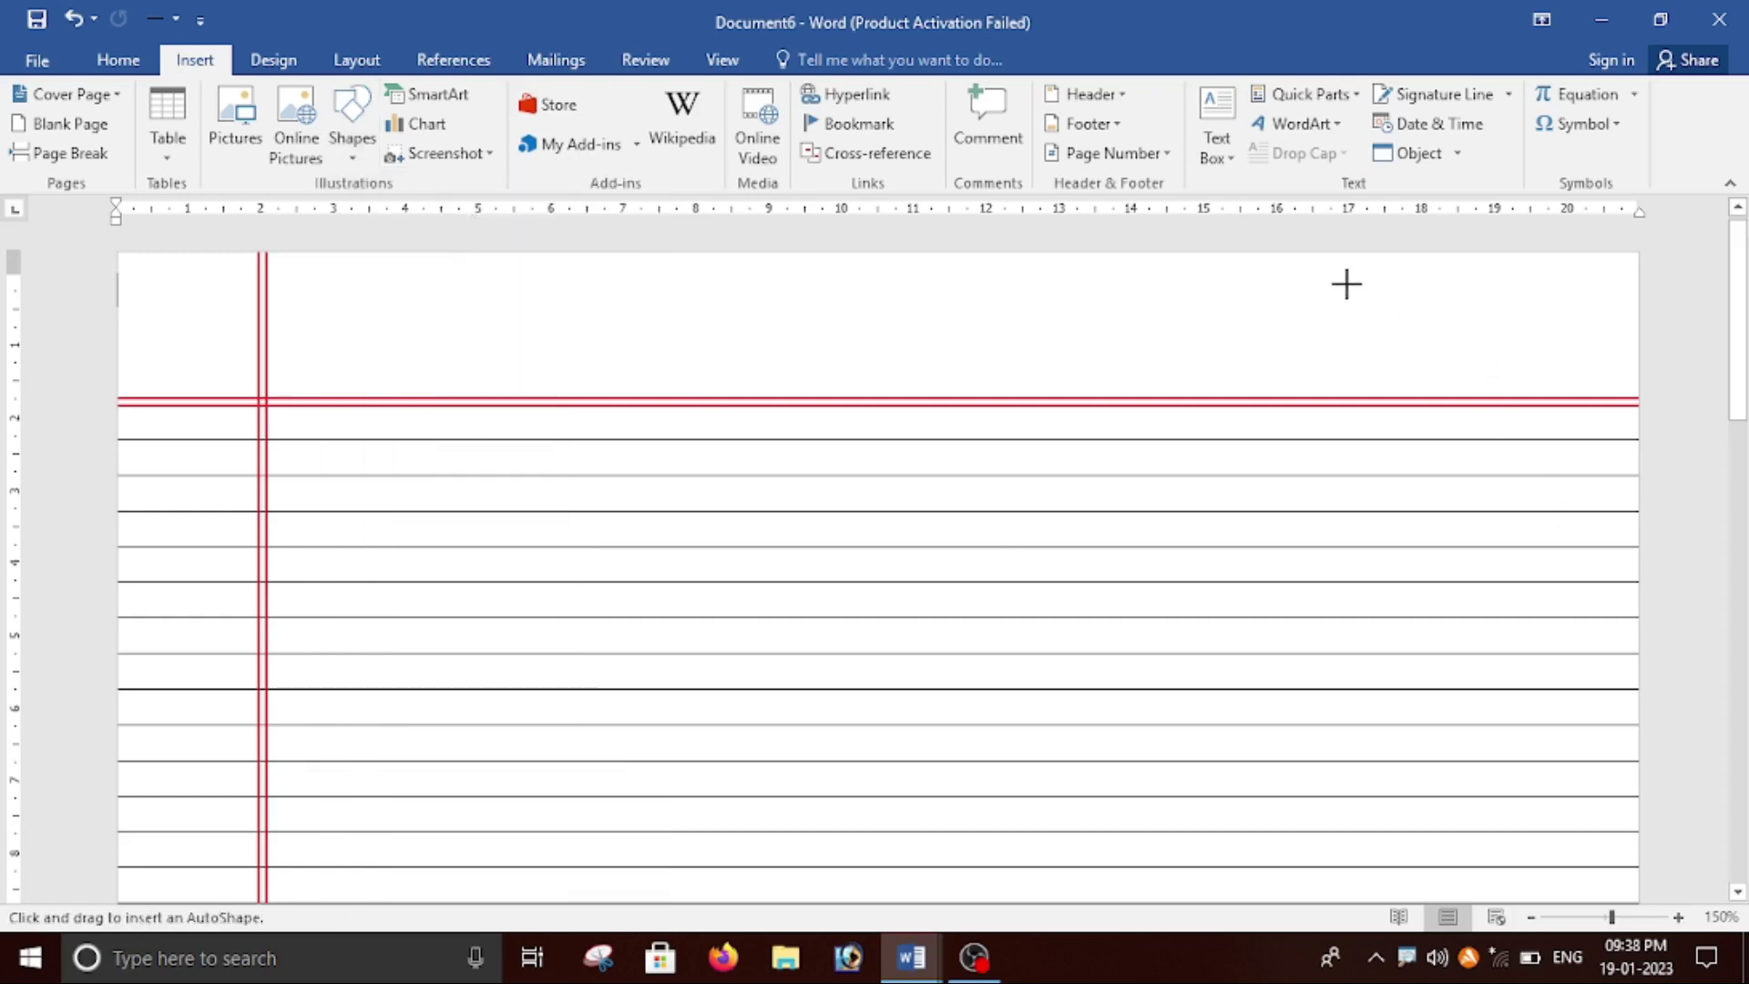
pyautogui.moveTo(1332, 273); pyautogui.dragTo(1630, 379)
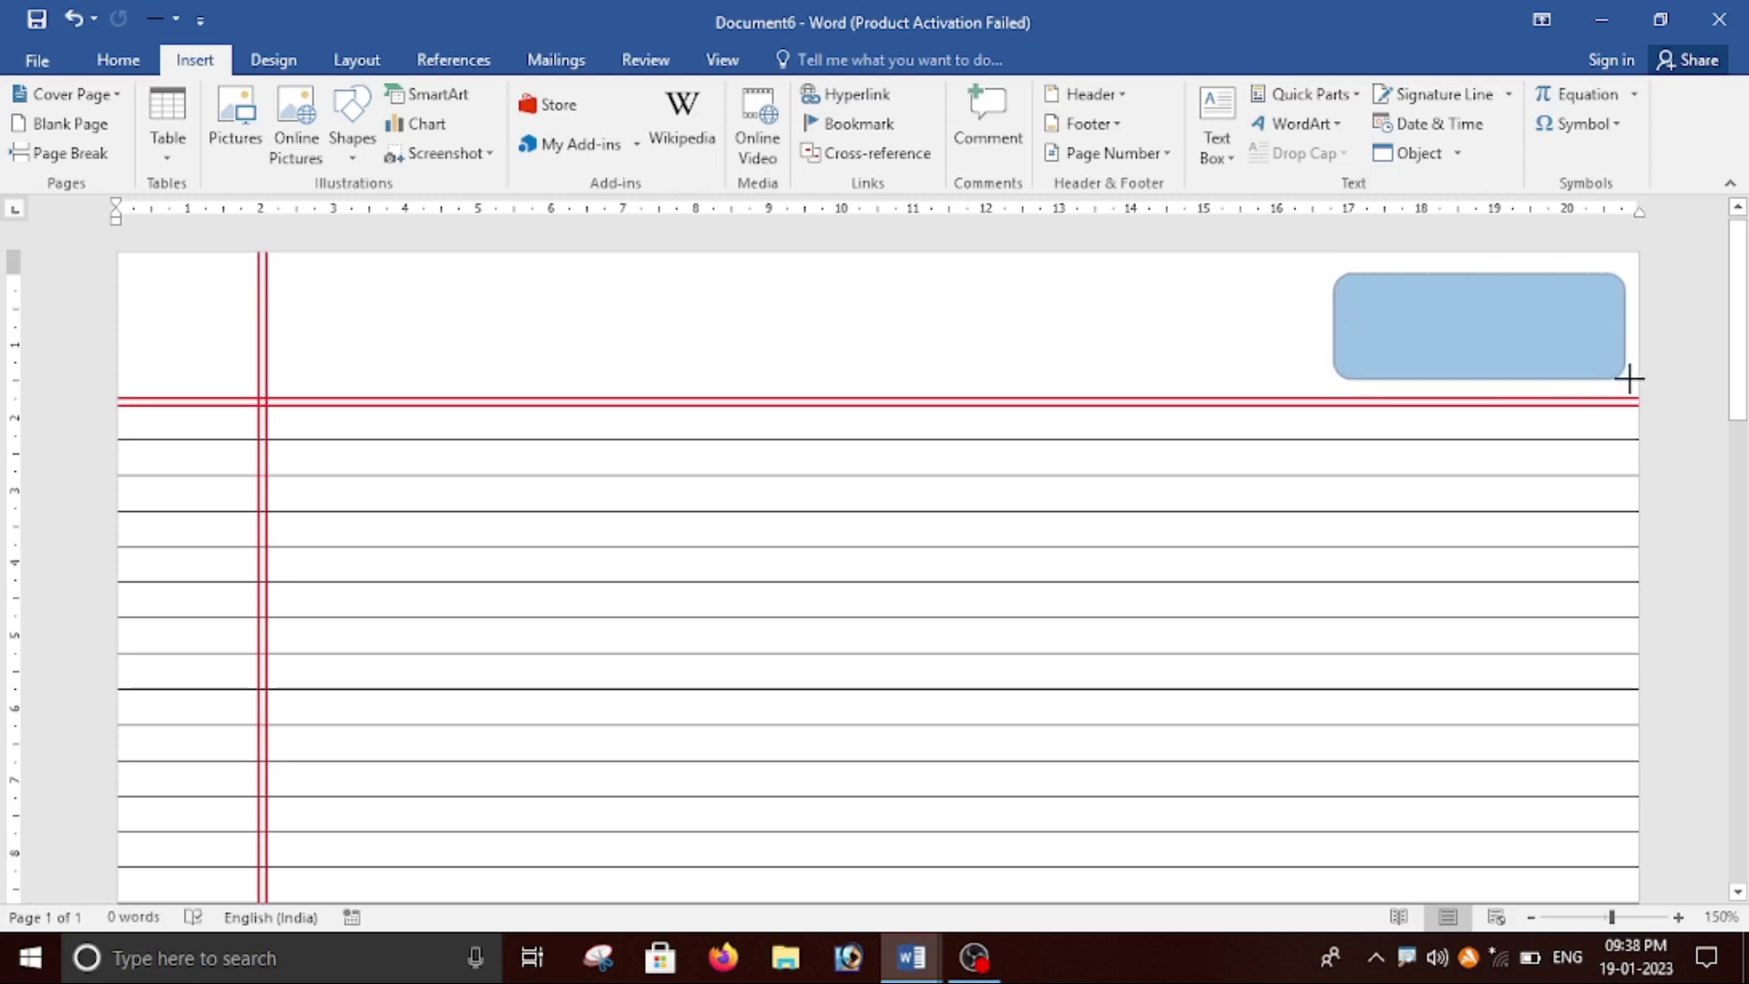
# Step: Nudge the rounded rectangle left, set it to No Fill with a red outline
pyautogui.moveTo(1506, 339); pyautogui.dragTo(1477, 328)
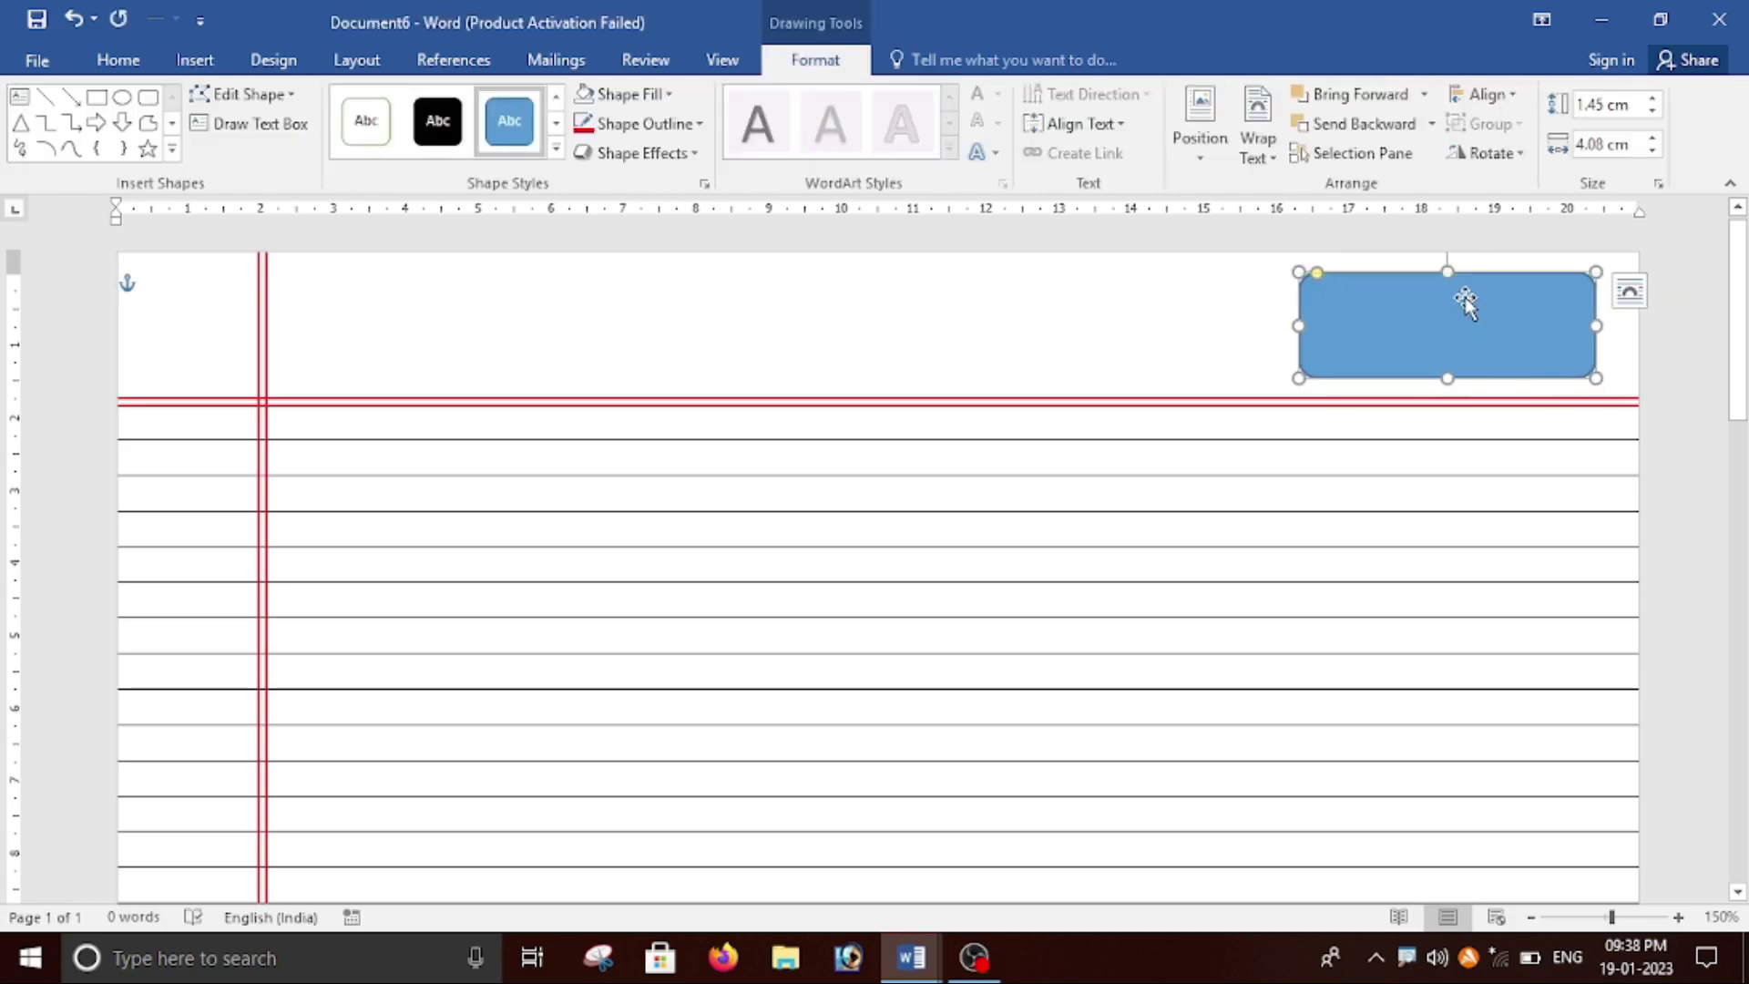
pyautogui.click(667, 94)
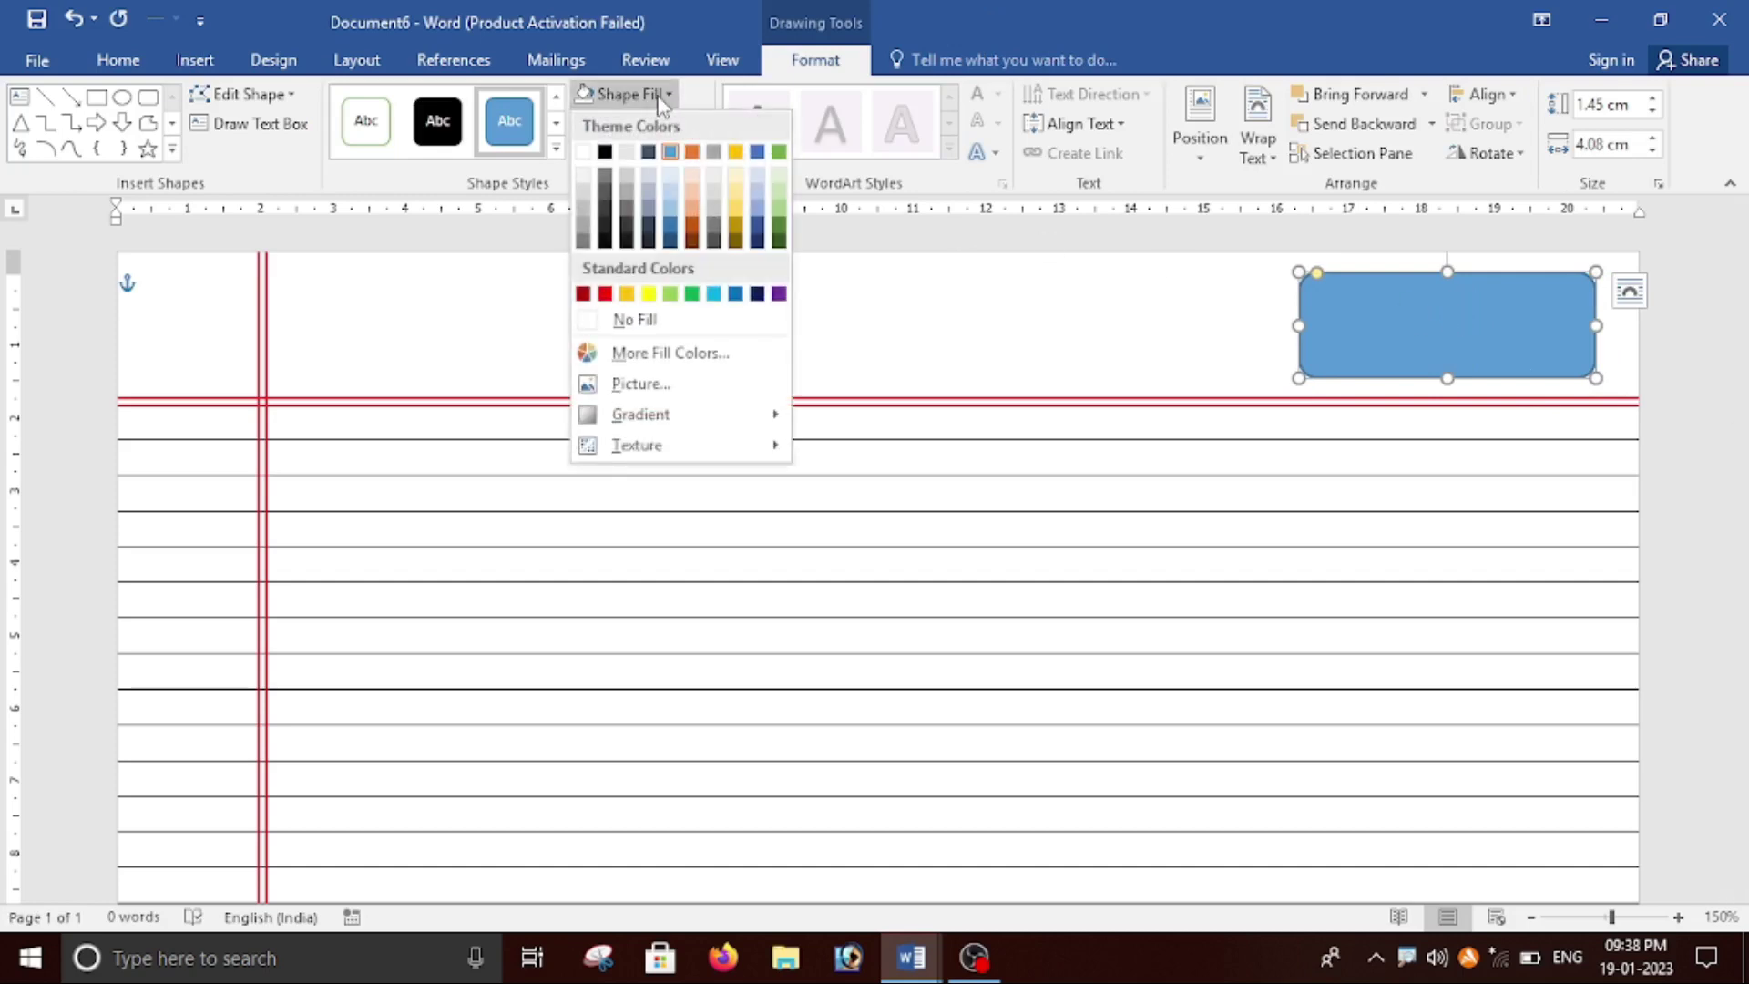
pyautogui.click(646, 321)
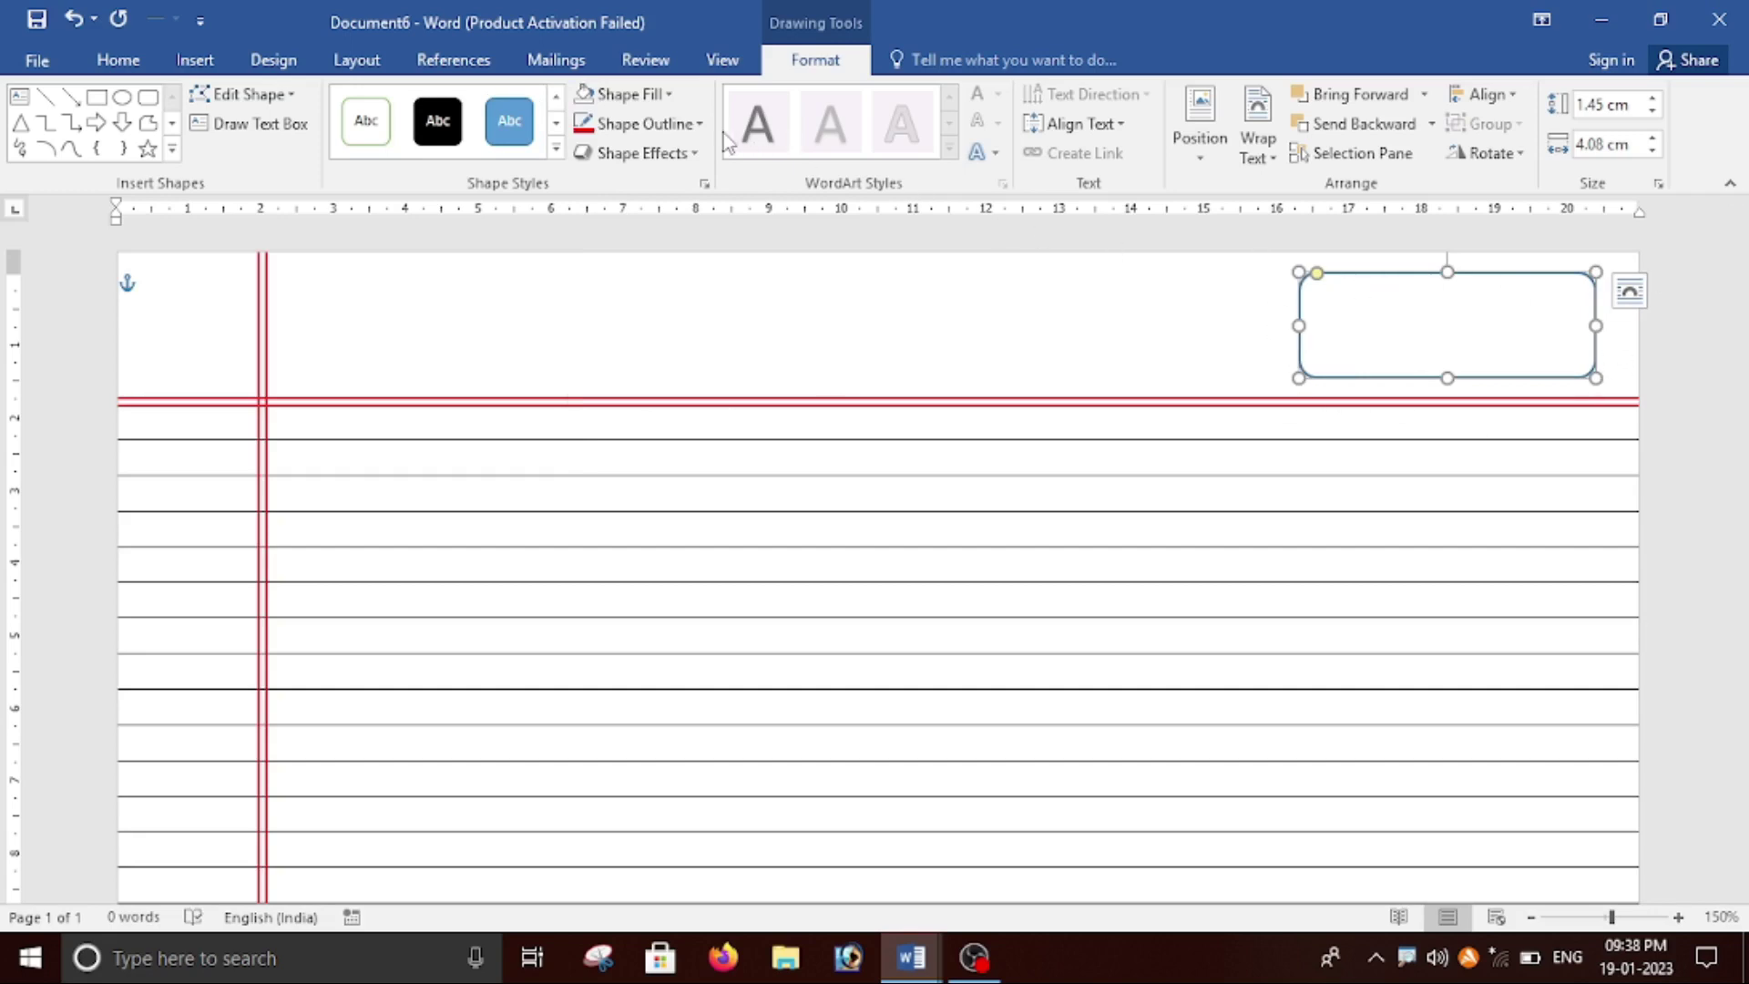
pyautogui.click(678, 125)
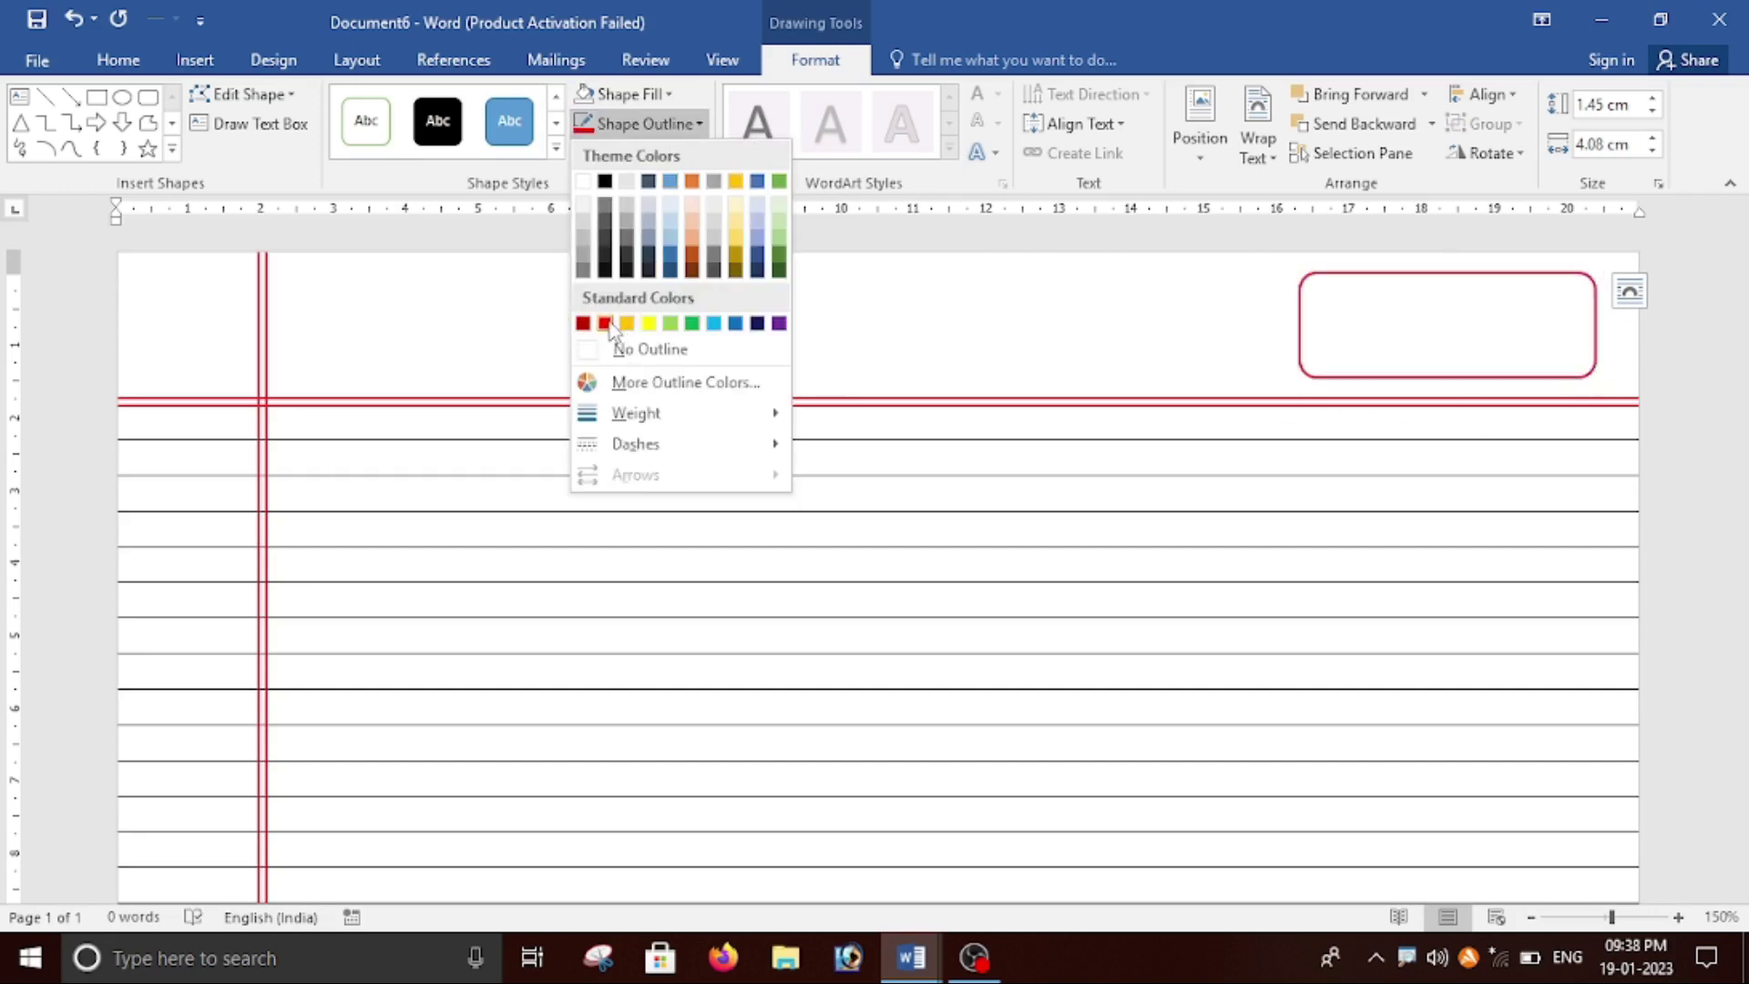
pyautogui.click(605, 323)
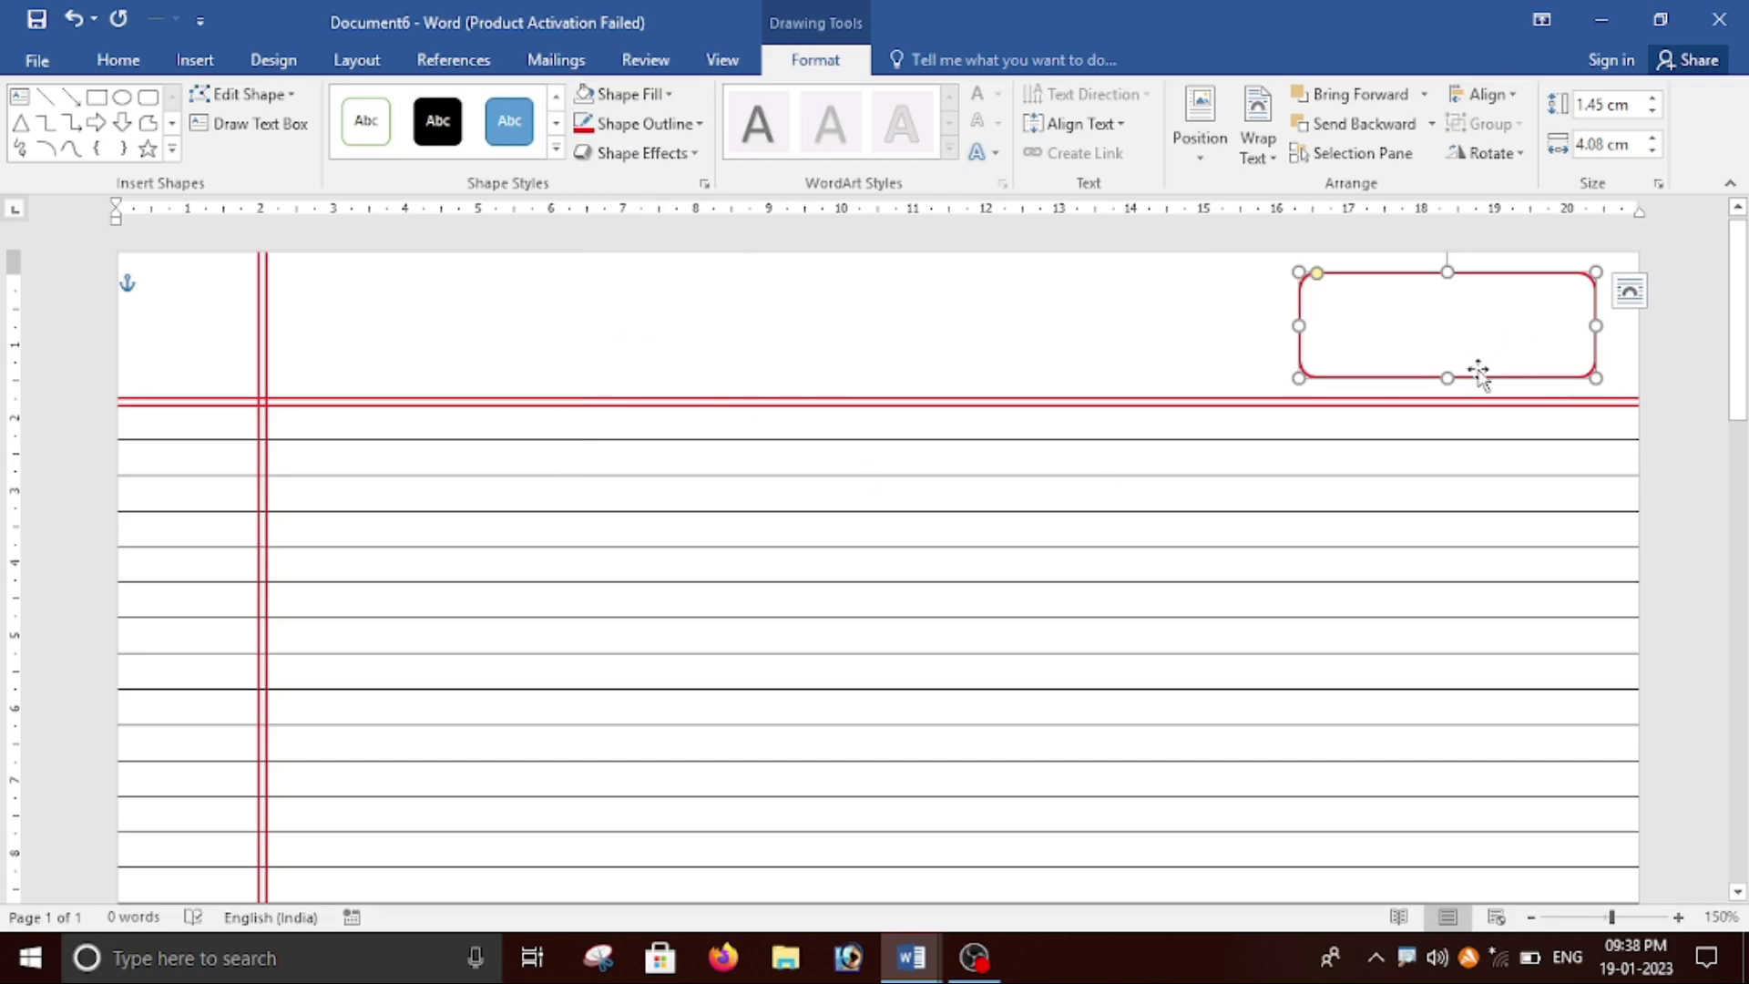
# Step: Add left-aligned text 'Date' inside the rounded rectangle and colour it red
pyautogui.rightClick(1478, 373)
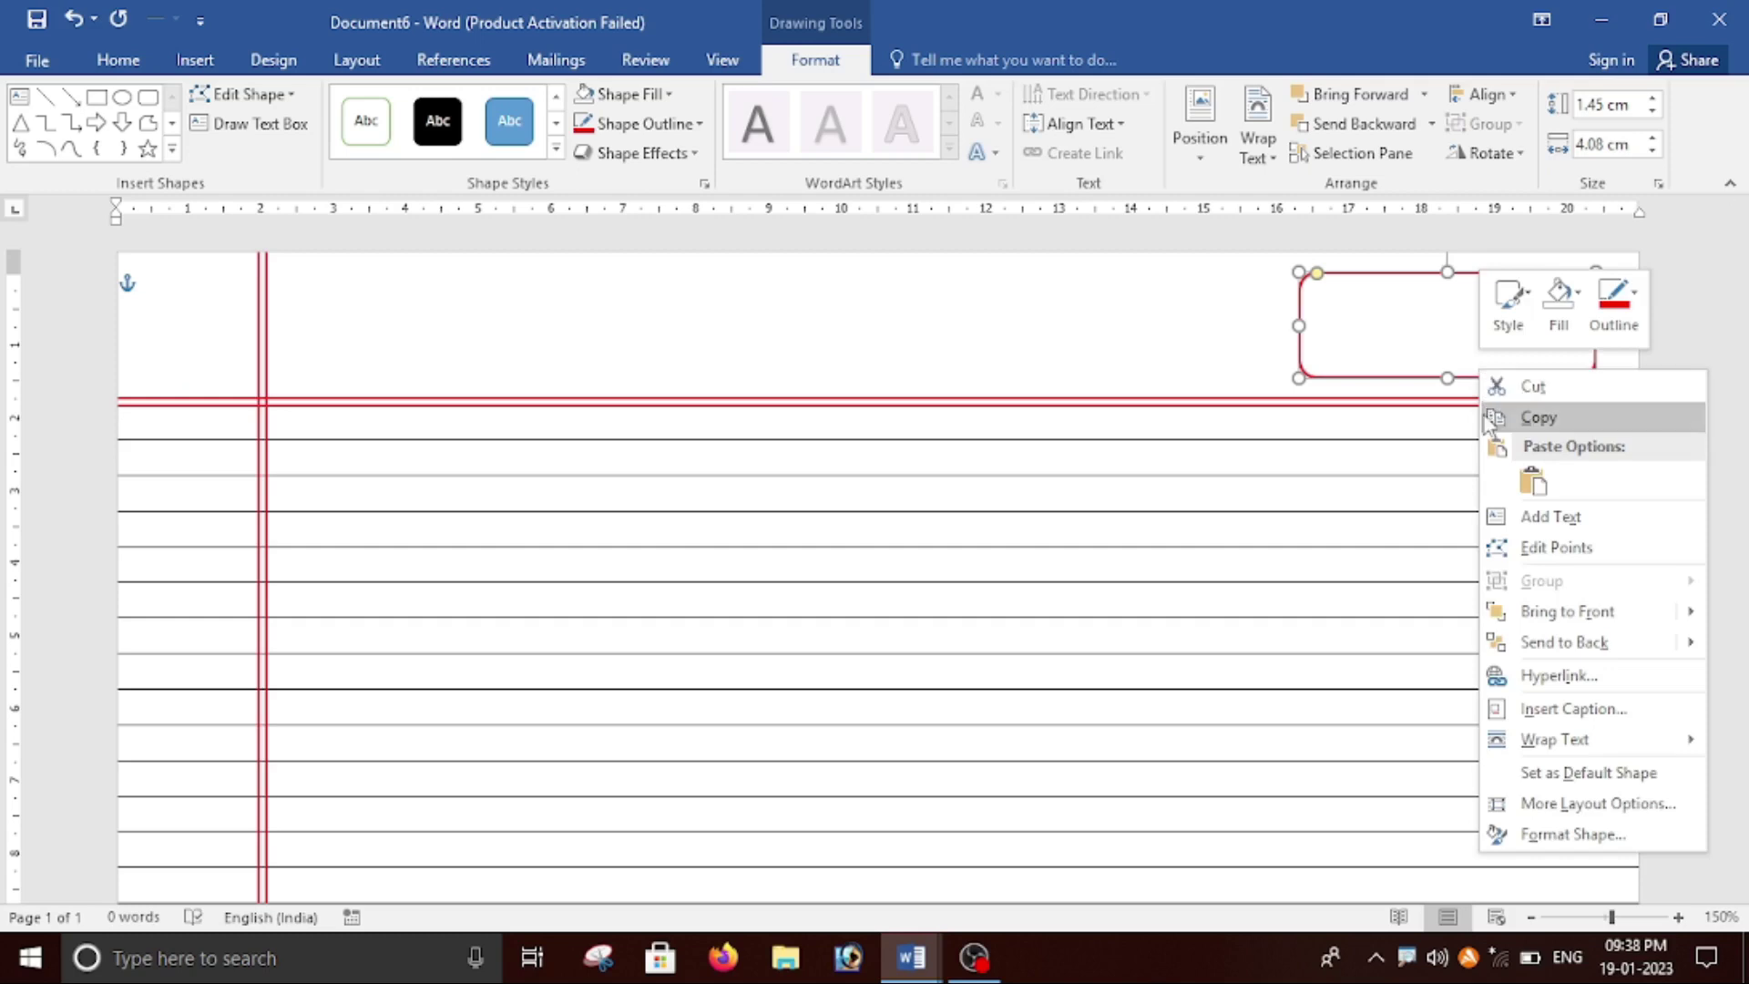
pyautogui.click(1548, 515)
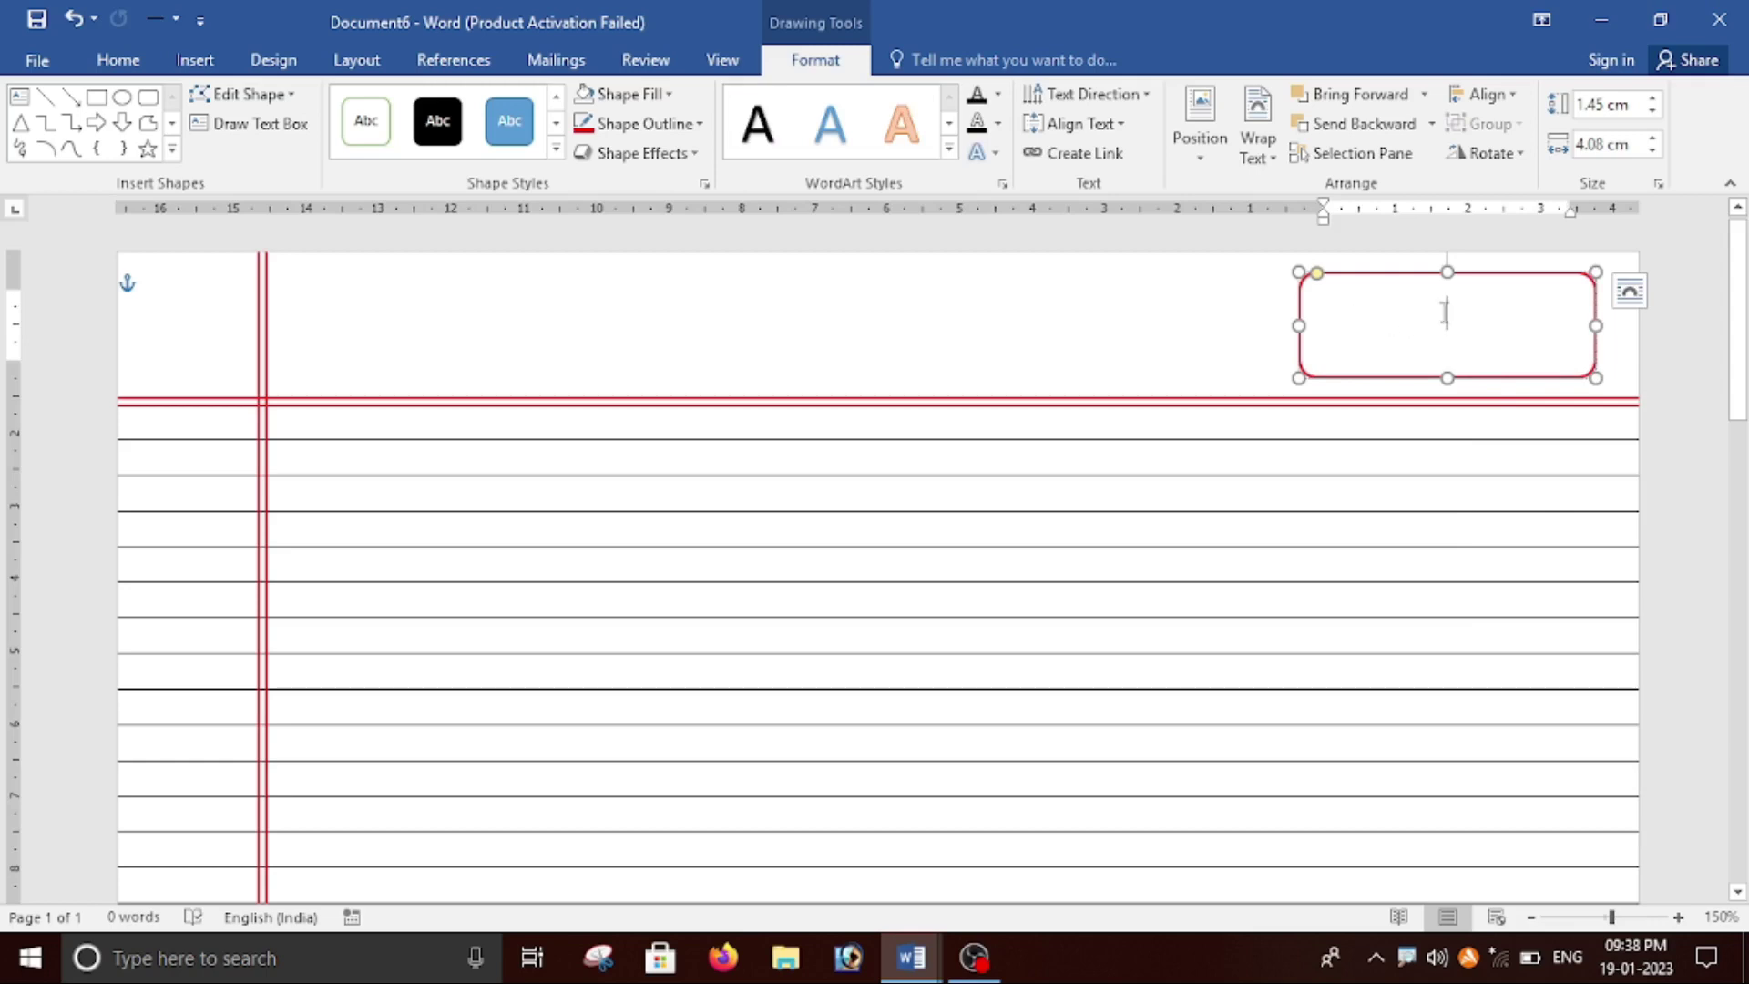
pyautogui.click(119, 59)
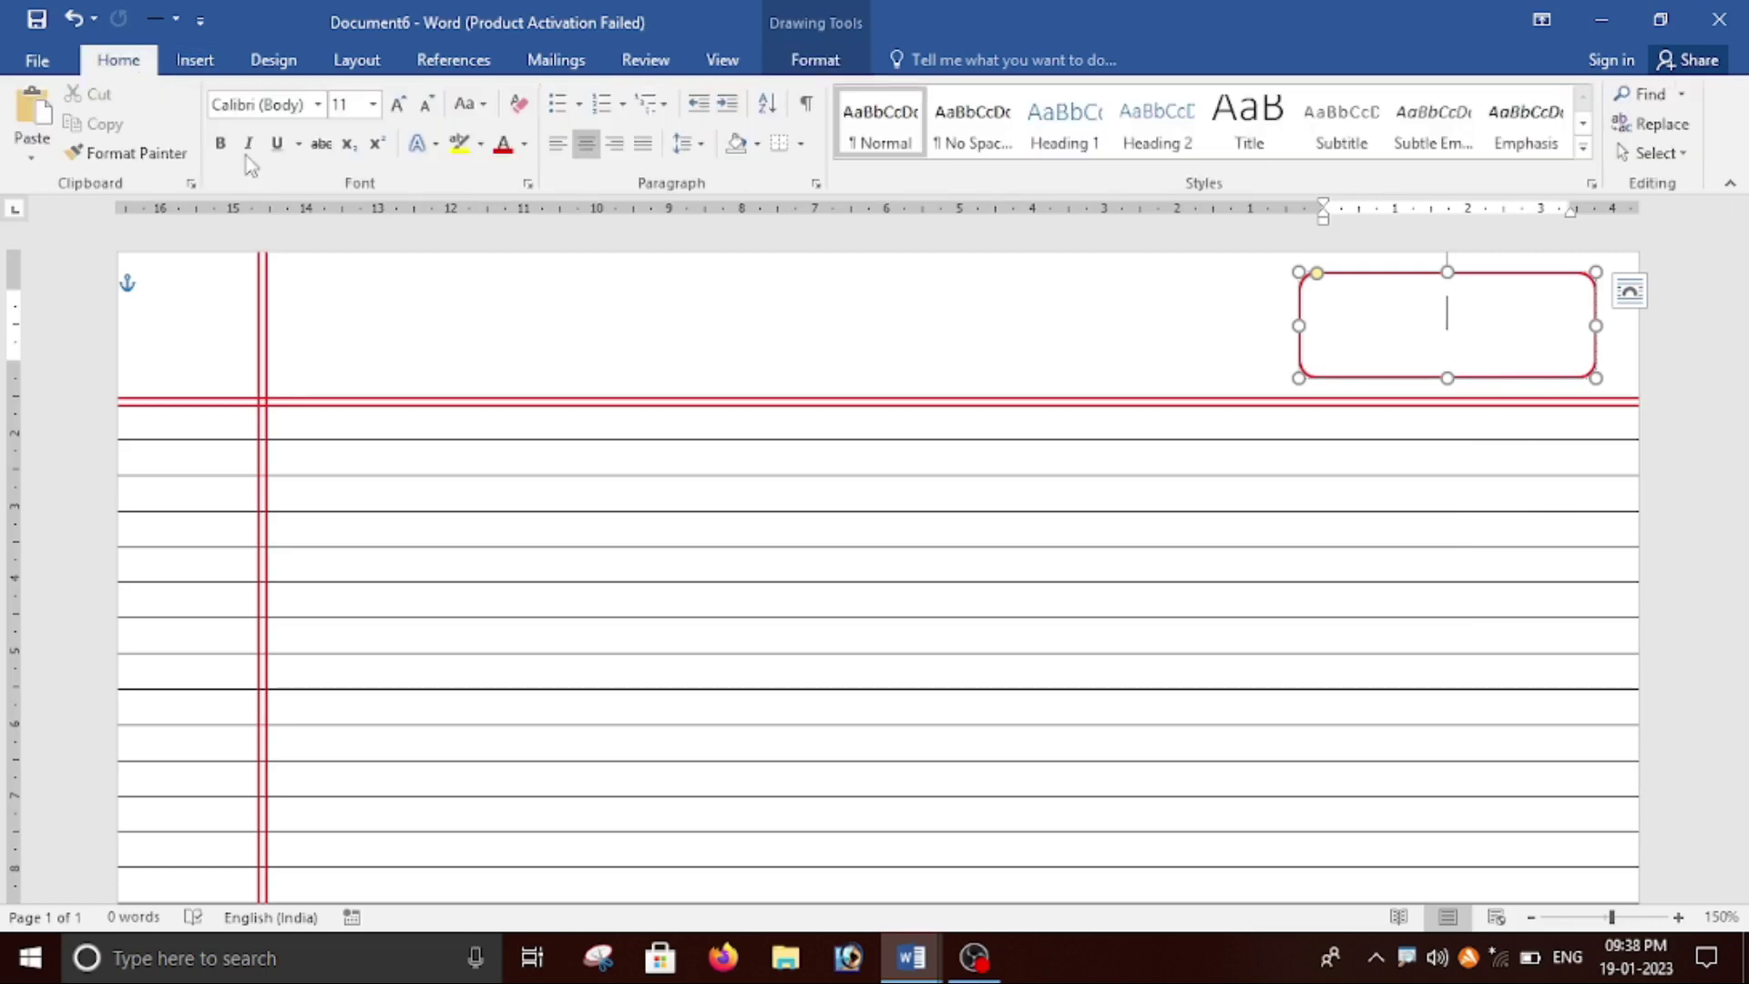
pyautogui.click(558, 143)
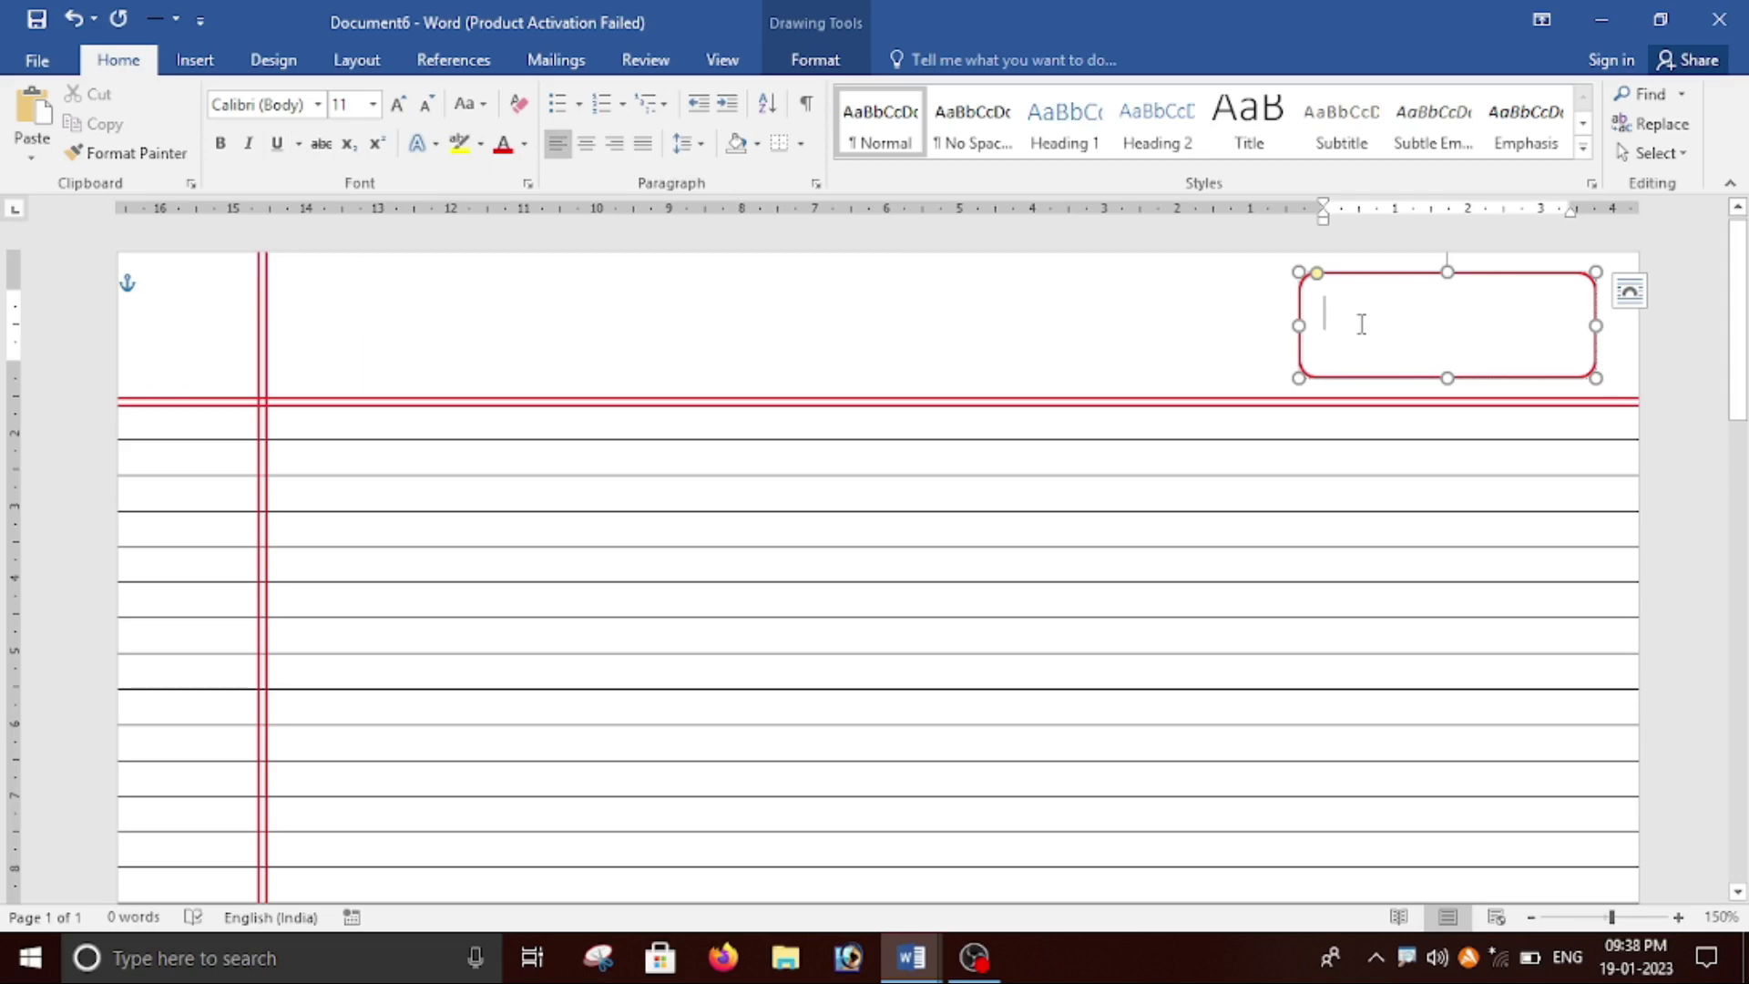
pyautogui.write('Date')
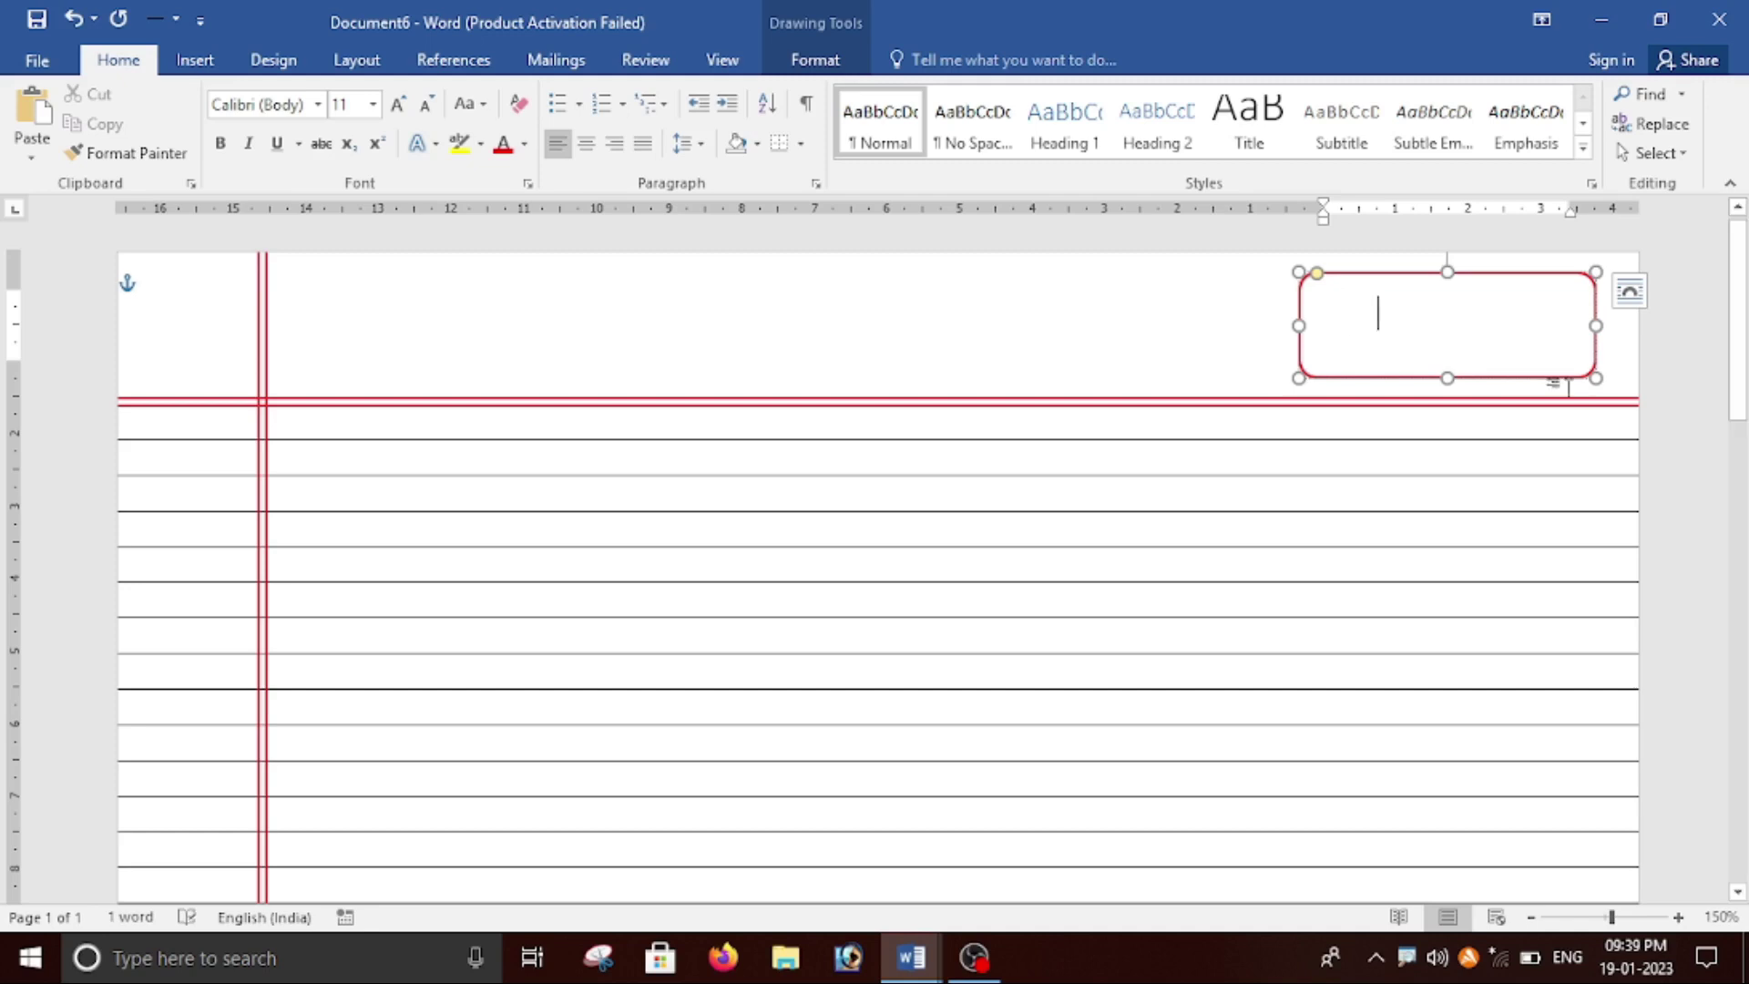
pyautogui.moveTo(1401, 324); pyautogui.dragTo(1289, 326)
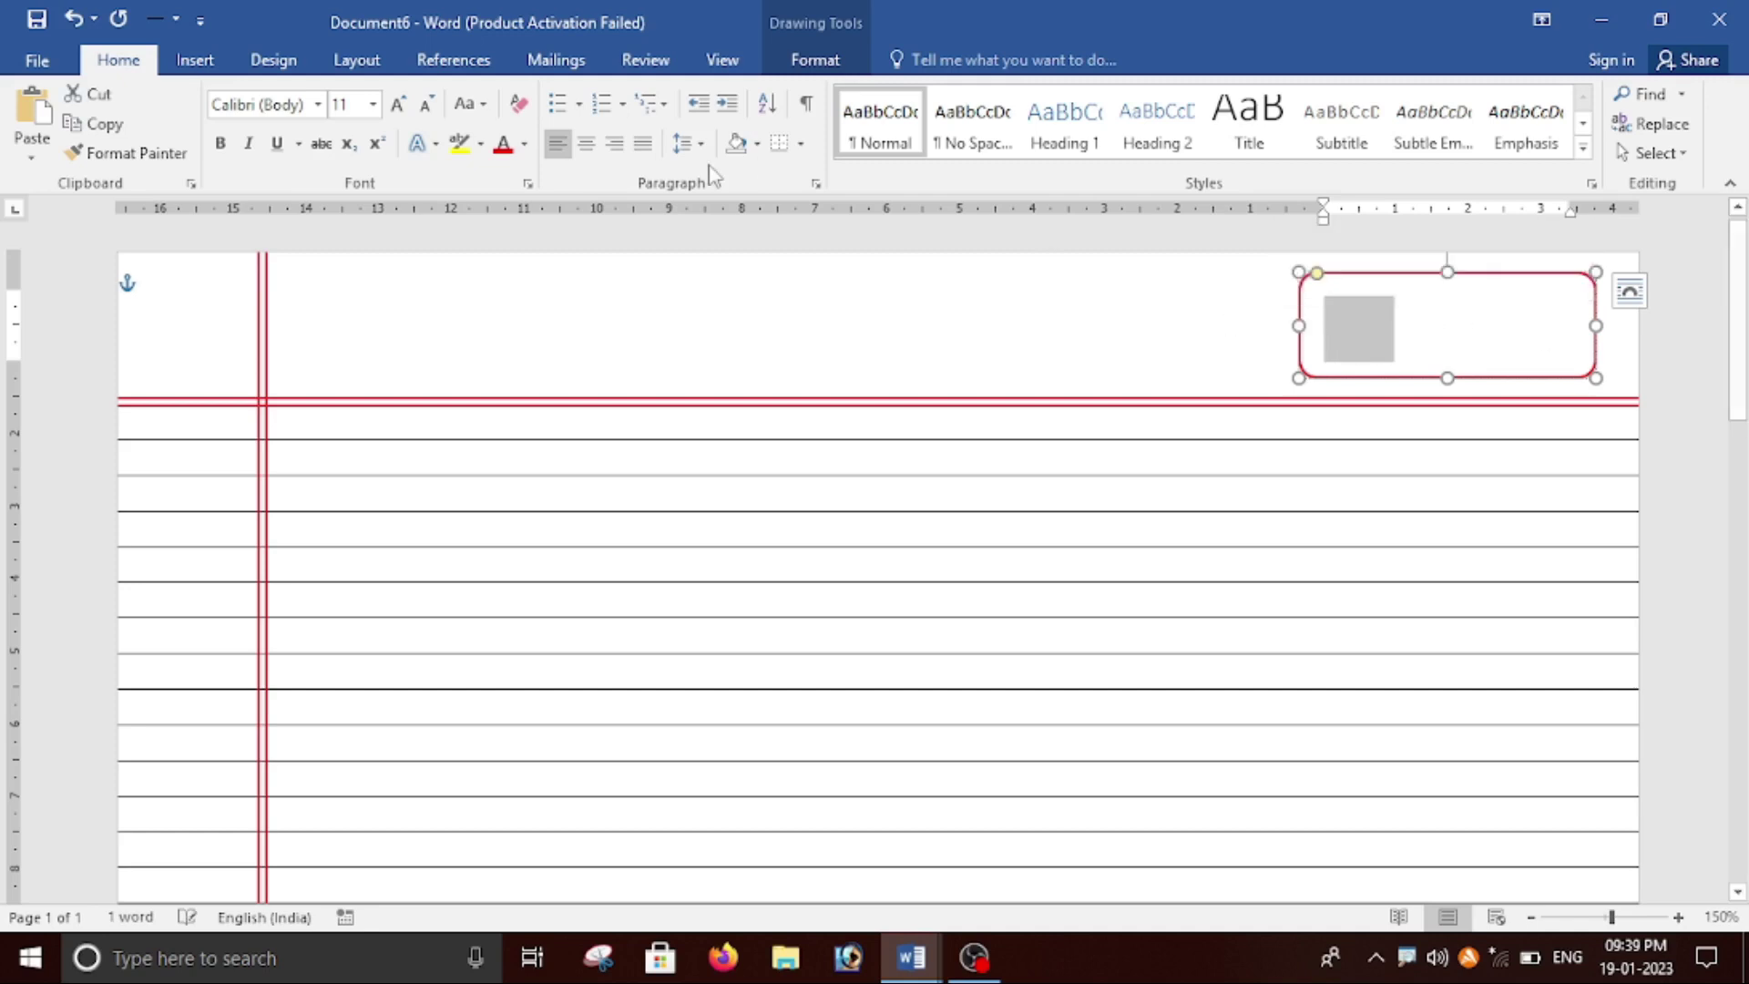
pyautogui.click(503, 144)
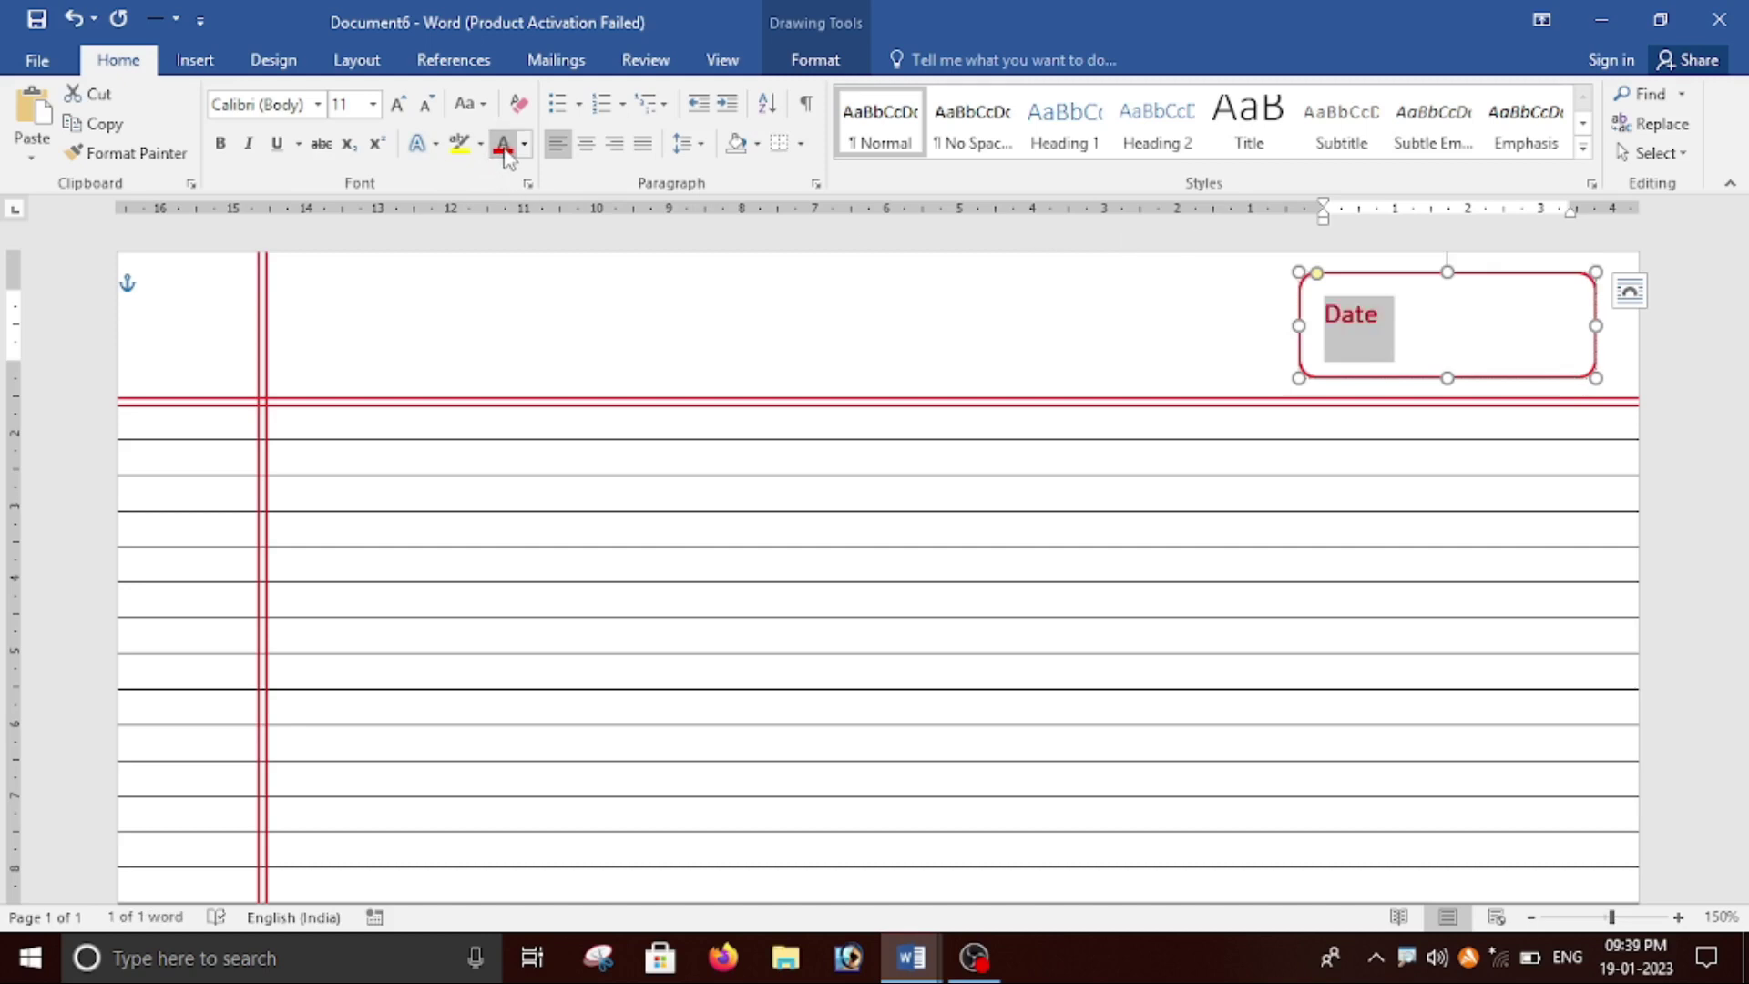
# Step: Add a dotted line after Date and a 'Page' line beneath, then select all the box text
pyautogui.click(1398, 329)
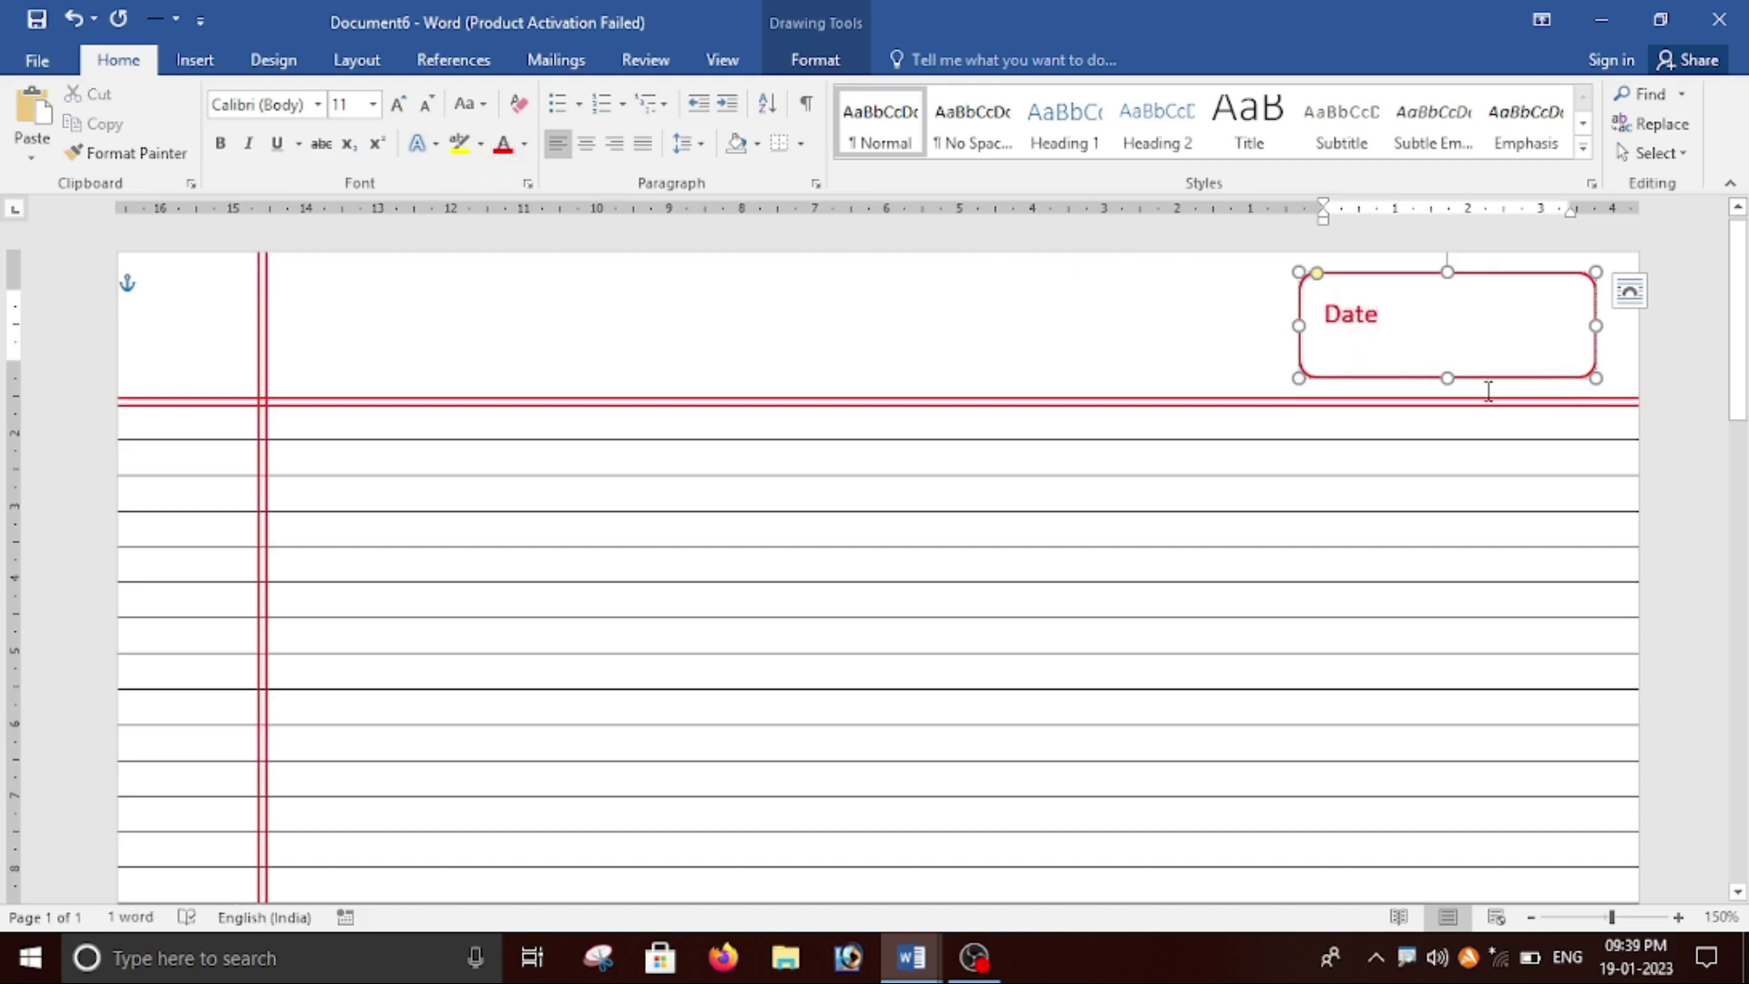
pyautogui.write('.......................')
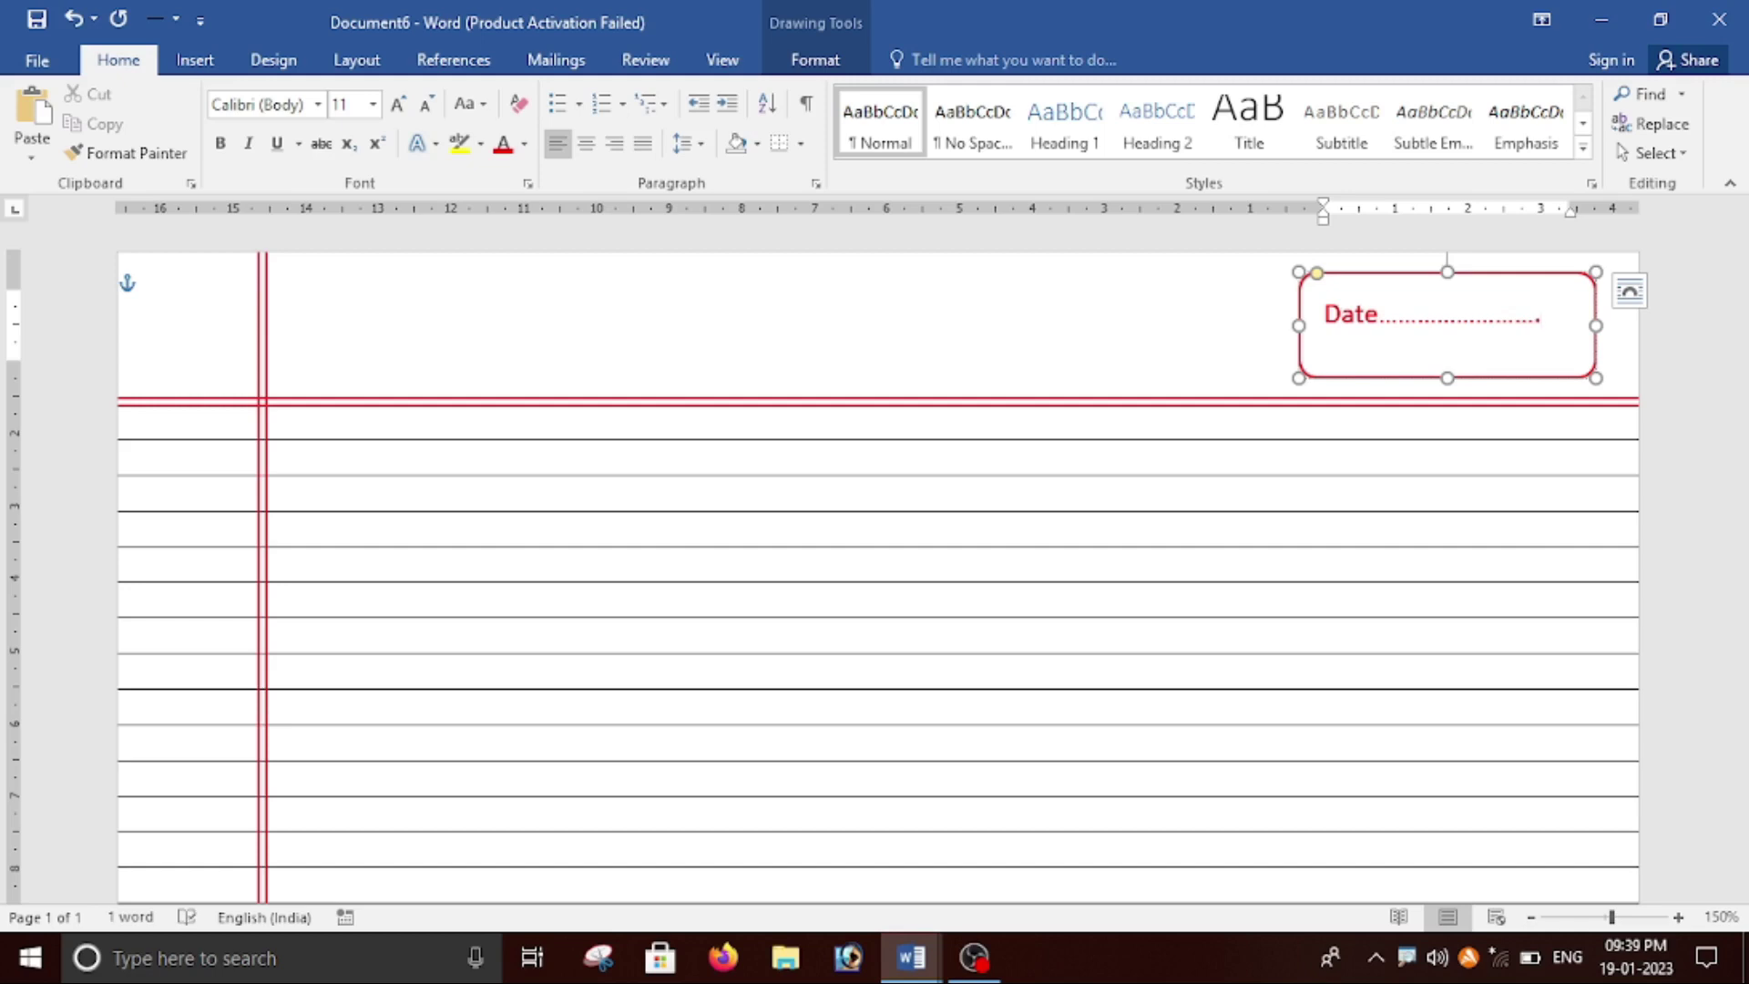
pyautogui.press('Return')
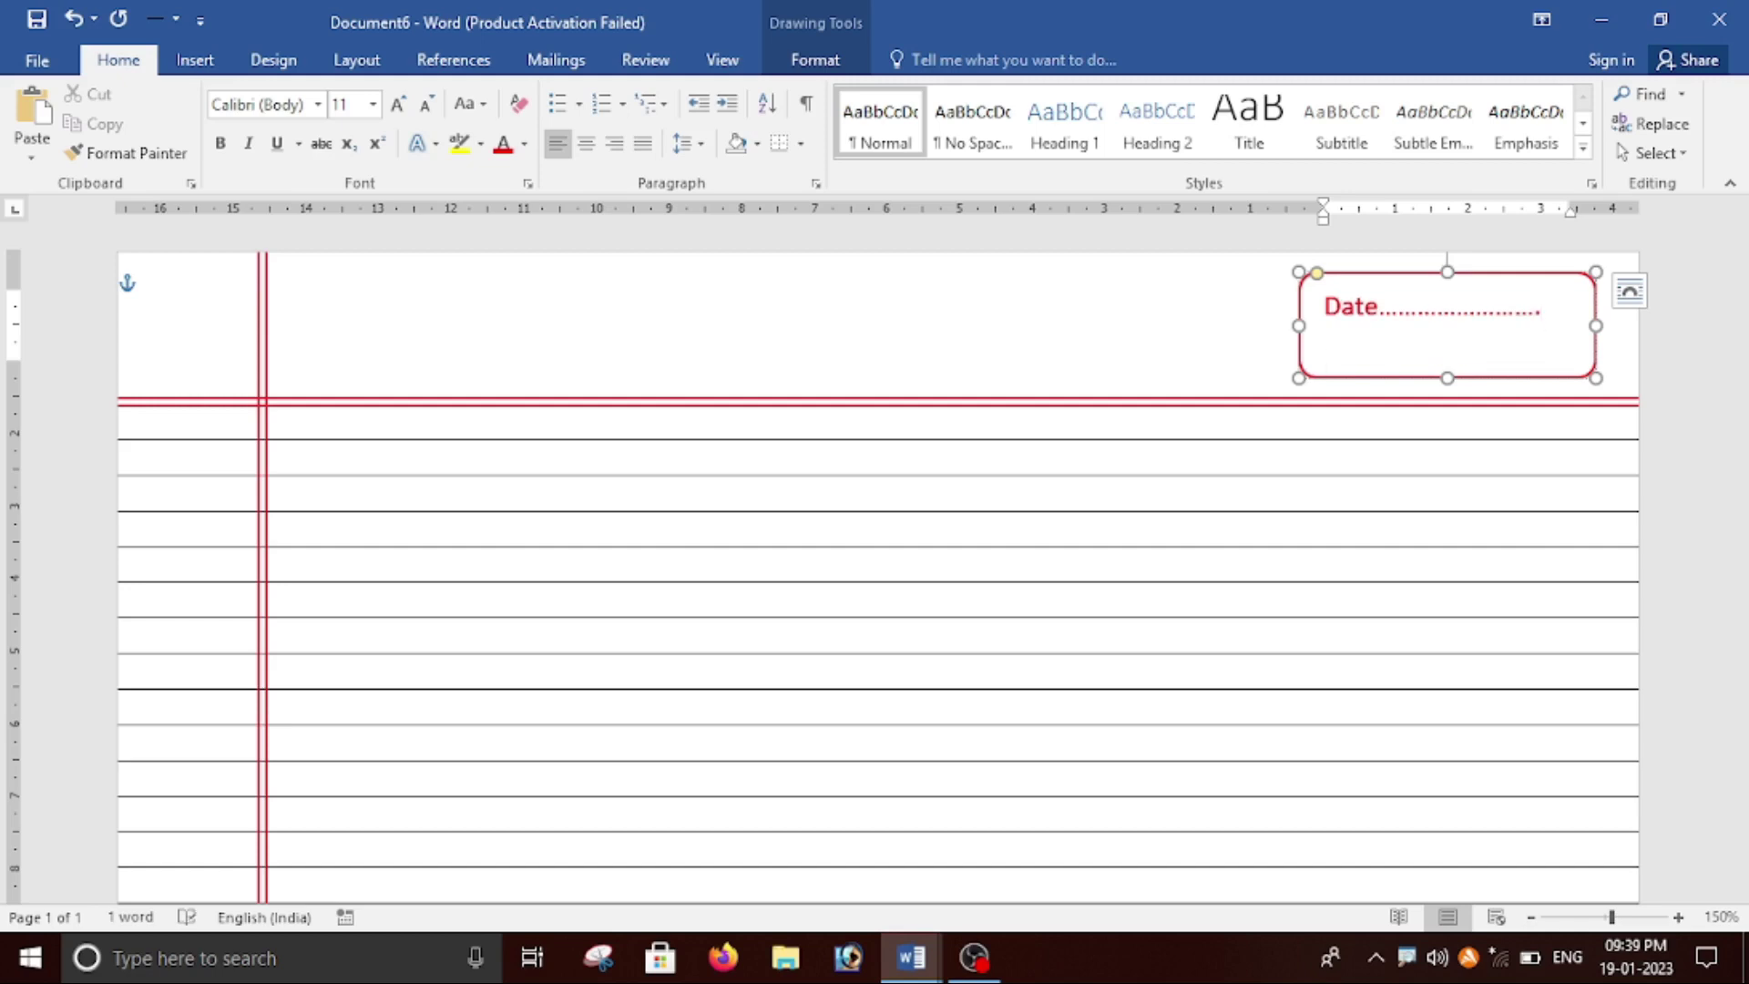
pyautogui.write('ag')
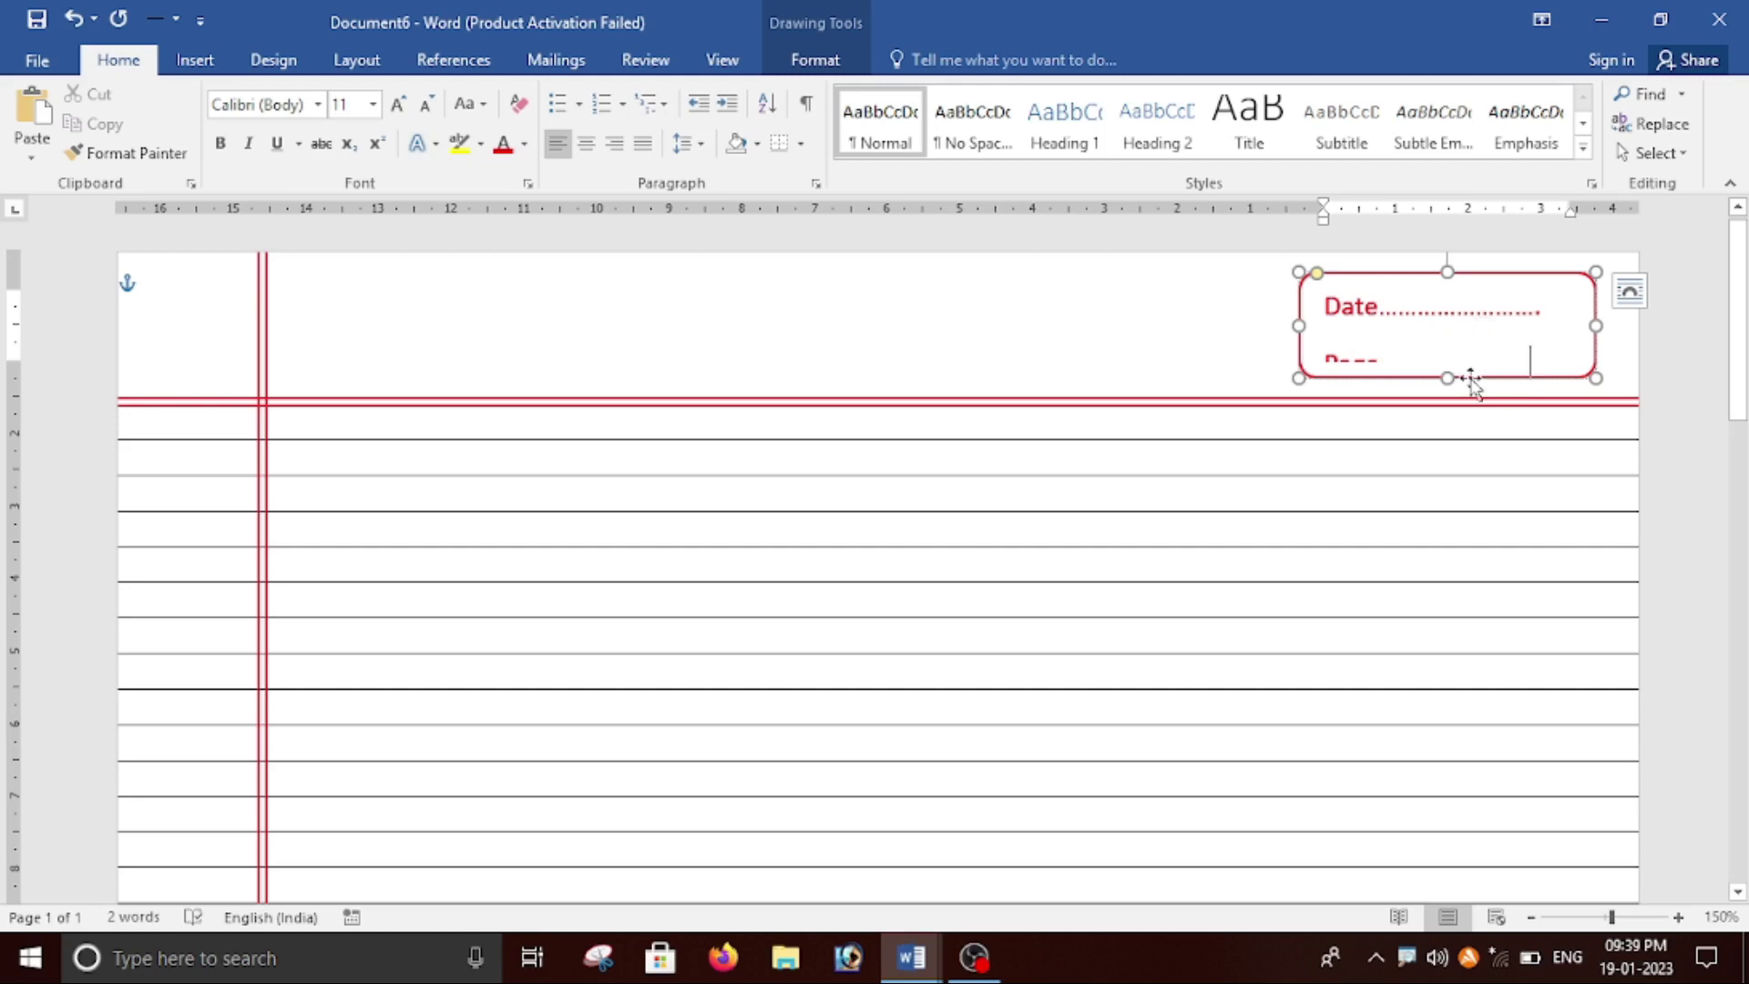
pyautogui.hotkey('ctrl', 'a')
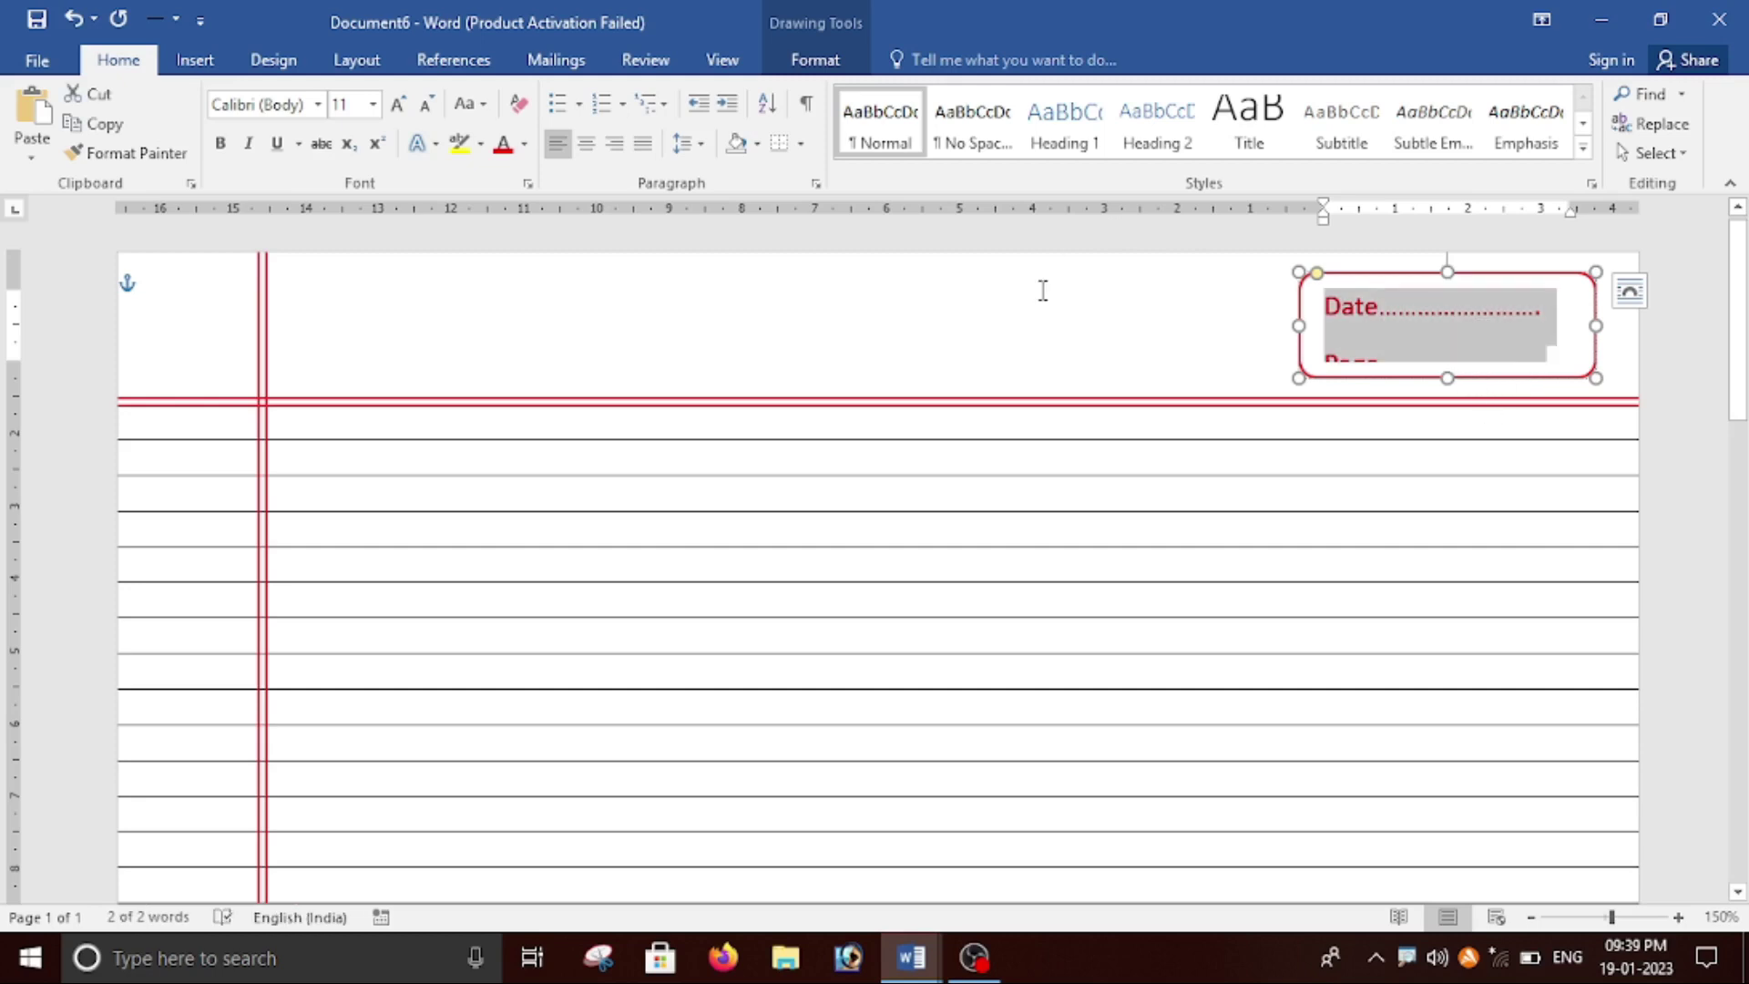
# Step: Remove the space after paragraphs so the Date and Page lines sit tightly together
pyautogui.click(700, 144)
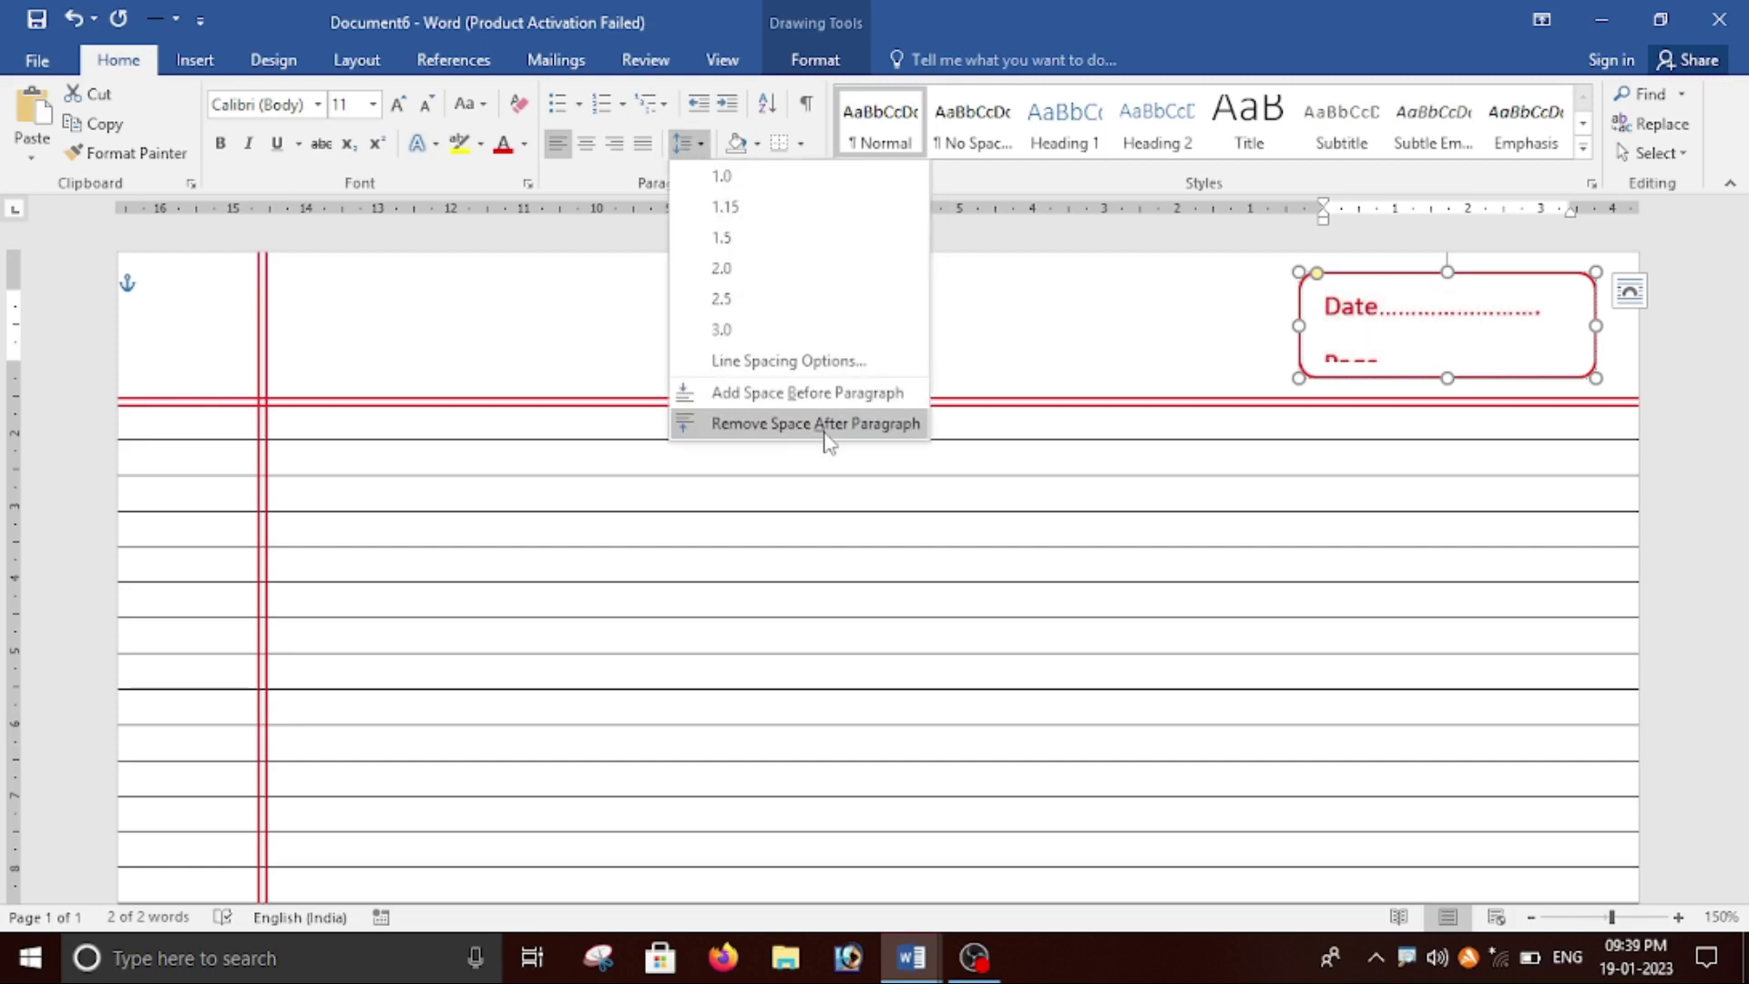
pyautogui.click(785, 428)
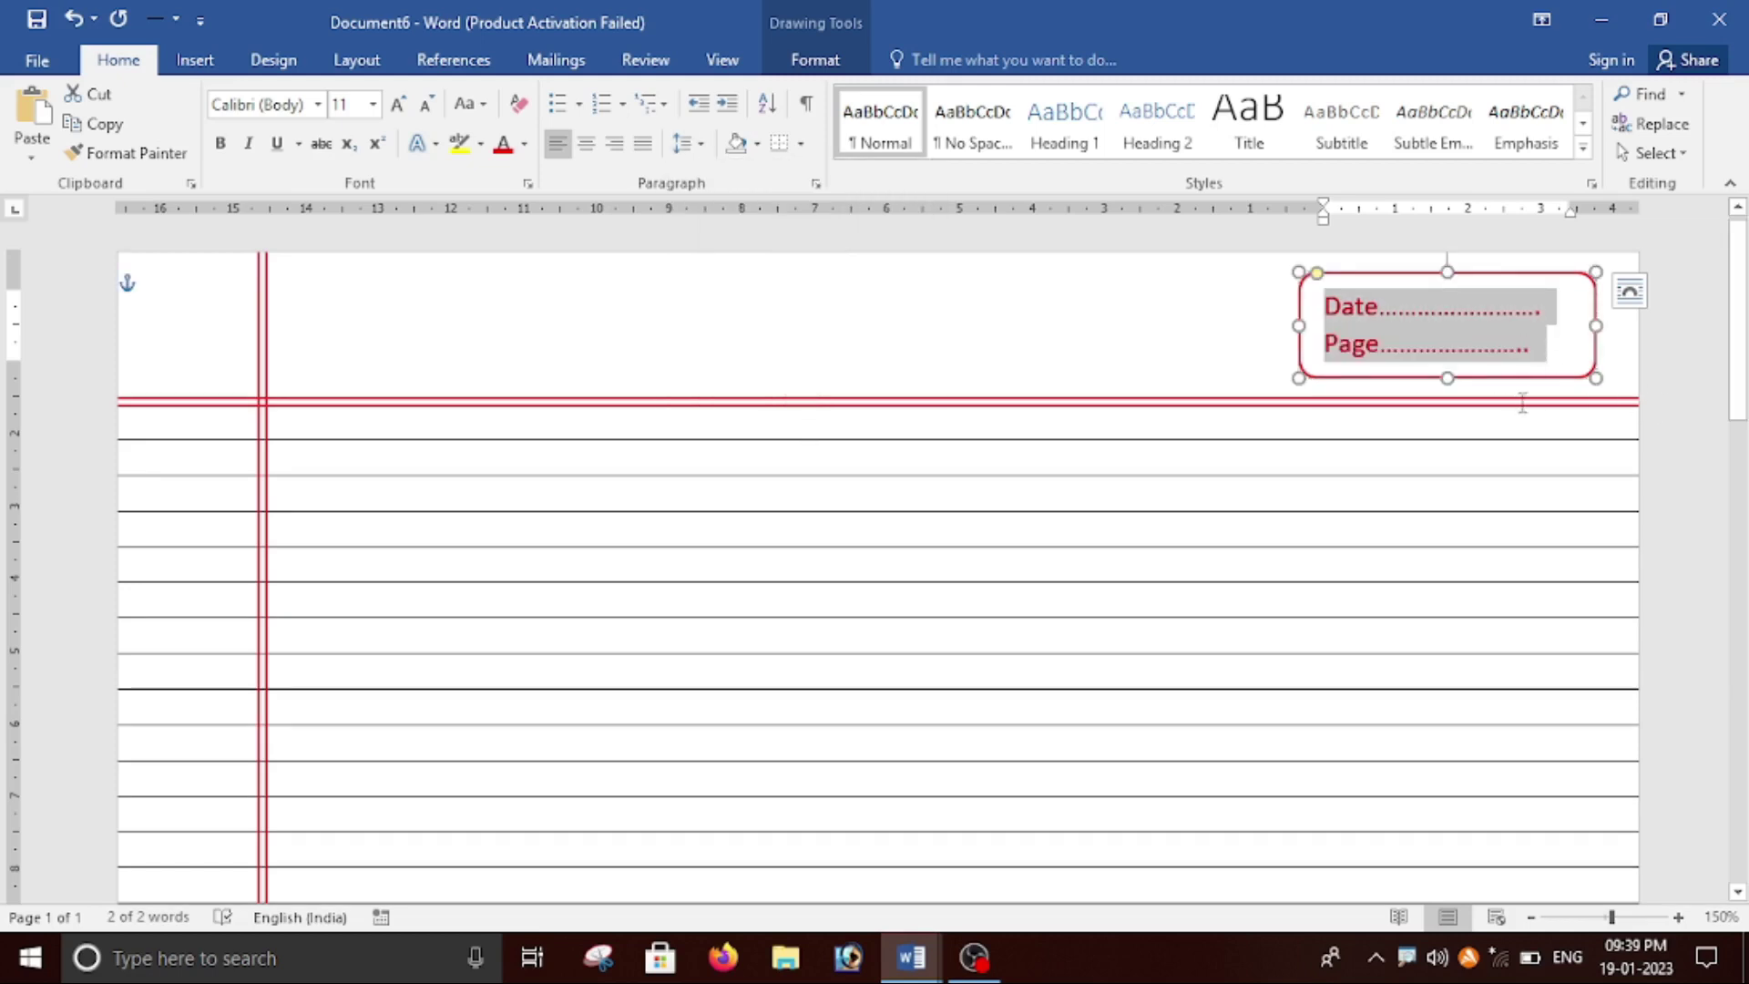
pyautogui.click(1559, 381)
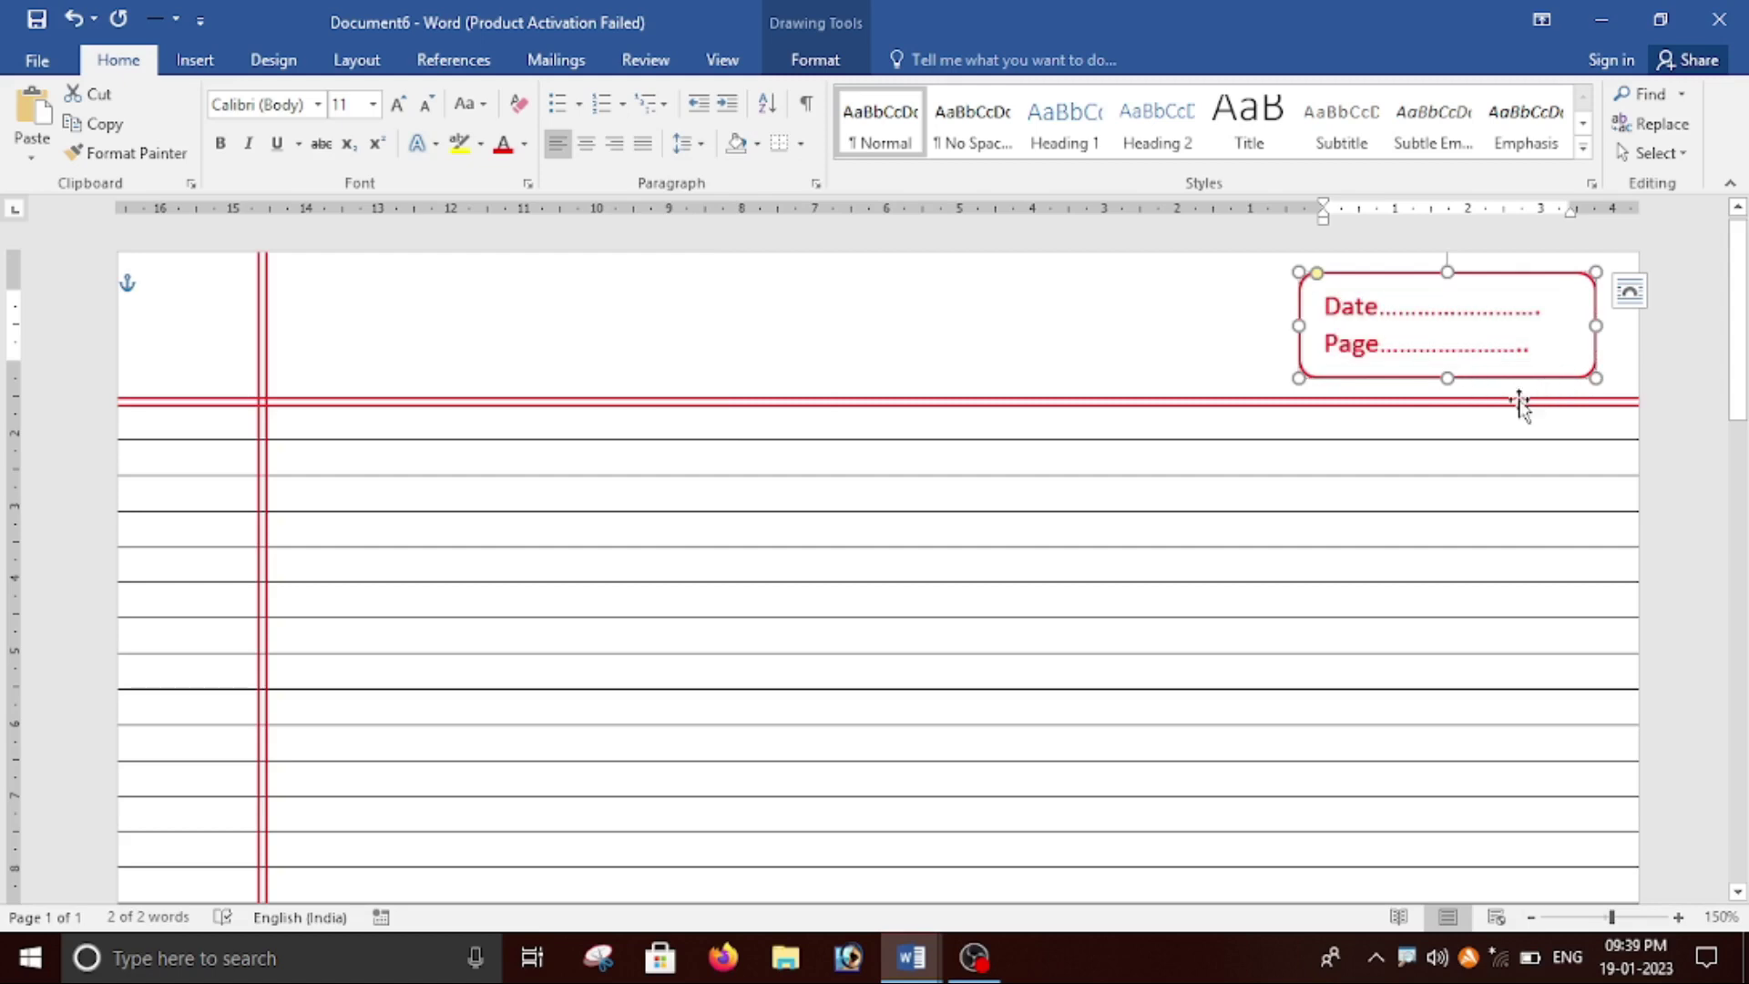
# Step: Resize the Date/Page box and nudge it right so both lines show fully
pyautogui.moveTo(1596, 377); pyautogui.dragTo(1563, 371)
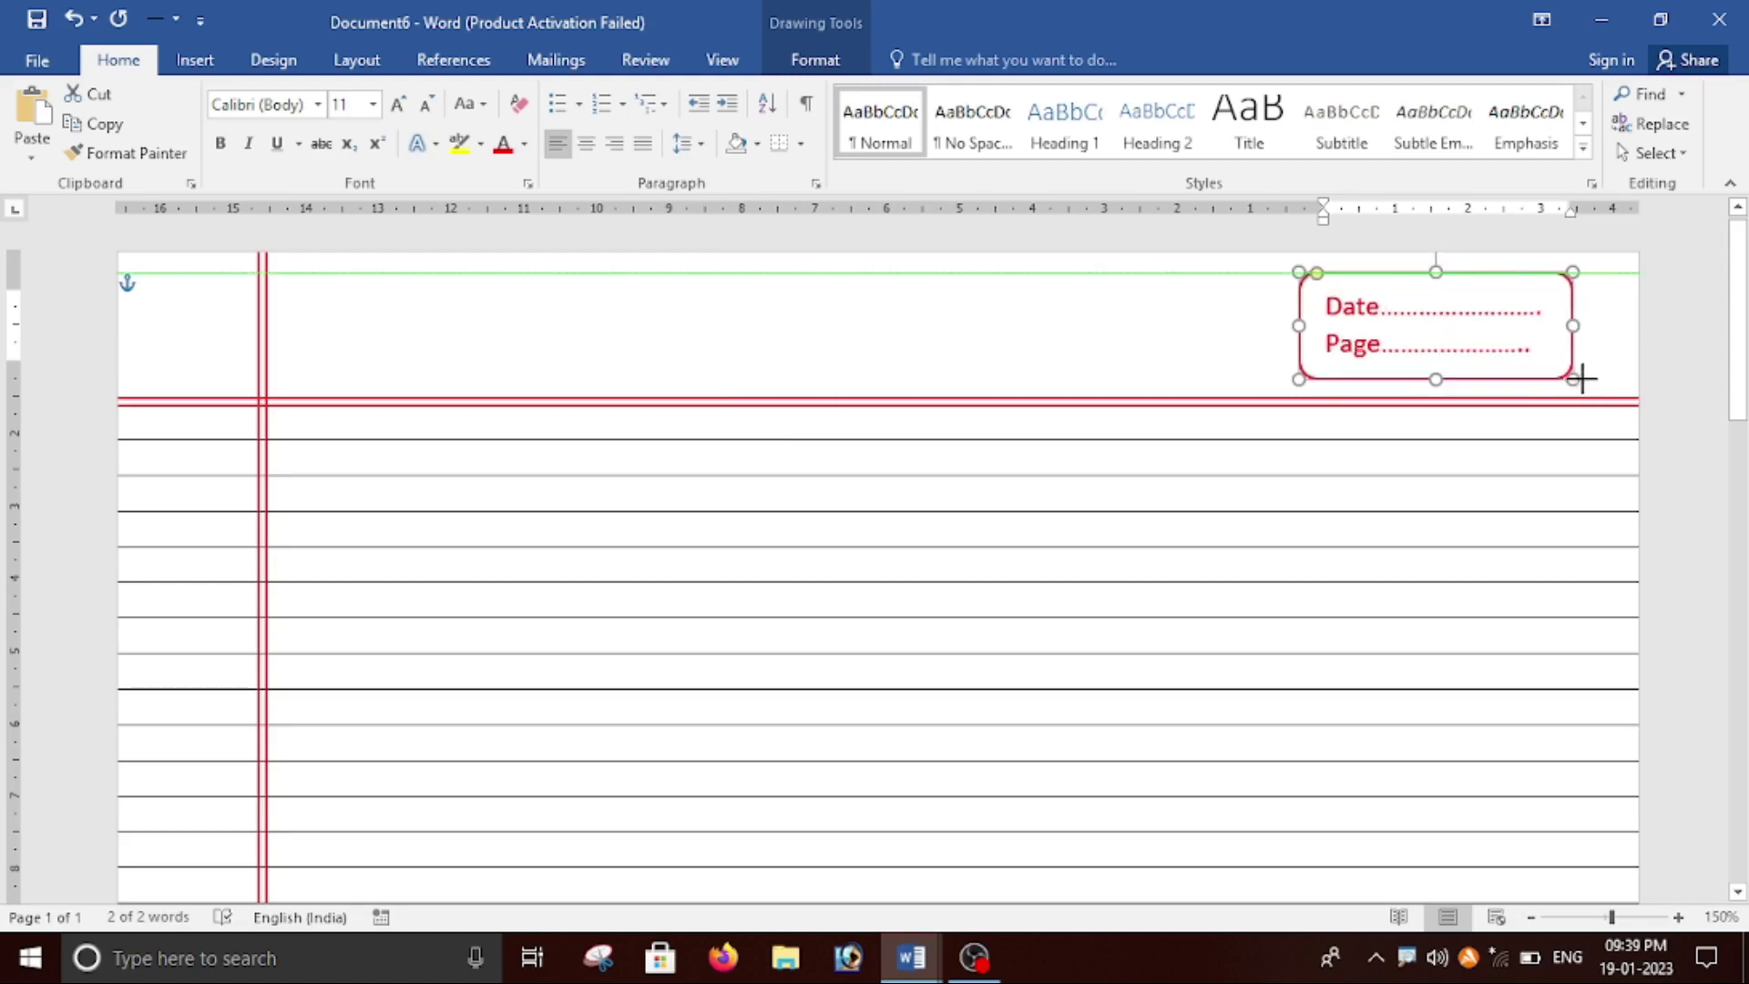
pyautogui.moveTo(1563, 371); pyautogui.dragTo(1584, 378)
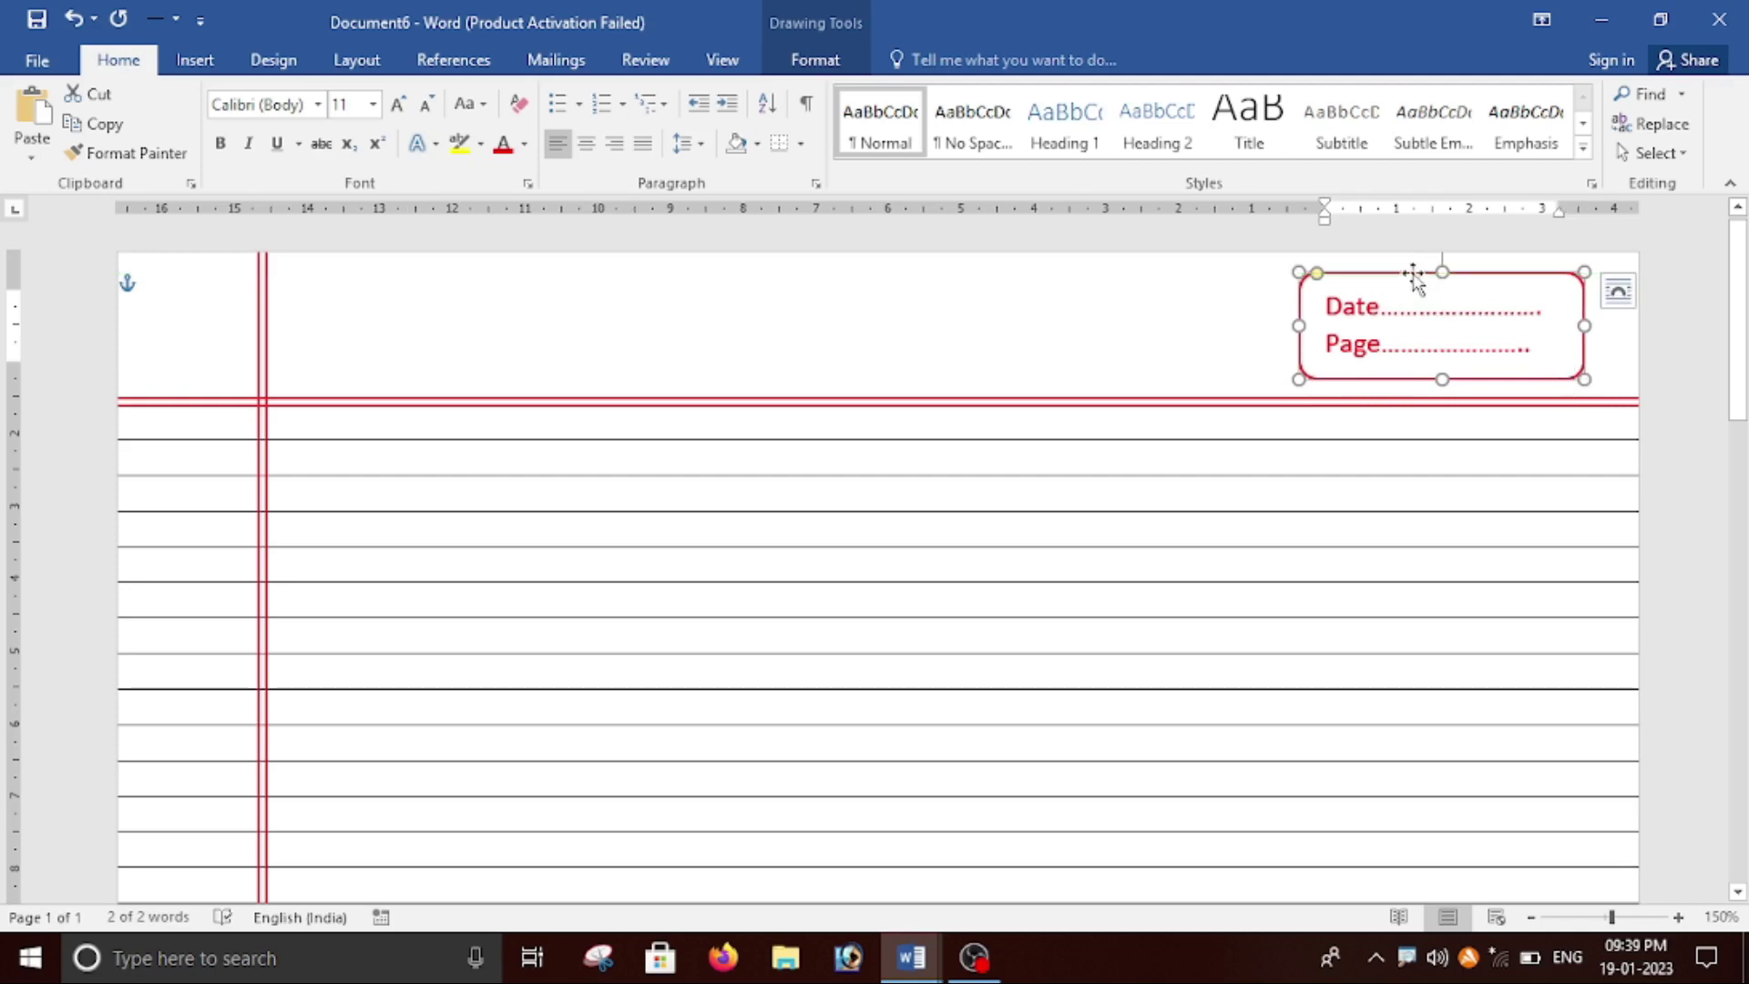
pyautogui.moveTo(1412, 276); pyautogui.dragTo(1418, 276)
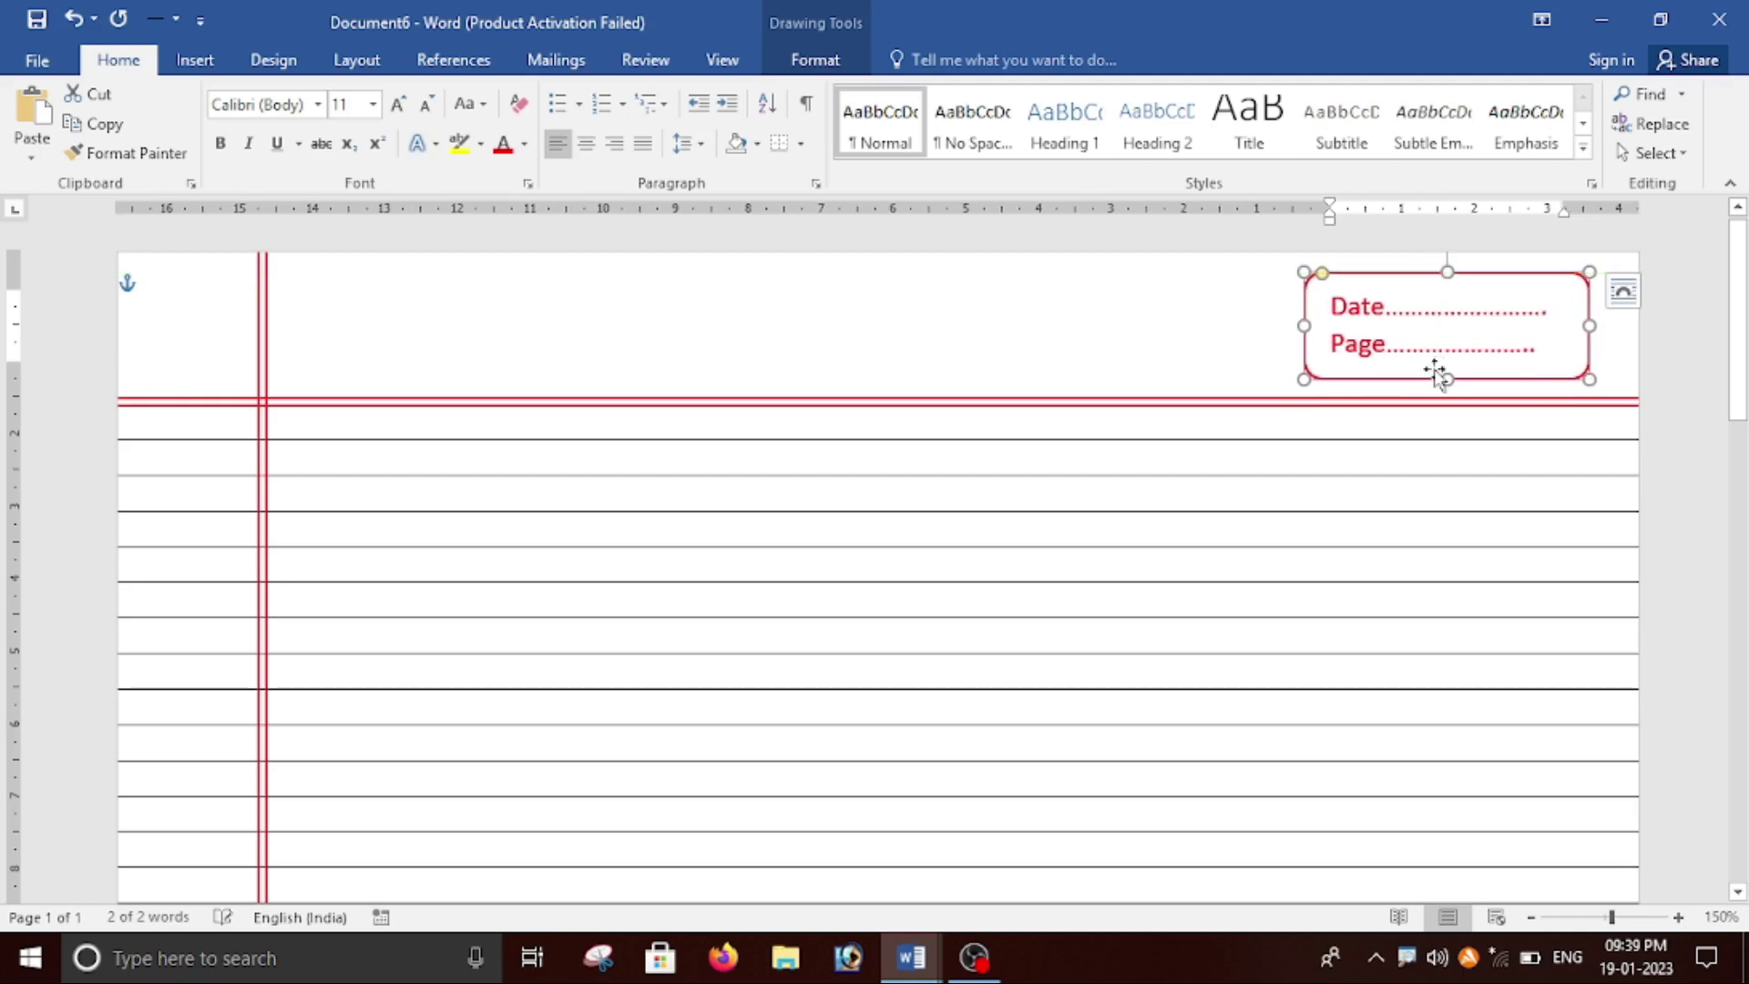
pyautogui.click(1479, 485)
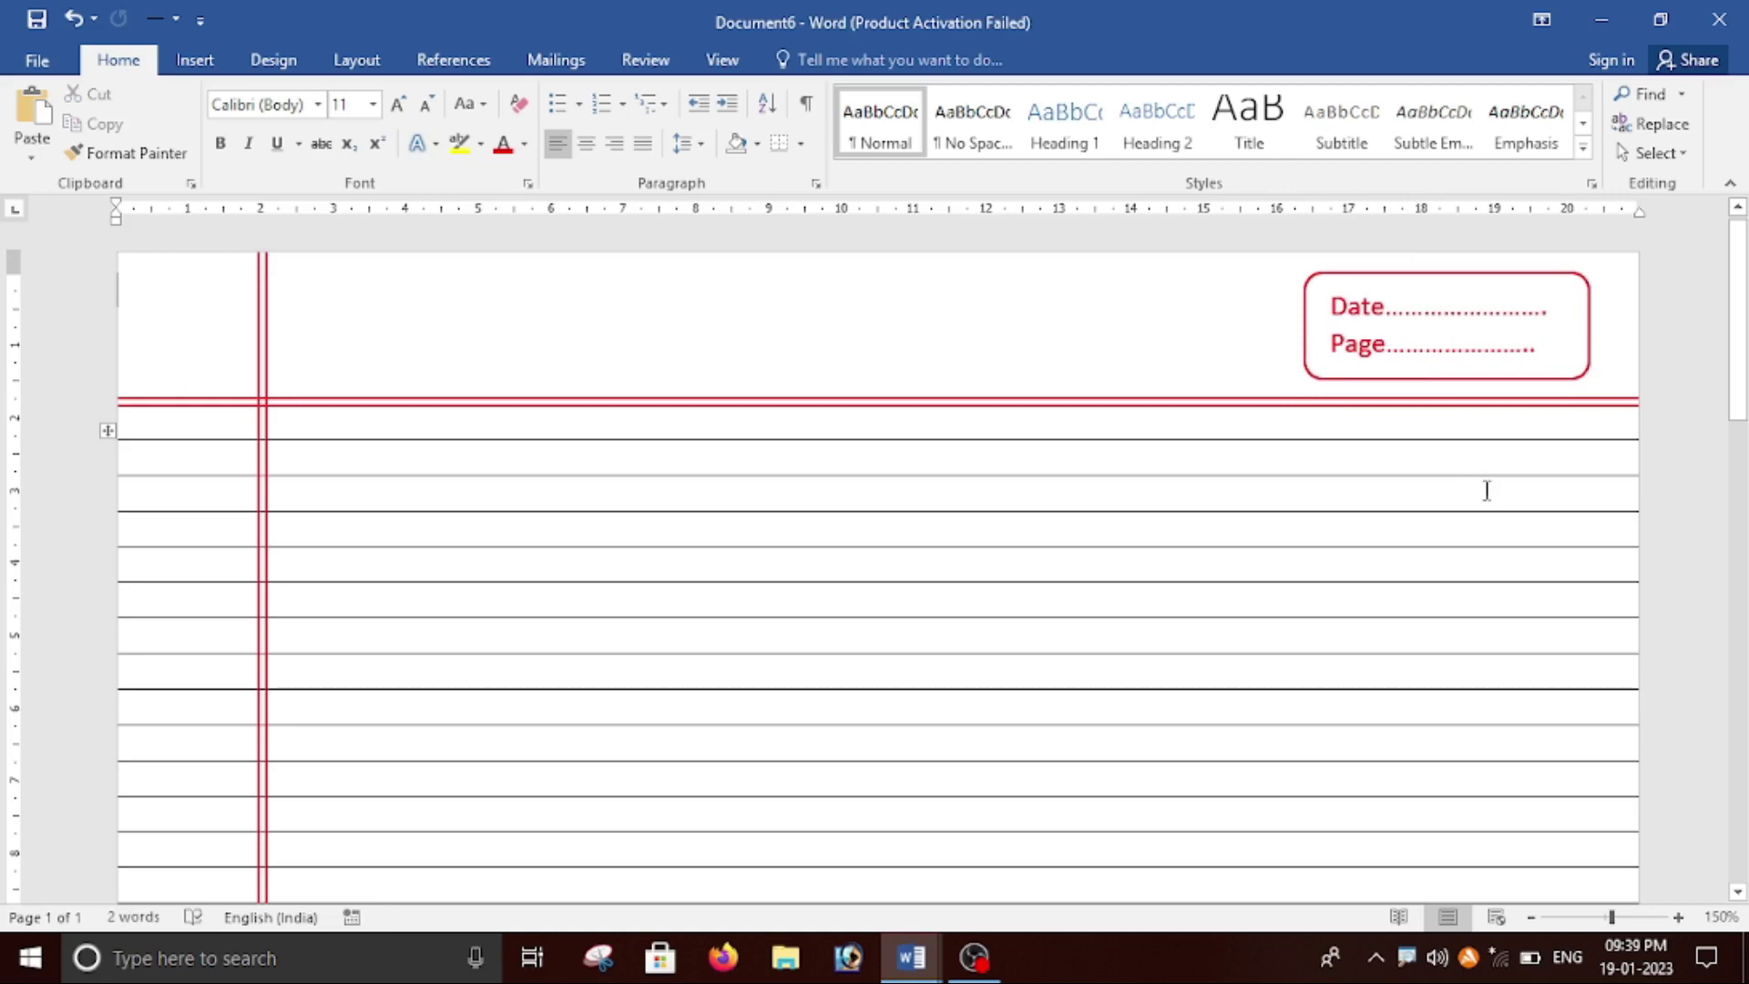
pyautogui.click(1537, 355)
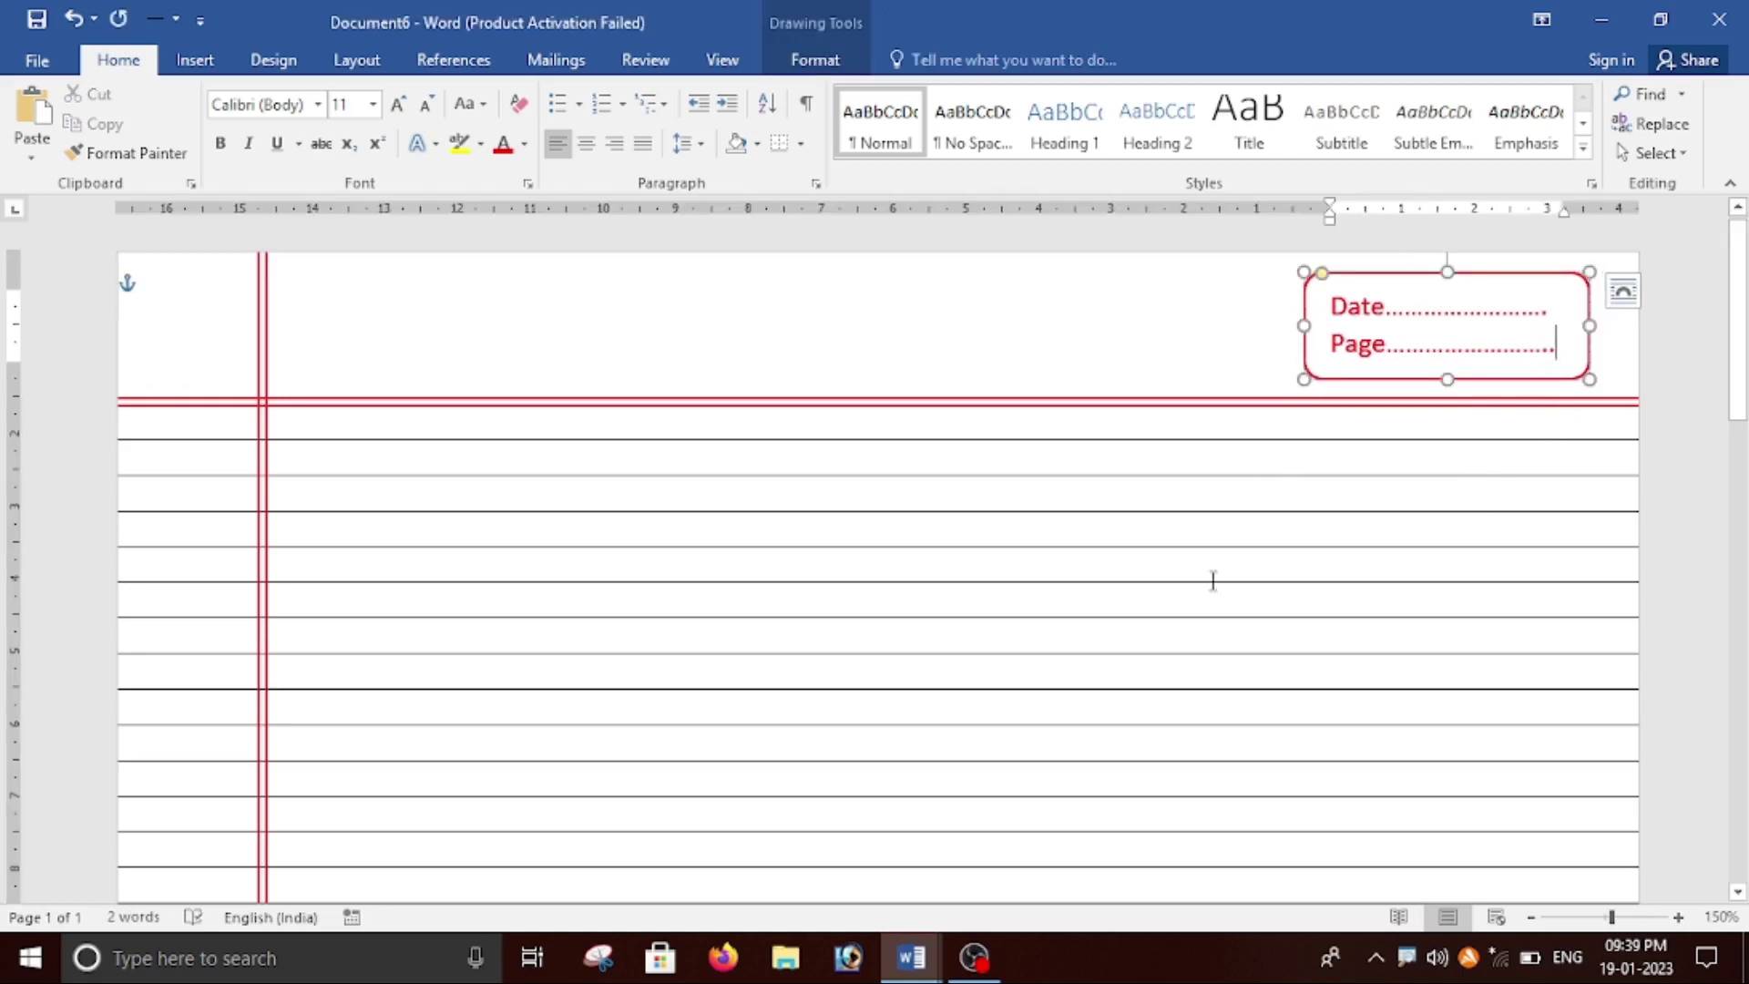
pyautogui.keyDown('ctrl'); pyautogui.scroll(5, 1230, 605); pyautogui.keyUp('ctrl')
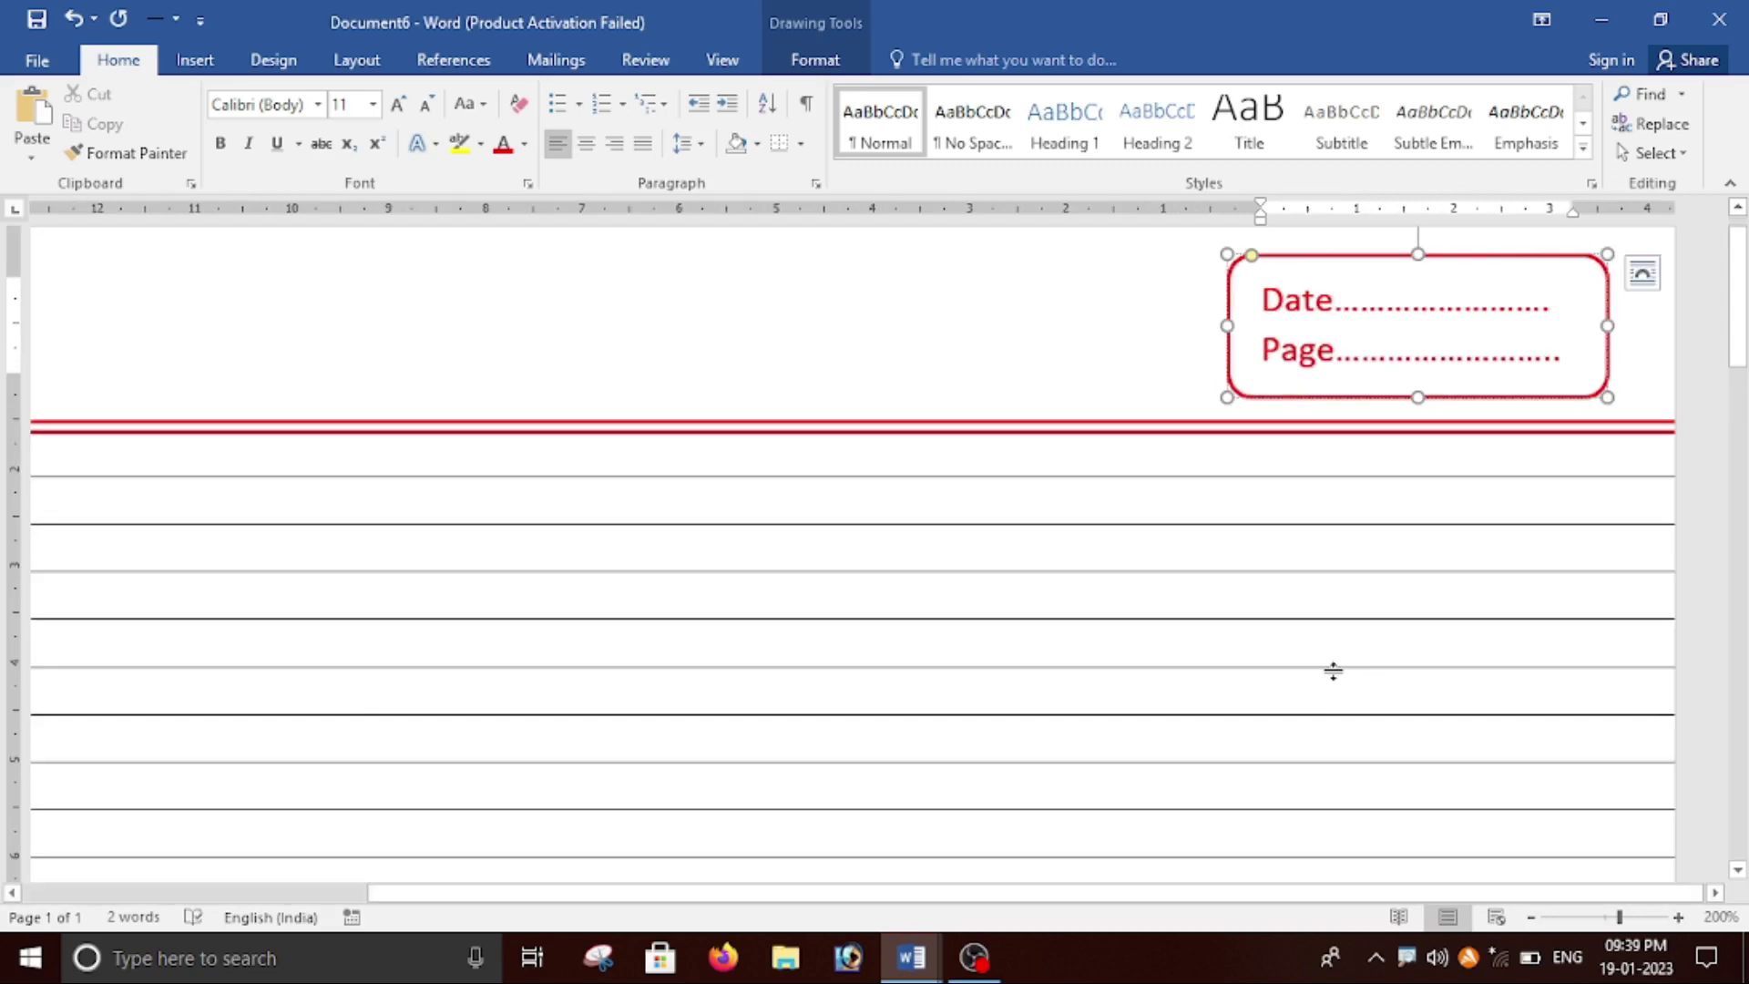
pyautogui.keyDown('ctrl'); pyautogui.scroll(-4, 1332, 670); pyautogui.keyUp('ctrl')
pyautogui.keyDown('ctrl'); pyautogui.scroll(-7, 1334, 674); pyautogui.keyUp('ctrl')
pyautogui.keyDown('ctrl'); pyautogui.scroll(-1, 1344, 683); pyautogui.keyUp('ctrl')
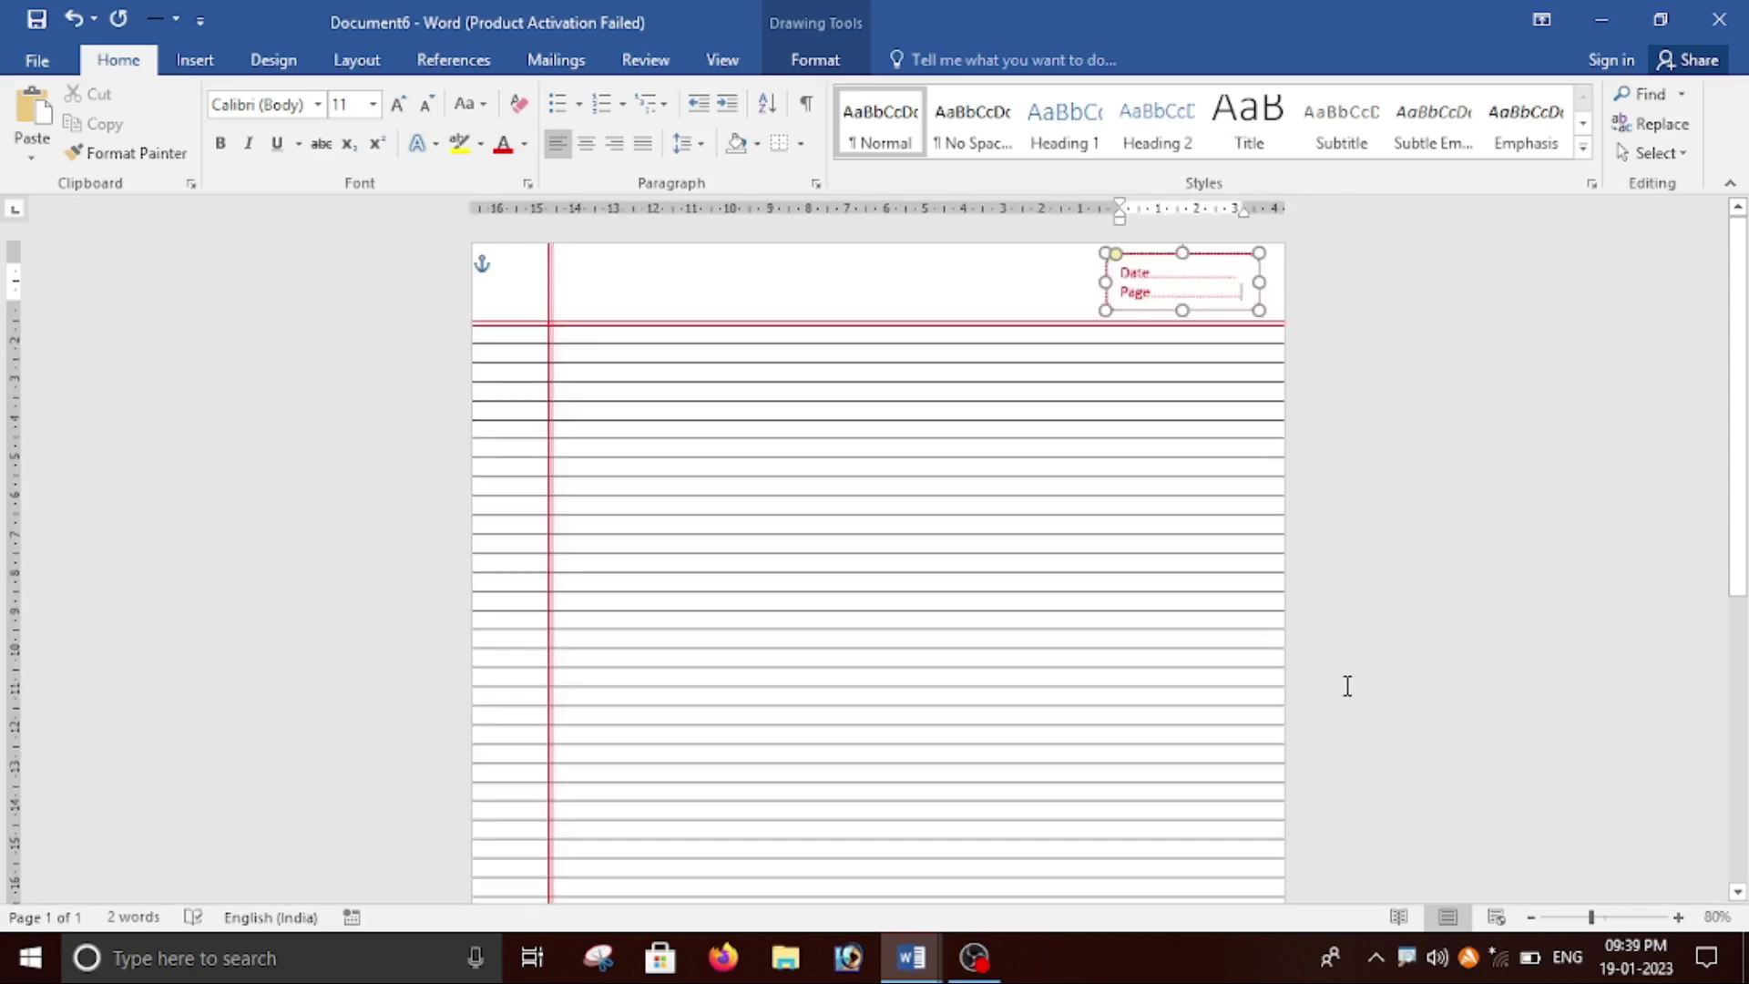
pyautogui.keyDown('ctrl'); pyautogui.scroll(-5, 1347, 685); pyautogui.keyUp('ctrl')
pyautogui.keyDown('ctrl'); pyautogui.scroll(4, 1347, 687); pyautogui.keyUp('ctrl')
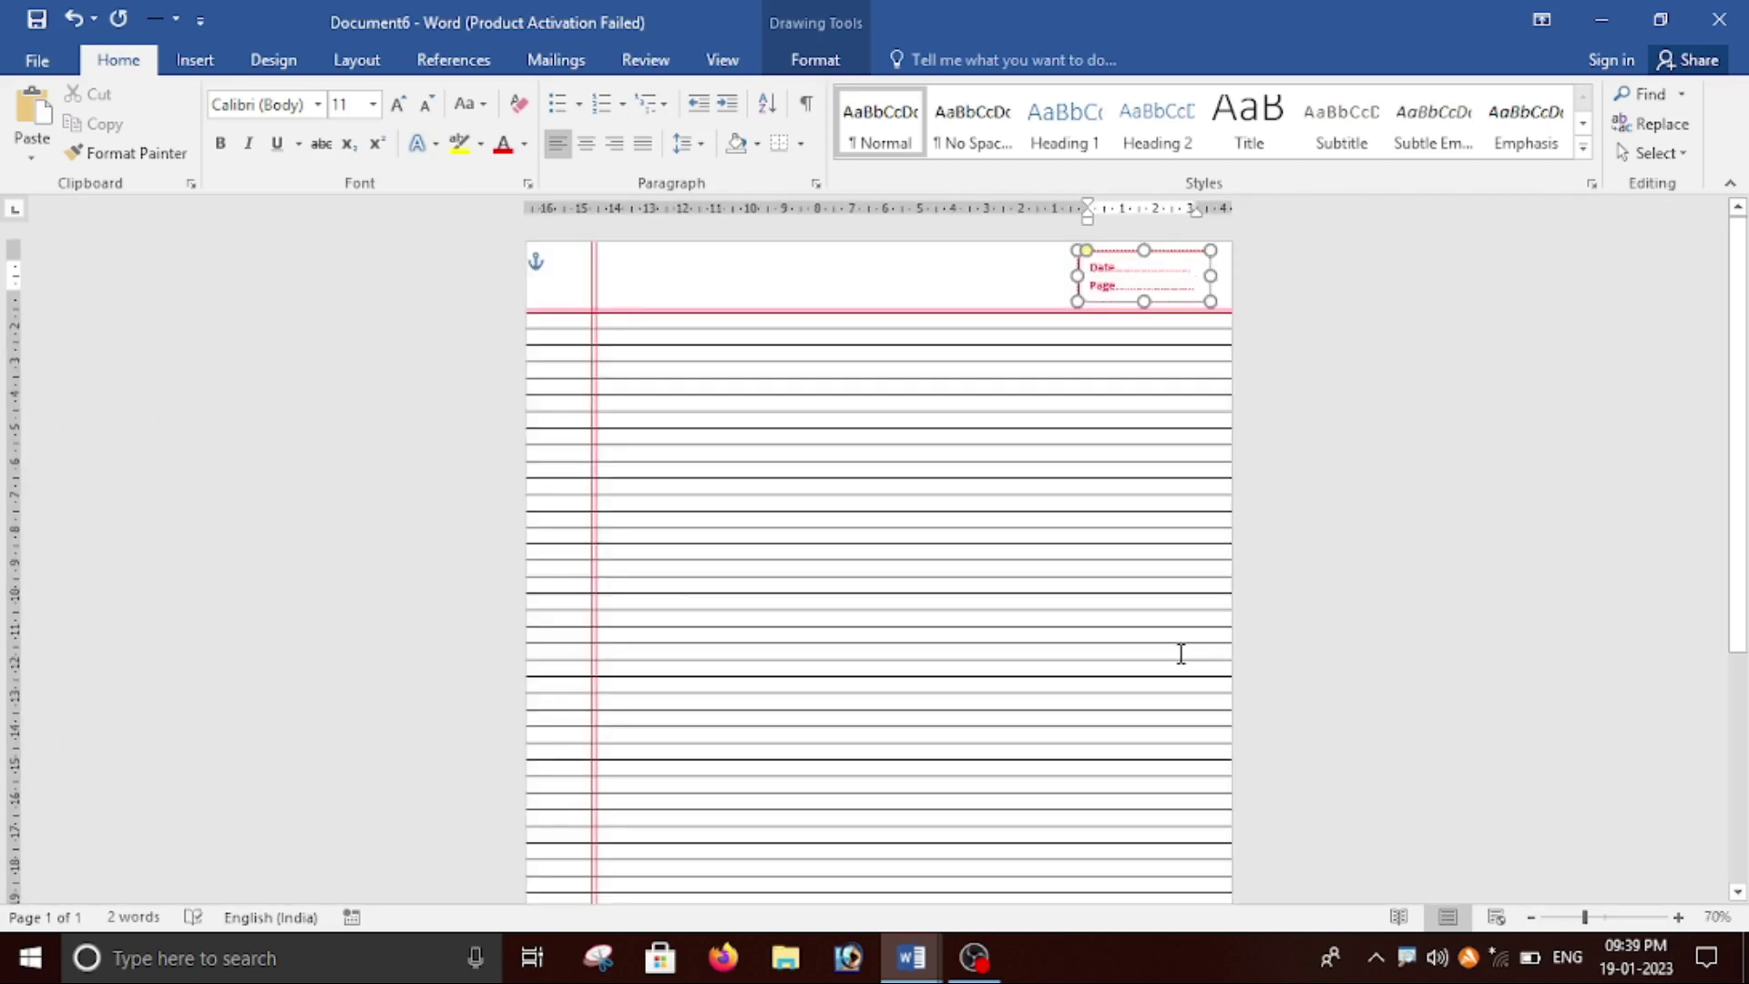
pyautogui.keyDown('ctrl'); pyautogui.scroll(5, 1184, 653); pyautogui.keyUp('ctrl')
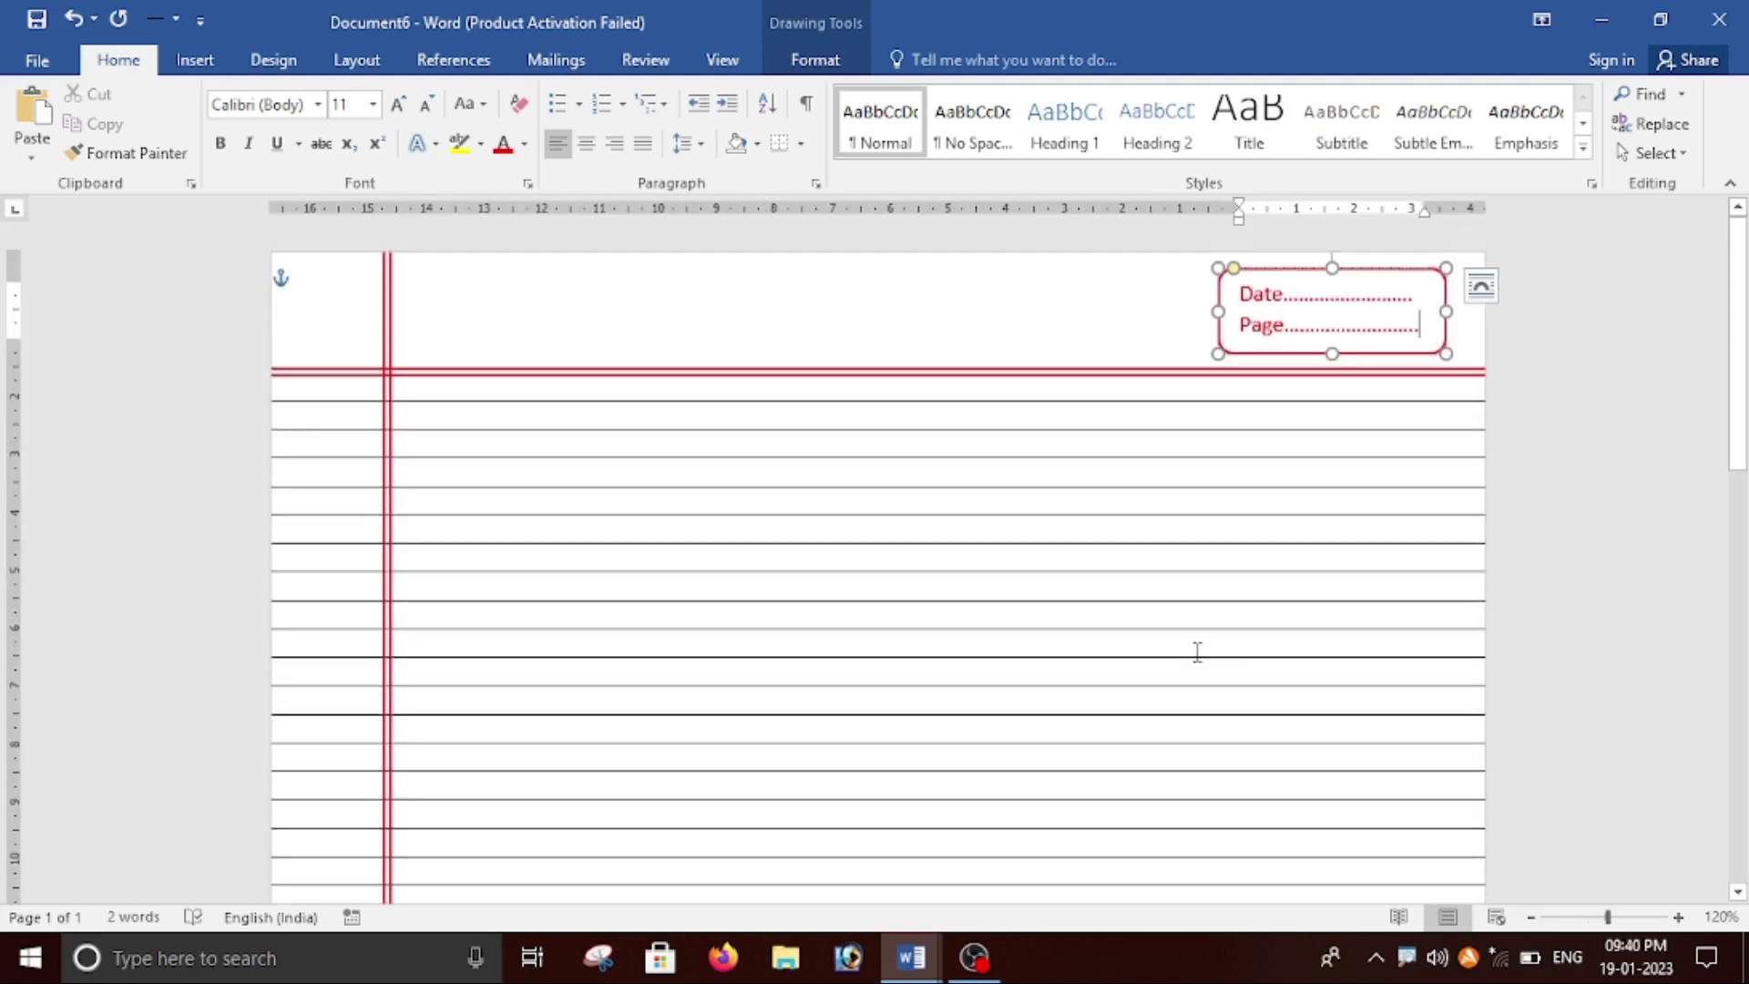
pyautogui.hotkey('ctrl', 'p')
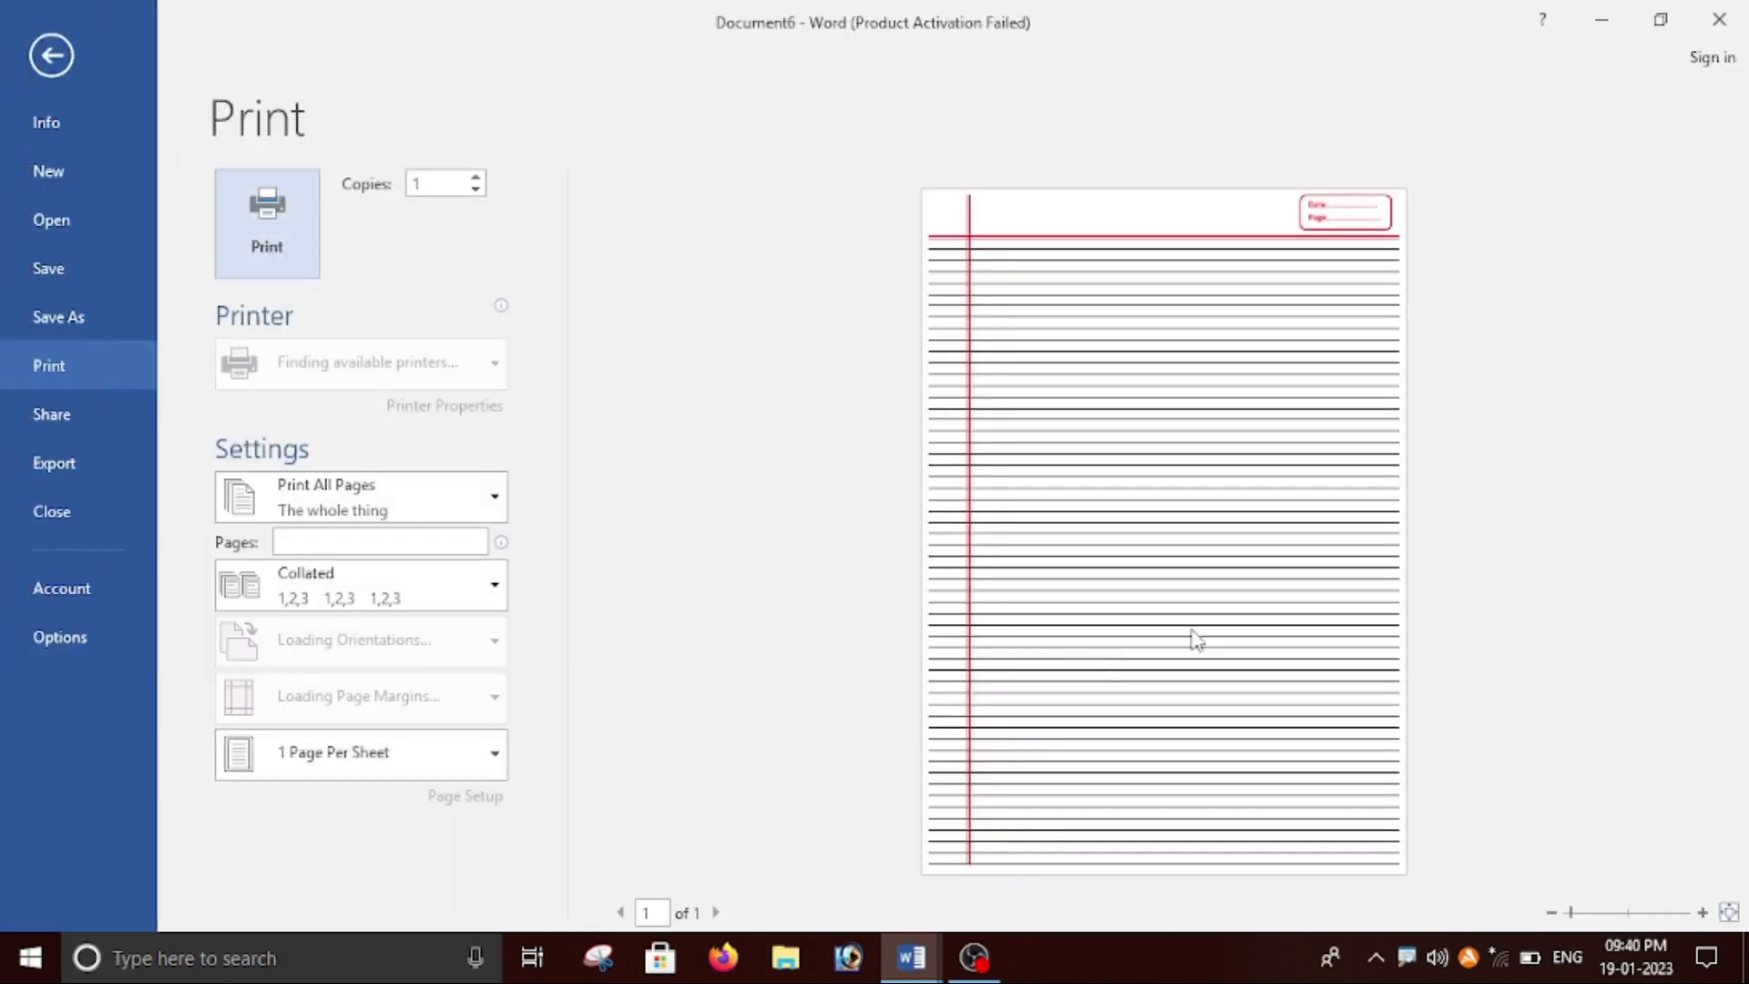
pyautogui.keyDown('ctrl'); pyautogui.scroll(4, 1246, 640); pyautogui.keyUp('ctrl')
pyautogui.keyDown('ctrl'); pyautogui.scroll(4, 1256, 642); pyautogui.keyUp('ctrl')
pyautogui.scroll(1, 1397, 683)
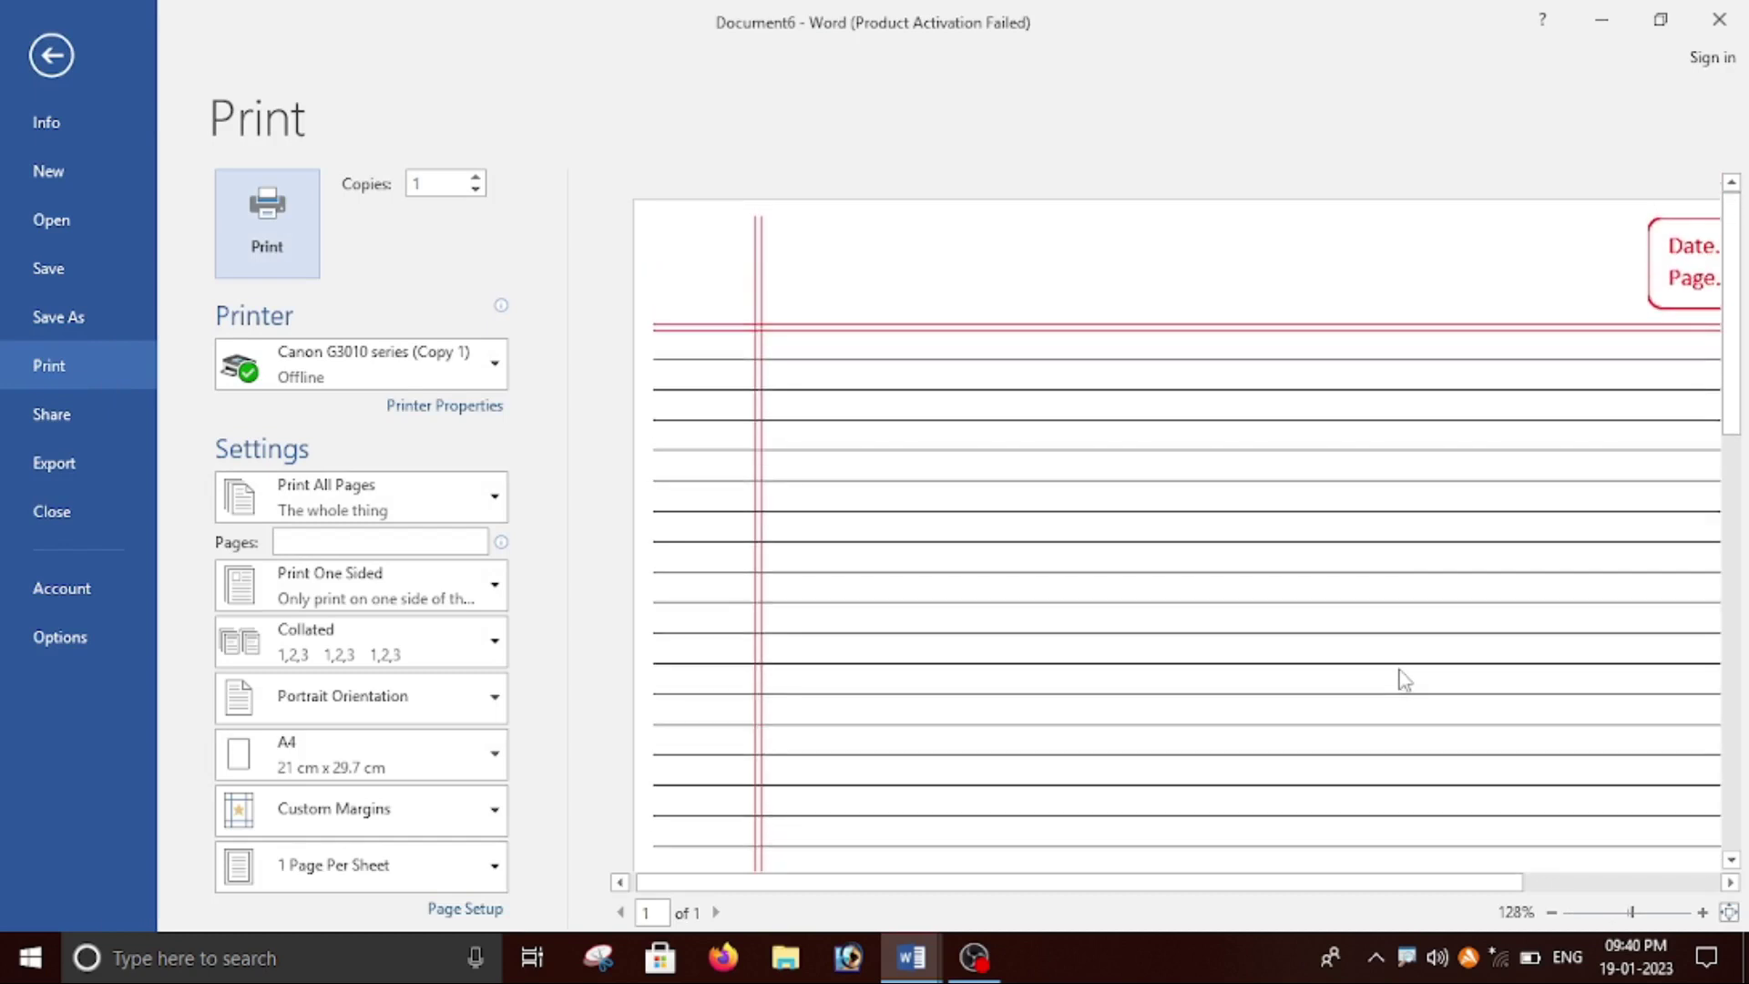
pyautogui.moveTo(956, 890); pyautogui.dragTo(1410, 882)
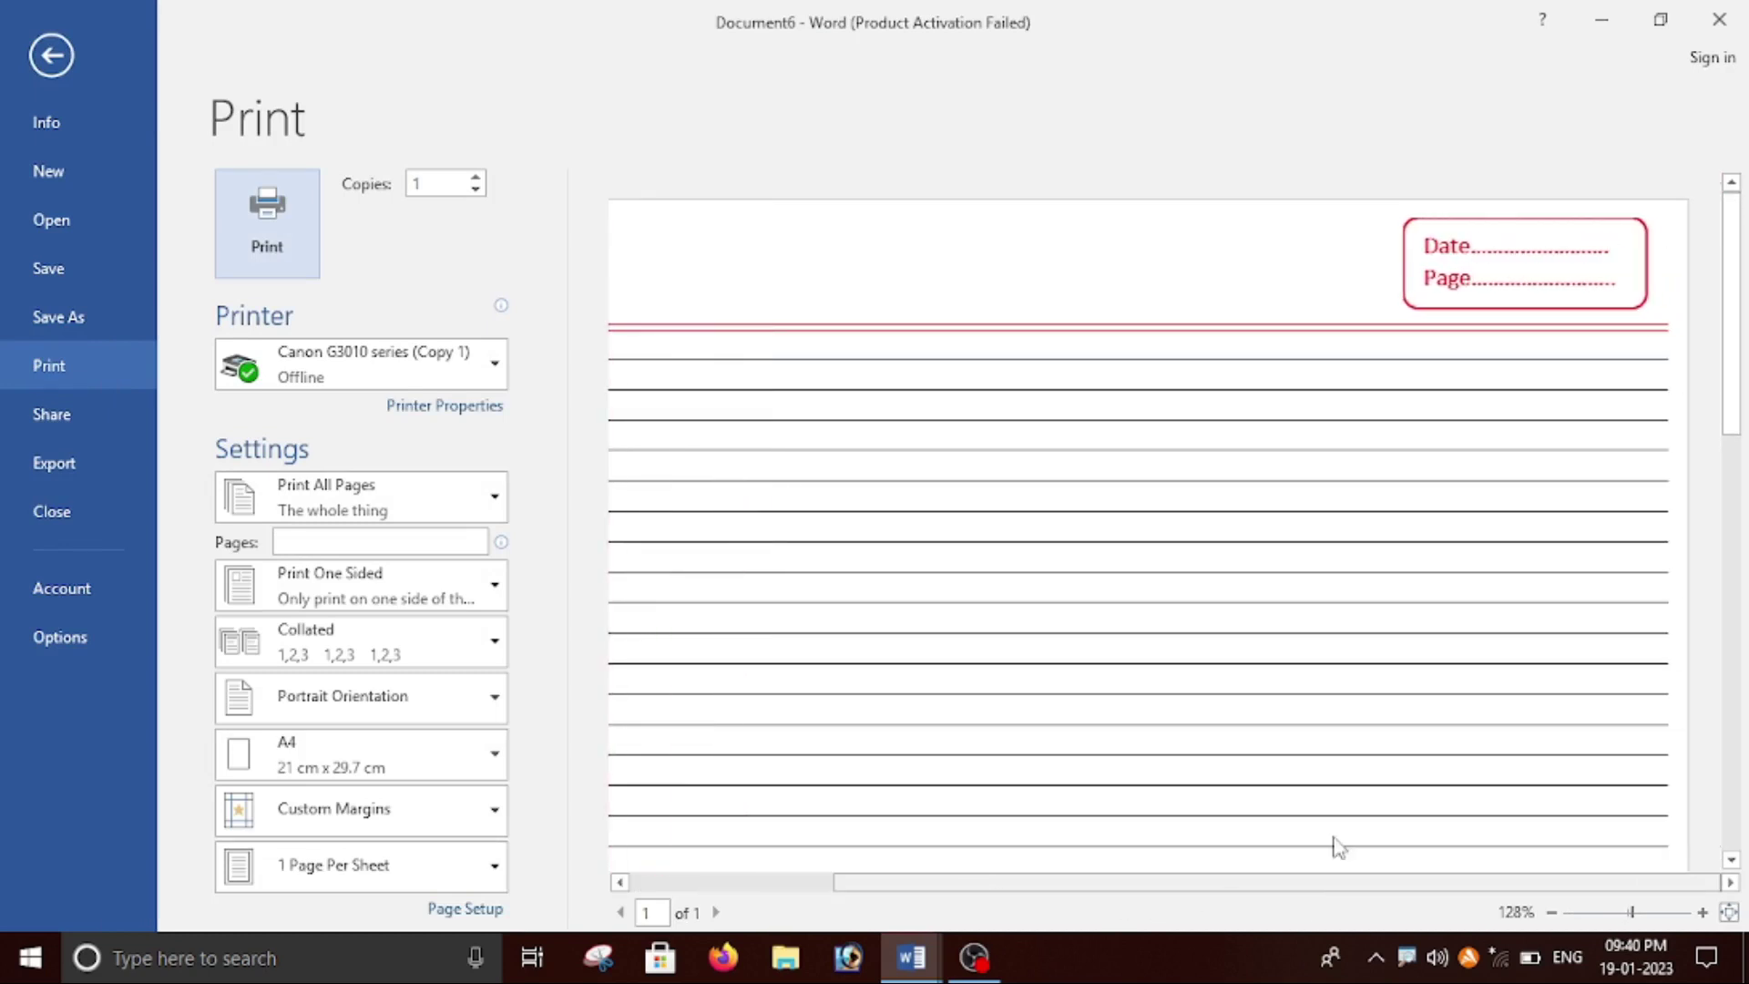
pyautogui.scroll(-3, 1007, 566)
pyautogui.scroll(-2, 1018, 631)
pyautogui.scroll(-3, 1018, 631)
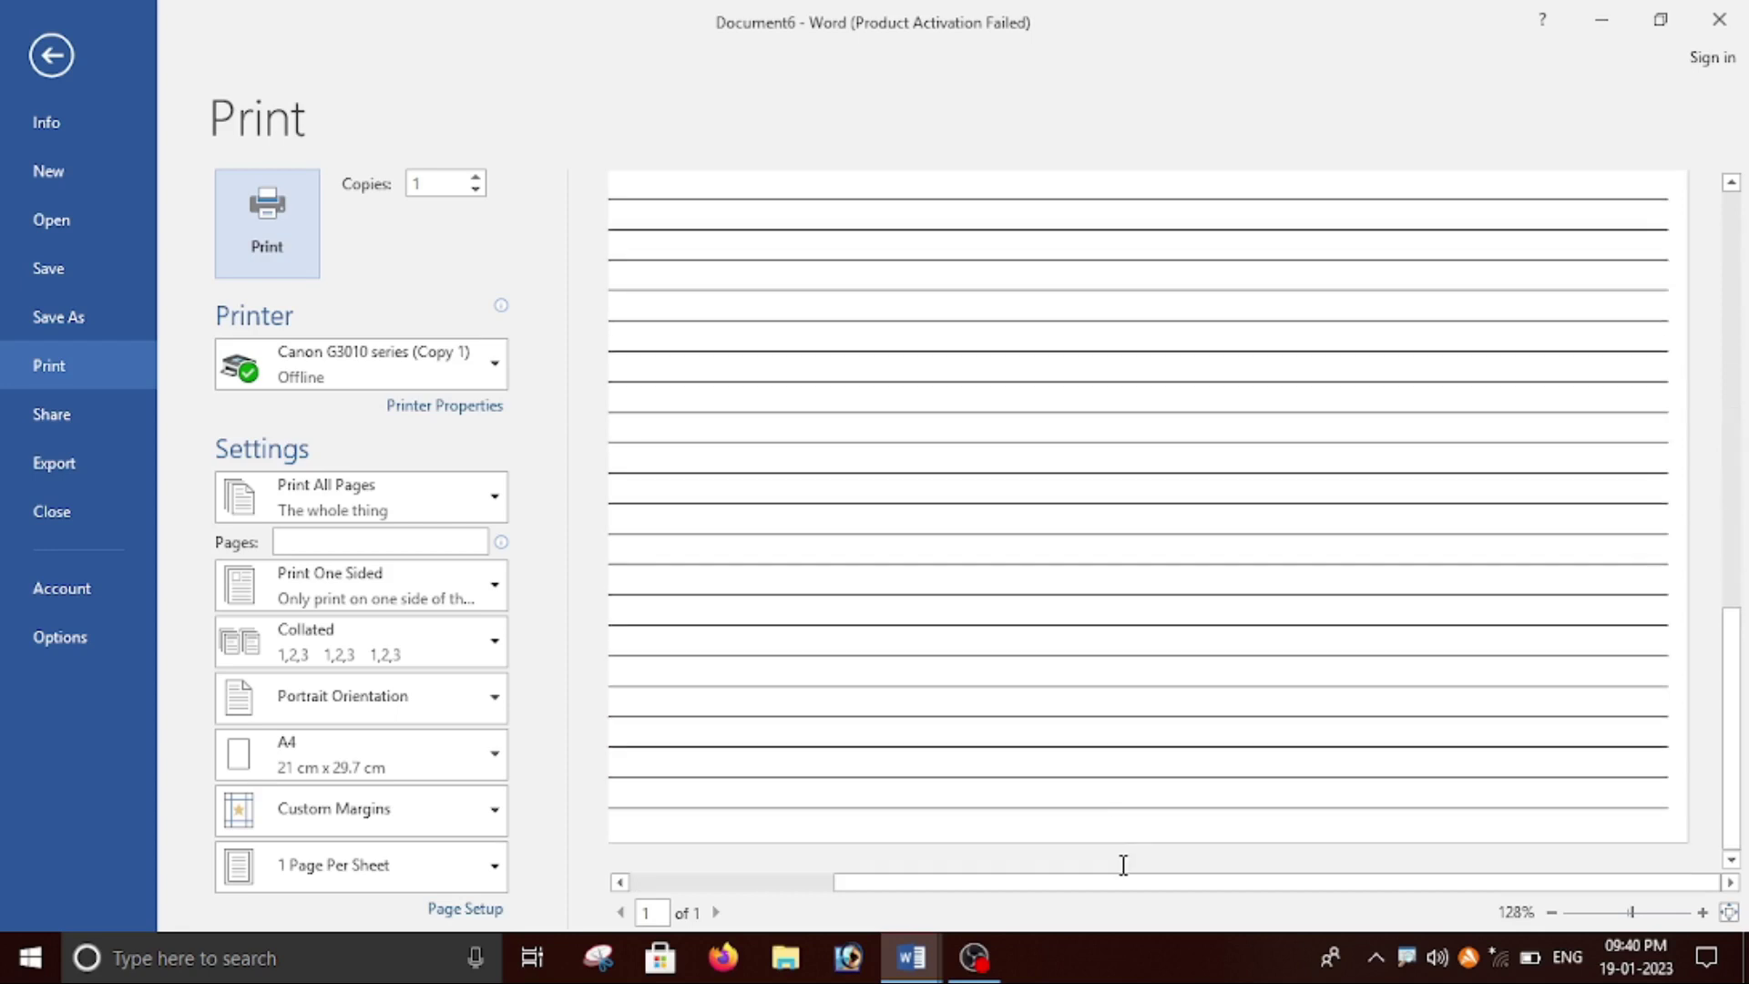
pyautogui.moveTo(1132, 883); pyautogui.dragTo(791, 883)
pyautogui.scroll(5, 1190, 722)
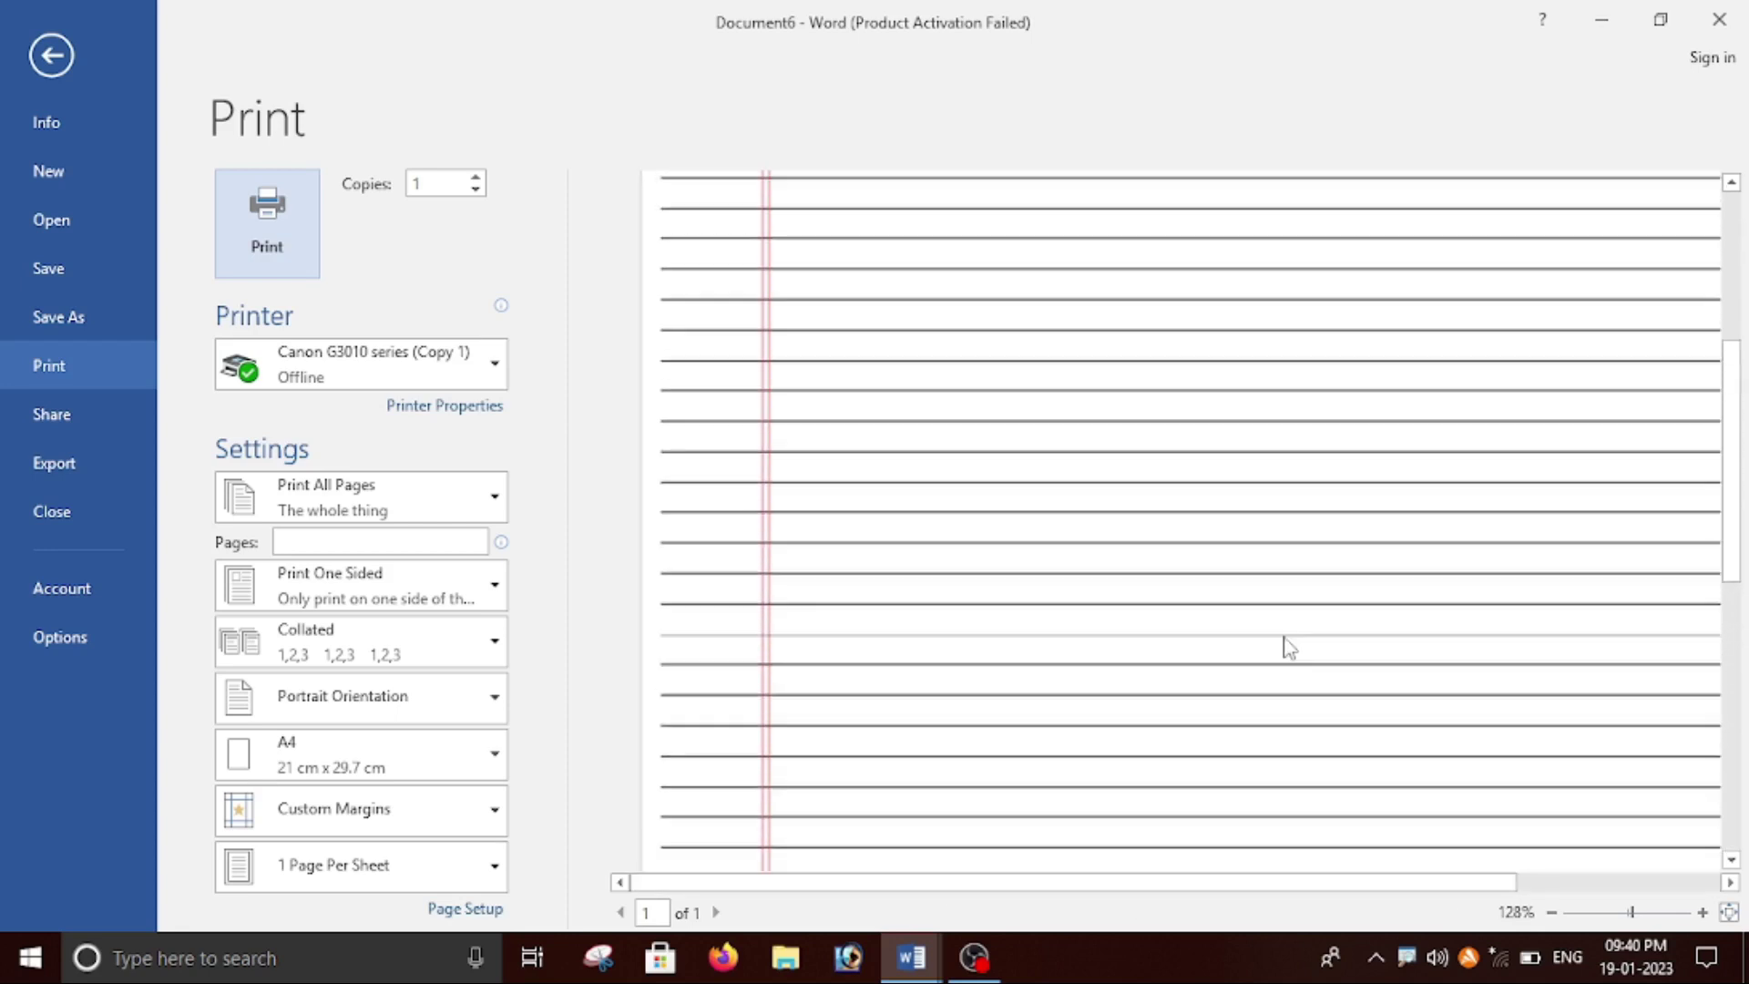
pyautogui.scroll(3, 1284, 644)
pyautogui.click(55, 60)
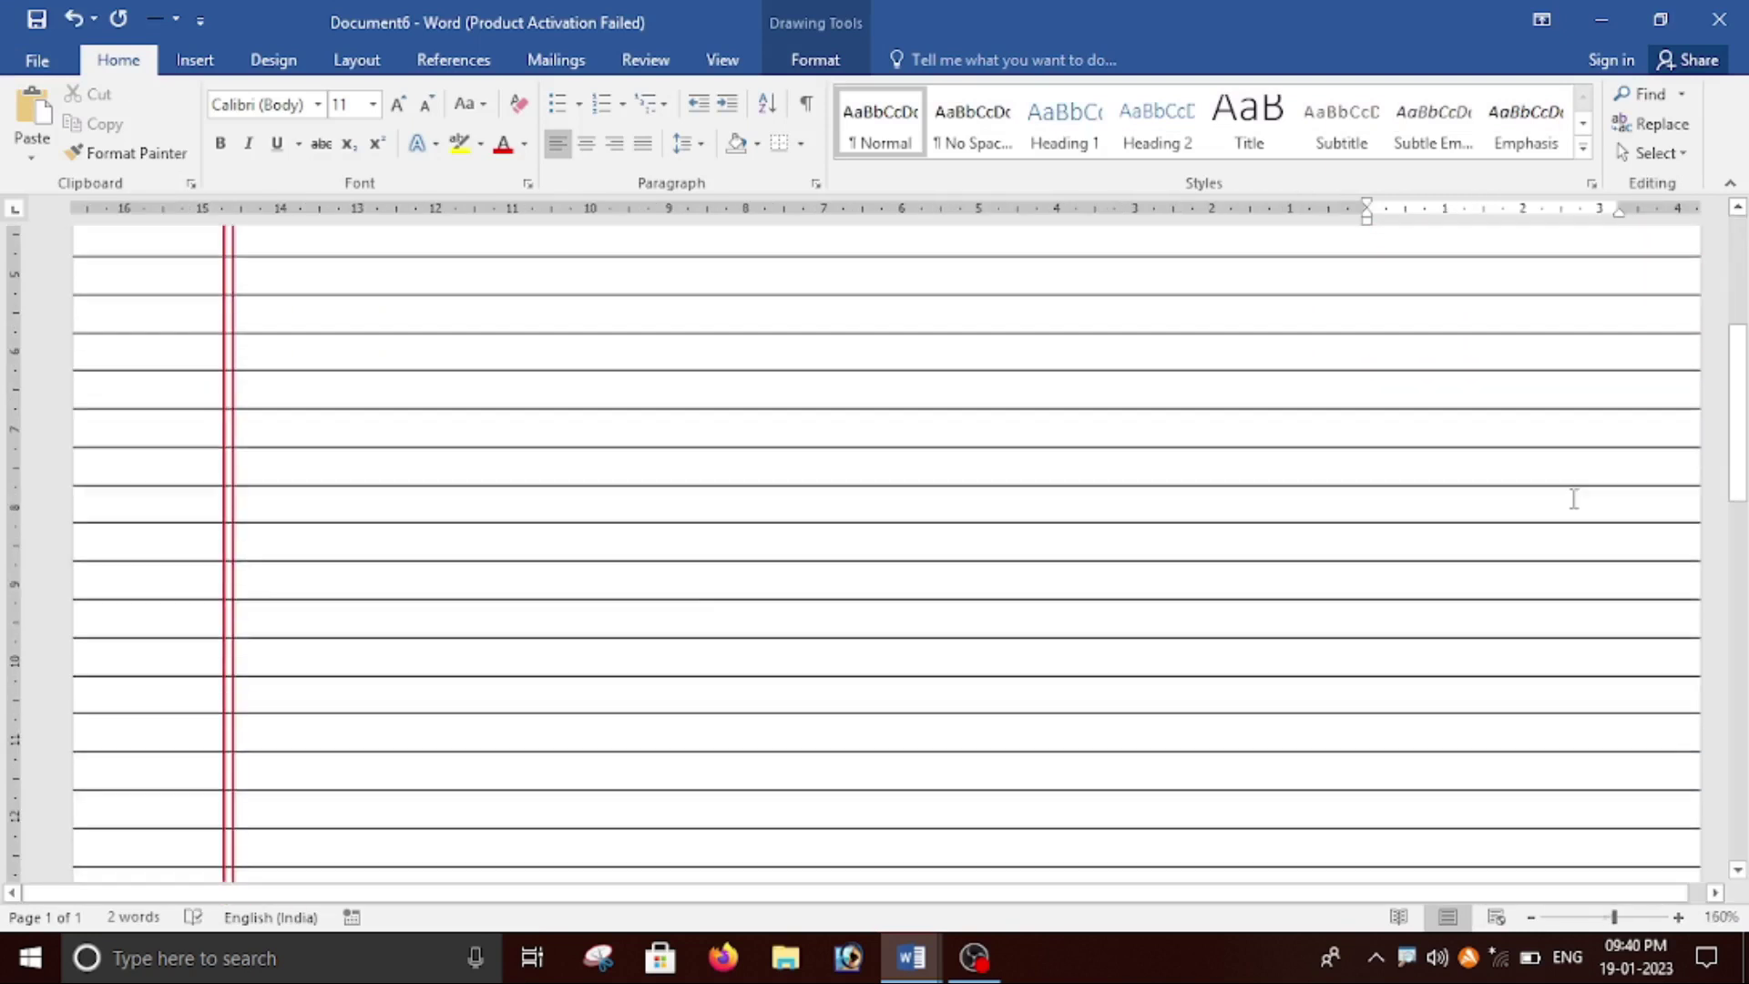
# Step: Minimize the Document6 and 'notebook format' windows to reveal the desktop
pyautogui.scroll(-1, 1530, 546)
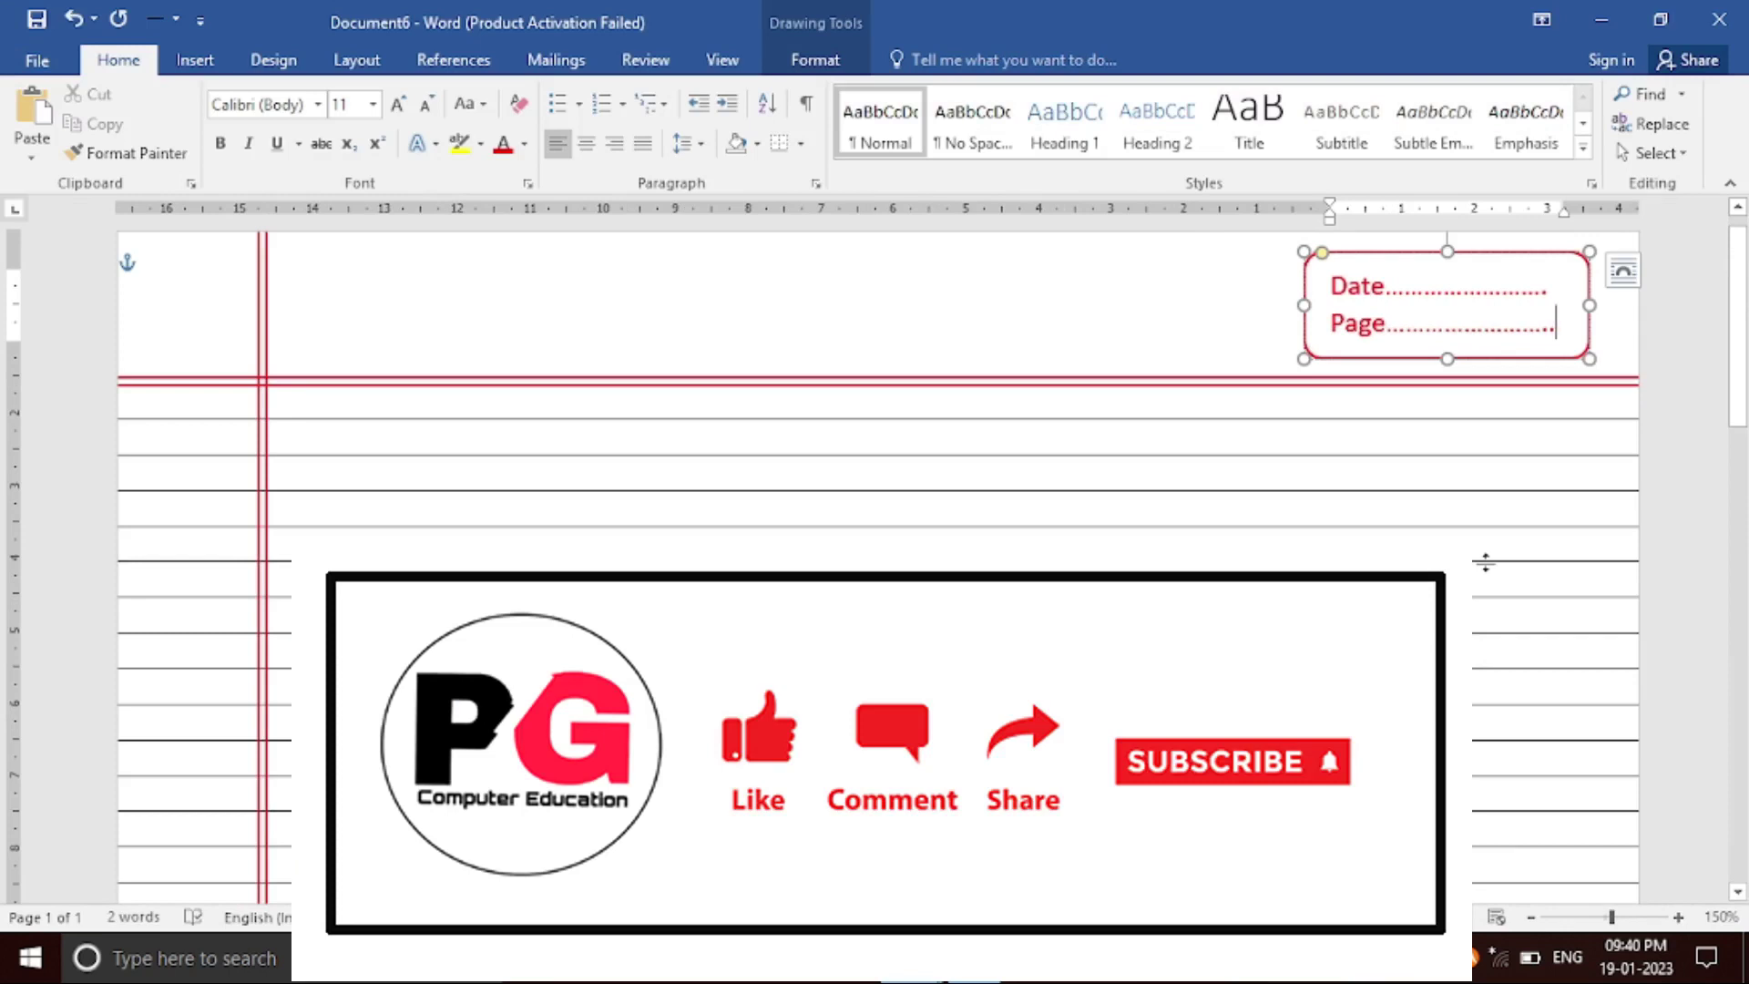
pyautogui.click(1609, 27)
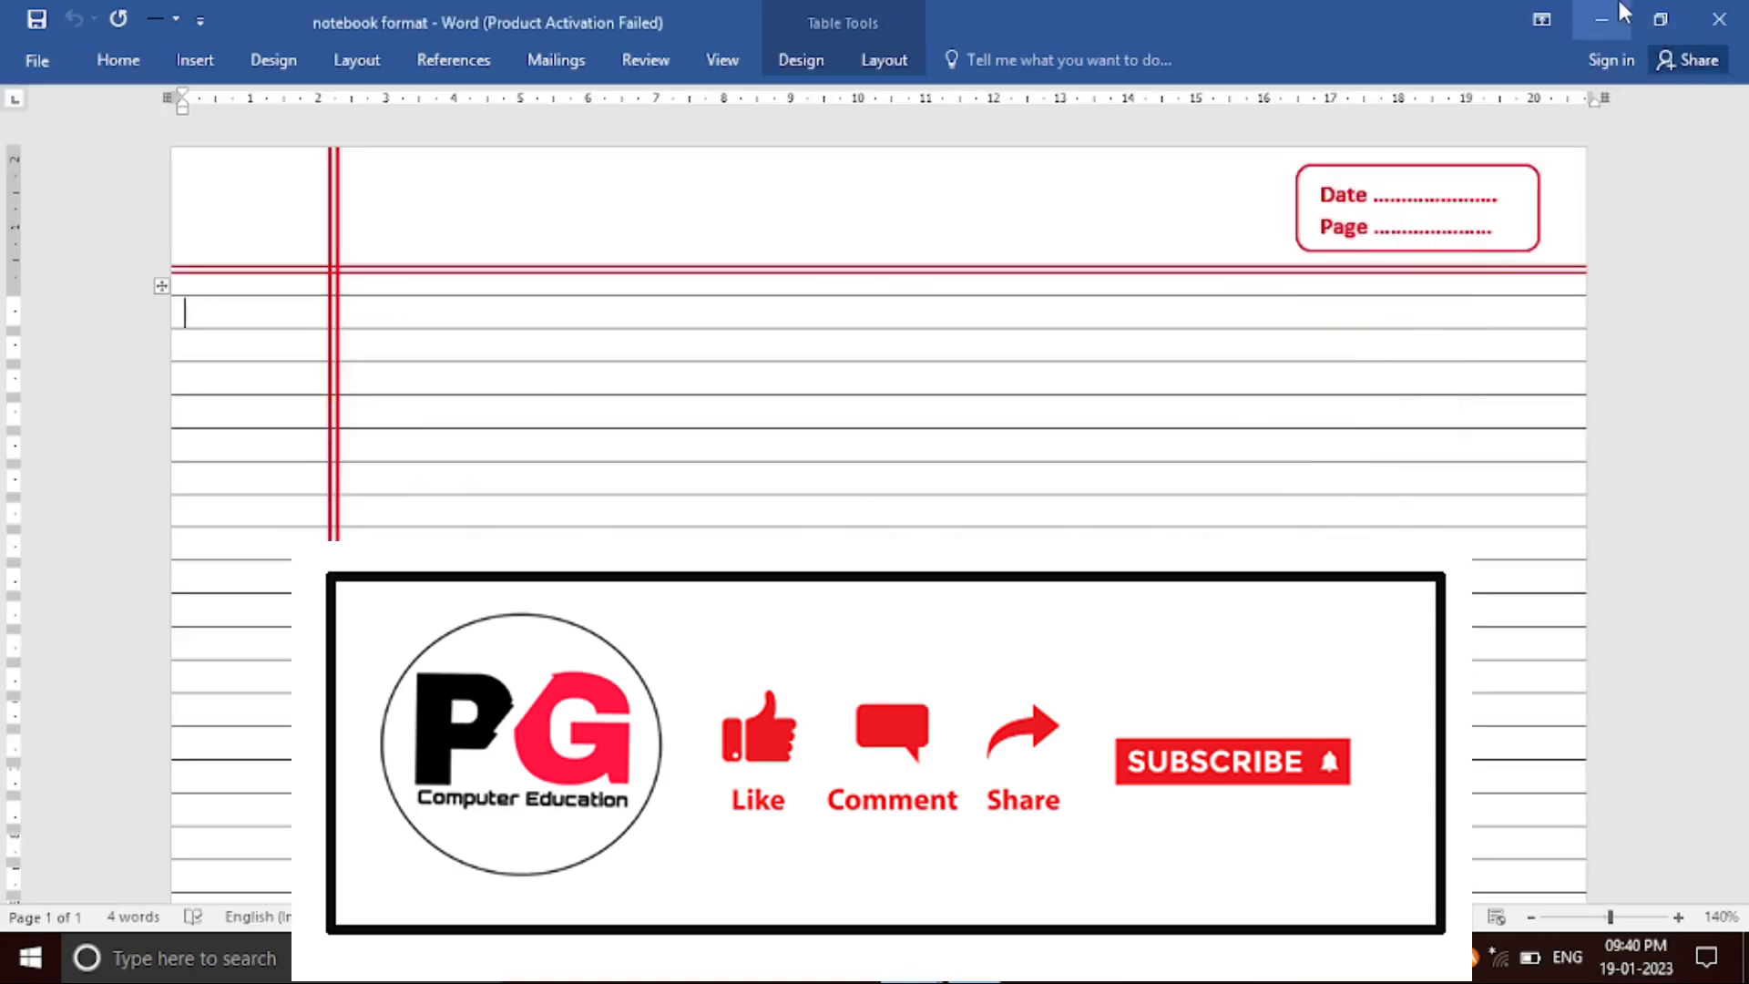
pyautogui.click(1619, 13)
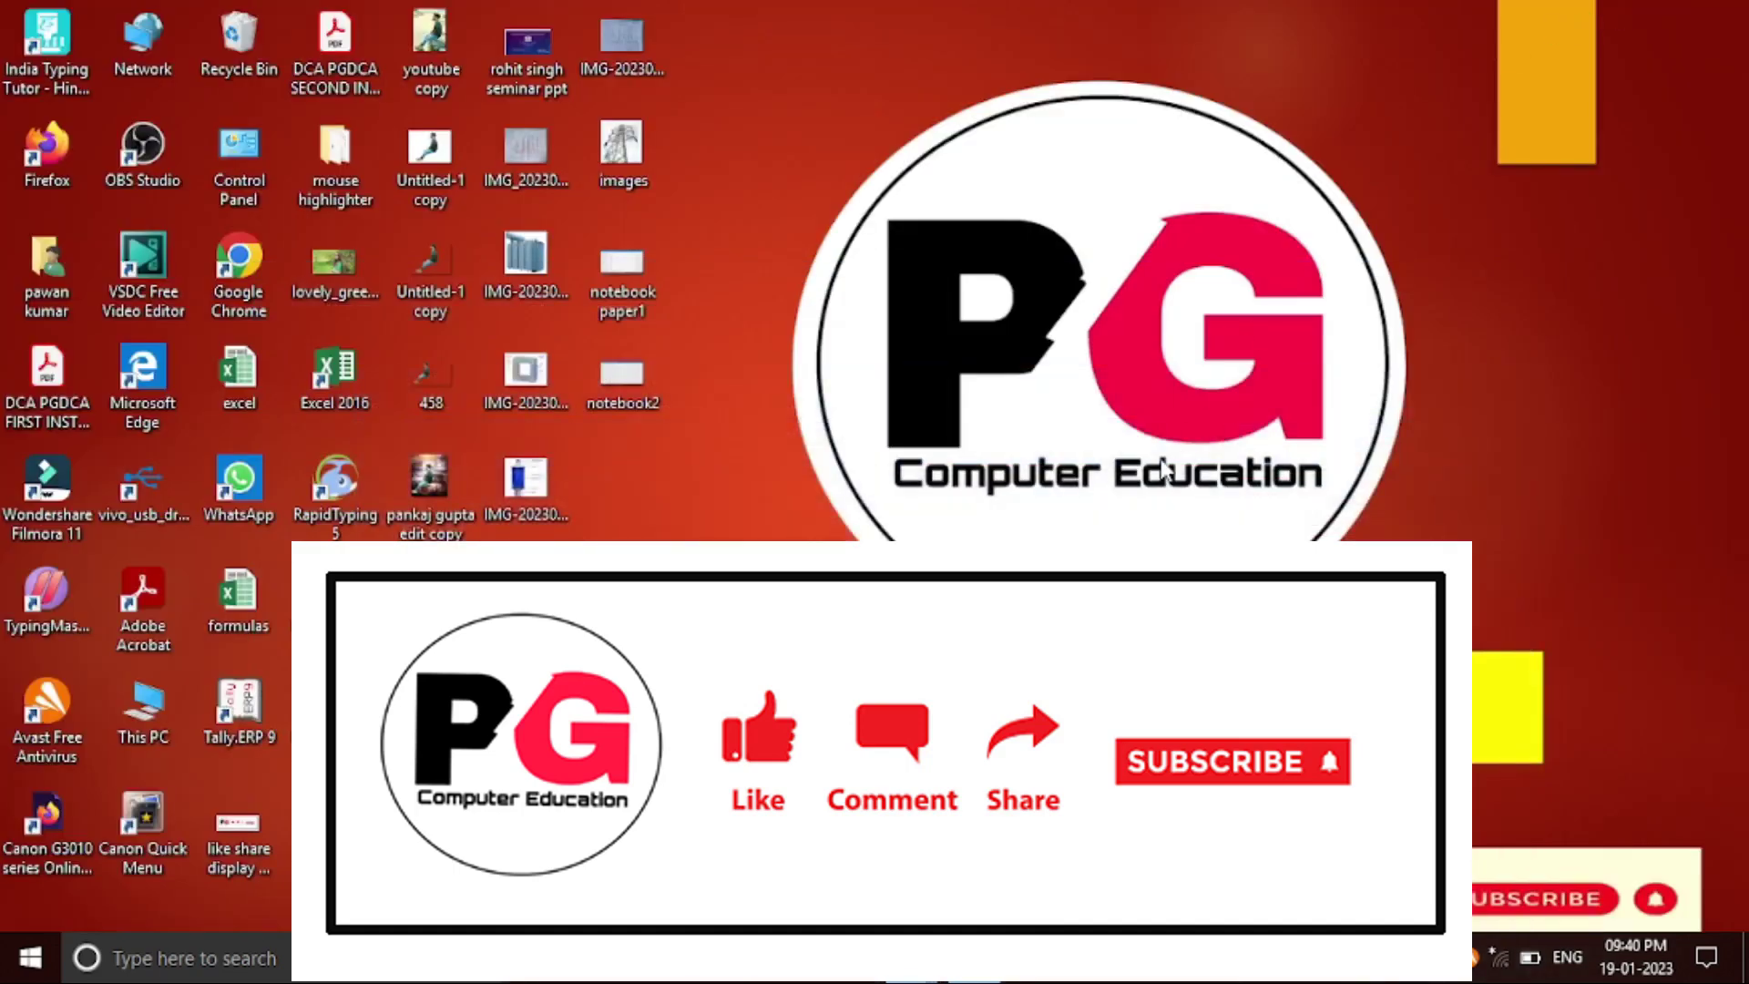